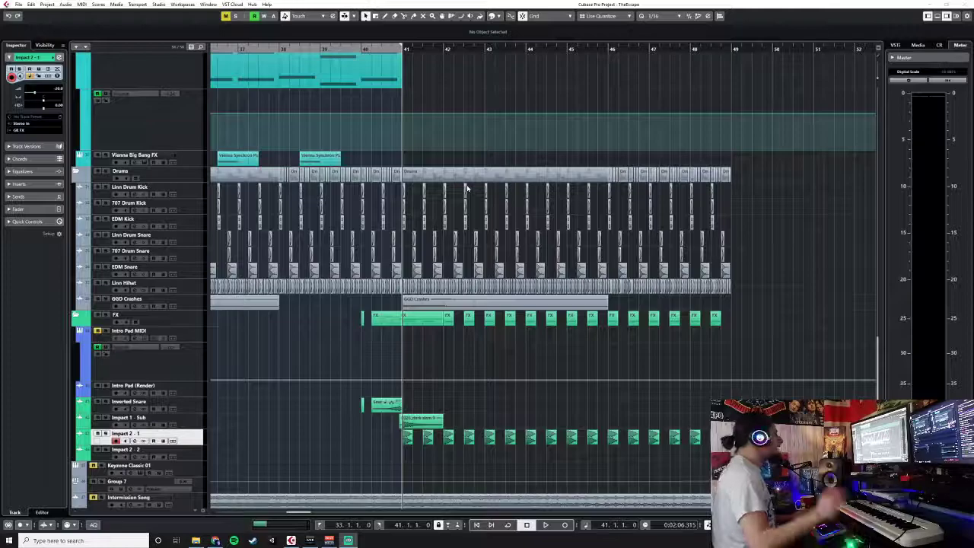
- Play back the transition into bar 41, starting from bar 40
{"action": "left_click", "coordinate": [367, 49]}
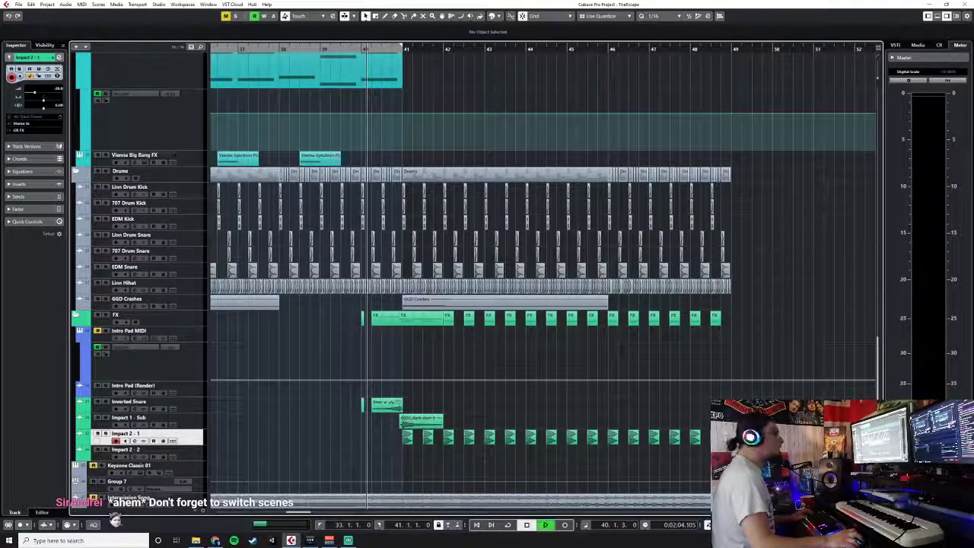
{"action": "key", "text": "space"}
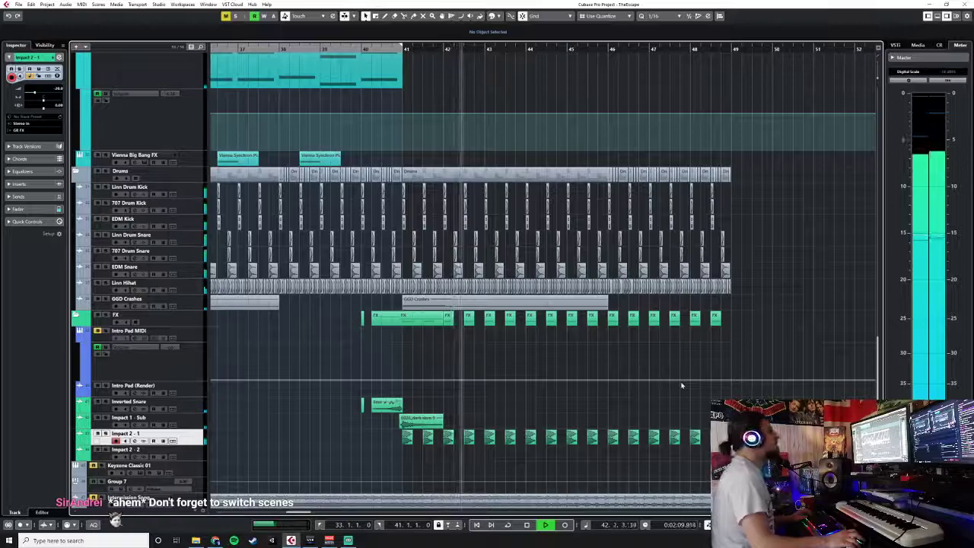
{"action": "key", "text": "space"}
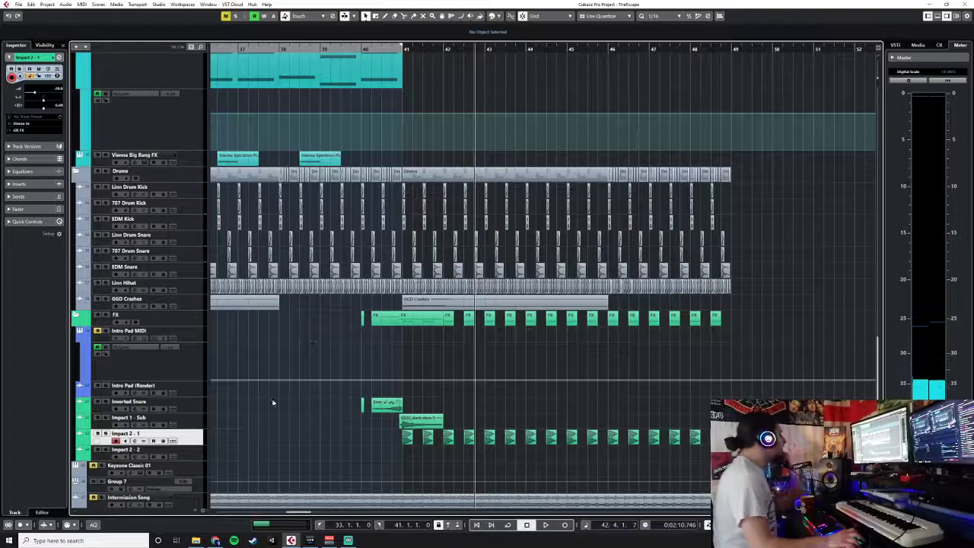
- Add a send to the All Verb effect channel on the Impact 2 - 1 track in the mixer
{"action": "key", "text": "F3"}
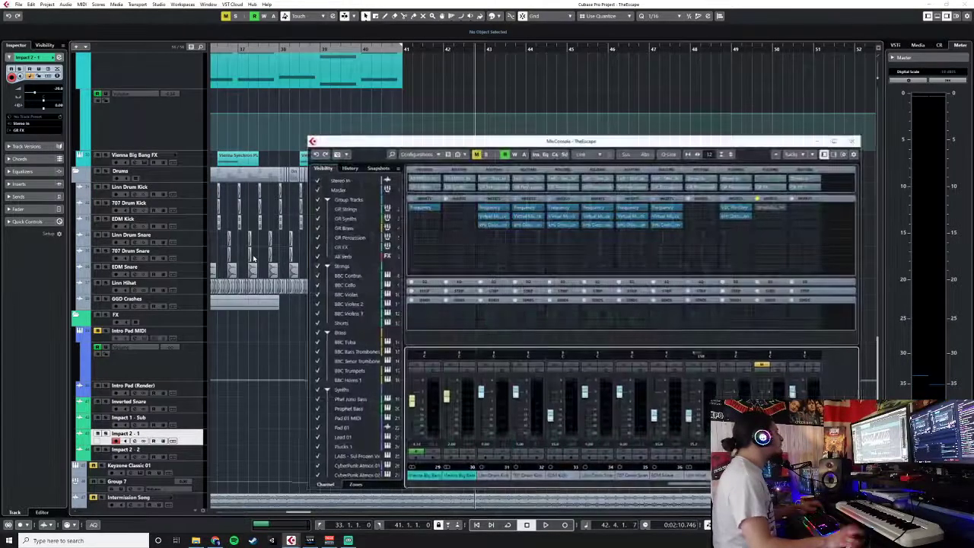
{"action": "left_click_drag", "start_coordinate": [672, 486], "coordinate": [426, 490]}
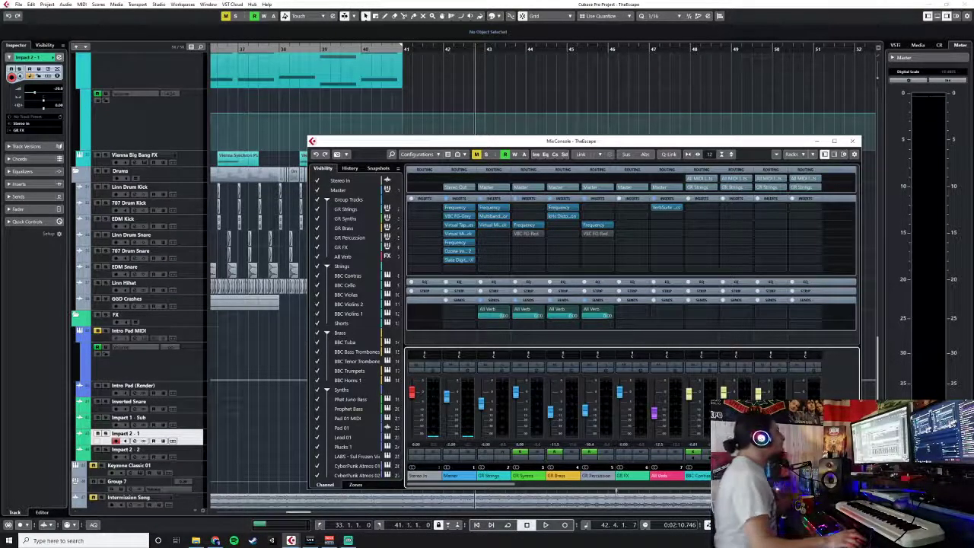
{"action": "left_click_drag", "start_coordinate": [509, 484], "coordinate": [846, 485]}
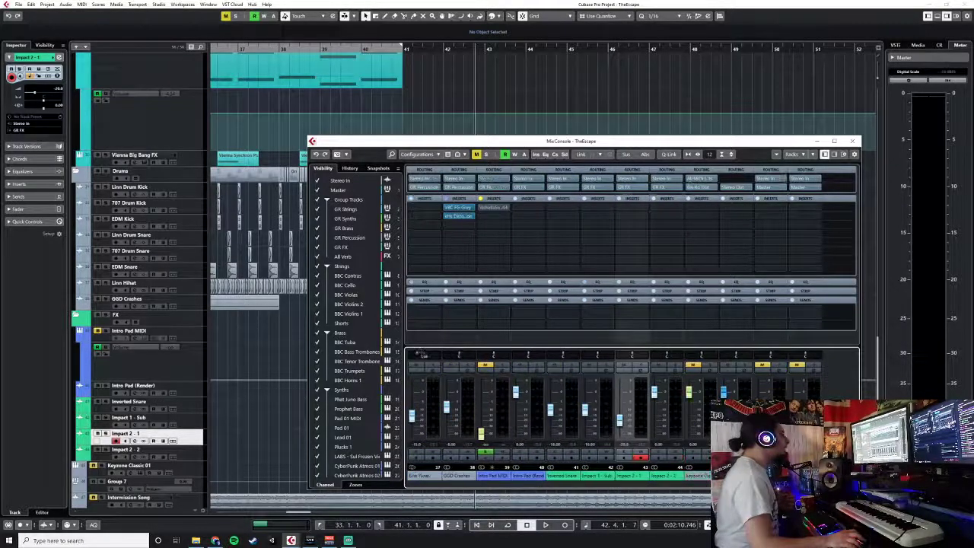
{"action": "left_click", "coordinate": [638, 312]}
{"action": "type", "text": "a"}
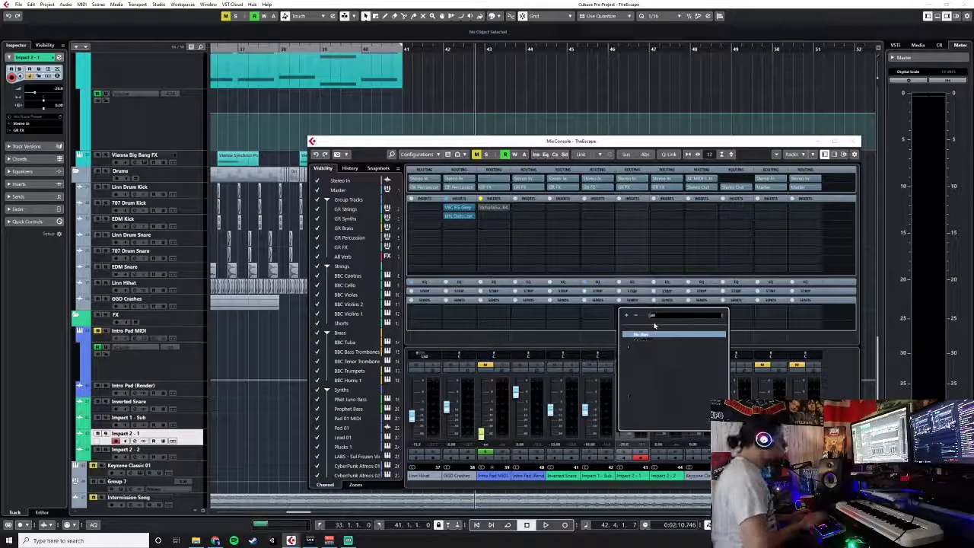
{"action": "double_click", "coordinate": [642, 336]}
{"action": "left_click", "coordinate": [620, 311]}
{"action": "left_click", "coordinate": [635, 316]}
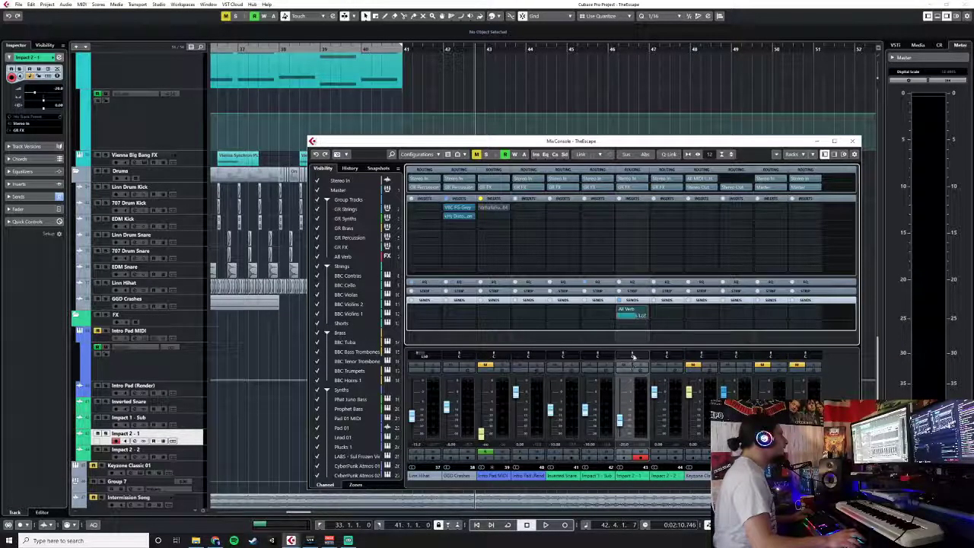
{"action": "left_click", "coordinate": [853, 141]}
- Replay the passage across bar 41 to hear the reverb send on Impact 2 - 1
{"action": "left_click", "coordinate": [391, 49]}
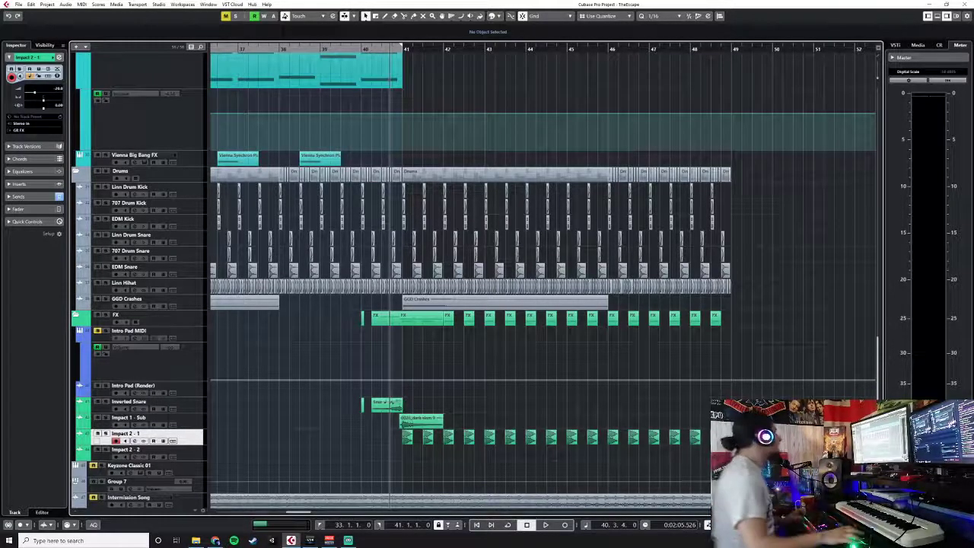
{"action": "key", "text": "space"}
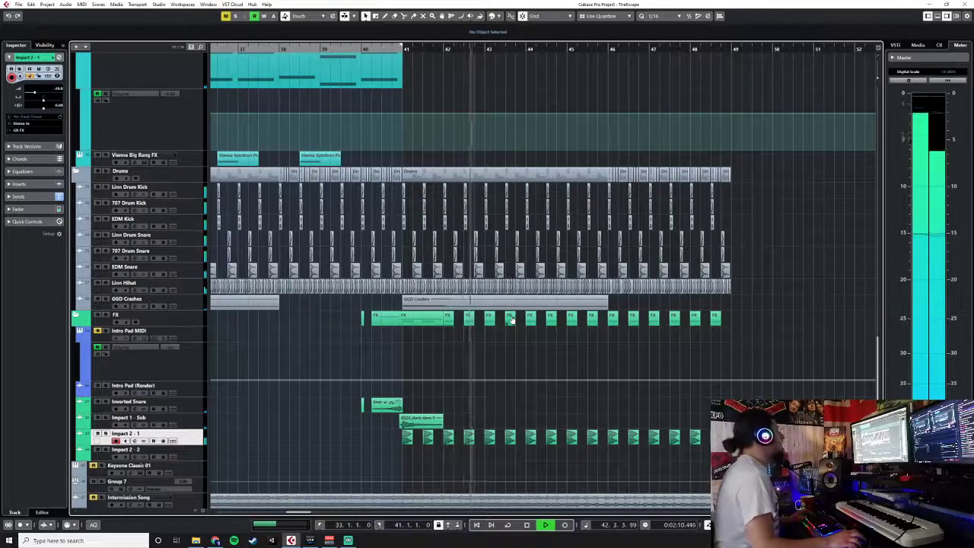
{"action": "scroll", "coordinate": [511, 320], "scroll_direction": "down", "scroll_amount": 1}
{"action": "key", "text": "space"}
- Import the HAL9K impact samples, including Kaiju and Metallic Hiss, at bar 41 from the Impact 2 - 2 track, copying them into the project
{"action": "left_click", "coordinate": [185, 420]}
{"action": "key", "text": "KP_0"}
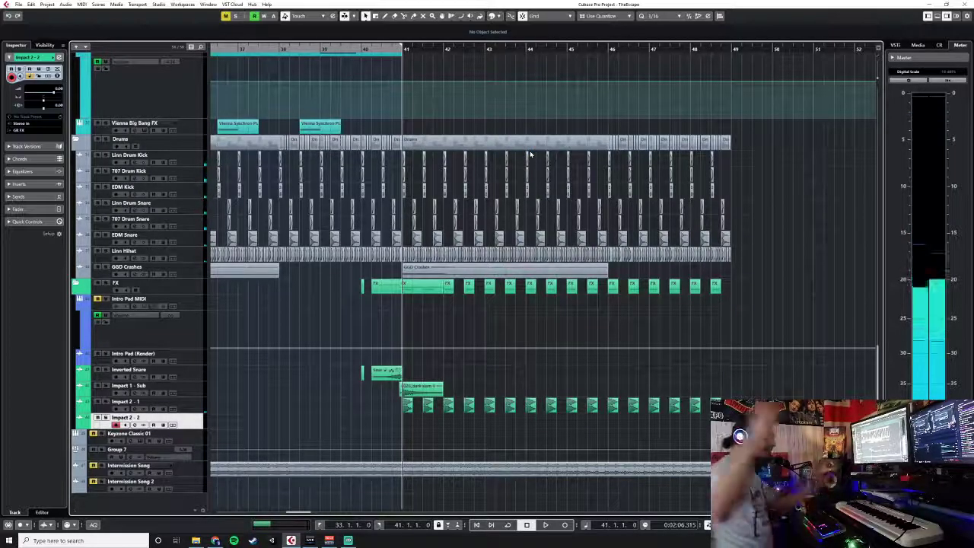
{"action": "left_click", "coordinate": [18, 3]}
{"action": "mouse_move", "coordinate": [32, 113]}
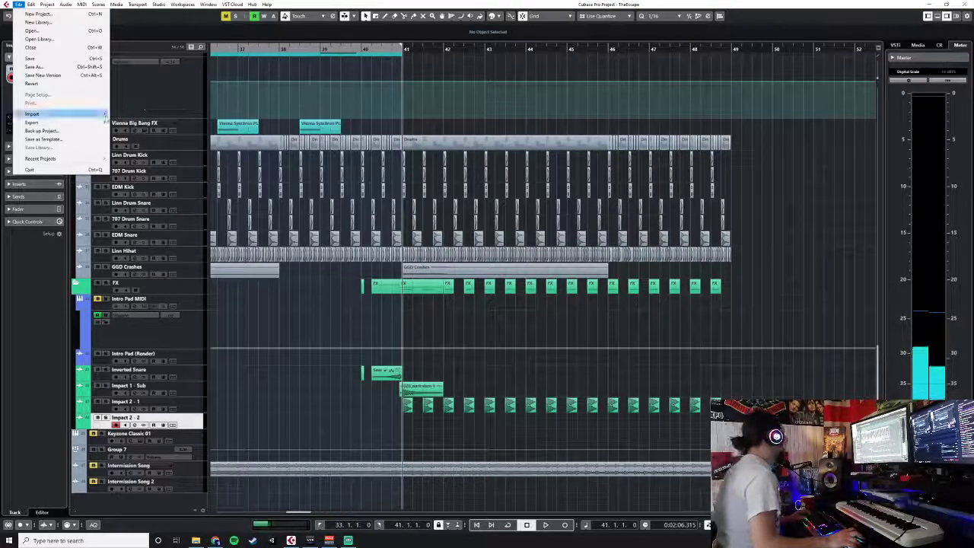
{"action": "mouse_move", "coordinate": [68, 115]}
{"action": "left_click", "coordinate": [130, 115]}
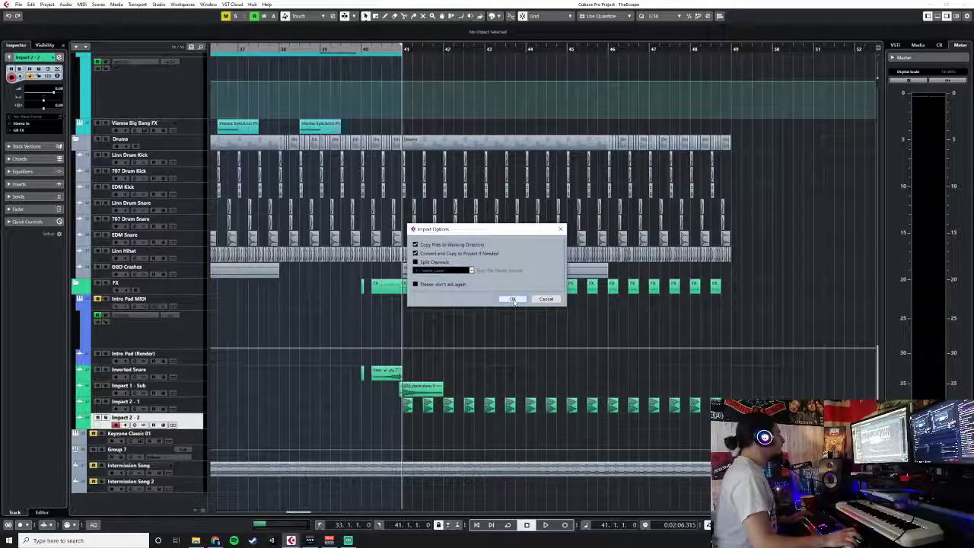
{"action": "left_click", "coordinate": [513, 300]}
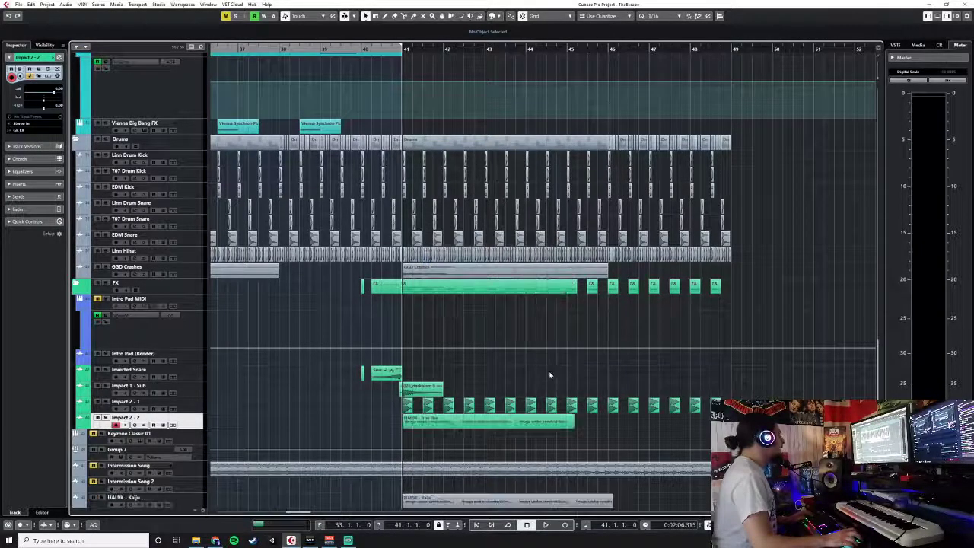
- Move the HAL9K - Kaiju and HAL9K - Metallic Hiss tracks directly below Impact 2 - 2
{"action": "scroll", "coordinate": [550, 375], "scroll_direction": "down", "scroll_amount": 2}
{"action": "left_click", "coordinate": [201, 471]}
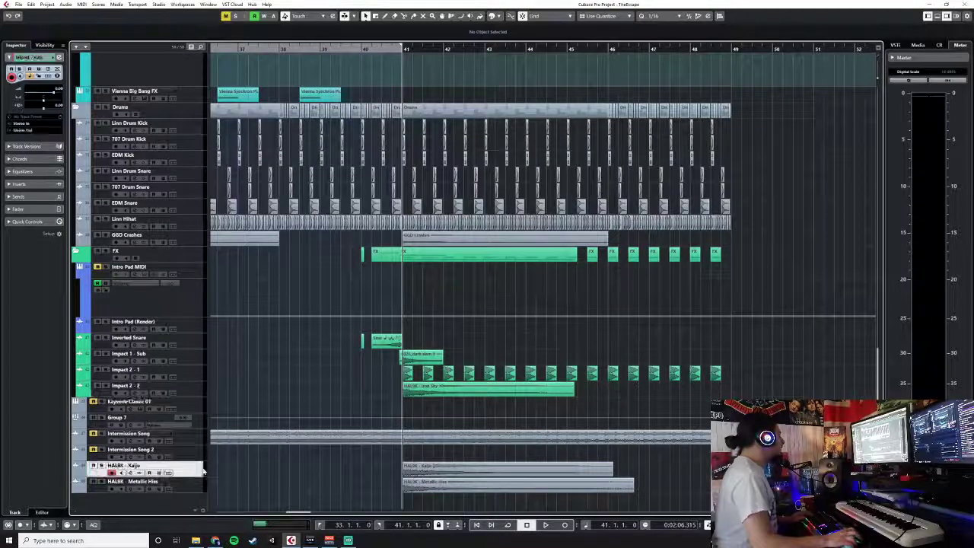
{"action": "left_click", "coordinate": [199, 486], "text": "shift"}
{"action": "left_click_drag", "start_coordinate": [199, 486], "coordinate": [193, 405]}
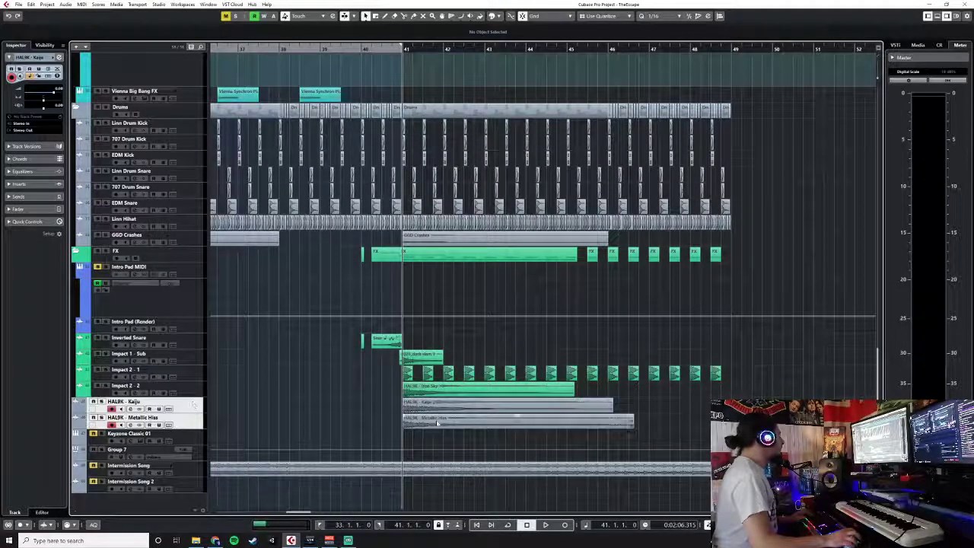
- Reorder the tracks so that Impact 2 - 2 sits between HAL9K - Kaiju and HAL9K - Metallic Hiss
{"action": "key", "text": "h"}
{"action": "key", "text": "h"}
{"action": "key", "text": "h"}
{"action": "key", "text": "h"}
{"action": "key", "text": "h"}
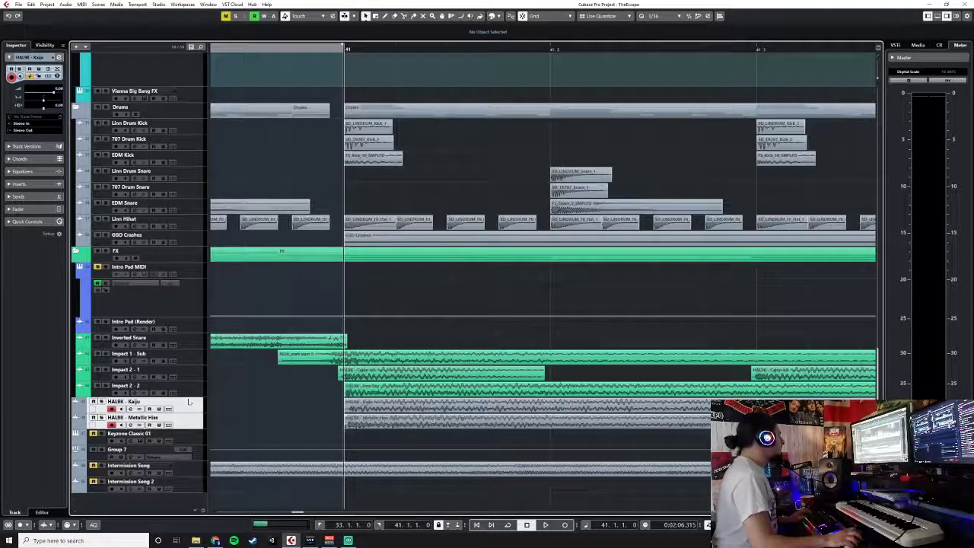
{"action": "left_click", "coordinate": [190, 391]}
{"action": "left_click", "coordinate": [195, 407]}
{"action": "left_click", "coordinate": [190, 392]}
{"action": "left_click_drag", "start_coordinate": [191, 391], "coordinate": [194, 402]}
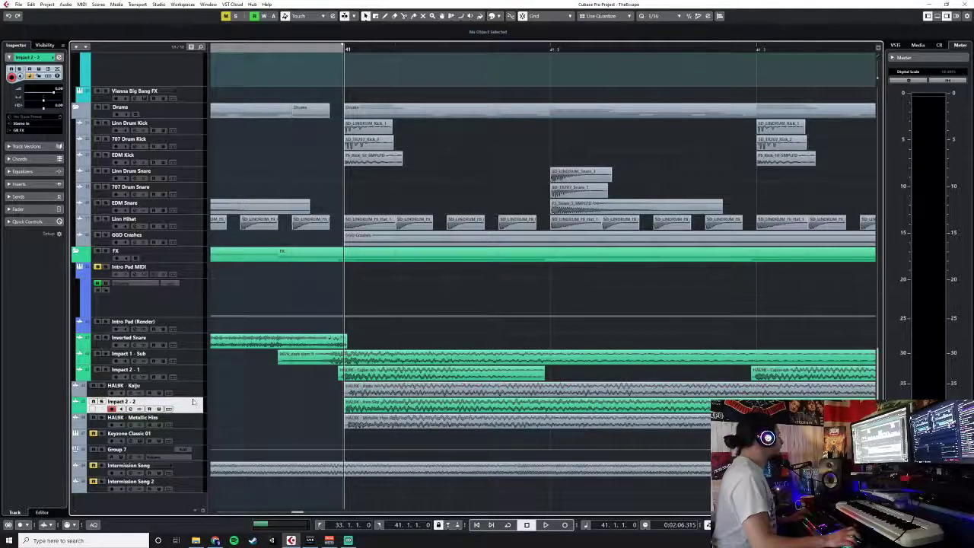
- Select the HAL9K - Kaiju, Impact 2 - 2 and HAL9K - Metallic Hiss tracks together
{"action": "left_click", "coordinate": [195, 432], "text": "shift"}
{"action": "left_click", "coordinate": [196, 421], "text": "ctrl"}
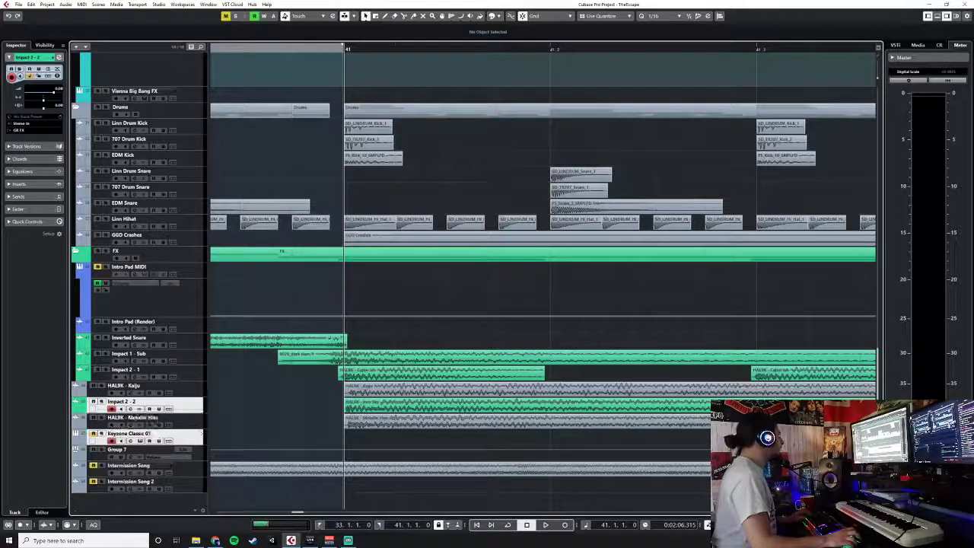
{"action": "left_click", "coordinate": [193, 380]}
{"action": "left_click", "coordinate": [193, 392]}
{"action": "left_click", "coordinate": [190, 407], "text": "ctrl"}
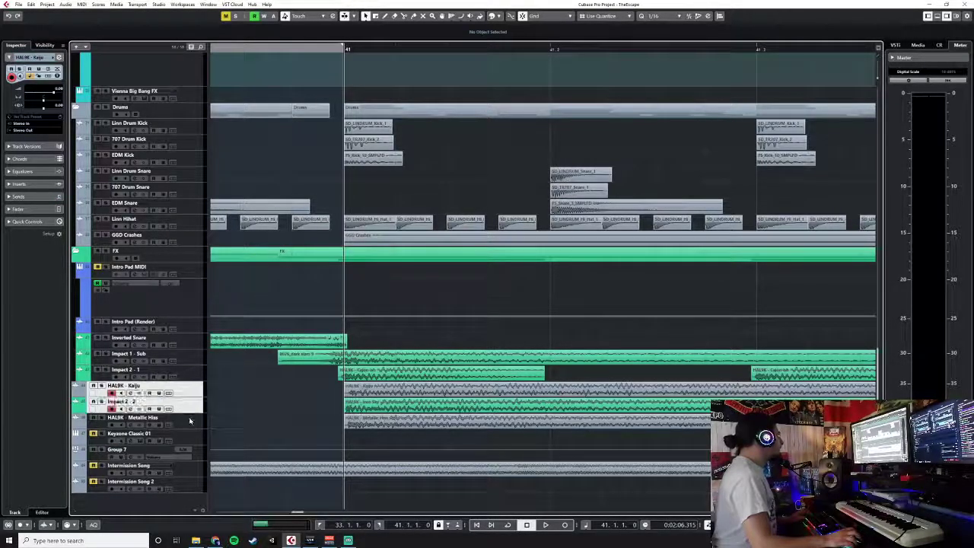
{"action": "left_click", "coordinate": [190, 420], "text": "ctrl"}
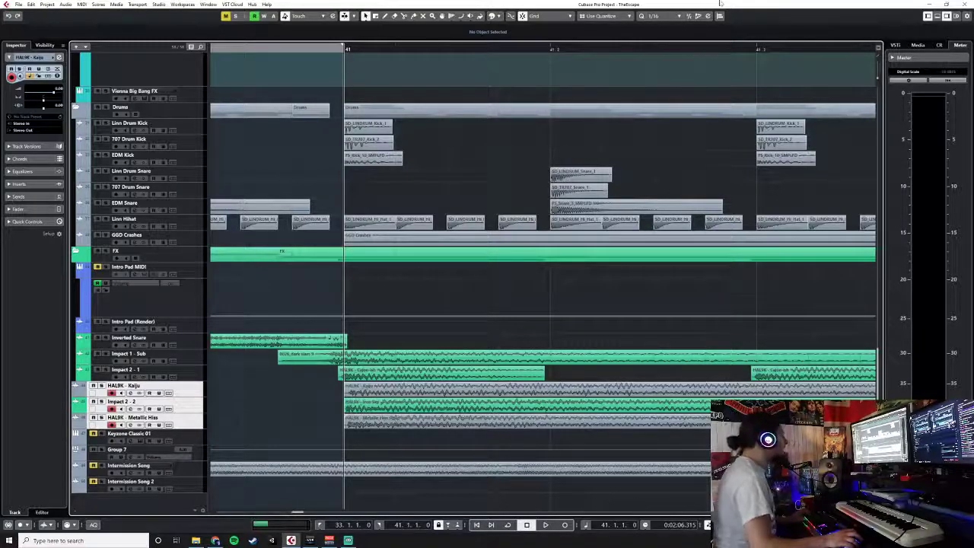
- Slide the three imported clips to start slightly ahead of bar 41, solo their tracks and place the playback cursor just before them
{"action": "left_click_drag", "start_coordinate": [332, 442], "coordinate": [349, 421]}
{"action": "left_click", "coordinate": [357, 394]}
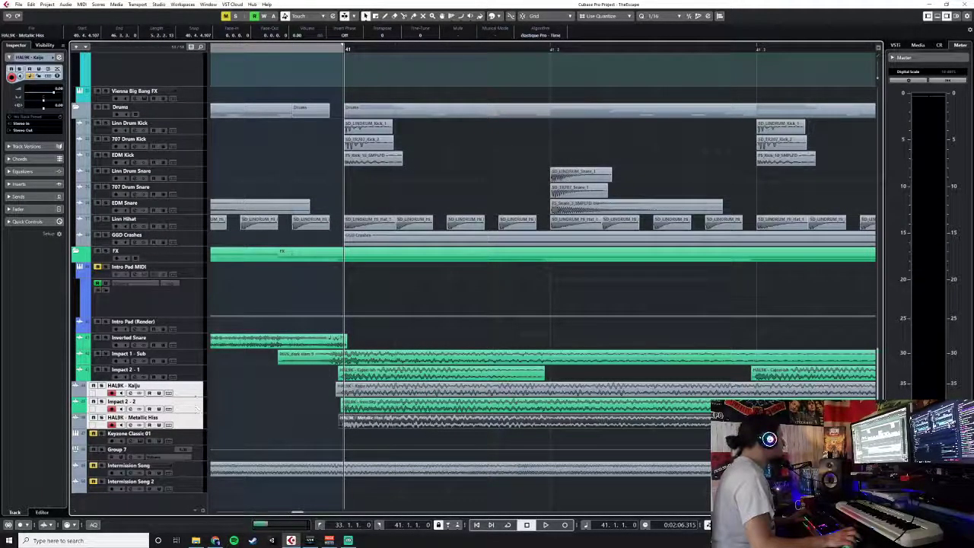
{"action": "scroll", "coordinate": [377, 379], "scroll_direction": "down", "scroll_amount": 6, "text": "ctrl"}
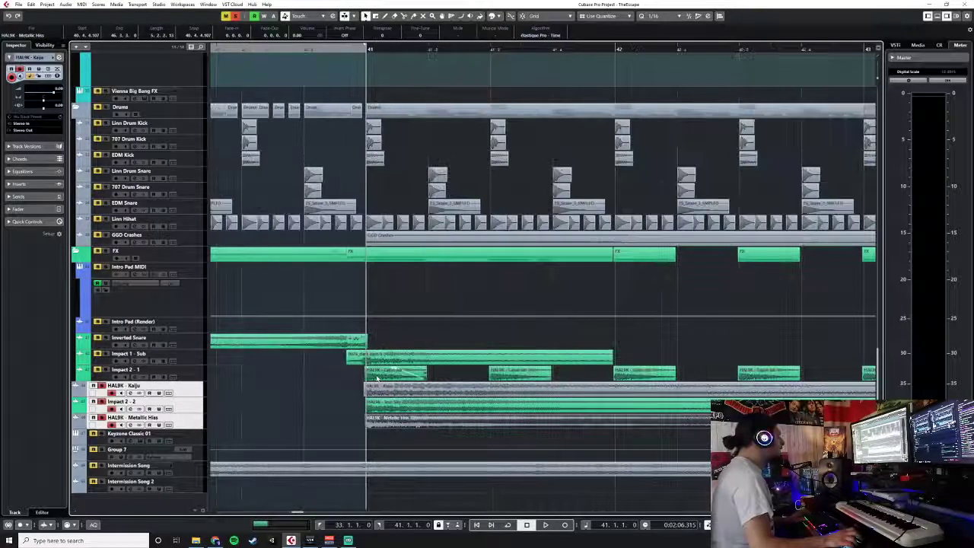
{"action": "scroll", "coordinate": [377, 378], "scroll_direction": "down", "scroll_amount": 6, "text": "ctrl"}
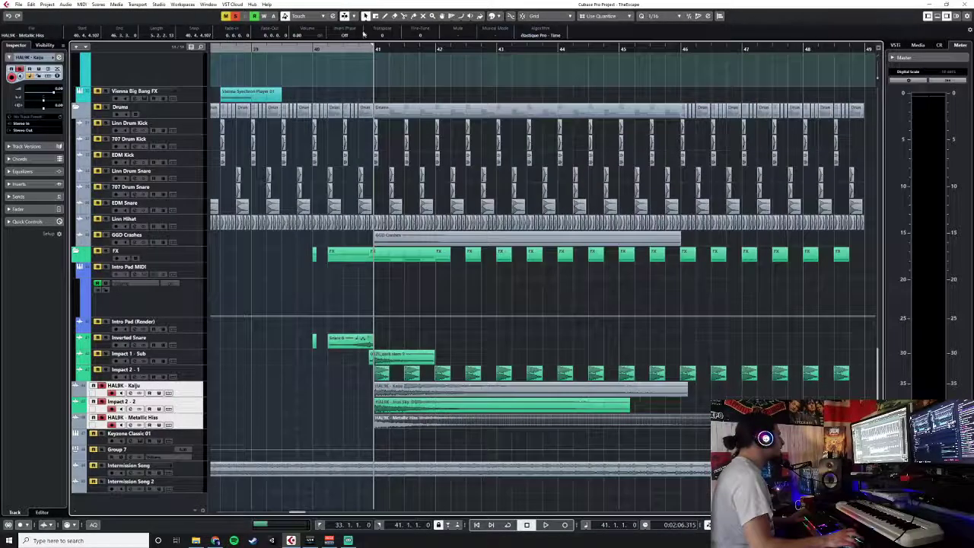
{"action": "left_click", "coordinate": [364, 48]}
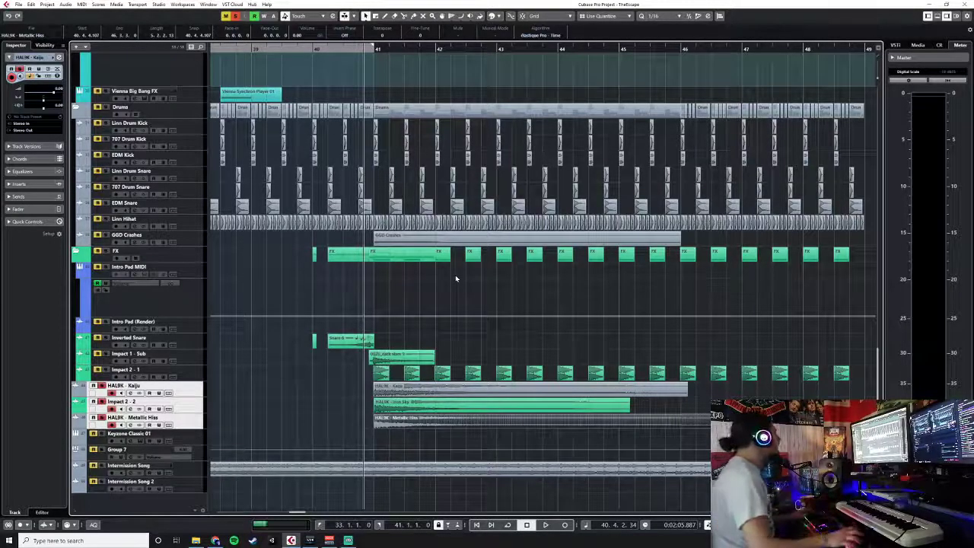
- Set the volume of the HAL9K - Kaiju, Impact 2 - 2 and HAL9K - Metallic Hiss tracks to -10 dB
{"action": "left_click", "coordinate": [185, 386]}
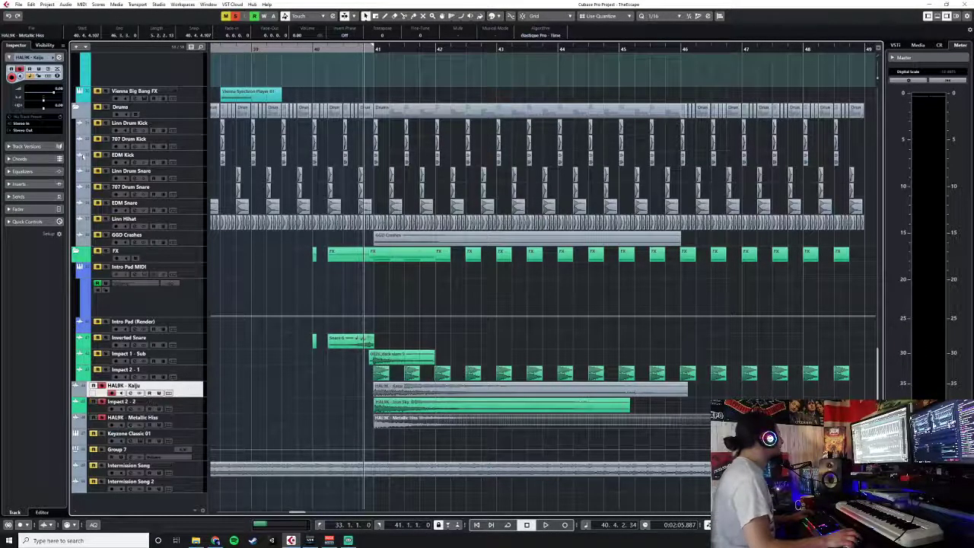
{"action": "double_click", "coordinate": [59, 89]}
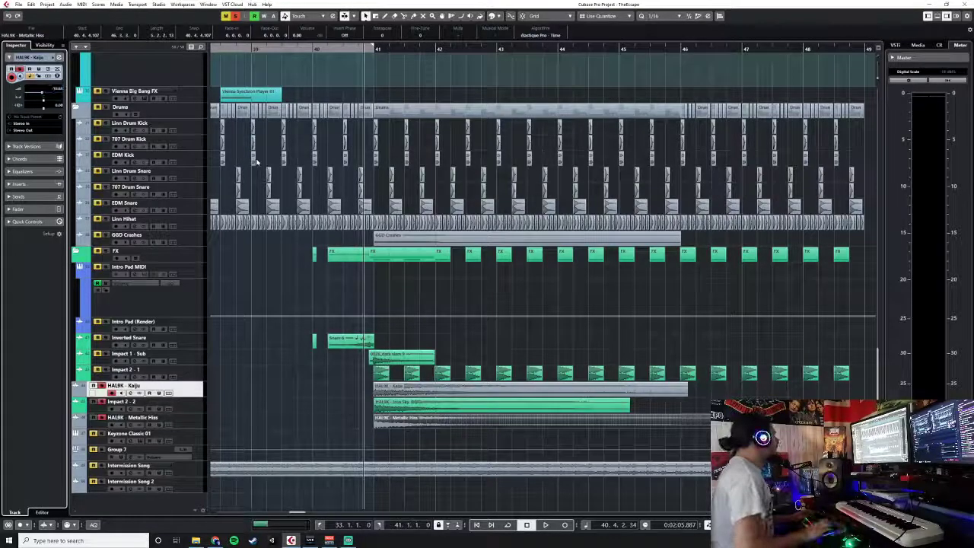
{"action": "left_click", "coordinate": [200, 402]}
{"action": "double_click", "coordinate": [57, 89]}
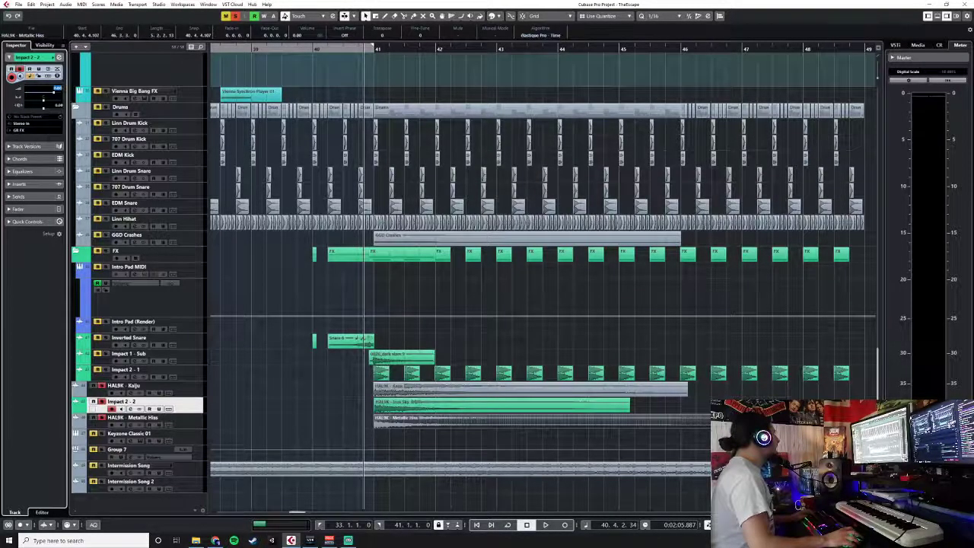
{"action": "left_click", "coordinate": [201, 417]}
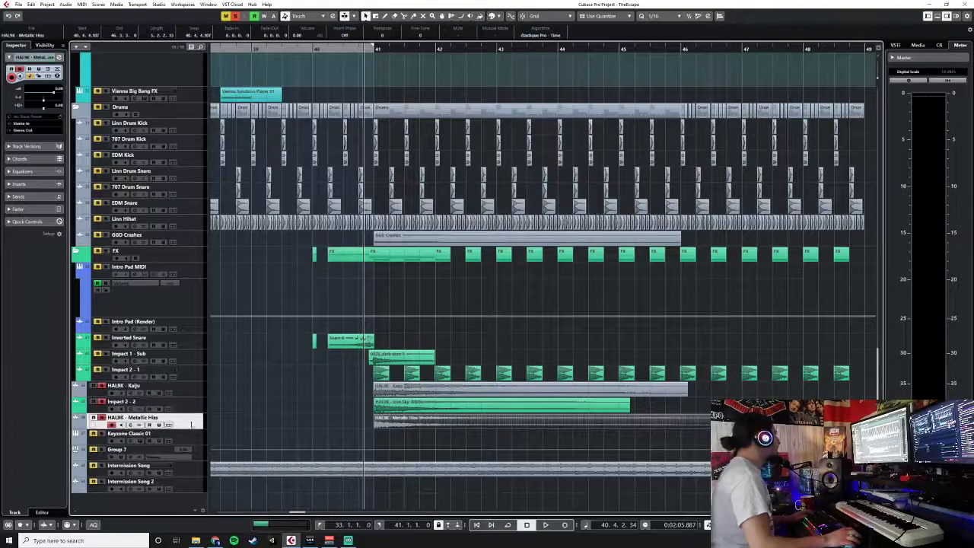
{"action": "double_click", "coordinate": [57, 89]}
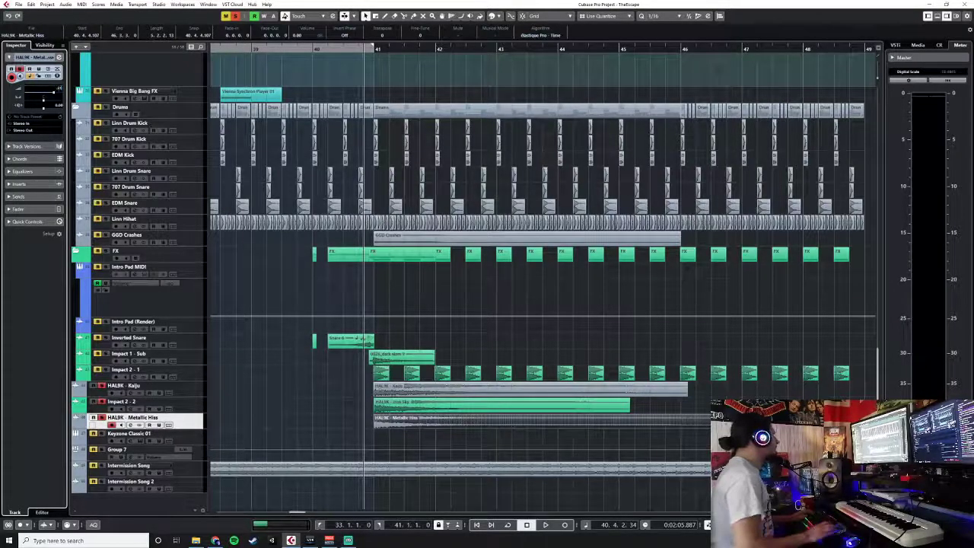
- Route the outputs of the HAL9K - Kaiju and HAL9K - Metallic Hiss tracks to the GR FX group in the mixer
{"action": "left_click", "coordinate": [268, 387]}
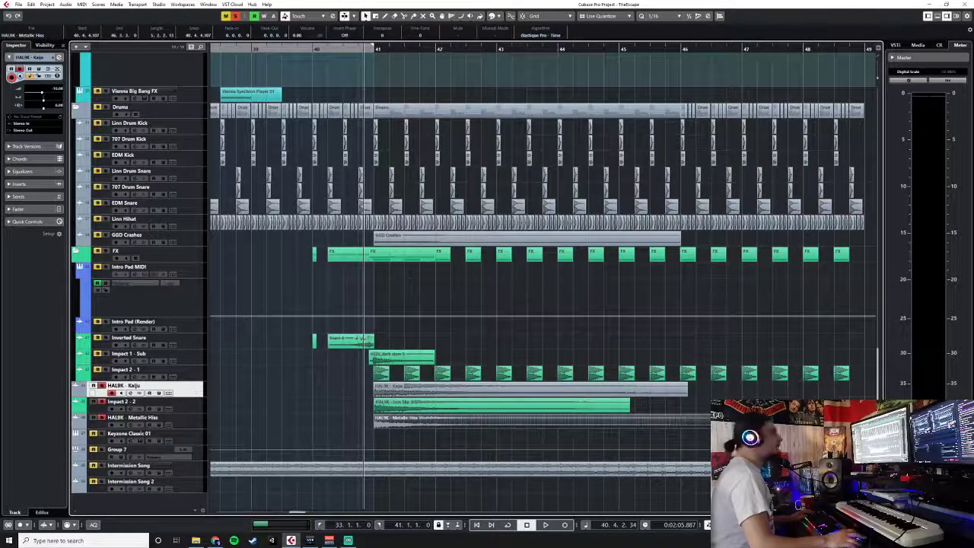
{"action": "key", "text": "F3"}
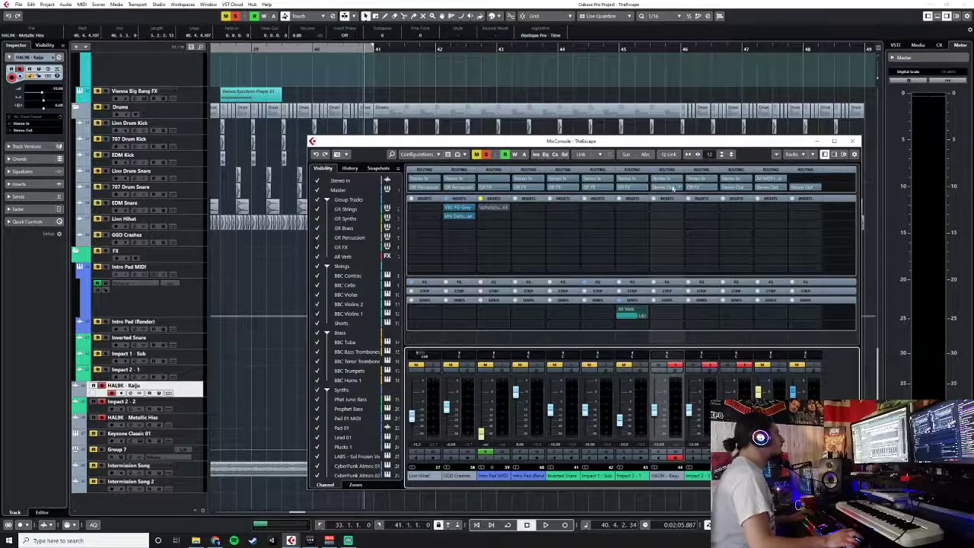
{"action": "left_click", "coordinate": [672, 187]}
{"action": "type", "text": "fx"}
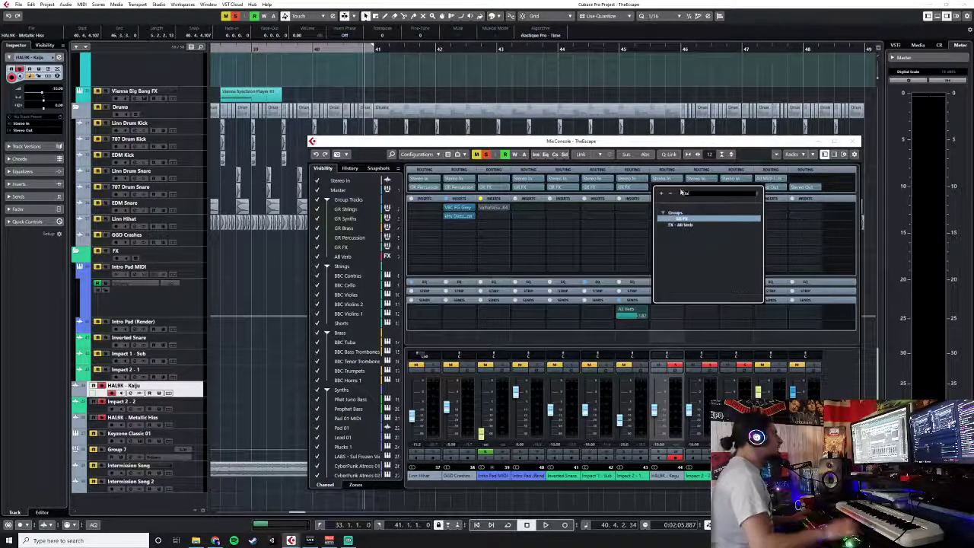
{"action": "left_click", "coordinate": [680, 219]}
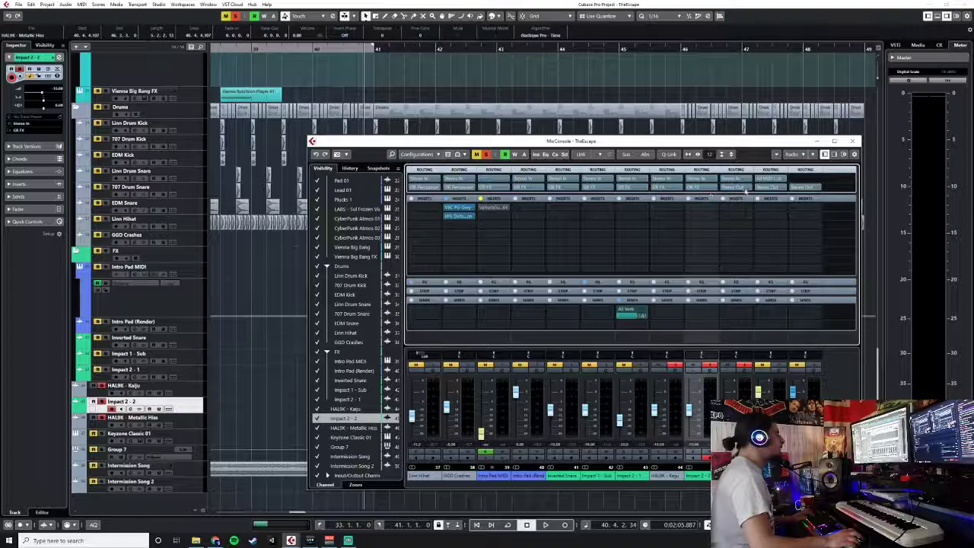
{"action": "left_click", "coordinate": [747, 191]}
{"action": "type", "text": "fx"}
{"action": "left_click", "coordinate": [750, 218]}
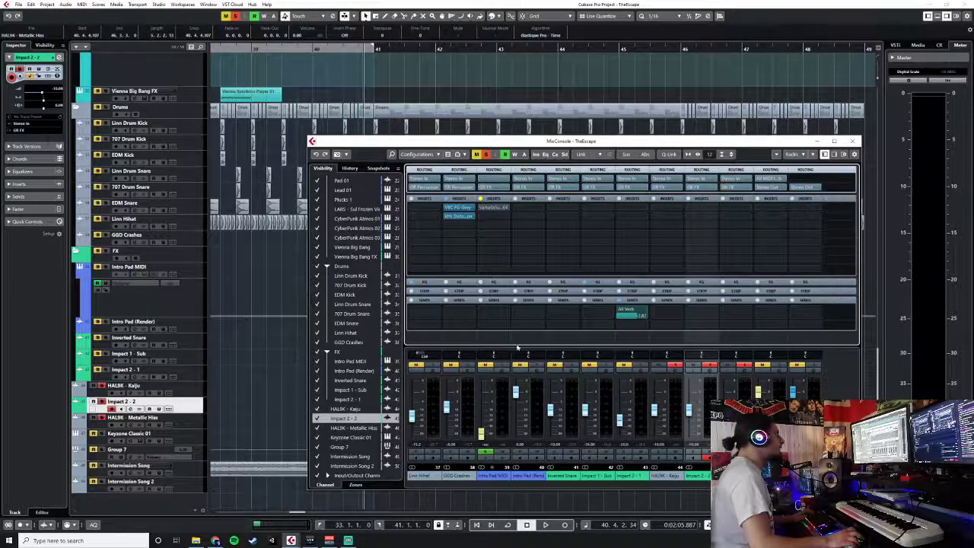
- Close the mixer and audition the three soloed impact layers from just before bar 41
{"action": "left_click", "coordinate": [852, 141]}
{"action": "key", "text": "space"}
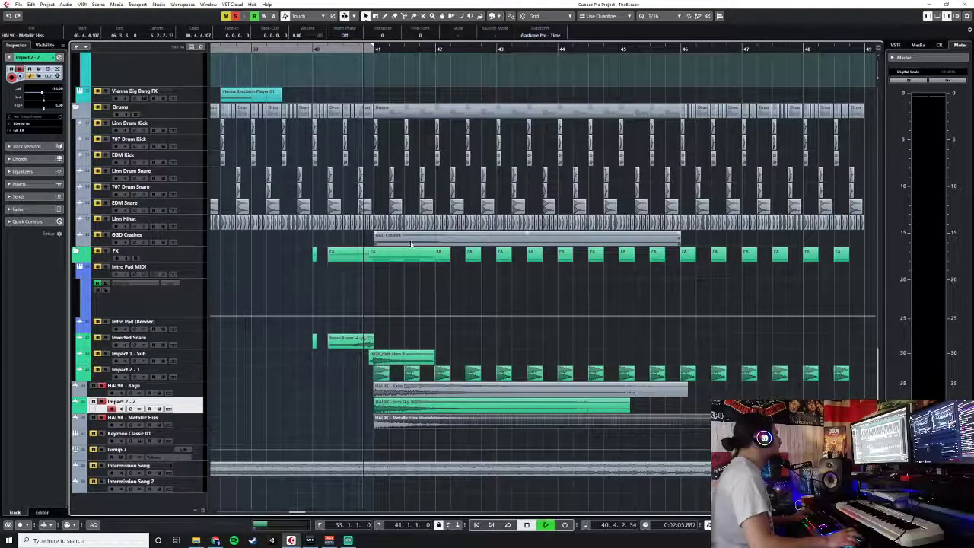
{"action": "key", "text": "space"}
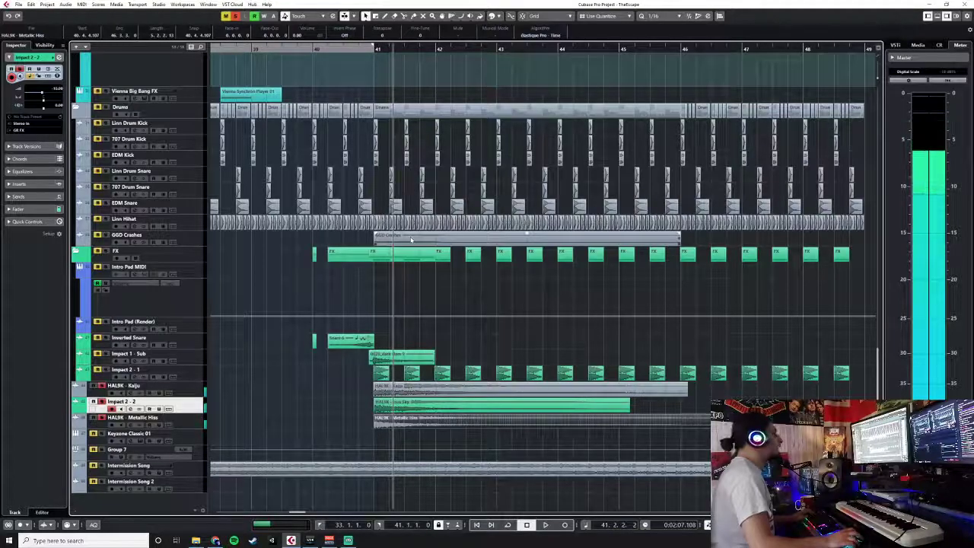
- Lower the volume of the HAL9K - Kaiju, Impact 2 - 2 and HAL9K - Metallic Hiss tracks to the same level
{"action": "key", "text": "Up"}
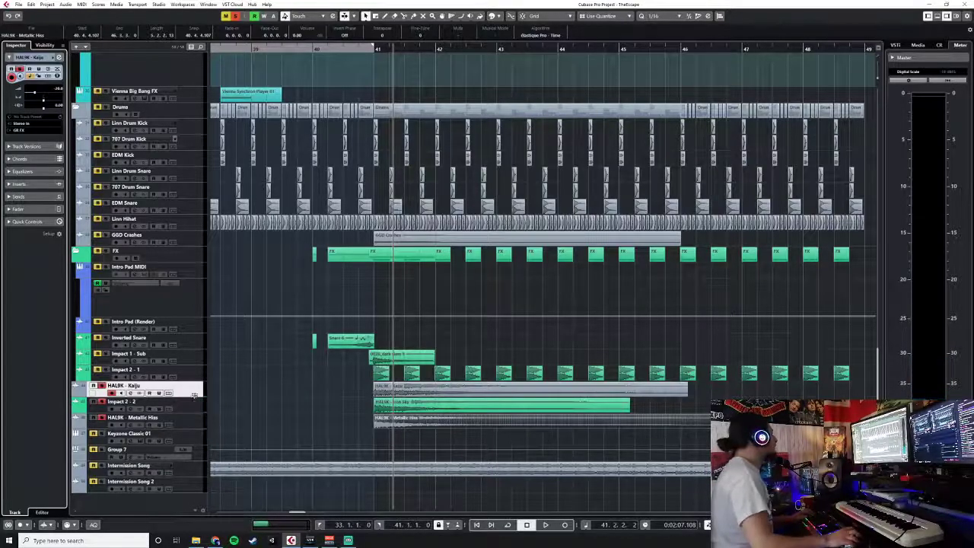
{"action": "left_click", "coordinate": [195, 401]}
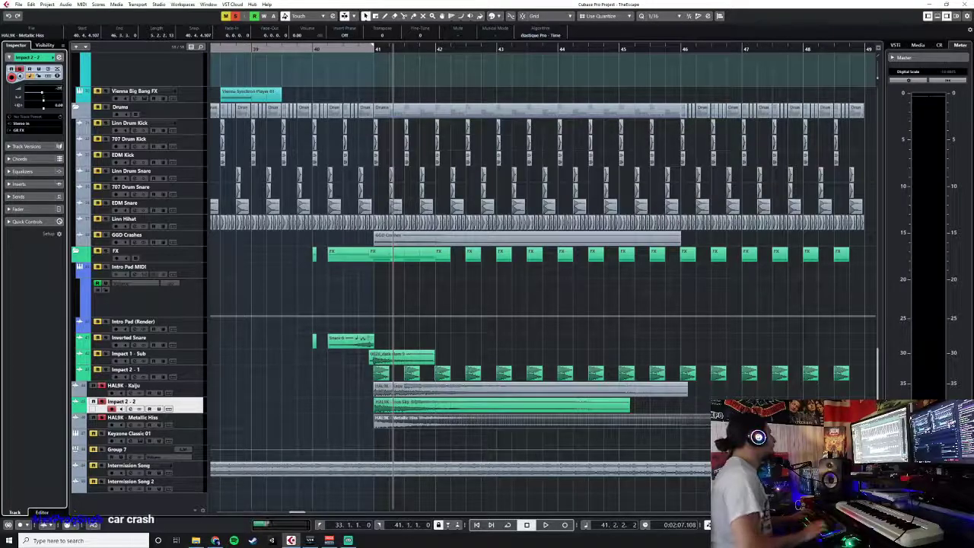
{"action": "left_click", "coordinate": [190, 422]}
{"action": "double_click", "coordinate": [54, 88]}
{"action": "type", "text": "-"}
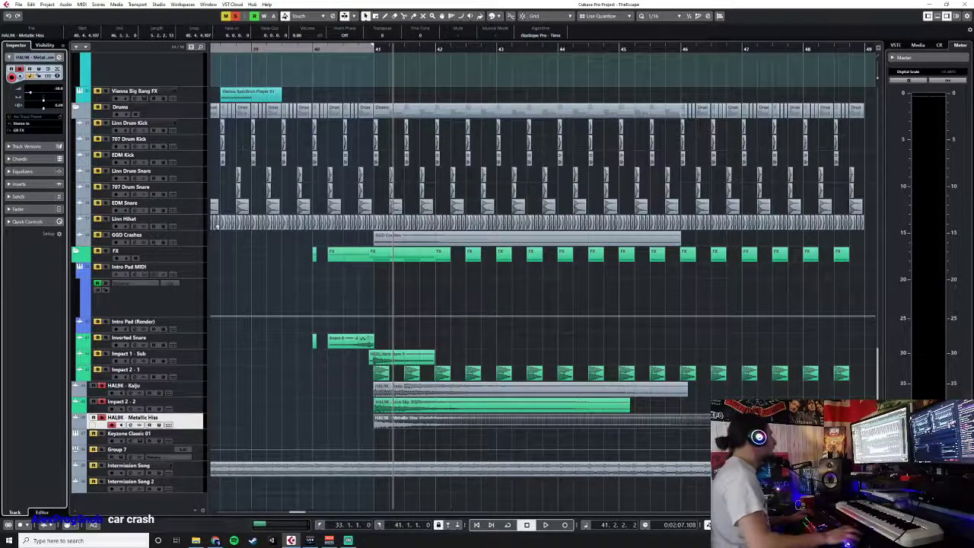
{"action": "left_click", "coordinate": [180, 390]}
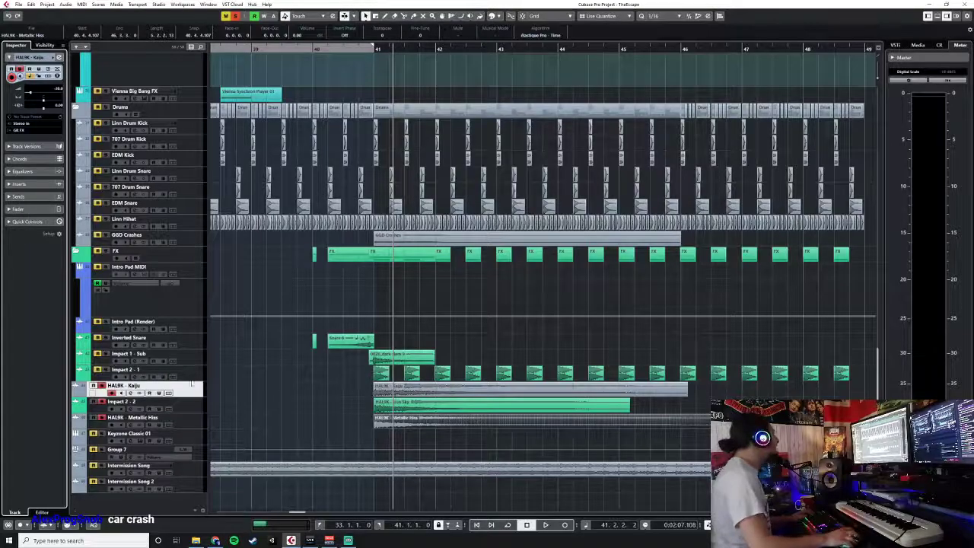
{"action": "left_click", "coordinate": [194, 402]}
{"action": "left_click", "coordinate": [60, 87]}
{"action": "type", "text": "-1"}
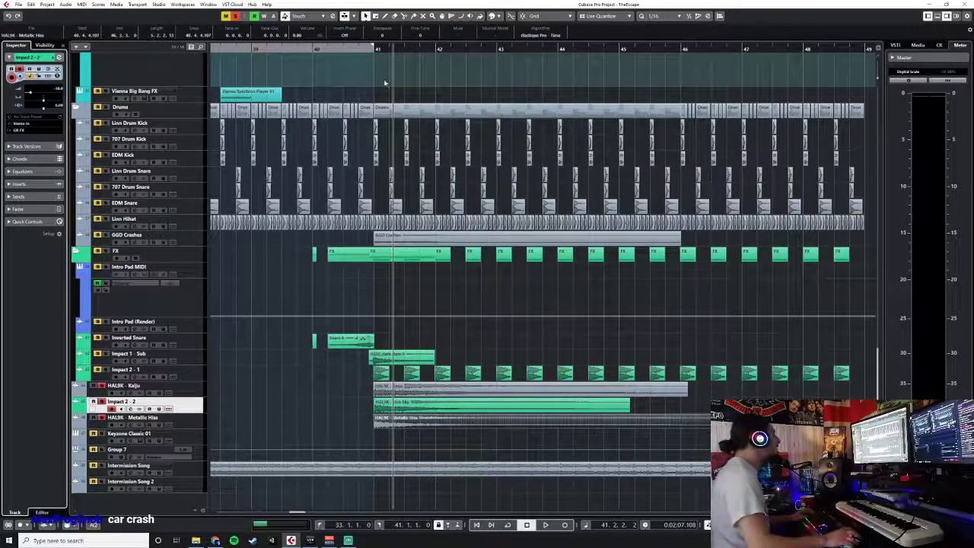
- Audition the impact from just before bar 41, with the HAL9K - Kaiju track alone and with all three layers soloed
{"action": "left_click", "coordinate": [358, 50]}
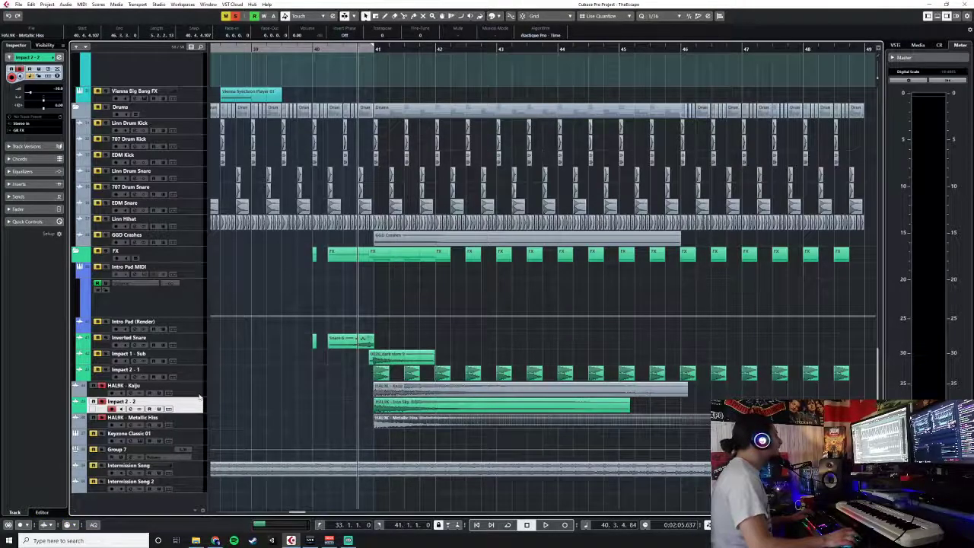
{"action": "left_click", "coordinate": [200, 393]}
{"action": "left_click", "coordinate": [102, 419]}
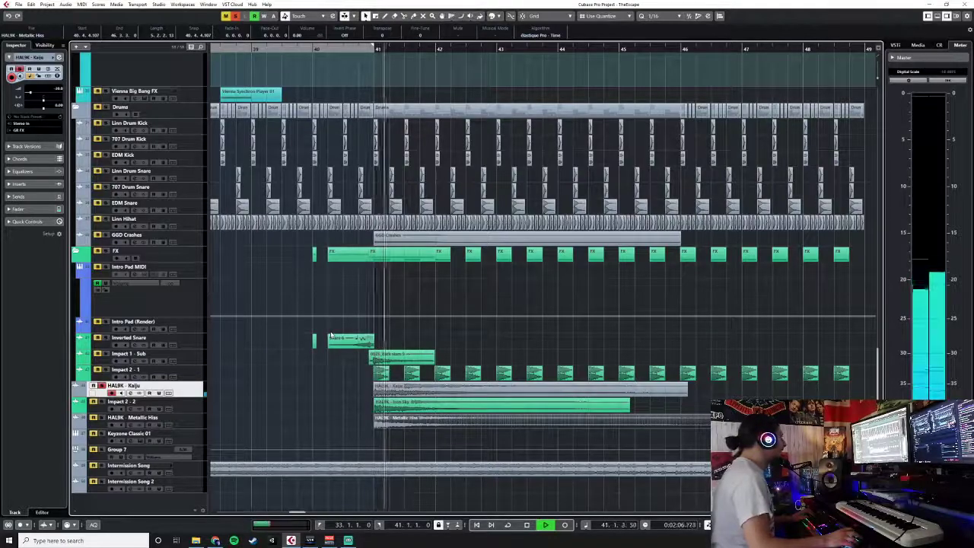
{"action": "key", "text": "space"}
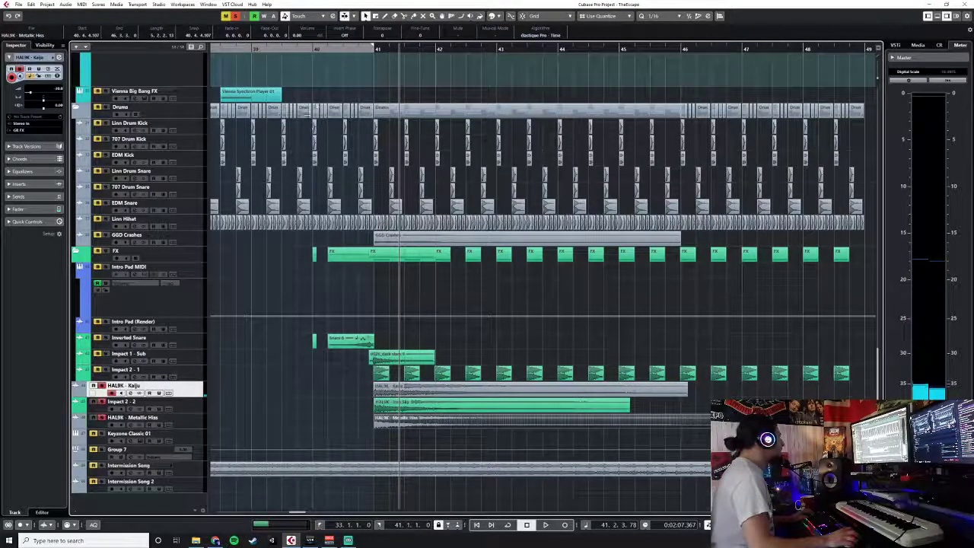
{"action": "left_click", "coordinate": [348, 55]}
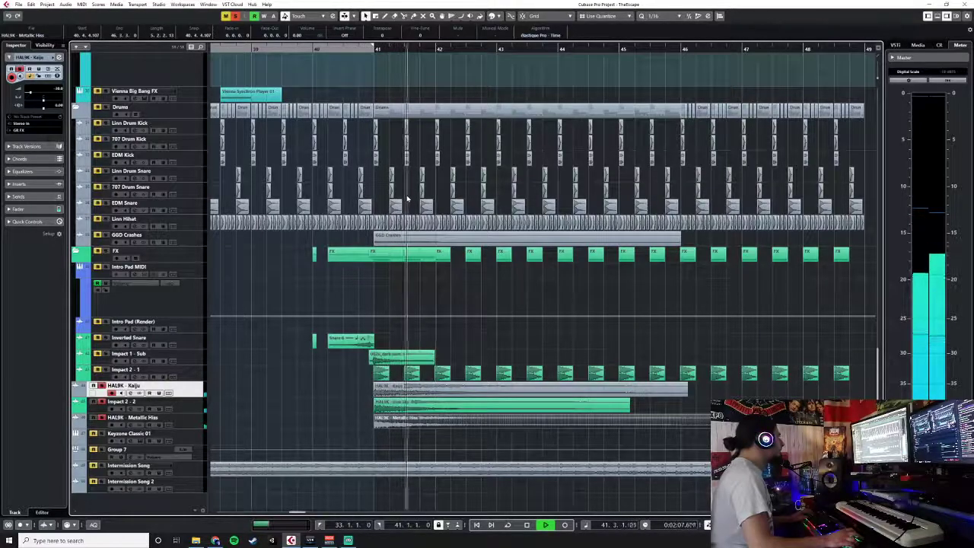
{"action": "key", "text": "space"}
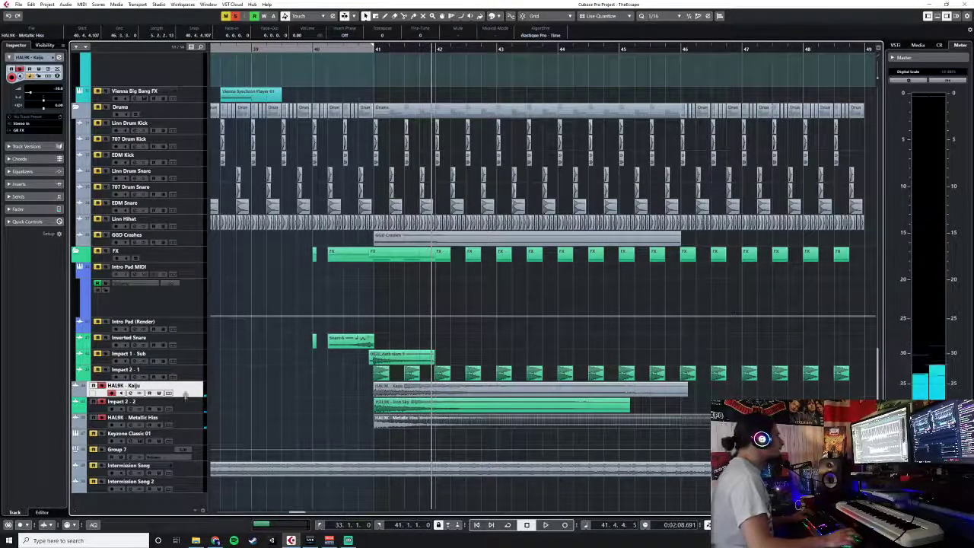
- Duplicate the HAL9K - Metallic Hiss track and delete the copied clip from the duplicate
{"action": "left_click", "coordinate": [192, 417]}
{"action": "right_click", "coordinate": [192, 417]}
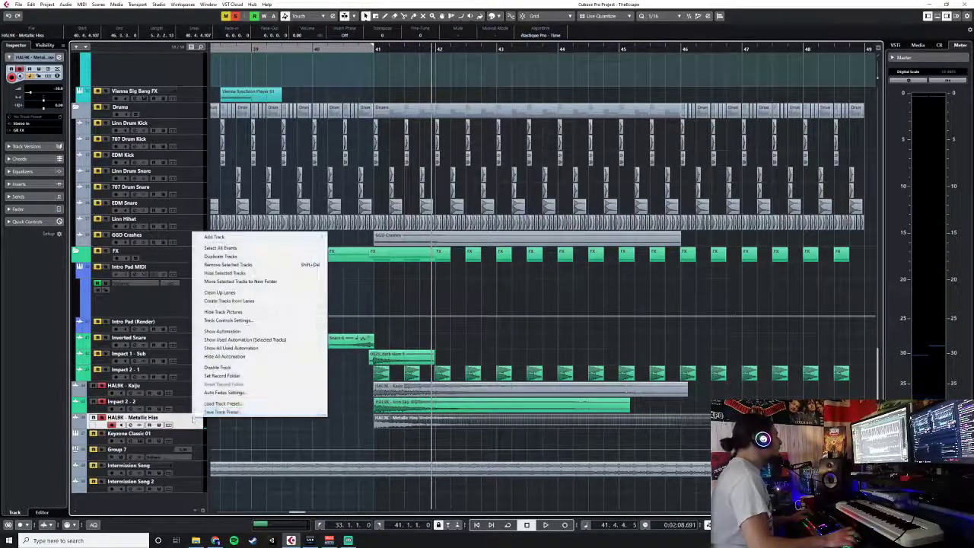
{"action": "left_click", "coordinate": [242, 257]}
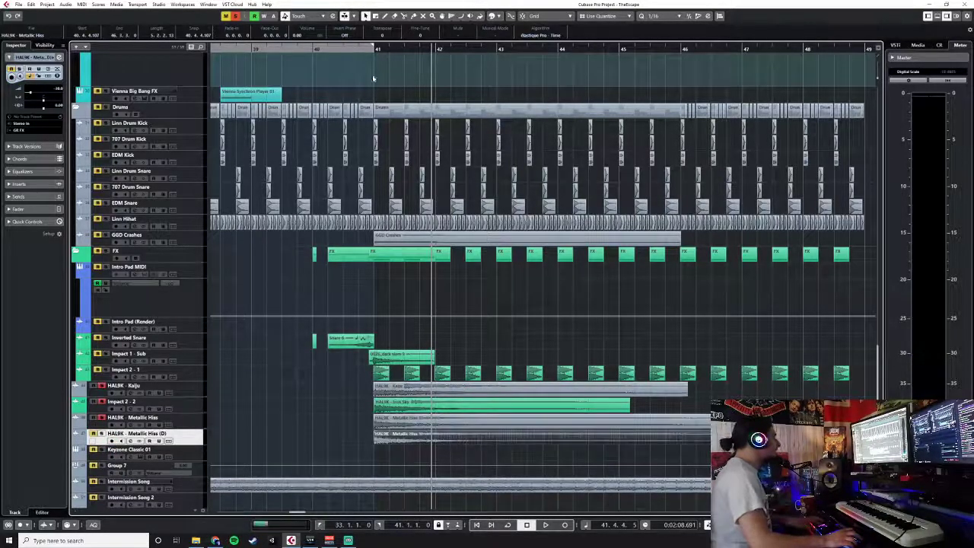
{"action": "key", "text": "Delete"}
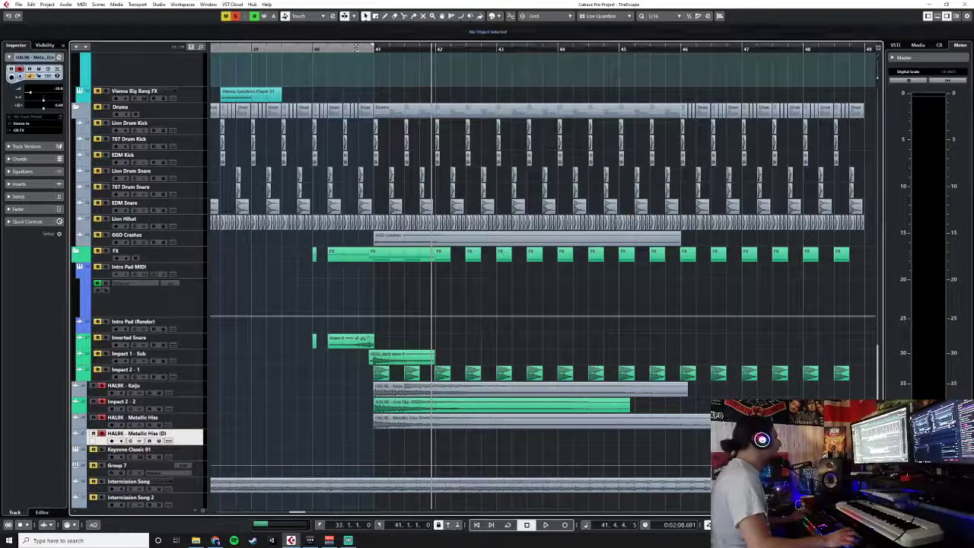
- Import the MEDIEVAL Smithy anvil hits audio file at bar 41 on the duplicated track, copied to the working directory and converted to 44.100 kHz
{"action": "left_click", "coordinate": [355, 45]}
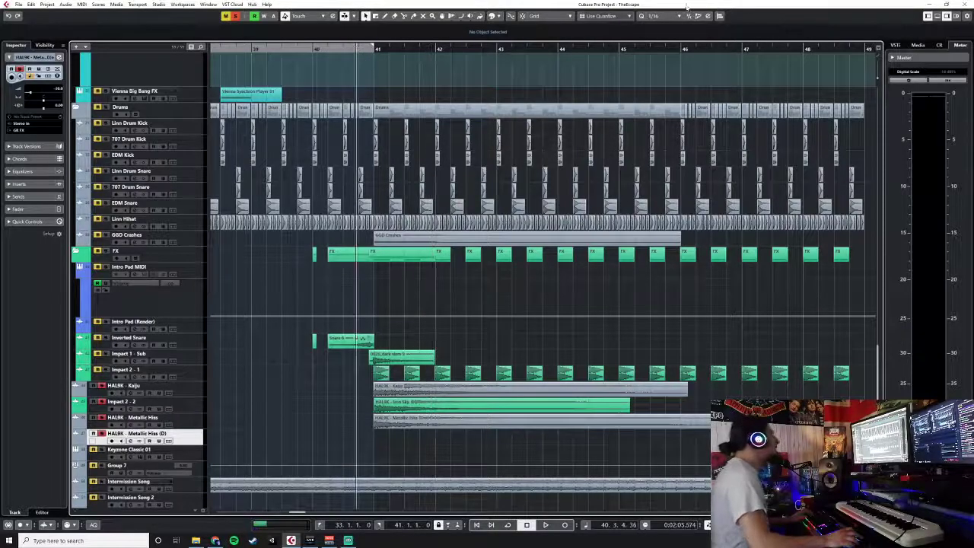
{"action": "left_click", "coordinate": [368, 48]}
{"action": "left_click", "coordinate": [389, 57]}
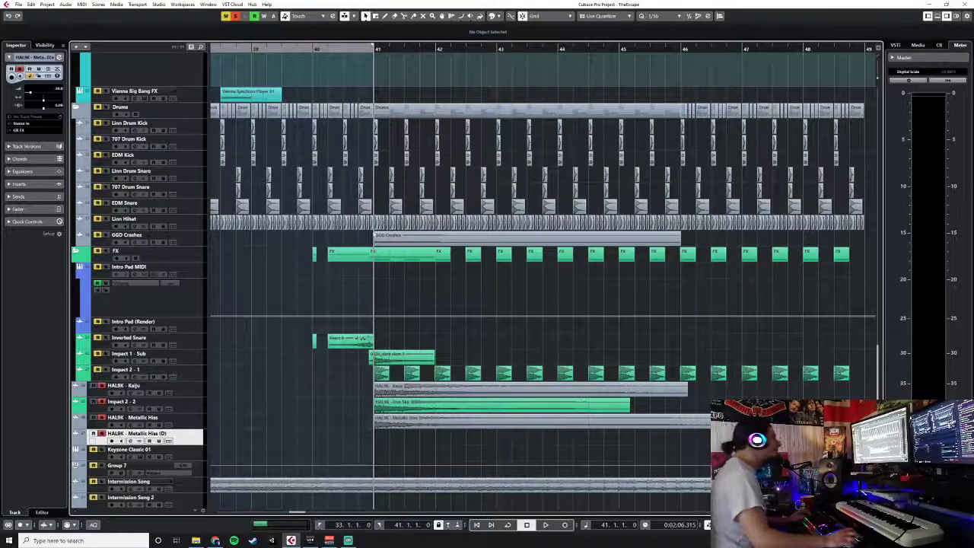
{"action": "scroll", "coordinate": [369, 461], "scroll_direction": "up", "scroll_amount": 3}
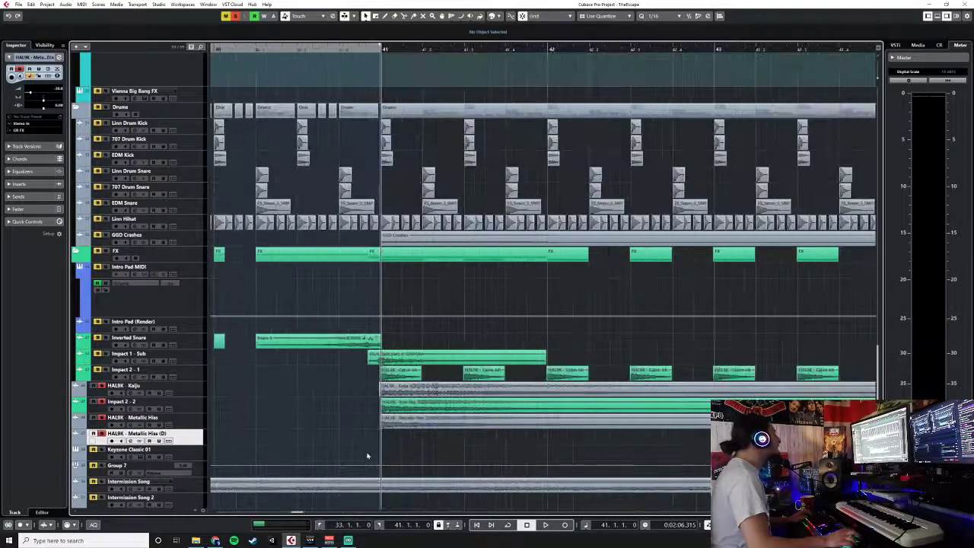
{"action": "left_click", "coordinate": [19, 5]}
{"action": "mouse_move", "coordinate": [46, 114]}
{"action": "left_click", "coordinate": [154, 113]}
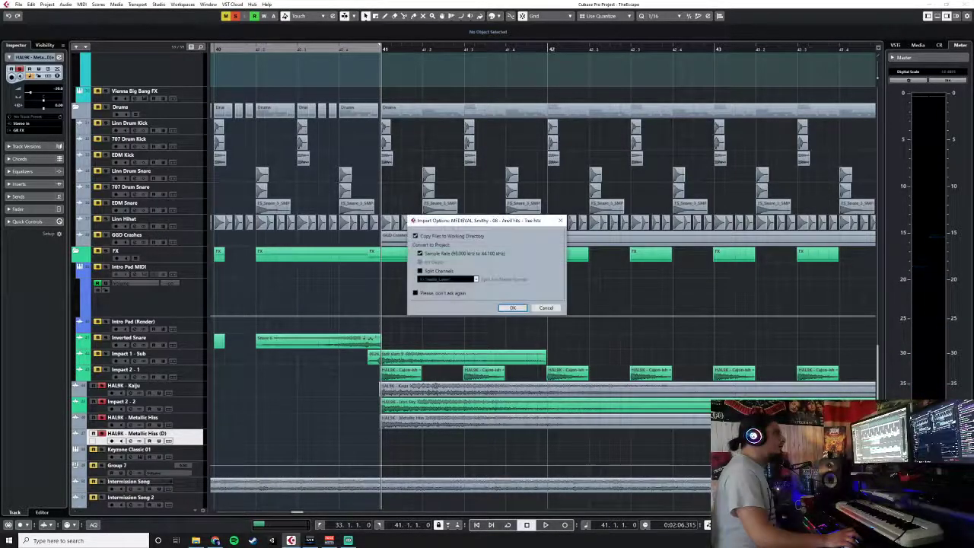
{"action": "left_click", "coordinate": [519, 312]}
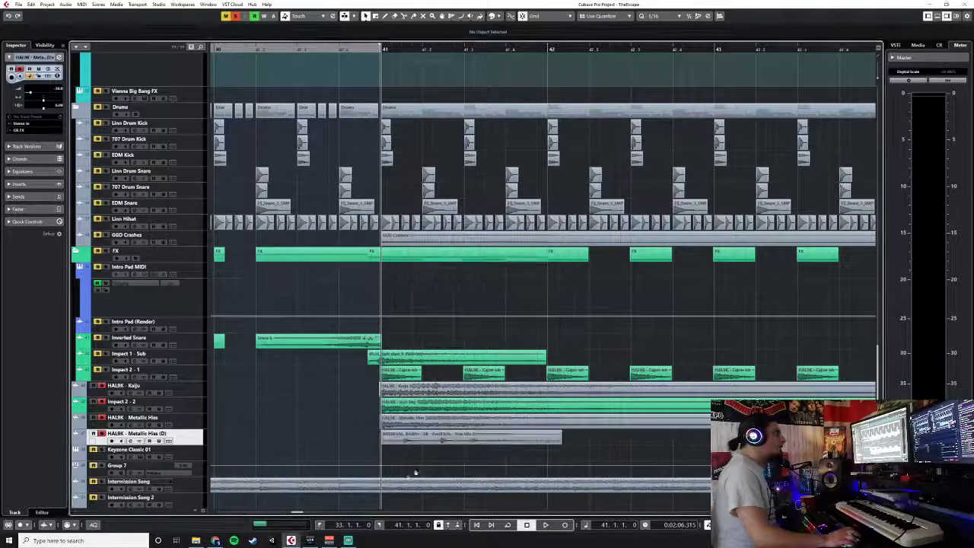
- Split the anvil hits clip around its middle hit and delete the pieces before and after it
{"action": "scroll", "coordinate": [411, 449], "scroll_direction": "up", "scroll_amount": 4}
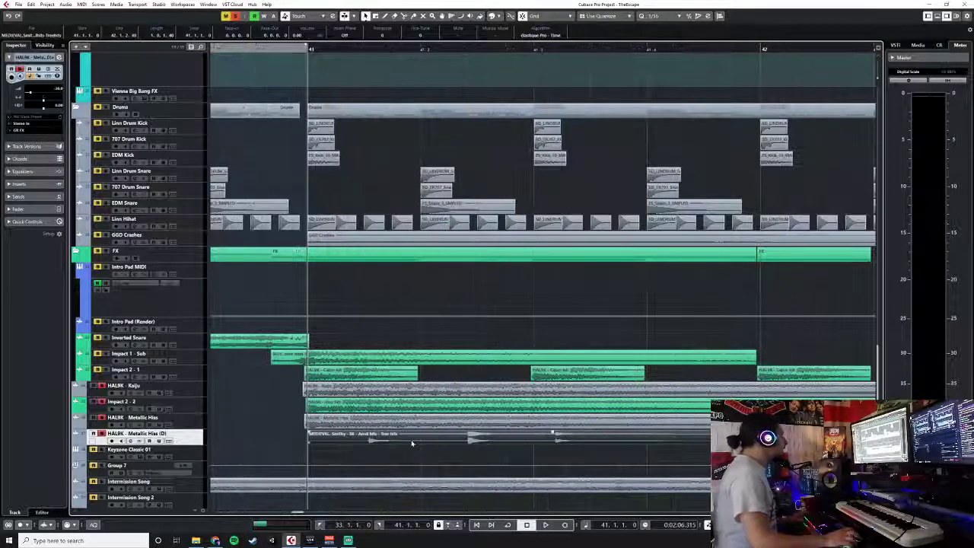
{"action": "right_click", "coordinate": [436, 439]}
{"action": "left_click", "coordinate": [477, 440]}
{"action": "left_click", "coordinate": [450, 437]}
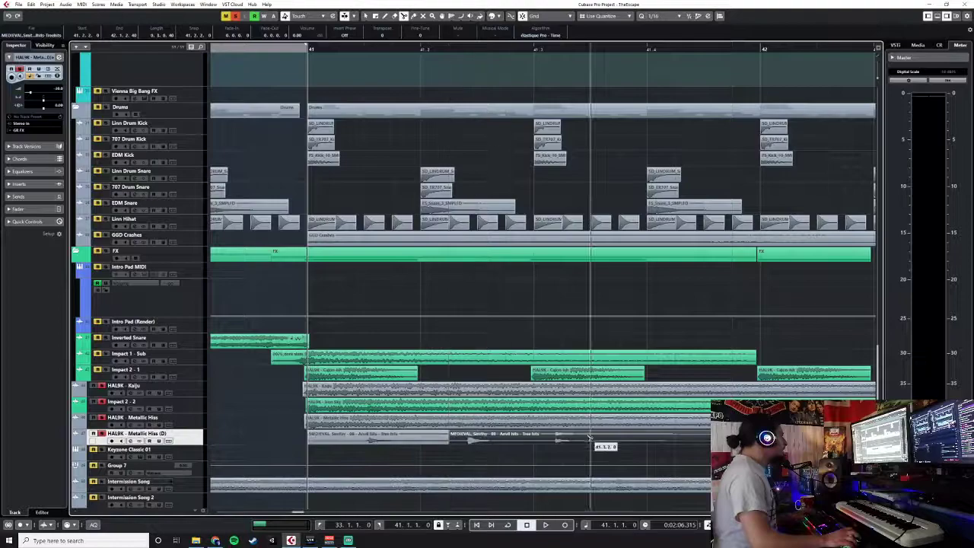
{"action": "left_click", "coordinate": [535, 437]}
{"action": "left_click", "coordinate": [384, 436]}
{"action": "left_click", "coordinate": [668, 432]}
{"action": "key", "text": "Delete"}
{"action": "left_click", "coordinate": [376, 436]}
{"action": "key", "text": "Delete"}
- Move the remaining anvil hit so its attack lands on bar 41, with snap turned off, and audition it with the other layers
{"action": "left_click_drag", "start_coordinate": [468, 439], "coordinate": [326, 436]}
{"action": "left_click", "coordinate": [522, 16]}
{"action": "key", "text": "space"}
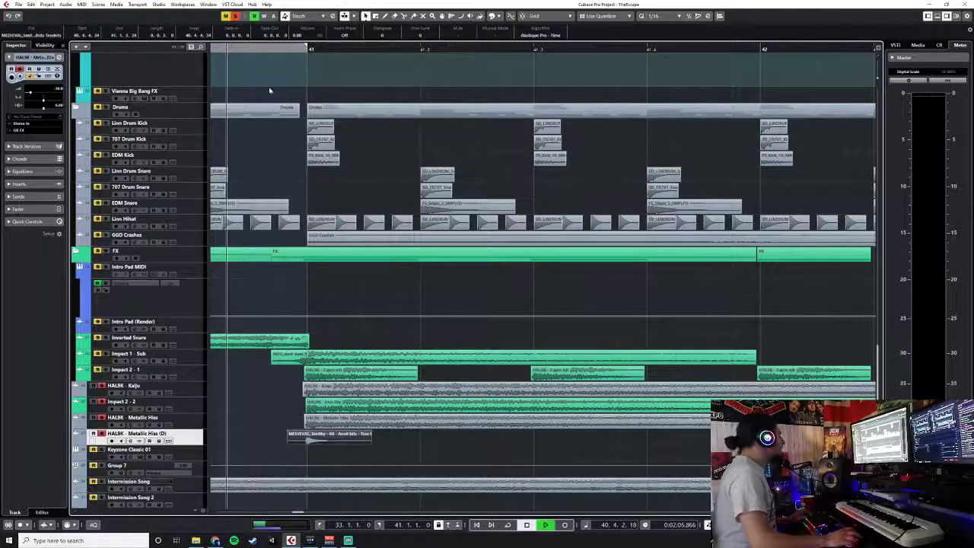
{"action": "key", "text": "space"}
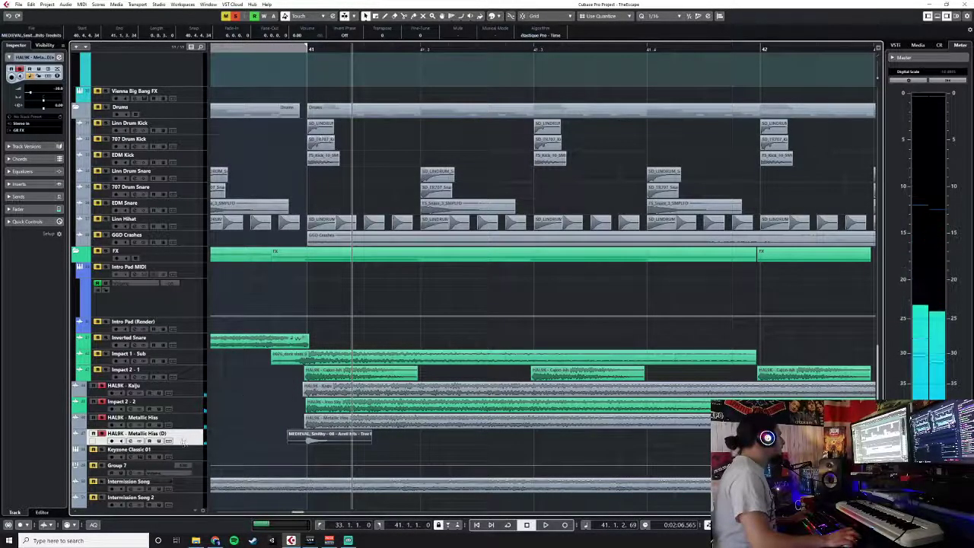
{"action": "key", "text": "space"}
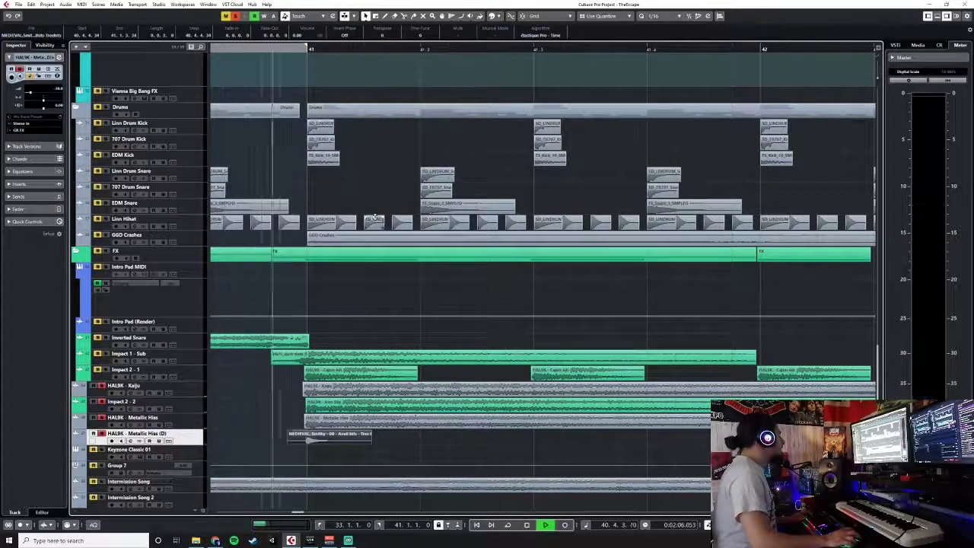
{"action": "key", "text": "space"}
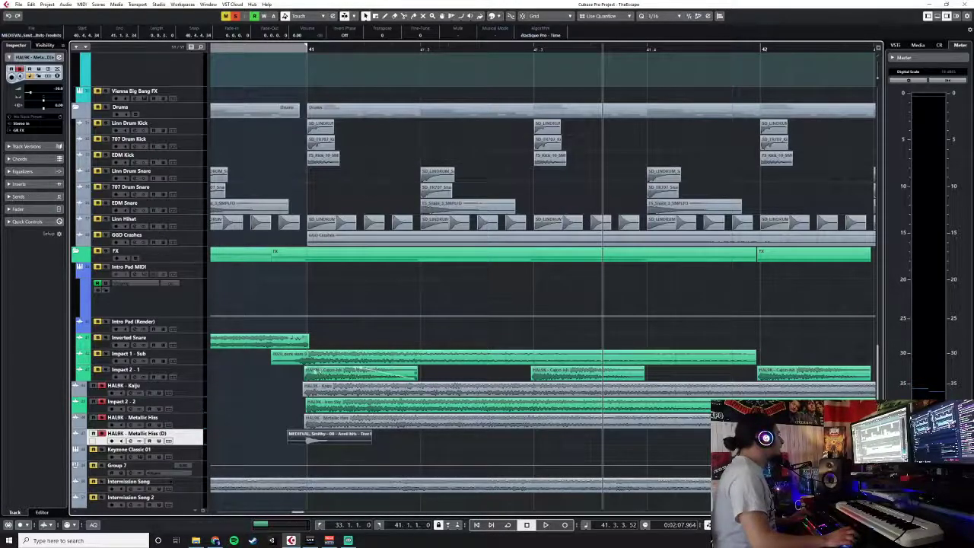
- Check the routing and inserts of the four impact layer channels in the mixer
{"action": "key", "text": "F3"}
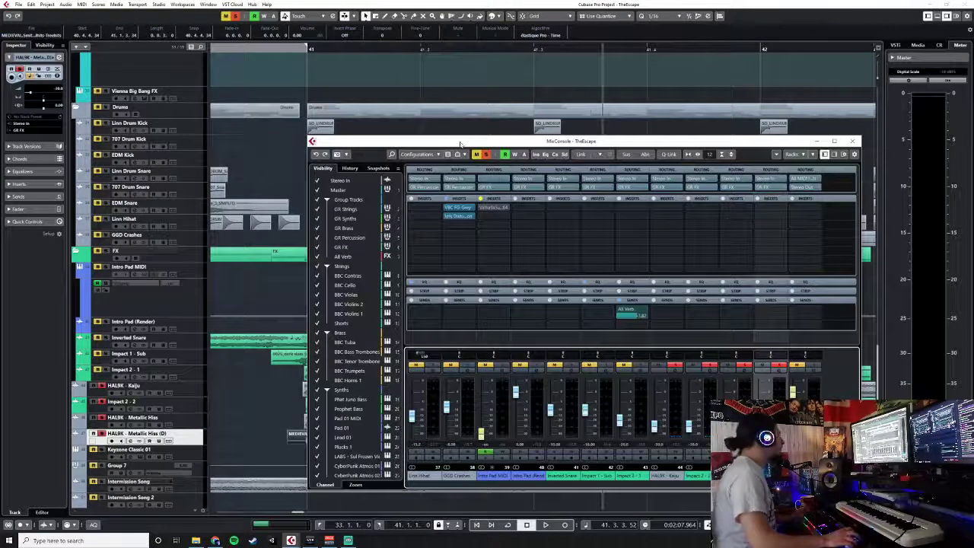
{"action": "left_click", "coordinate": [693, 442]}
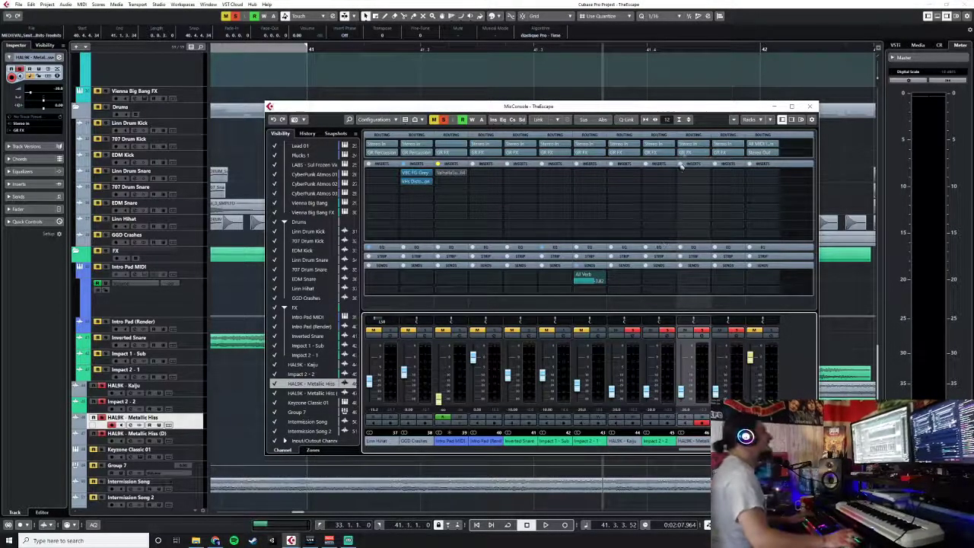
{"action": "left_click", "coordinate": [632, 442]}
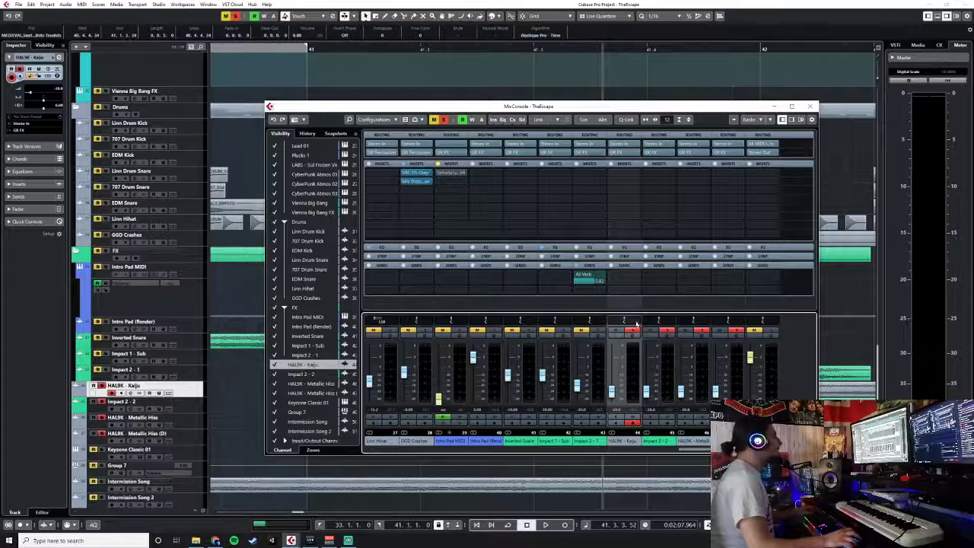
{"action": "left_click", "coordinate": [662, 442]}
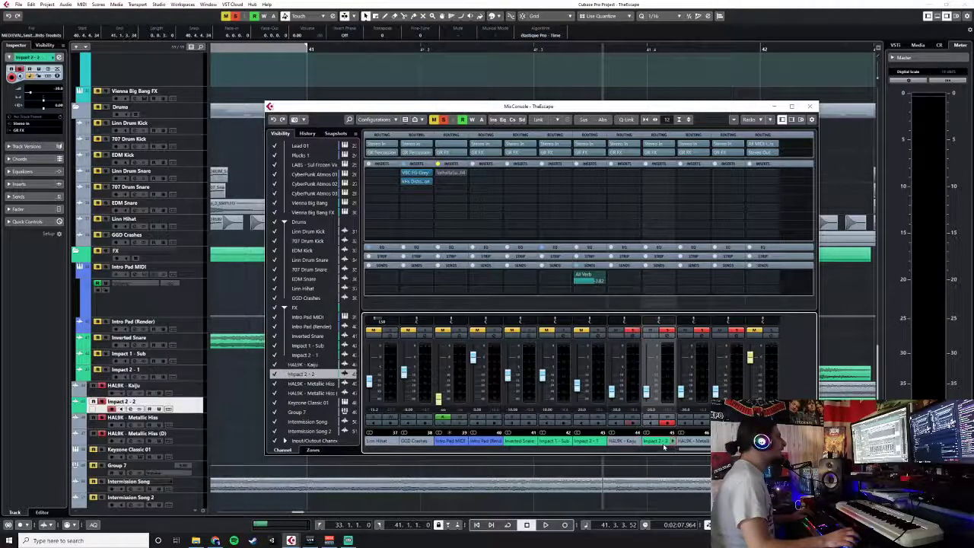
{"action": "key", "text": "Down"}
{"action": "key", "text": "Down"}
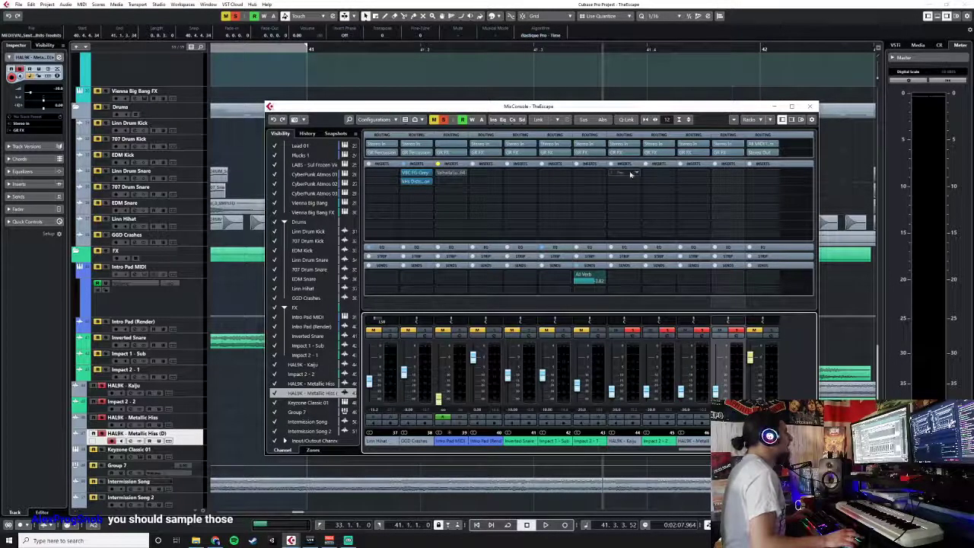
{"action": "key", "text": "F3"}
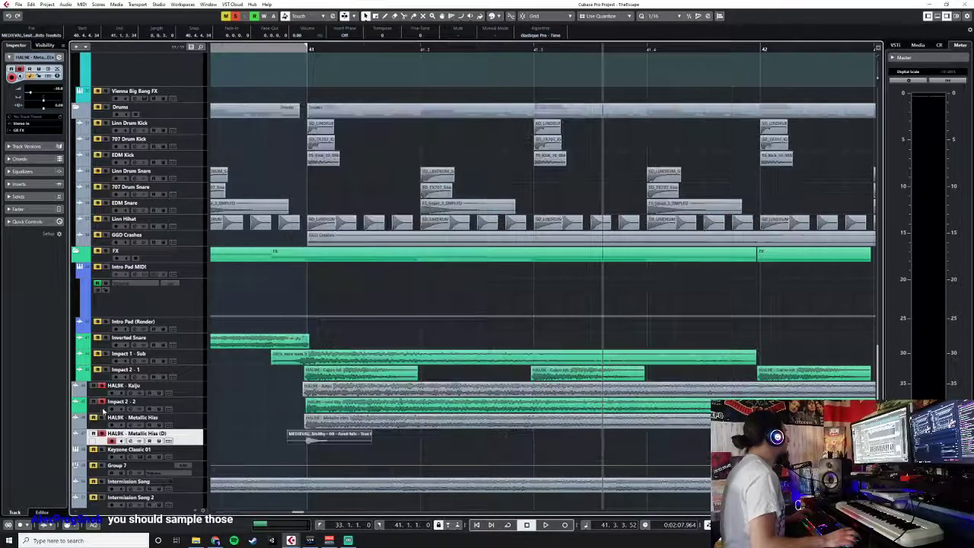
- Turn off solo on the HAL9K - Kaiju and Impact 2 - 2 tracks, keeping the Kaiju track's name
{"action": "left_click", "coordinate": [104, 390]}
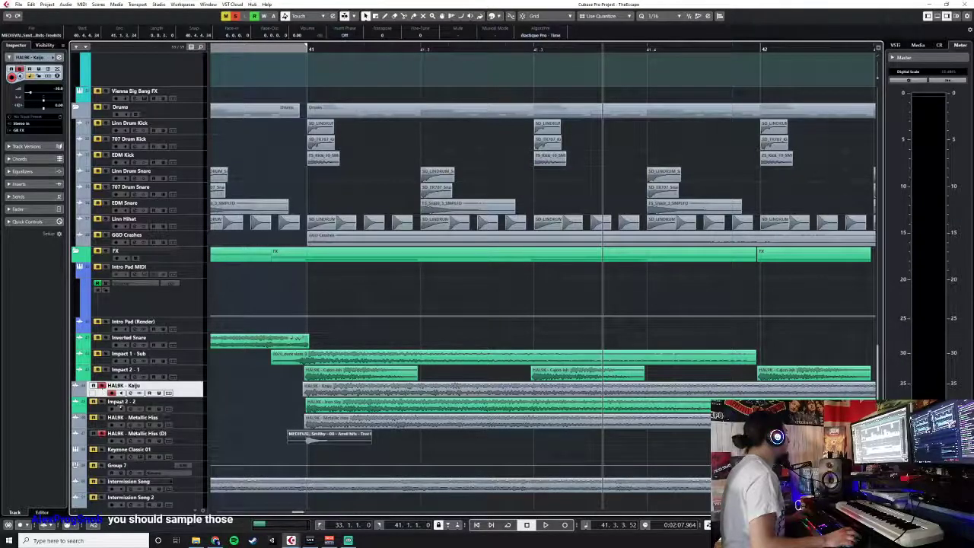
{"action": "double_click", "coordinate": [126, 386]}
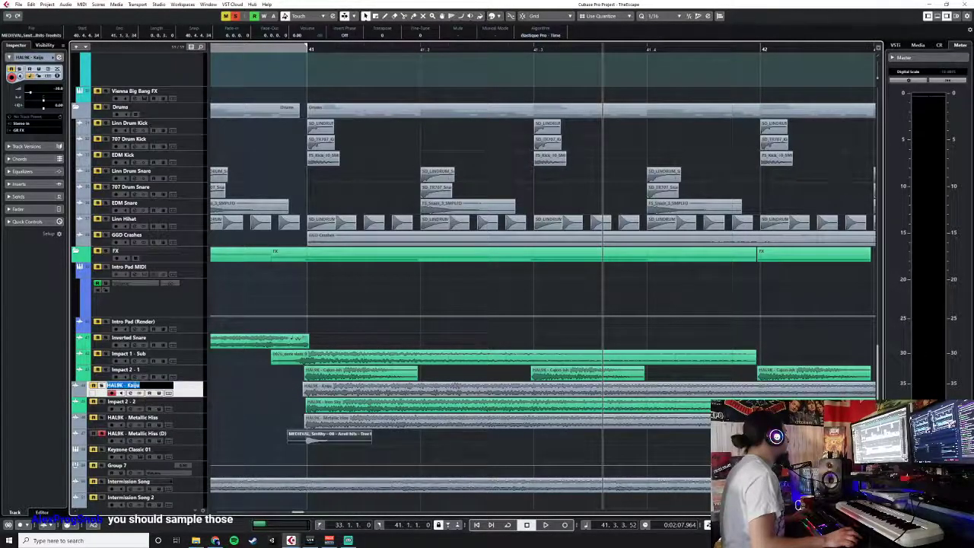
{"action": "left_click", "coordinate": [183, 403]}
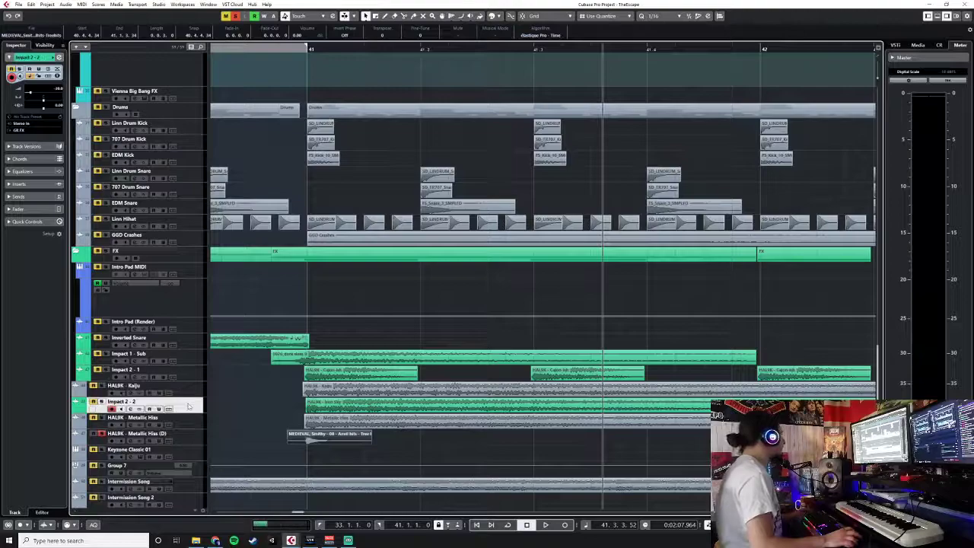
- Rename the HAL9K - Kaiju track as Sample - Kaiju
{"action": "double_click", "coordinate": [145, 386]}
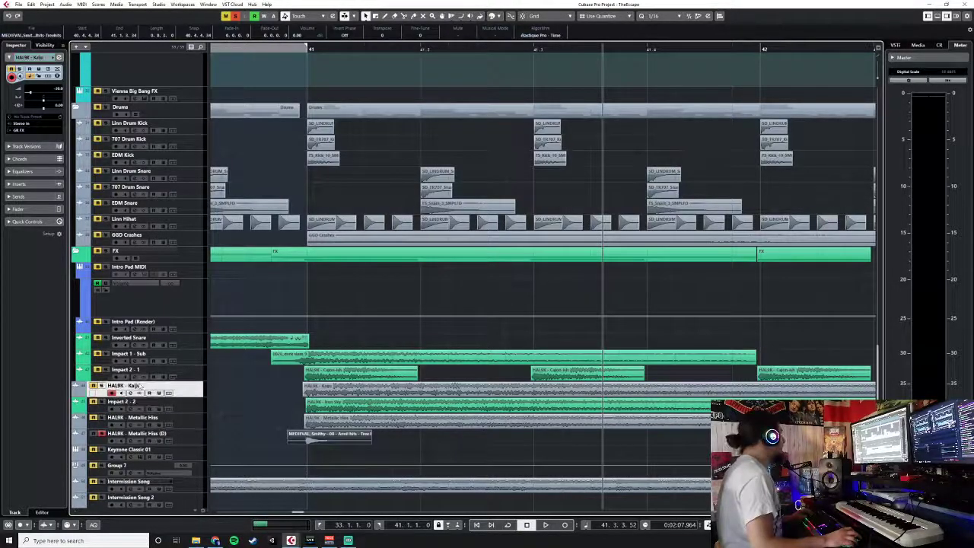
{"action": "left_click", "coordinate": [190, 403]}
{"action": "key", "text": "F3"}
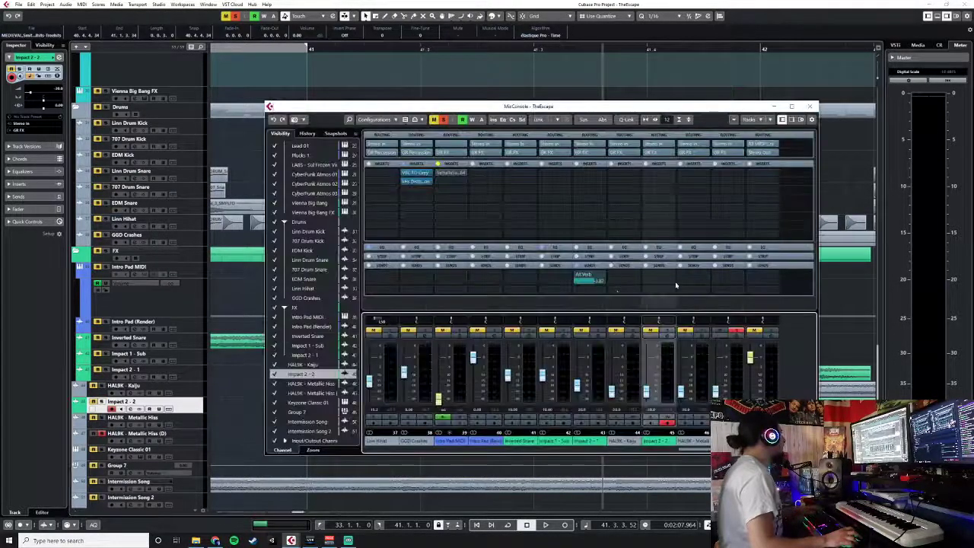
{"action": "left_click", "coordinate": [188, 387]}
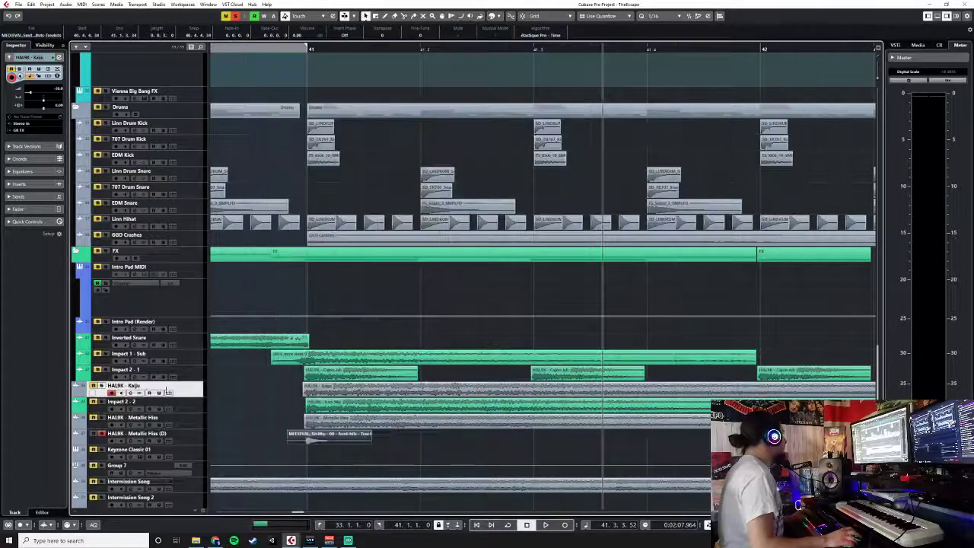
{"action": "double_click", "coordinate": [152, 386]}
{"action": "type", "text": "Sample - Kaiju"}
{"action": "key", "text": "Return"}
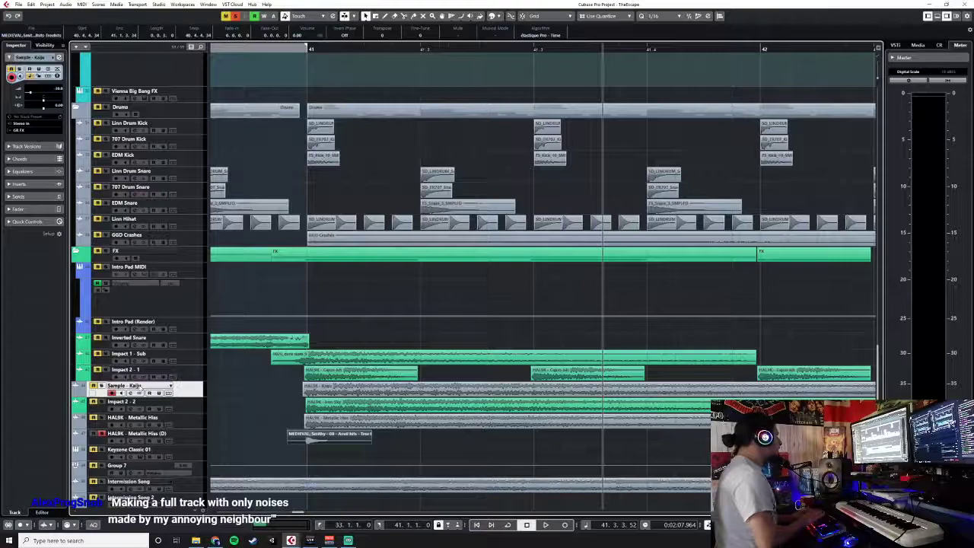
- Rename the Impact 2 - 2 track as Sample - Iron Sky and the HAL9K - Metallic Hiss track as Sample - Metallic Hiss
{"action": "double_click", "coordinate": [122, 402]}
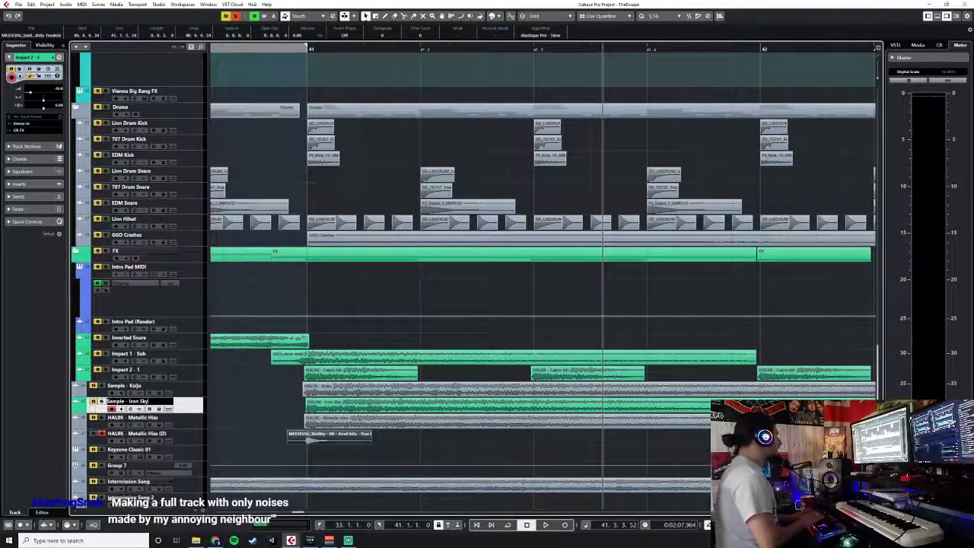
{"action": "key", "text": "Return"}
{"action": "double_click", "coordinate": [133, 417]}
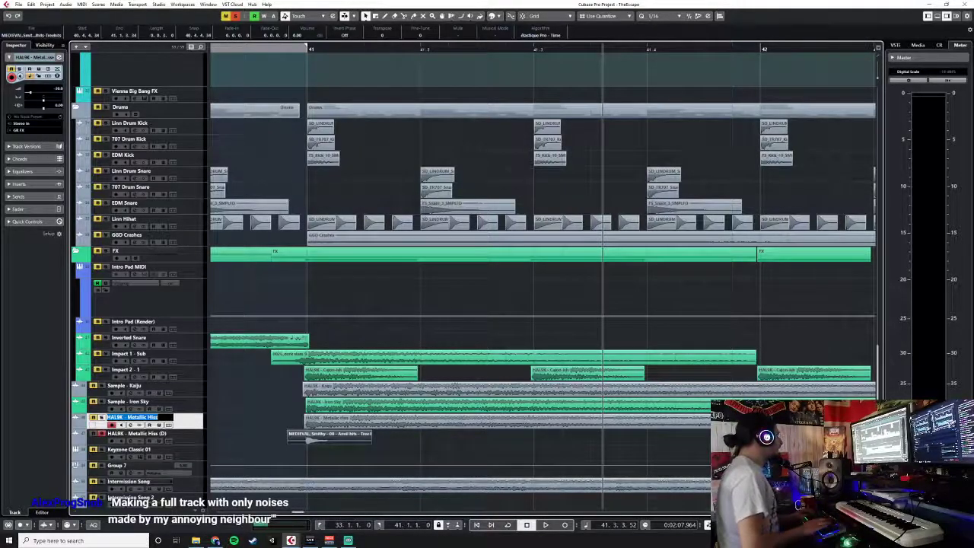
{"action": "type", "text": "Sample - Met"}
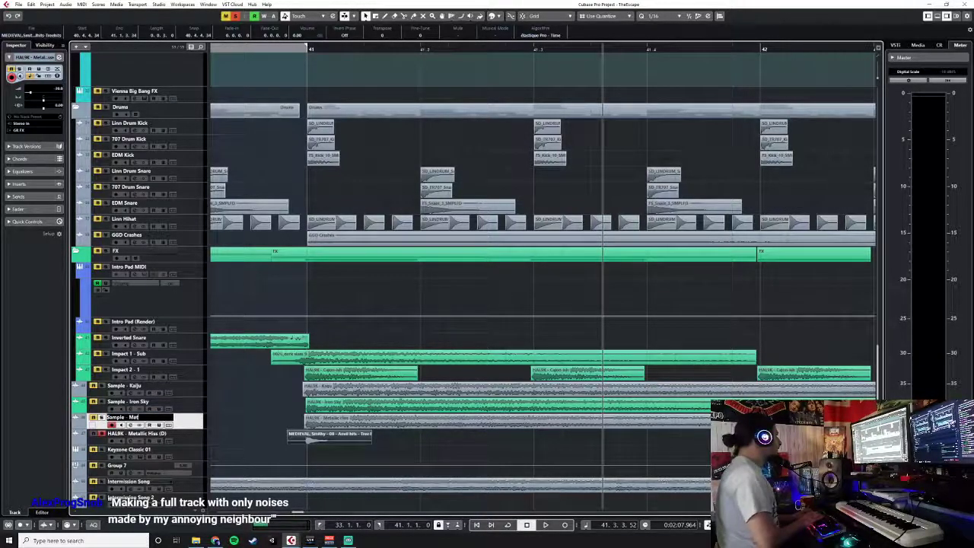
{"action": "type", "text": "allic Hiss"}
{"action": "key", "text": "Return"}
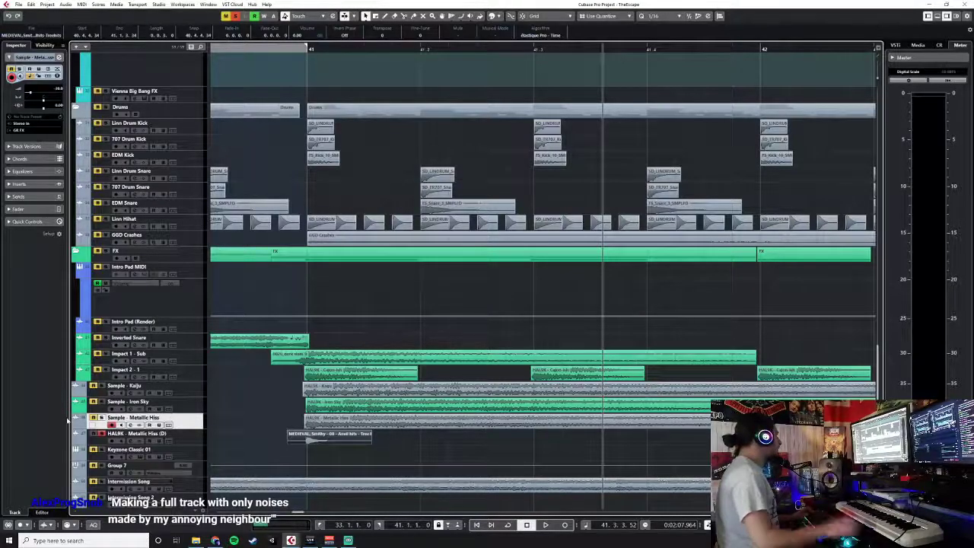
- Rename the HAL9K - Metallic Hiss (D) track as Sample - Anvil and turn off its solo
{"action": "double_click", "coordinate": [131, 433]}
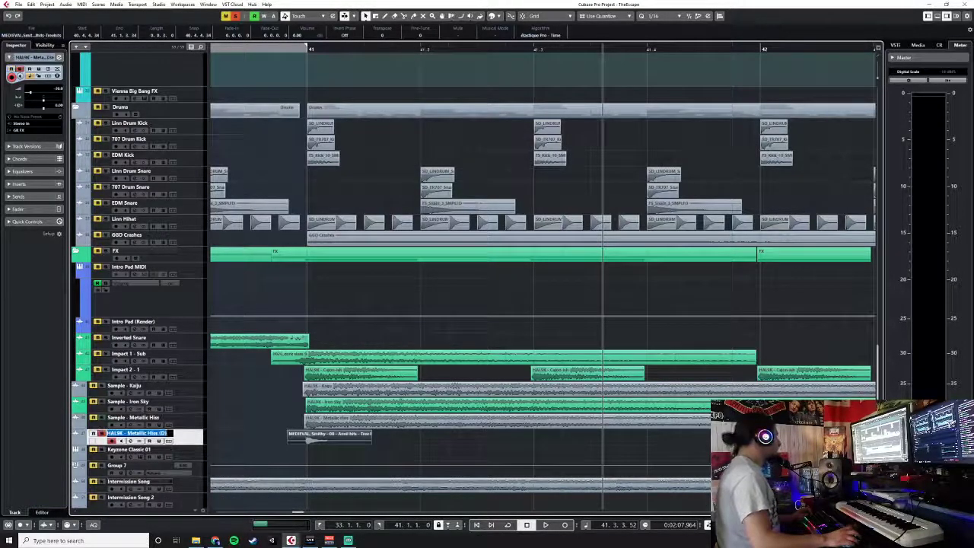
{"action": "type", "text": "Sample - Anvil"}
{"action": "key", "text": "Return"}
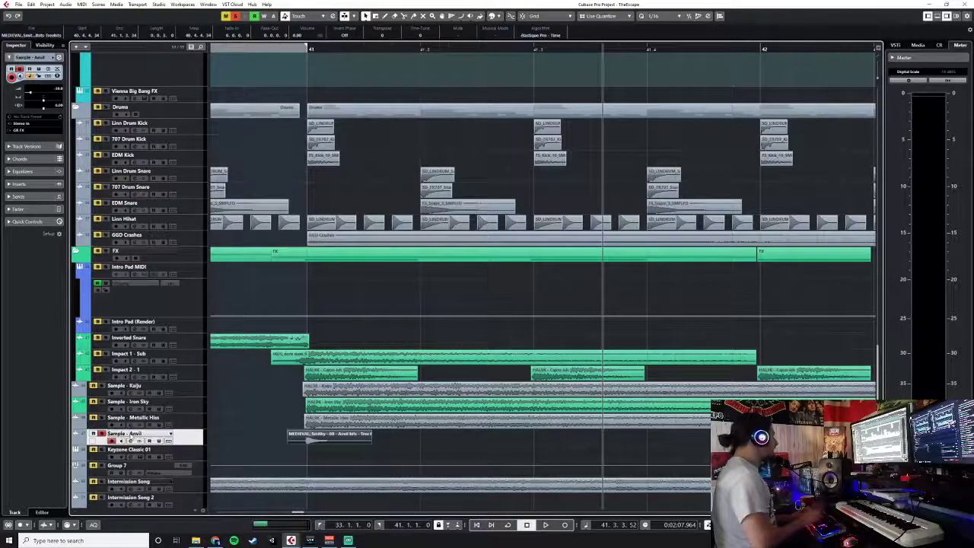
{"action": "scroll", "coordinate": [174, 504], "scroll_direction": "down", "scroll_amount": 1}
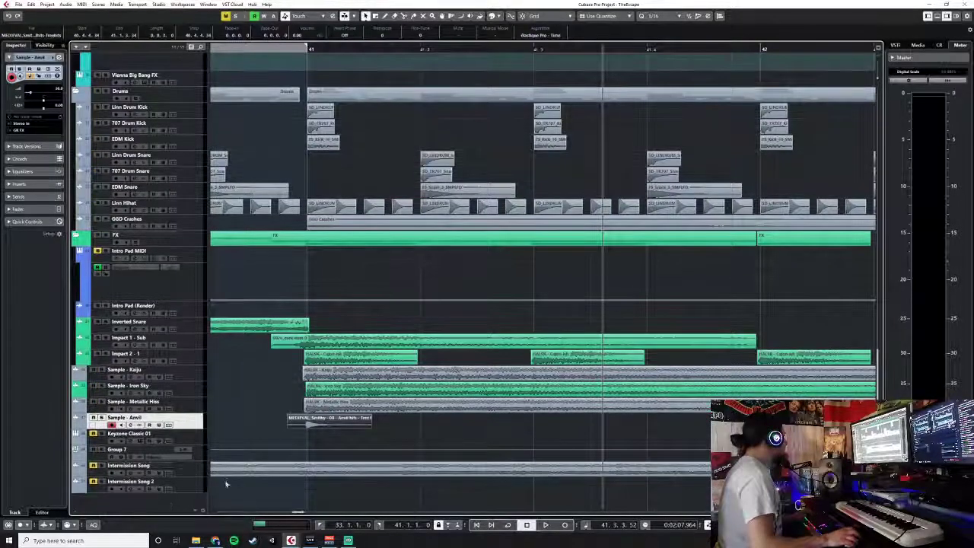
- Add one folder track at the end of the track list and move the four Sample tracks into it
{"action": "left_click", "coordinate": [47, 3]}
{"action": "mouse_move", "coordinate": [61, 14]}
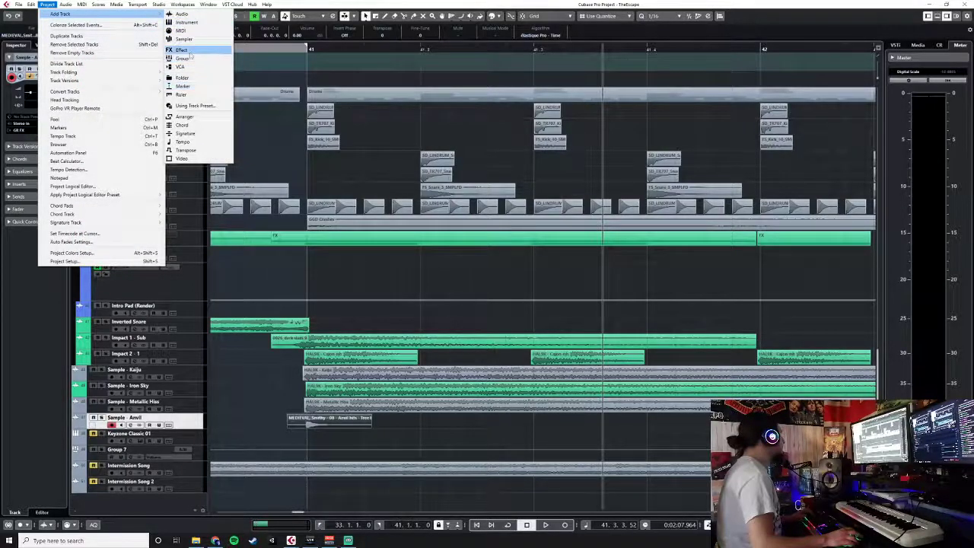
{"action": "left_click", "coordinate": [183, 77]}
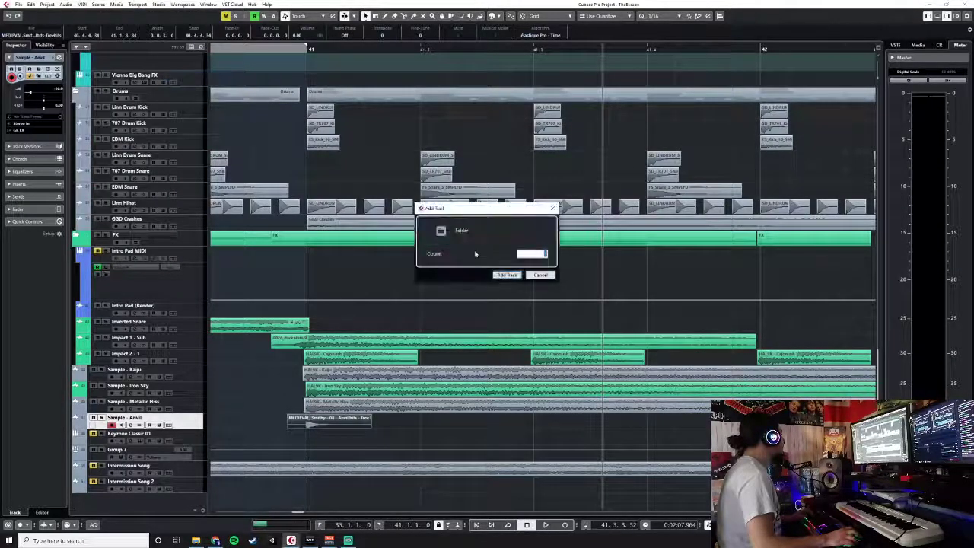
{"action": "left_click", "coordinate": [502, 276]}
{"action": "left_click_drag", "start_coordinate": [186, 439], "coordinate": [185, 502]}
{"action": "left_click", "coordinate": [190, 363]}
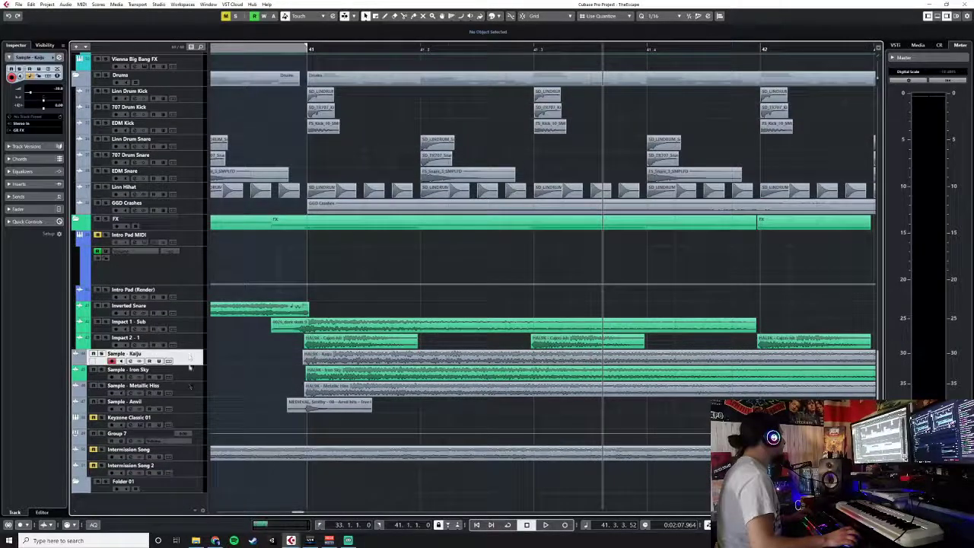
{"action": "left_click", "coordinate": [189, 404], "text": "shift"}
{"action": "left_click_drag", "start_coordinate": [188, 404], "coordinate": [183, 487]}
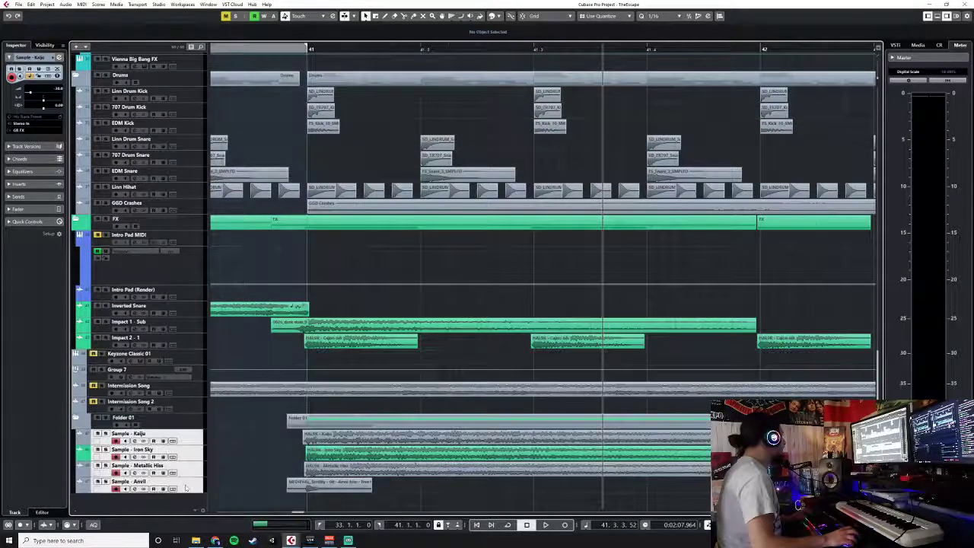
- Audition the Sample - Kaiju track in solo around bar 41, raise its volume slightly, and turn its solo off
{"action": "left_click", "coordinate": [190, 440]}
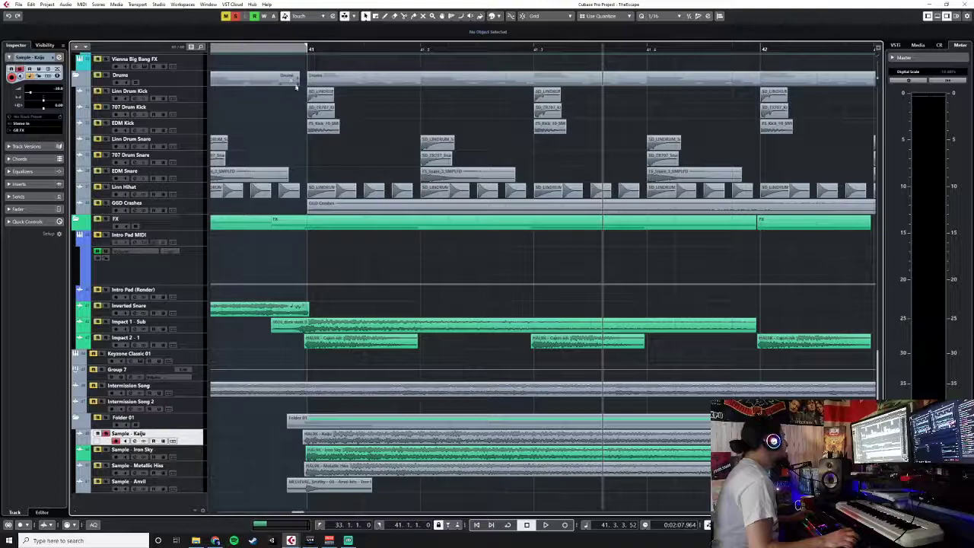
{"action": "key", "text": "space"}
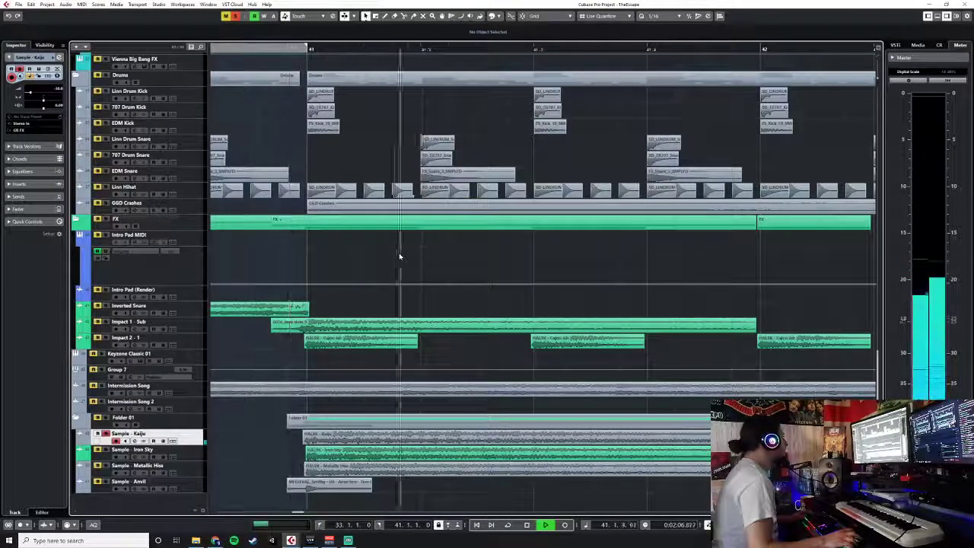
{"action": "key", "text": "space"}
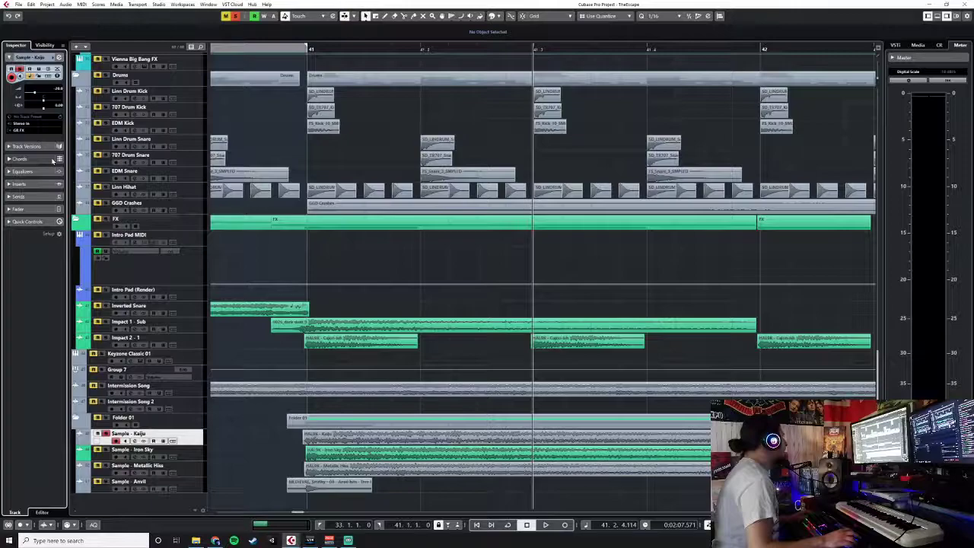
{"action": "left_click", "coordinate": [105, 436]}
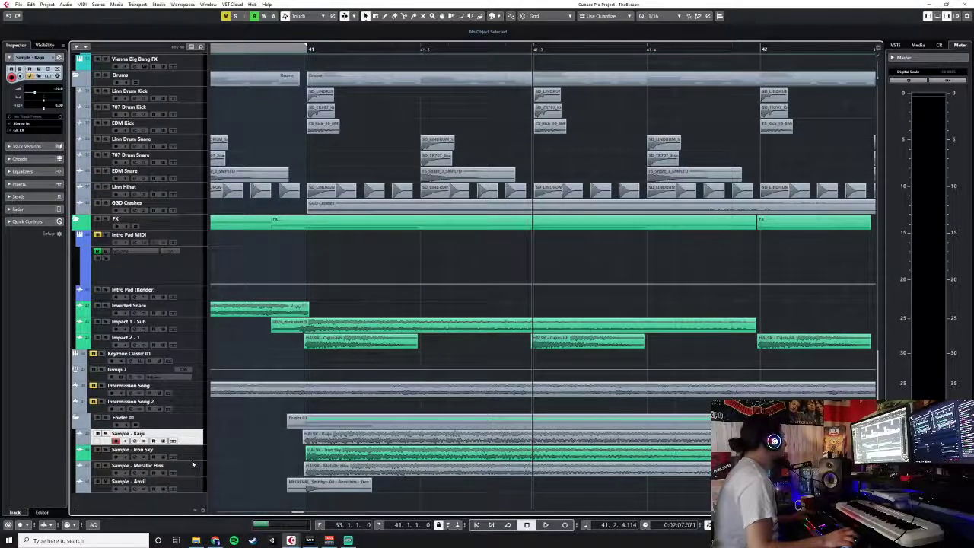
- Split the Kaiju, Iron Sky and Metallic Hiss clips at beat 3 of bar 41 and delete their tails
{"action": "scroll", "coordinate": [379, 457], "scroll_direction": "down", "scroll_amount": 3, "text": "ctrl"}
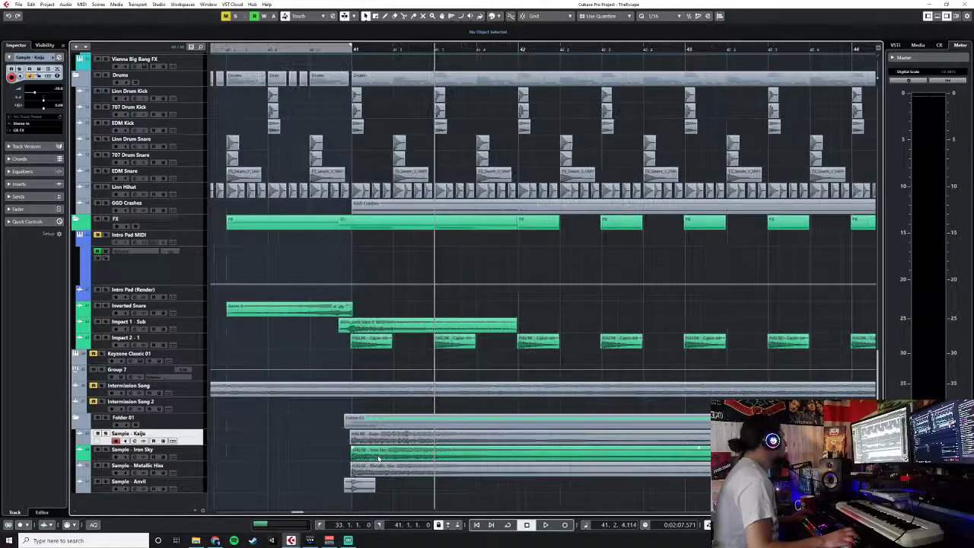
{"action": "left_click_drag", "start_coordinate": [348, 440], "coordinate": [644, 475]}
{"action": "right_click", "coordinate": [444, 463]}
{"action": "left_click", "coordinate": [480, 466]}
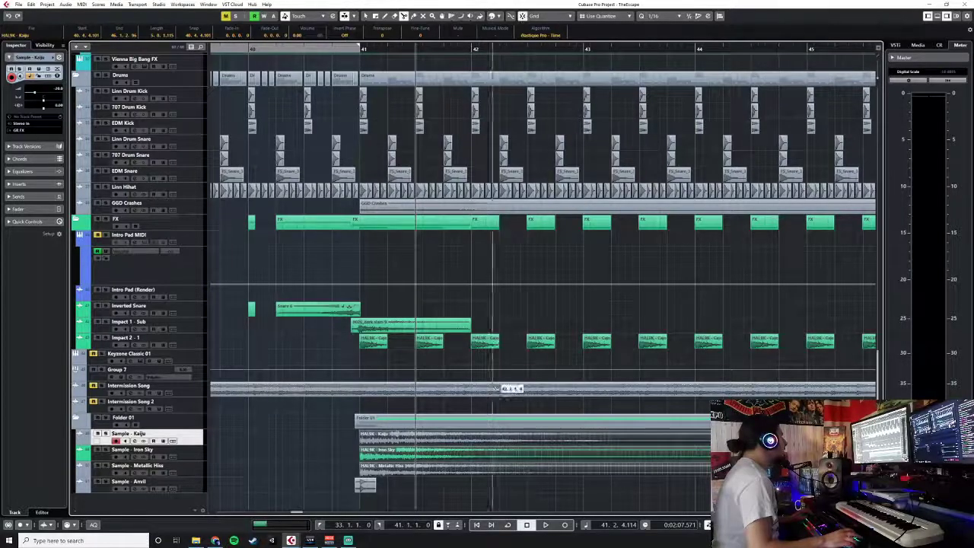
{"action": "left_click", "coordinate": [416, 461]}
{"action": "right_click", "coordinate": [414, 461]}
{"action": "left_click", "coordinate": [416, 462]}
{"action": "left_click", "coordinate": [675, 433]}
{"action": "left_click_drag", "start_coordinate": [444, 482], "coordinate": [439, 442]}
{"action": "key", "text": "Delete"}
- Add a stereo group track named Metallic Impact Terminator, output to GR FX, and move it into Folder 01 above the samples
{"action": "left_click", "coordinate": [183, 420]}
{"action": "right_click", "coordinate": [184, 421]}
{"action": "mouse_move", "coordinate": [220, 428]}
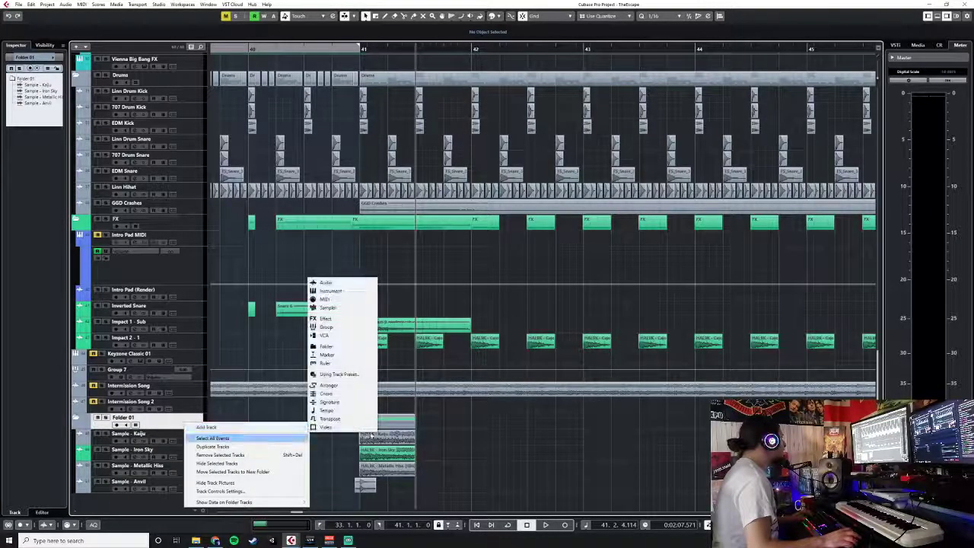
{"action": "left_click", "coordinate": [350, 327]}
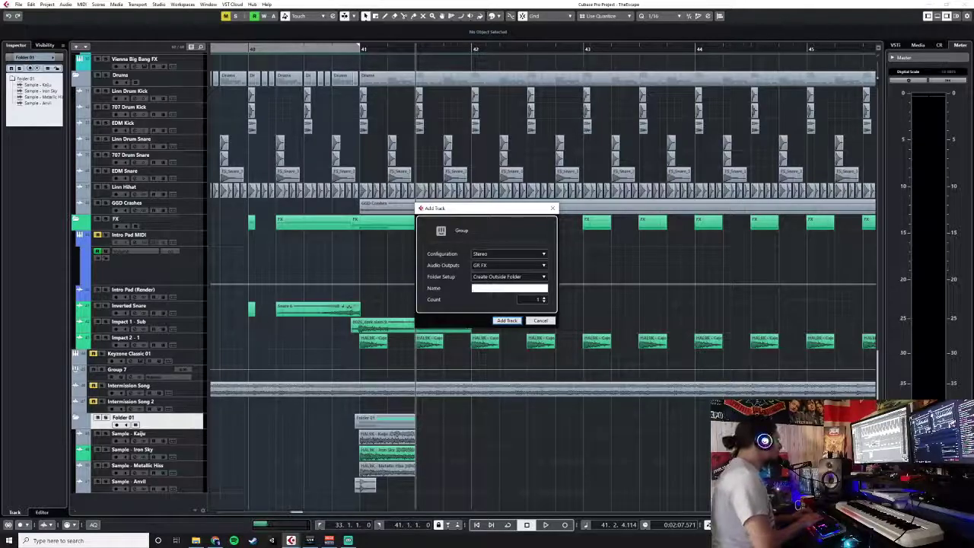
{"action": "type", "text": "Metallic"}
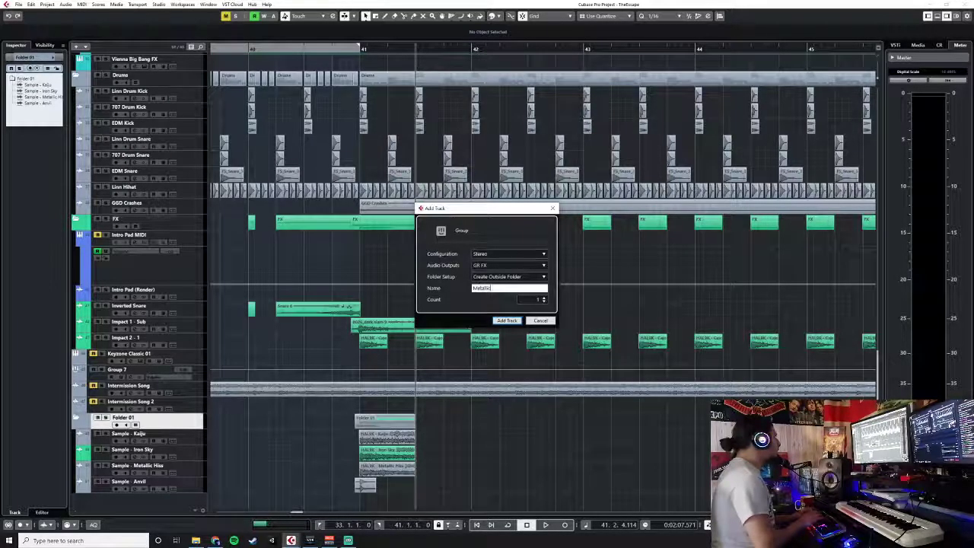
{"action": "type", "text": " Impact"}
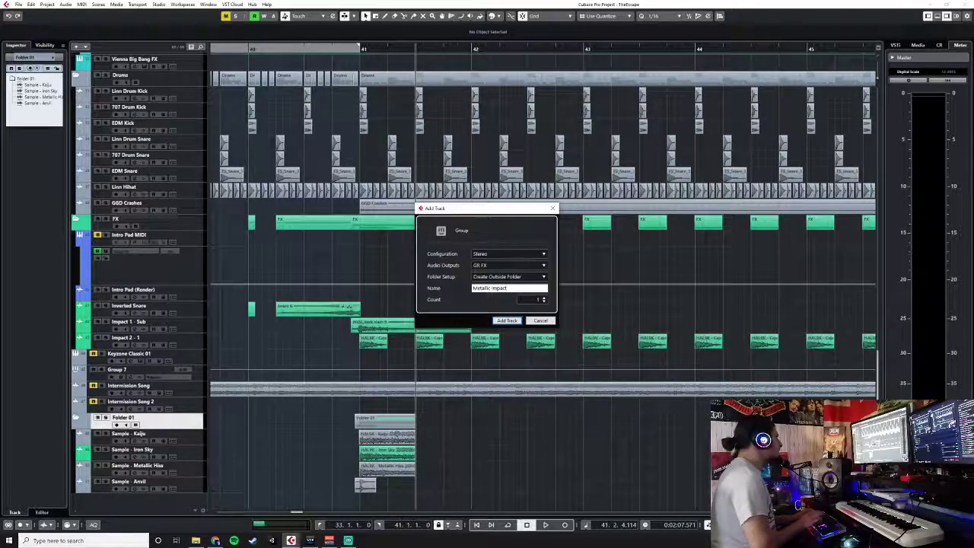
{"action": "type", "text": " Terminator"}
{"action": "key", "text": "Return"}
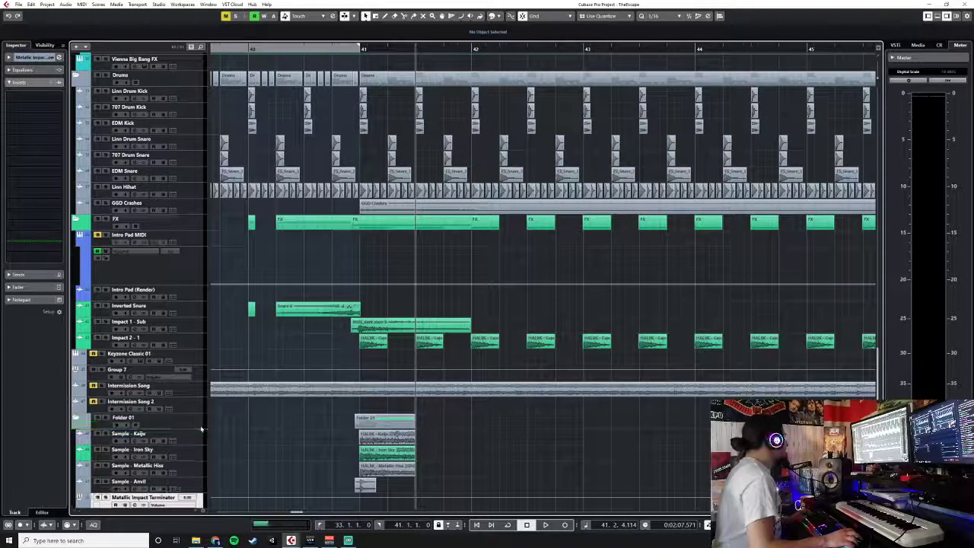
{"action": "left_click_drag", "start_coordinate": [202, 505], "coordinate": [203, 433]}
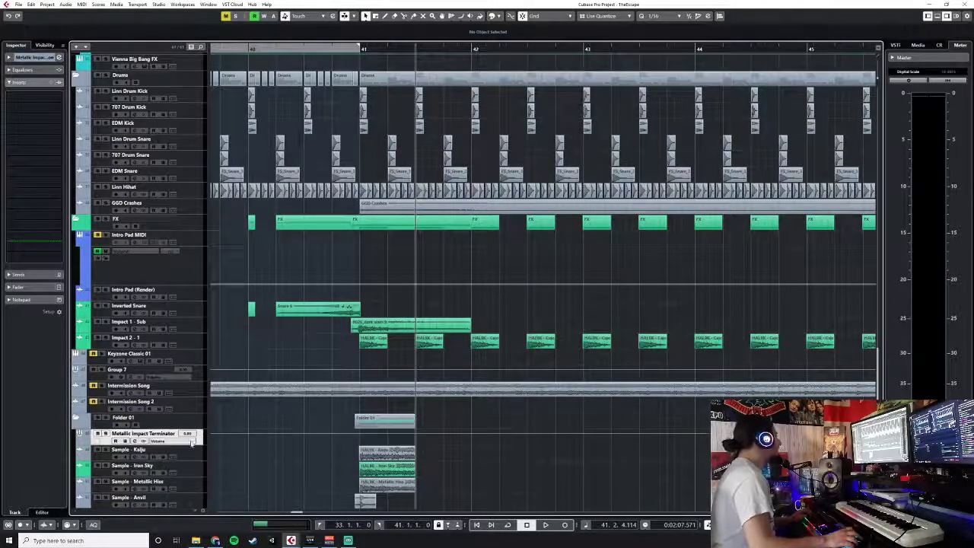
- Colour the four Sample tracks in the same green as the other FX tracks
{"action": "left_click", "coordinate": [194, 450]}
{"action": "left_click", "coordinate": [193, 500], "text": "shift"}
{"action": "scroll", "coordinate": [206, 449], "scroll_direction": "down", "scroll_amount": 1}
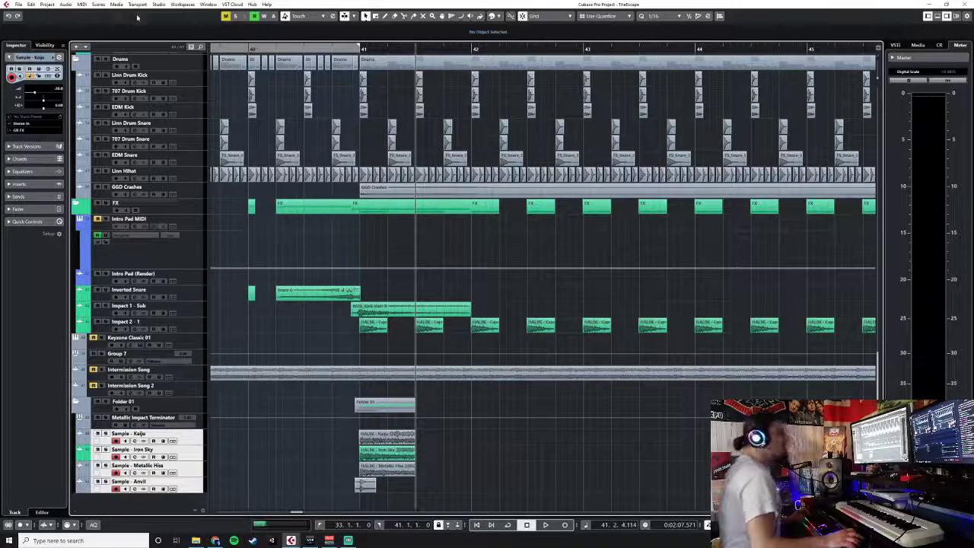
{"action": "left_click", "coordinate": [191, 440]}
{"action": "key", "text": "F3"}
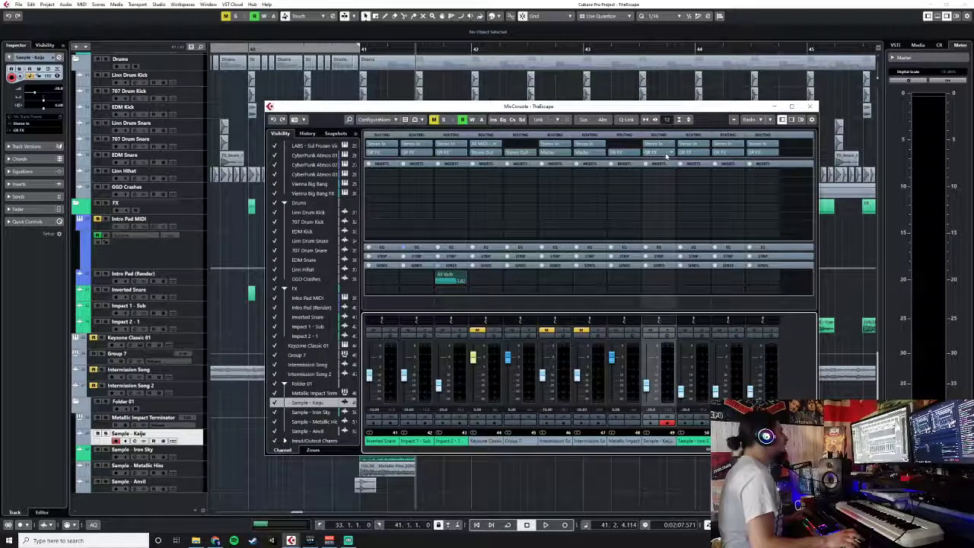
{"action": "key", "text": "F3"}
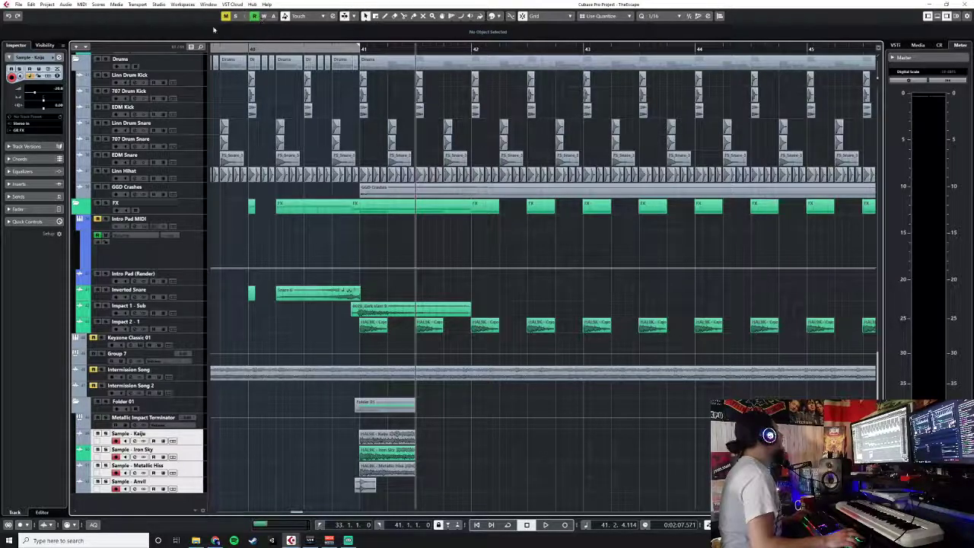
{"action": "left_click", "coordinate": [498, 16]}
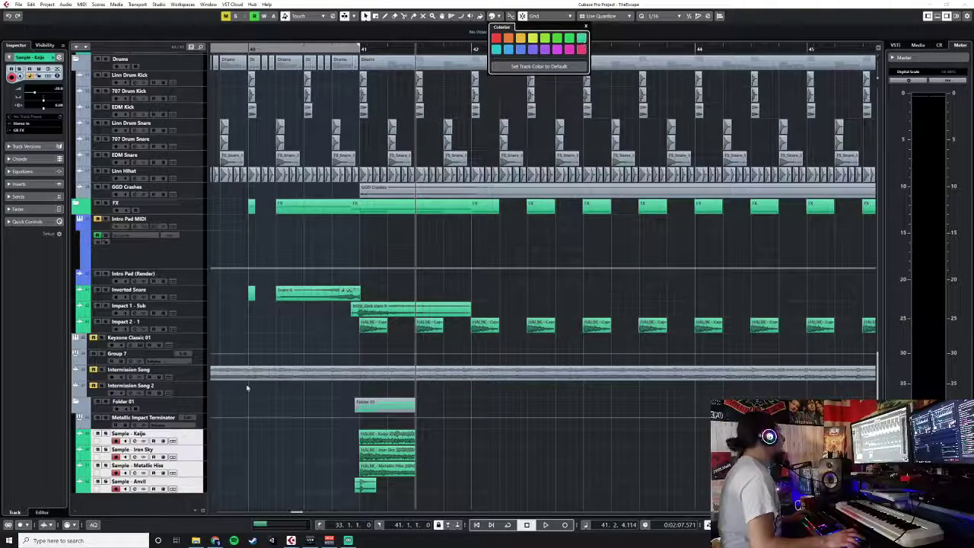
- Rename Folder 01 as Other Stuff
{"action": "double_click", "coordinate": [123, 401]}
{"action": "type", "text": "Other Stuff"}
{"action": "key", "text": "Return"}
- Route the outputs of the Sample - Kaiju and Sample - Iron Sky channels to the Metallic Impact Terminator group
{"action": "left_click", "coordinate": [190, 436]}
{"action": "key", "text": "F3"}
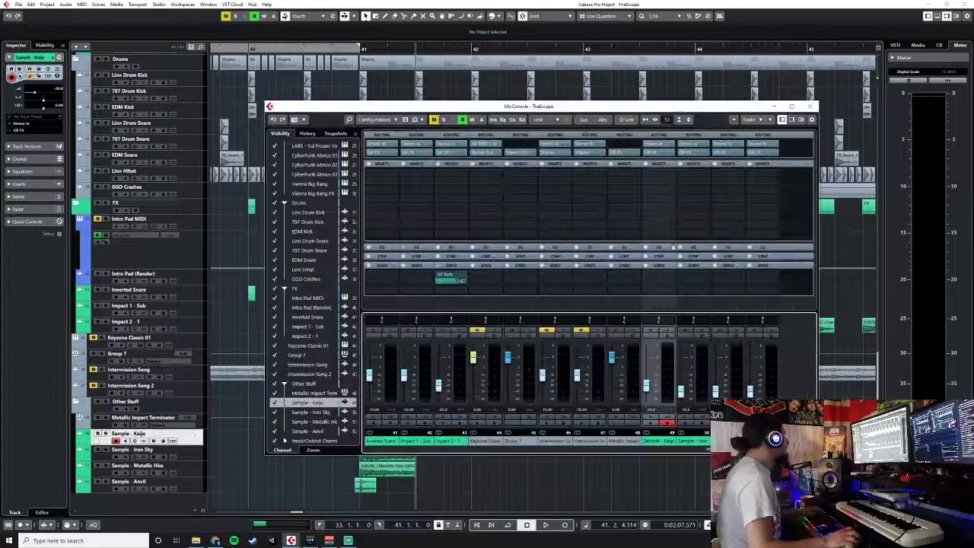
{"action": "left_click", "coordinate": [660, 152]}
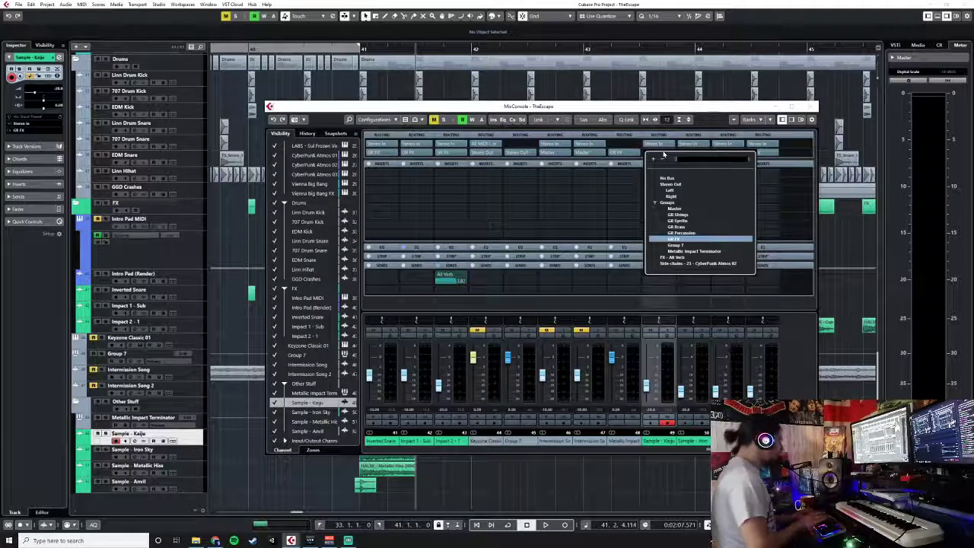
{"action": "type", "text": "term"}
{"action": "key", "text": "Return"}
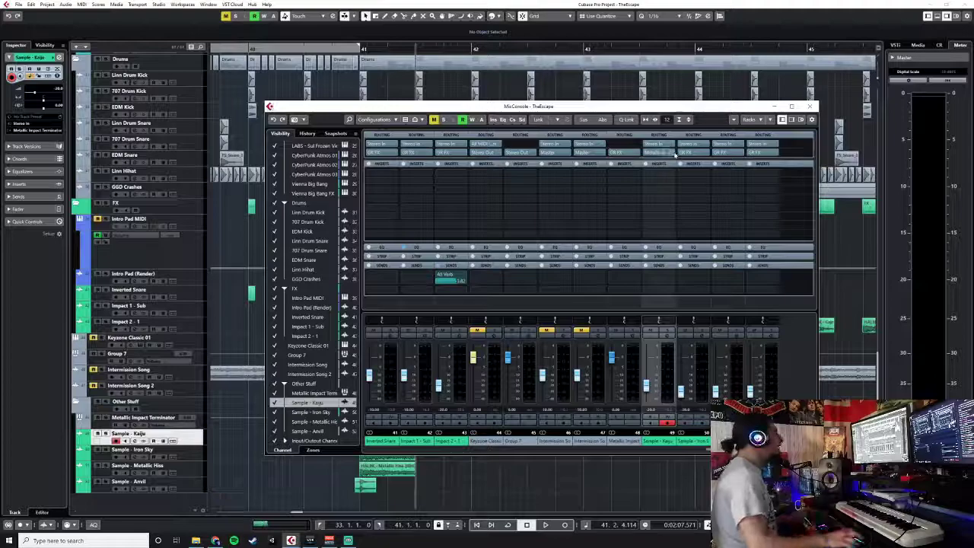
{"action": "left_click", "coordinate": [692, 155]}
{"action": "type", "text": "term"}
{"action": "key", "text": "Return"}
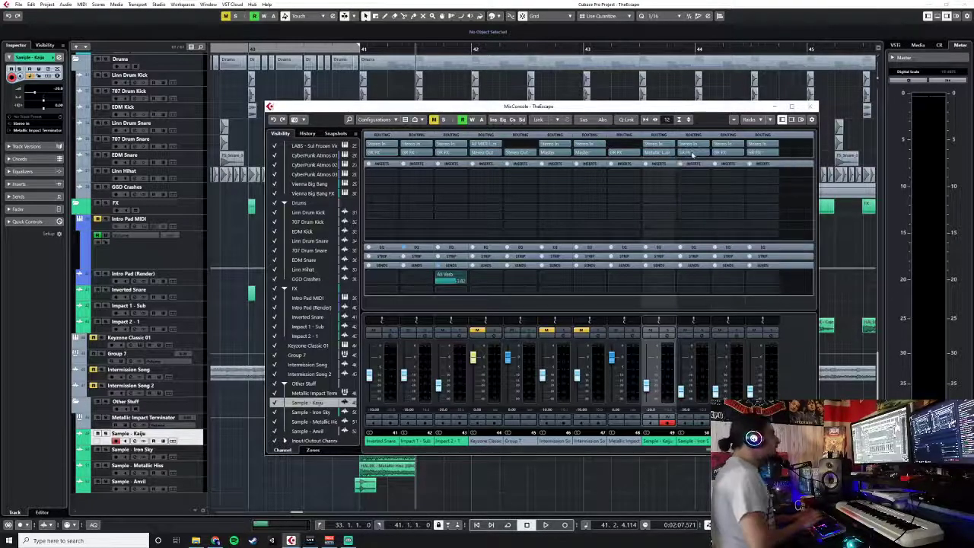
- Route the output of the Sample - Metallic Hiss channel to the Metallic Impact Terminator group
{"action": "left_click", "coordinate": [726, 155]}
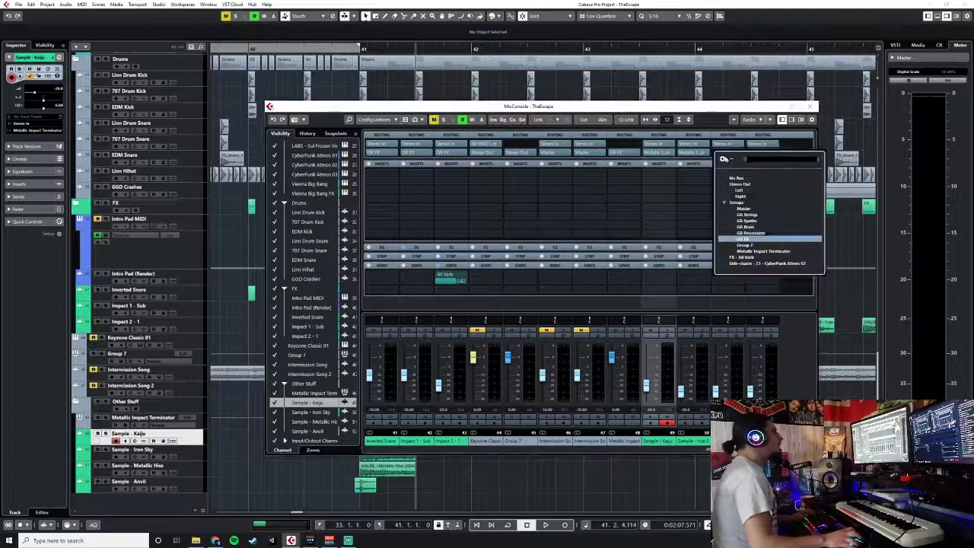
{"action": "type", "text": "ter"}
{"action": "key", "text": "Return"}
{"action": "left_click", "coordinate": [726, 159]}
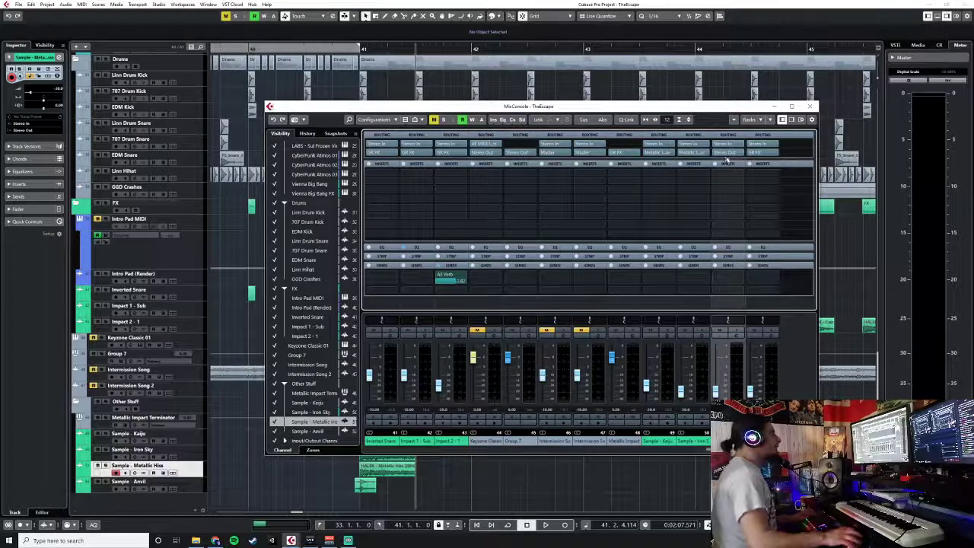
{"action": "left_click", "coordinate": [727, 156]}
{"action": "type", "text": "t T"}
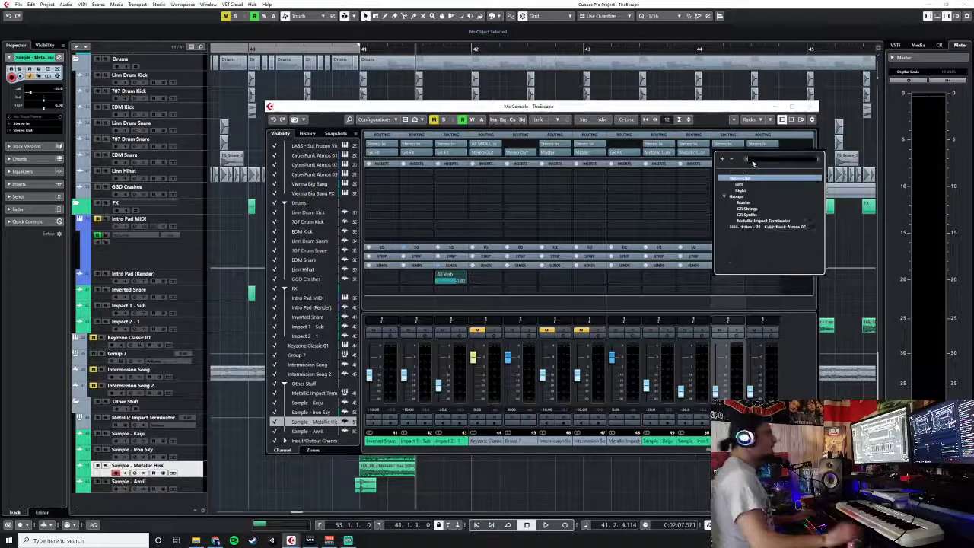
{"action": "type", "text": "erm"}
{"action": "key", "text": "Return"}
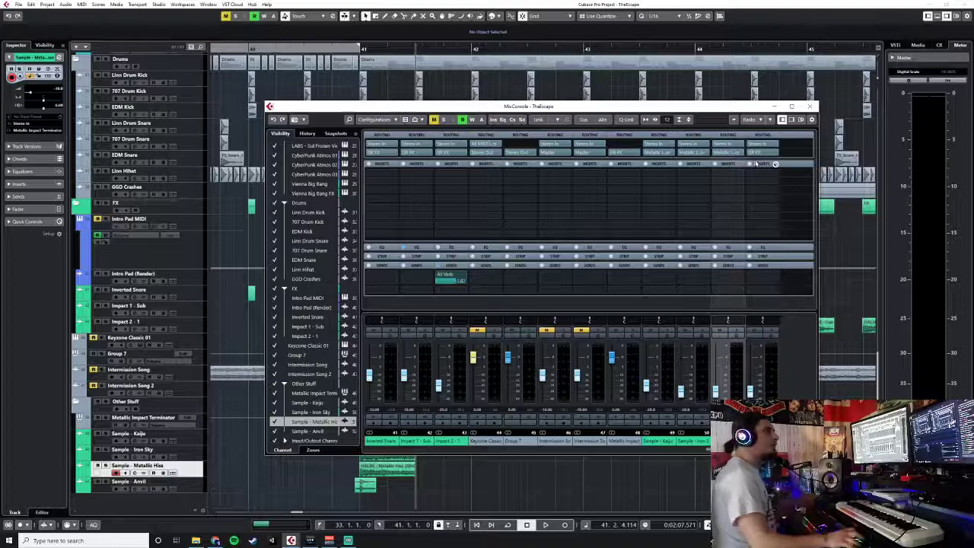
- Route the Sample - Anvil channel to the Metallic Impact Terminator group and close the mixer
{"action": "left_click", "coordinate": [769, 156]}
{"action": "type", "text": "term"}
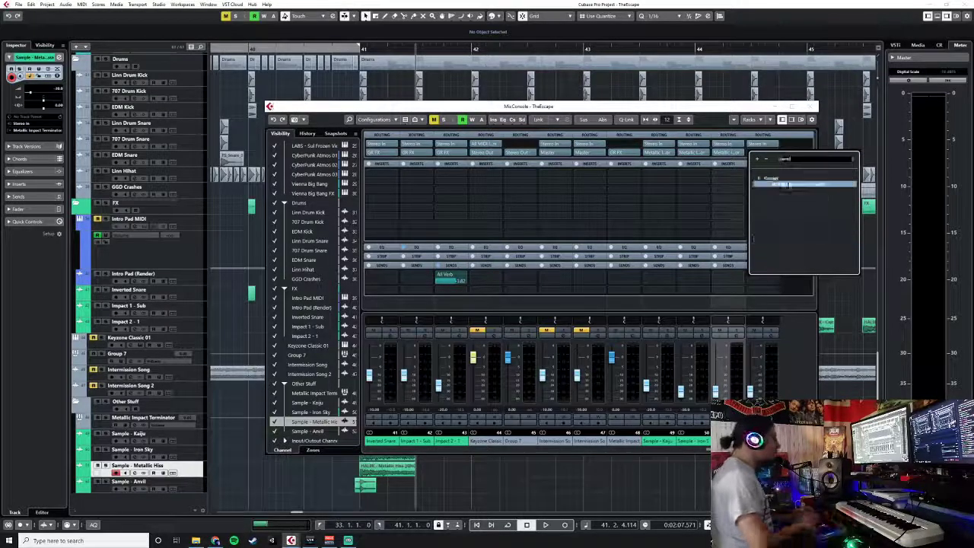
{"action": "left_click", "coordinate": [789, 185]}
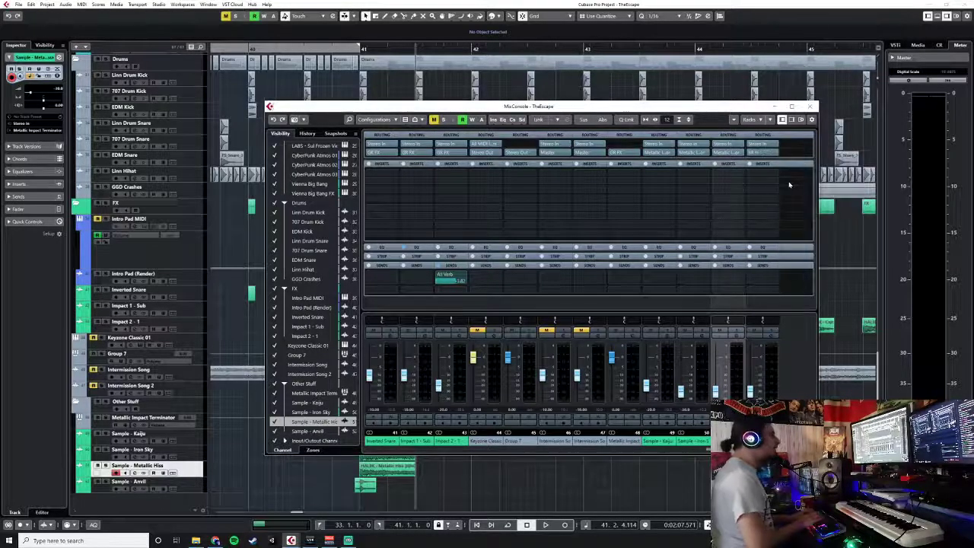
{"action": "left_click", "coordinate": [810, 106]}
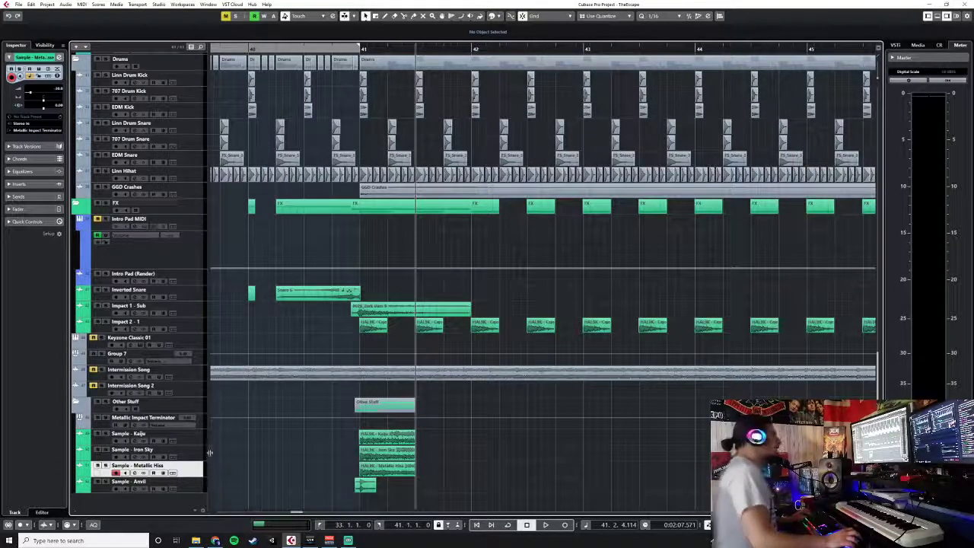
- Add very short fades to the starts and ends of the Kaiju, Iron Sky and Metallic Hiss clips
{"action": "left_click", "coordinate": [218, 439]}
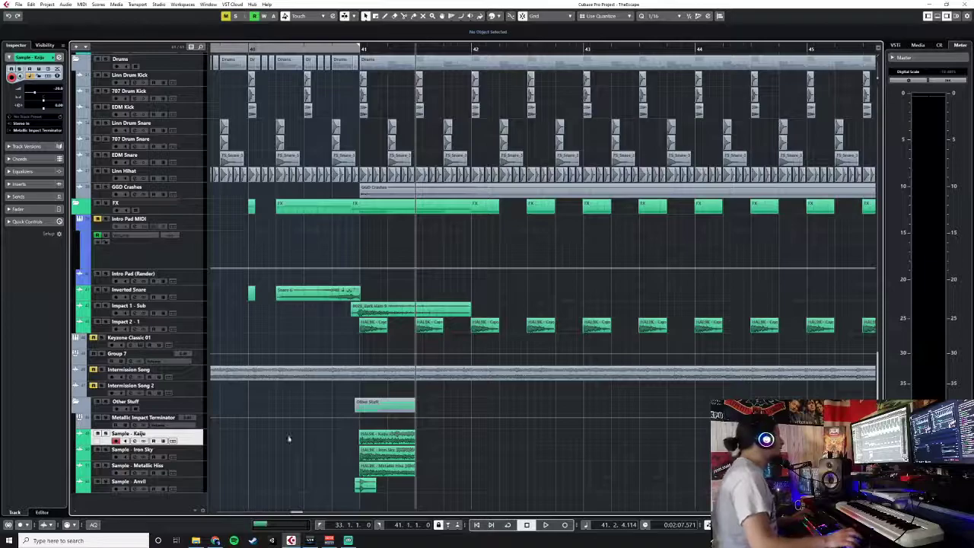
{"action": "left_click", "coordinate": [354, 49]}
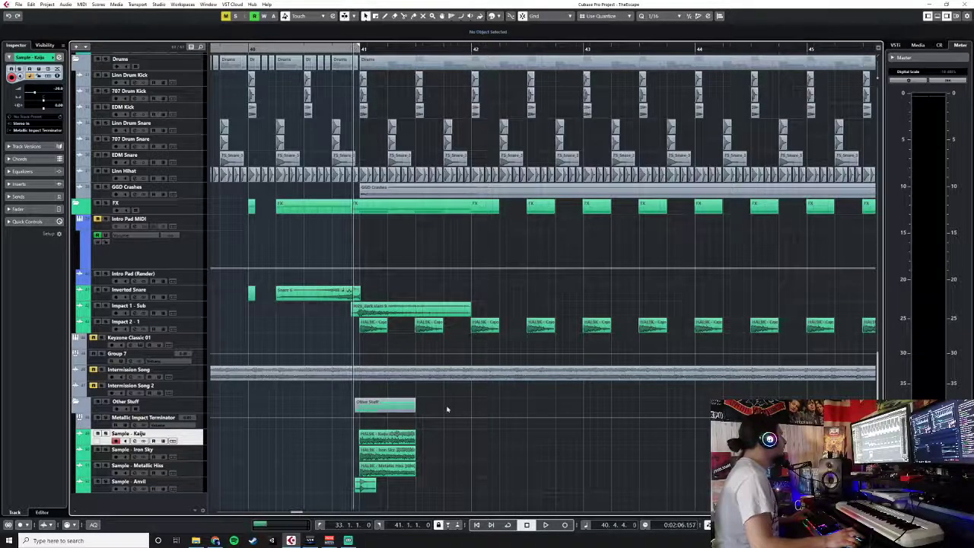
{"action": "scroll", "coordinate": [418, 433], "scroll_direction": "up", "scroll_amount": 5}
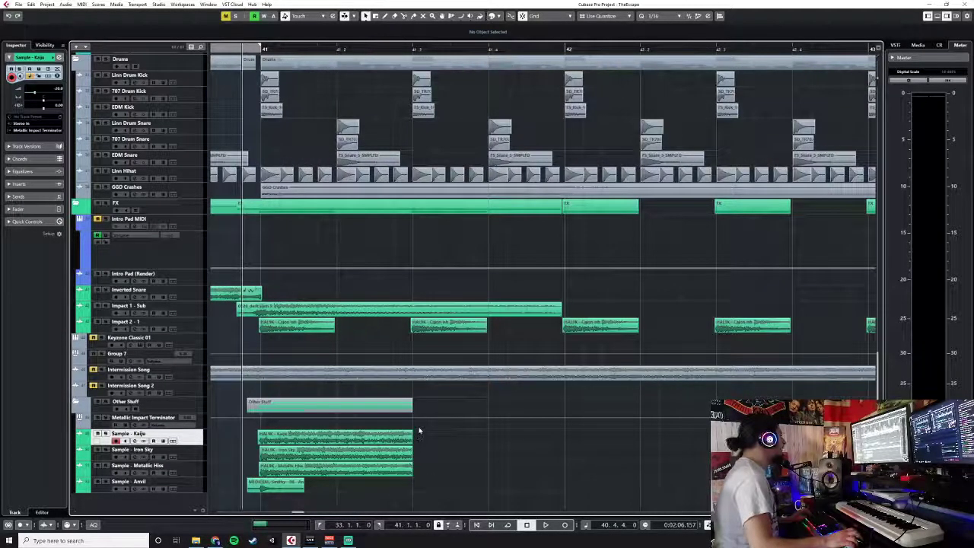
{"action": "left_click", "coordinate": [391, 437]}
{"action": "left_click", "coordinate": [366, 473], "text": "shift"}
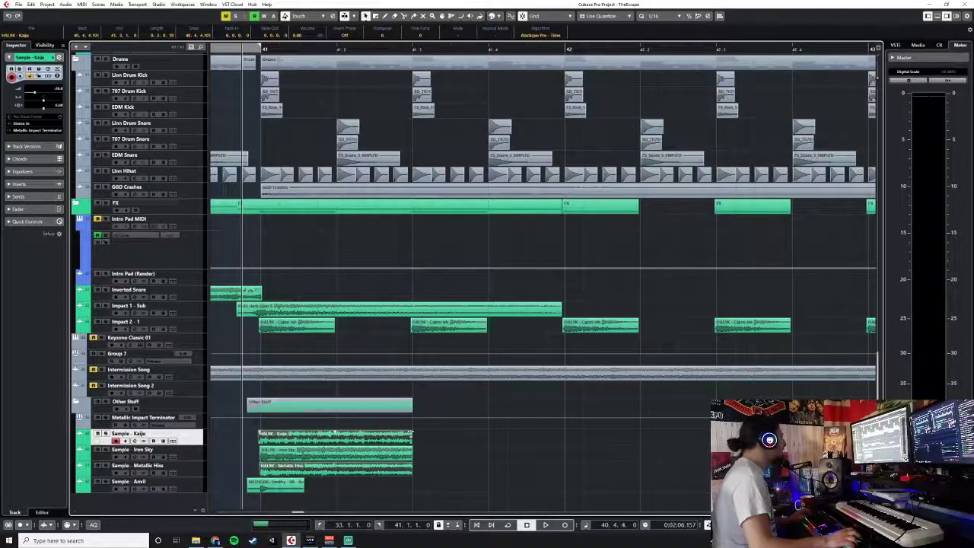
{"action": "left_click_drag", "start_coordinate": [409, 433], "coordinate": [411, 457]}
{"action": "left_click_drag", "start_coordinate": [259, 432], "coordinate": [259, 433]}
- Add a fade-out over roughly the second half of the Sample - Anvil clip
{"action": "left_click", "coordinate": [298, 482]}
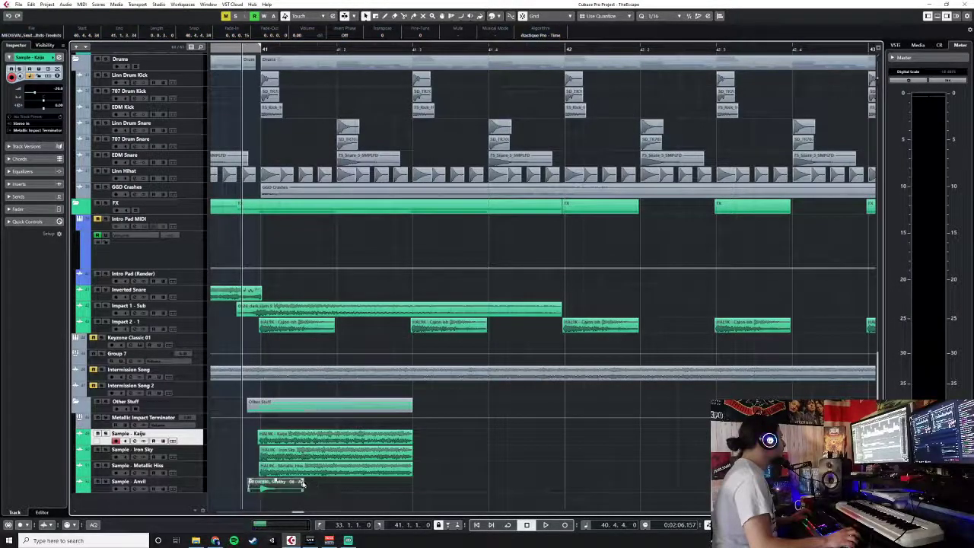
{"action": "left_click_drag", "start_coordinate": [303, 482], "coordinate": [277, 483]}
{"action": "left_click", "coordinate": [454, 446]}
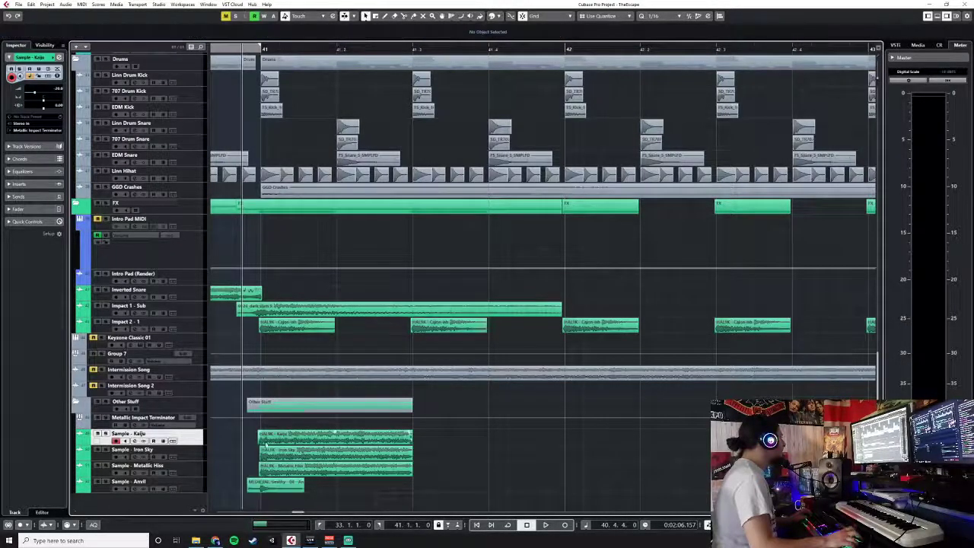
- Set the Sample - Kaiju track's volume to -30 dB
{"action": "left_click", "coordinate": [202, 424]}
{"action": "left_click", "coordinate": [200, 434]}
{"action": "double_click", "coordinate": [55, 89]}
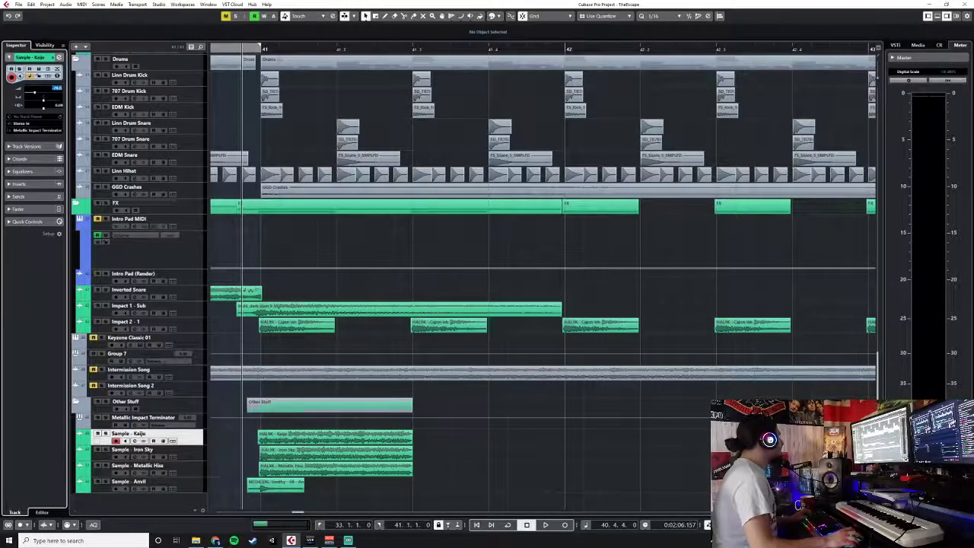
{"action": "type", "text": "-"}
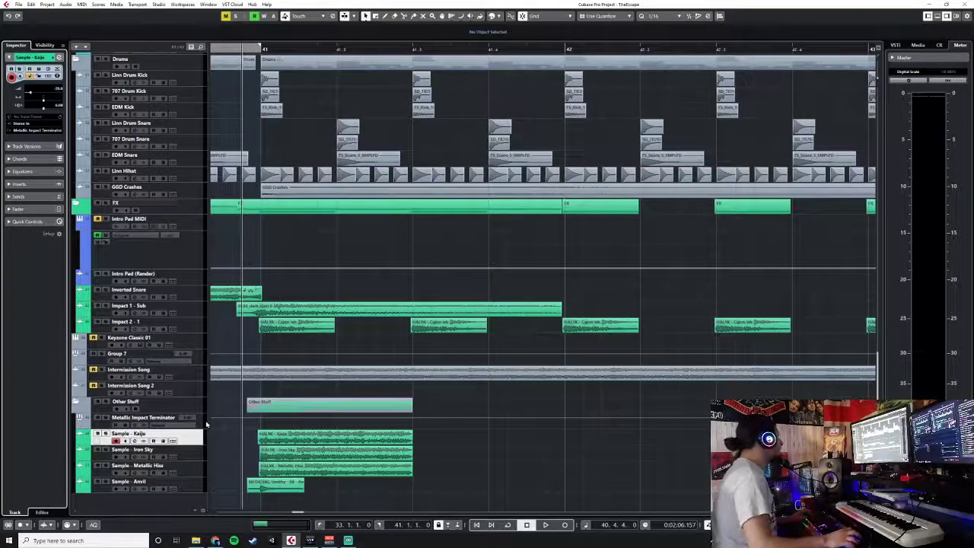
- Set the Metallic Impact Terminator group's volume to -20 dB
{"action": "left_click", "coordinate": [203, 424]}
{"action": "left_click", "coordinate": [9, 58]}
{"action": "double_click", "coordinate": [55, 89]}
{"action": "type", "text": "-20"}
{"action": "key", "text": "Return"}
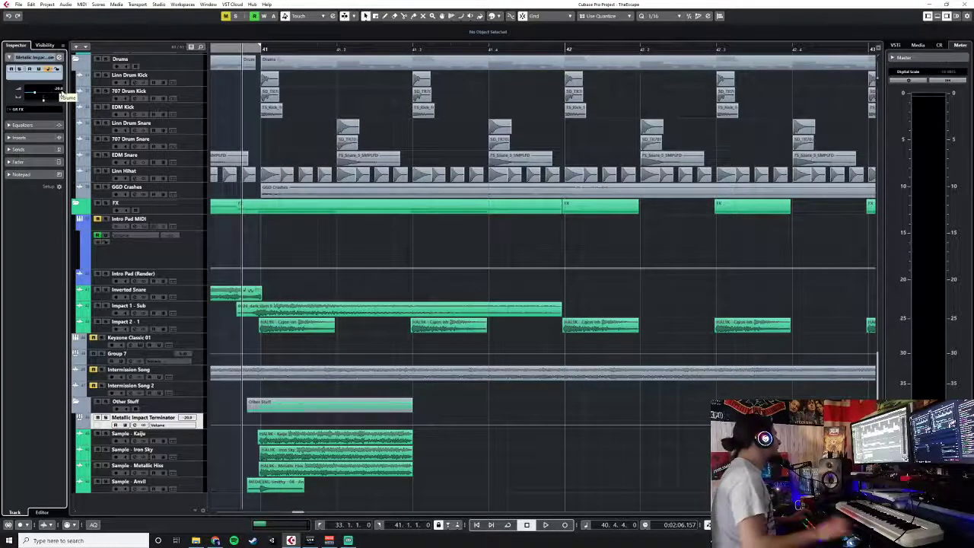
- Solo the Metallic Impact Terminator group and its four samples, audition them at bar 41, and clear the solos
{"action": "left_click", "coordinate": [193, 485]}
{"action": "left_click", "coordinate": [193, 465]}
{"action": "left_click", "coordinate": [193, 450]}
{"action": "left_click", "coordinate": [193, 434]}
{"action": "key", "text": "space"}
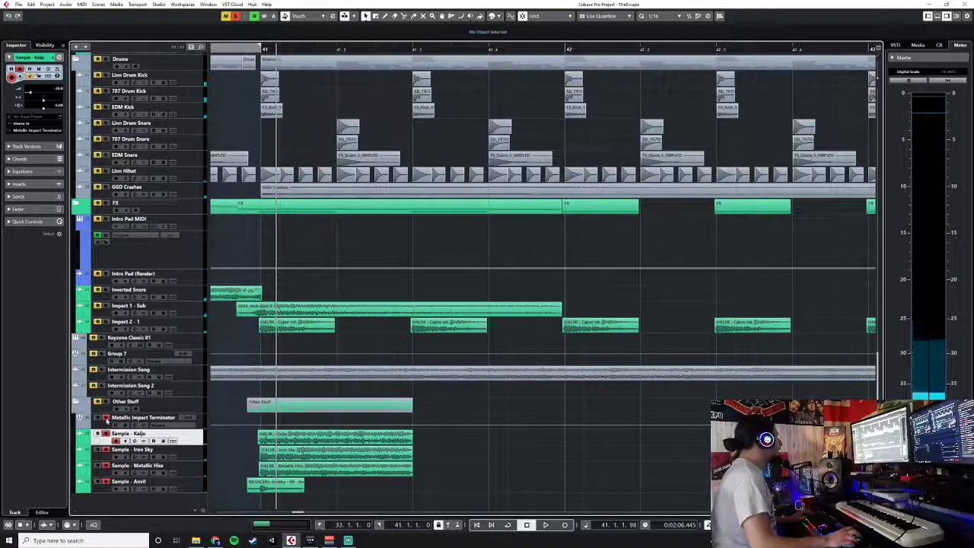
{"action": "left_click_drag", "start_coordinate": [107, 418], "coordinate": [106, 482]}
- Try moving the four impact sample clips later on a 1/8 quantize grid, and undo the move
{"action": "left_click", "coordinate": [296, 436]}
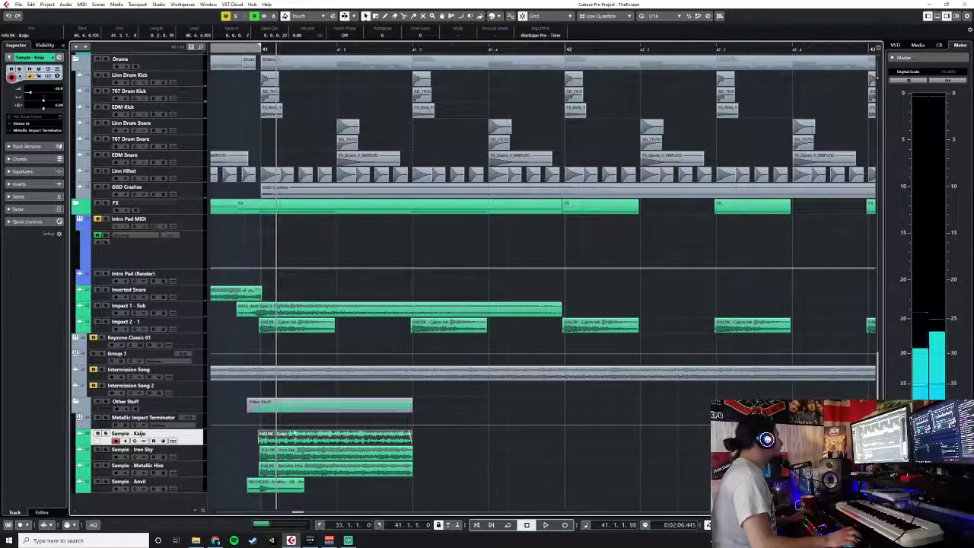
{"action": "left_click_drag", "start_coordinate": [356, 502], "coordinate": [283, 437]}
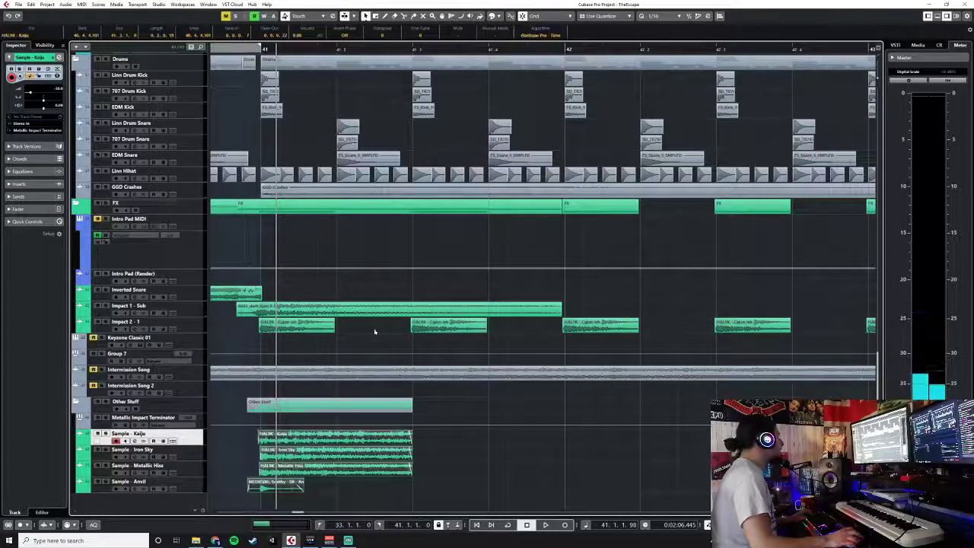
{"action": "left_click", "coordinate": [652, 15]}
{"action": "left_click", "coordinate": [656, 68]}
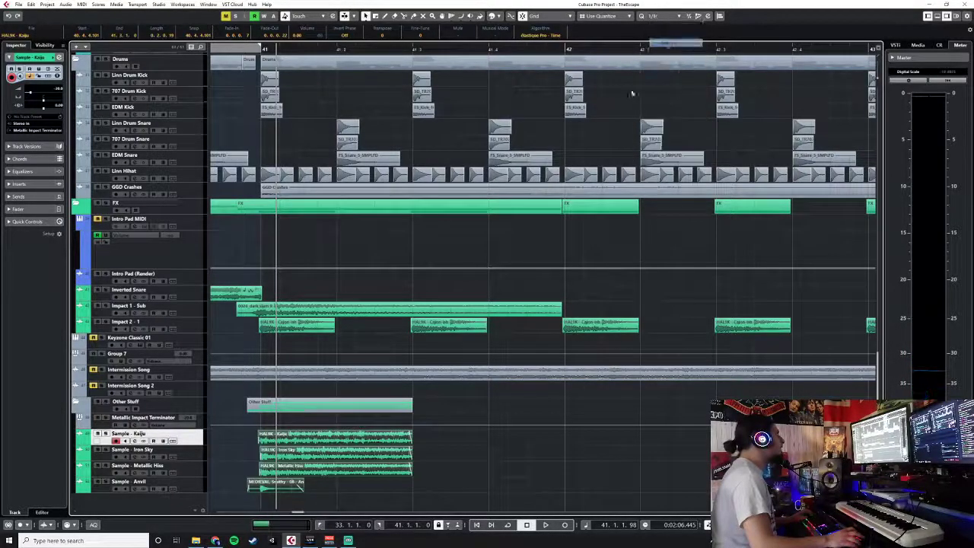
{"action": "left_click", "coordinate": [652, 15]}
{"action": "left_click", "coordinate": [669, 51]}
{"action": "left_click_drag", "start_coordinate": [307, 440], "coordinate": [374, 440]}
{"action": "key", "text": "ctrl+z"}
- Draw an empty part on the Sample - Kaiju track directly before its clip, ending at bar 41
{"action": "right_click", "coordinate": [236, 452]}
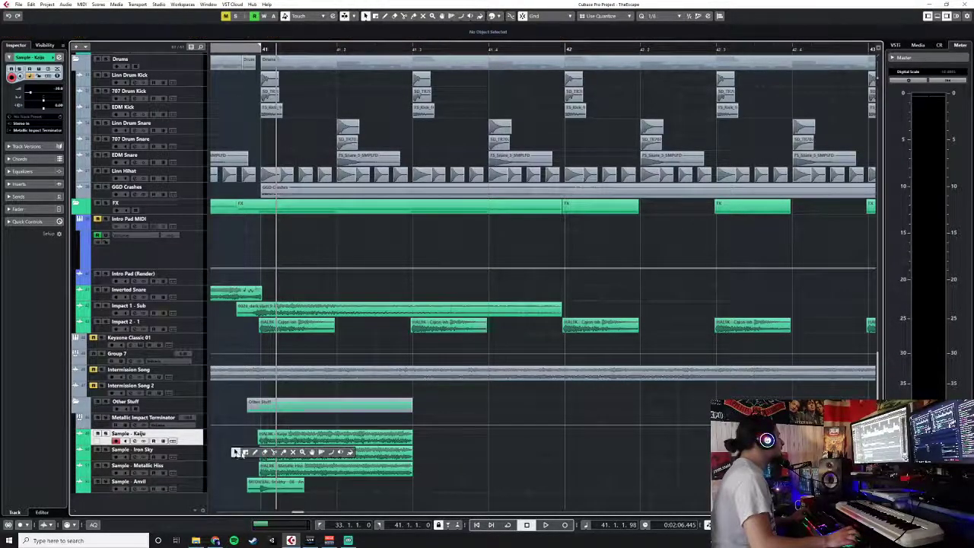
{"action": "left_click", "coordinate": [256, 454]}
{"action": "left_click", "coordinate": [238, 438]}
{"action": "right_click", "coordinate": [238, 437]}
{"action": "left_click", "coordinate": [238, 439]}
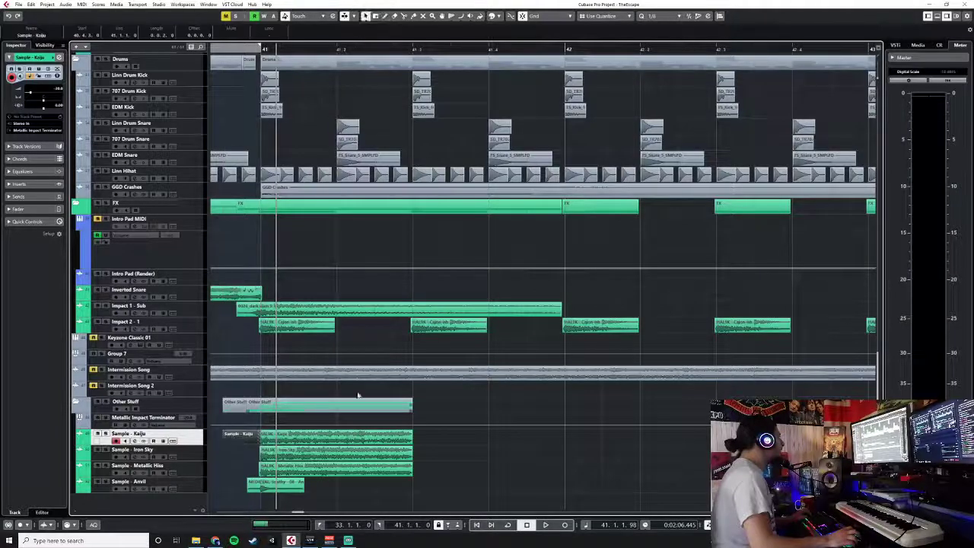
- With the quantize grid at 1/16, shorten the empty part to one sixteenth and move it and the four sample clips one beat later
{"action": "left_click", "coordinate": [657, 16]}
{"action": "left_click", "coordinate": [667, 59]}
{"action": "left_click", "coordinate": [658, 16]}
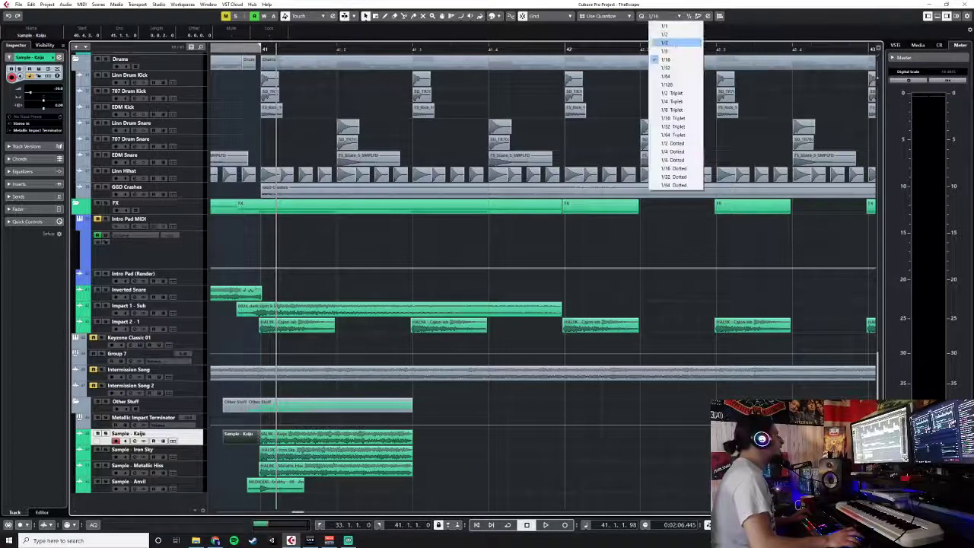
{"action": "left_click", "coordinate": [673, 60]}
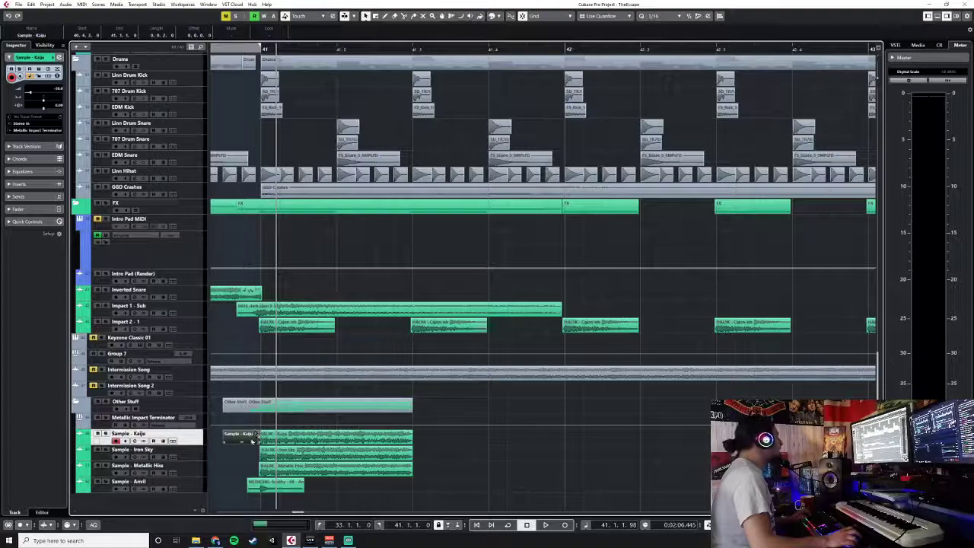
{"action": "left_click_drag", "start_coordinate": [259, 442], "coordinate": [289, 487]}
{"action": "left_click_drag", "start_coordinate": [293, 440], "coordinate": [368, 436]}
{"action": "left_click_drag", "start_coordinate": [308, 442], "coordinate": [307, 440]}
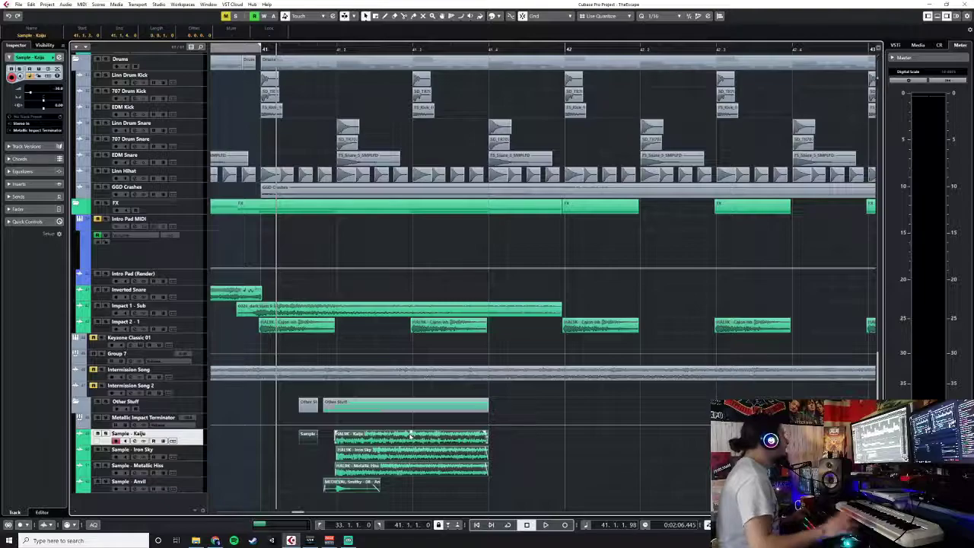
- Play the arrangement from just before bar 41 to hear the repositioned impact in context
{"action": "scroll", "coordinate": [411, 437], "scroll_direction": "up", "scroll_amount": 2}
{"action": "scroll", "coordinate": [409, 437], "scroll_direction": "left", "scroll_amount": 2}
{"action": "left_click", "coordinate": [280, 48]}
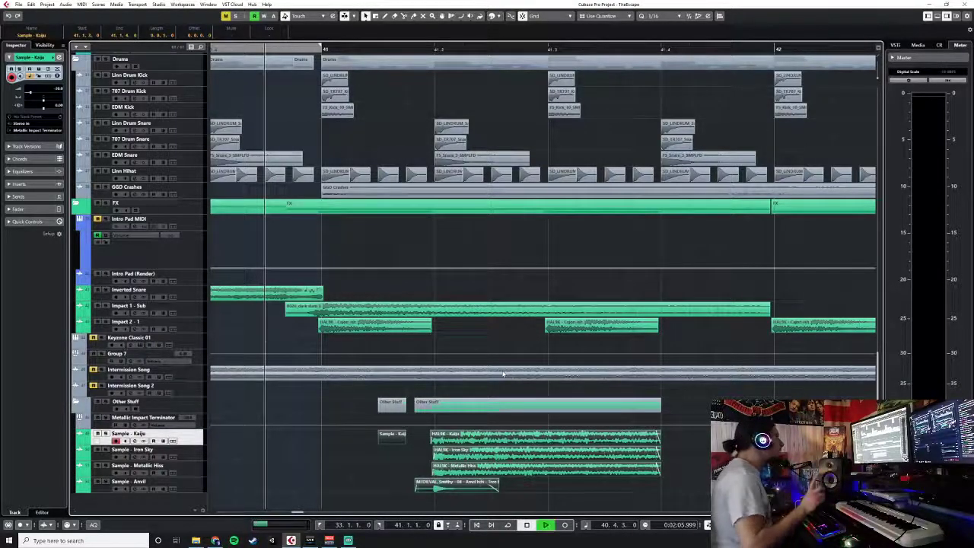
{"action": "key", "text": "space"}
{"action": "key", "text": "space"}
- Set the Metallic Impact Terminator group's volume to 0 dB
{"action": "double_click", "coordinate": [191, 418]}
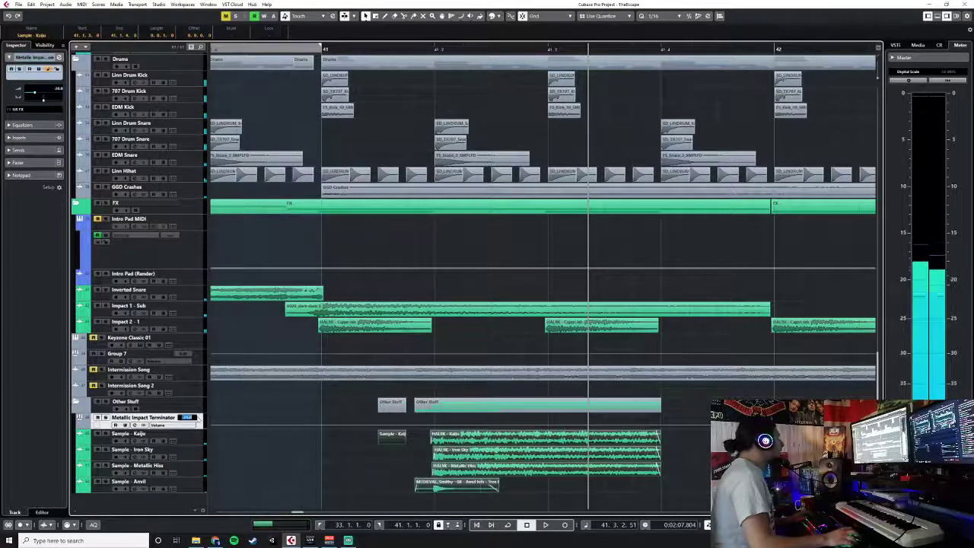
{"action": "type", "text": "0"}
{"action": "key", "text": "Return"}
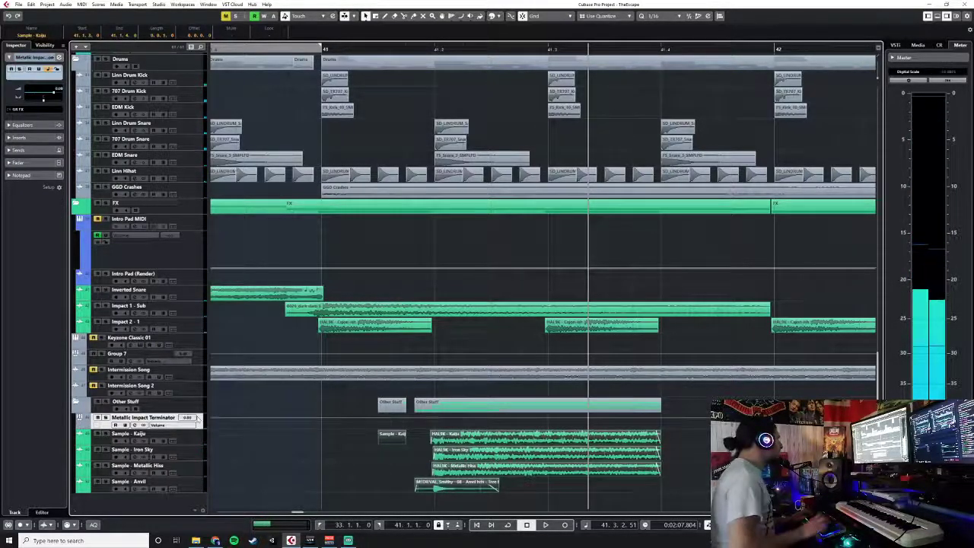
- Set the volume of the Kaiju, Iron Sky, Metallic Hiss and Anvil sample tracks to -15 dB each
{"action": "left_click", "coordinate": [191, 434]}
{"action": "double_click", "coordinate": [60, 90]}
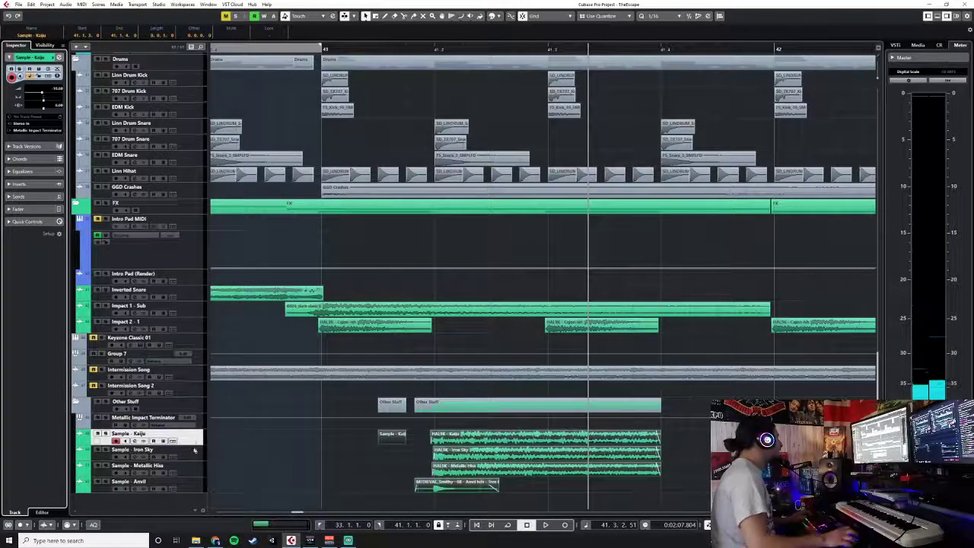
{"action": "left_click", "coordinate": [194, 454]}
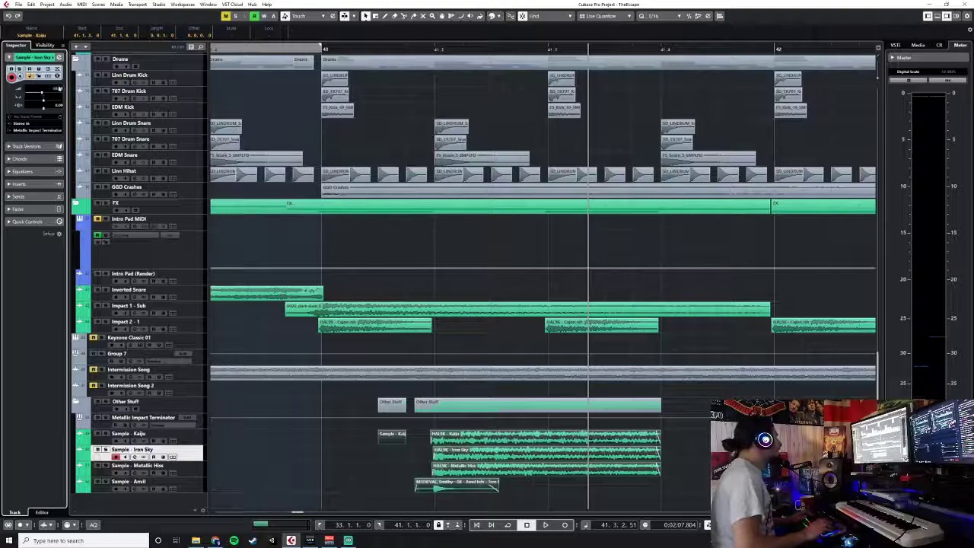
{"action": "key", "text": "Down"}
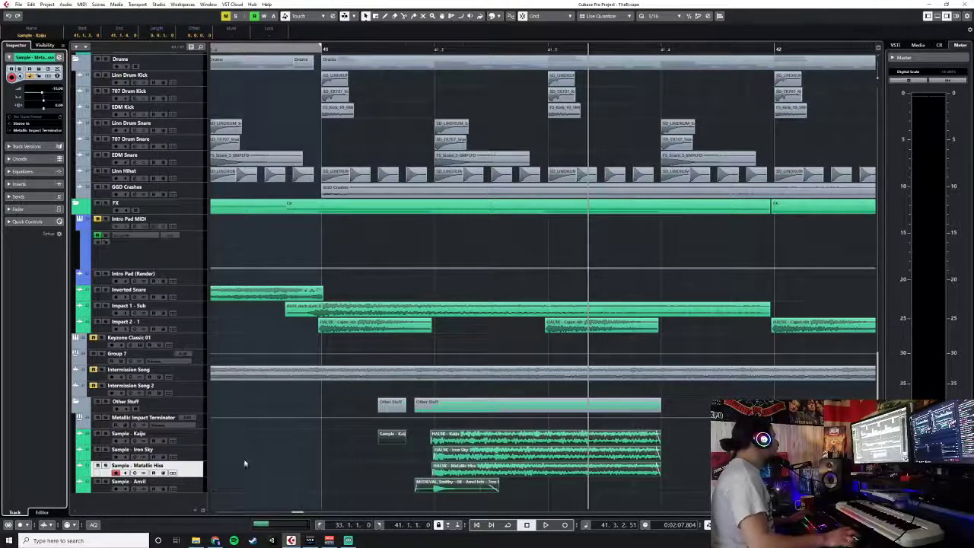
{"action": "key", "text": "Down"}
{"action": "mouse_move", "coordinate": [58, 90]}
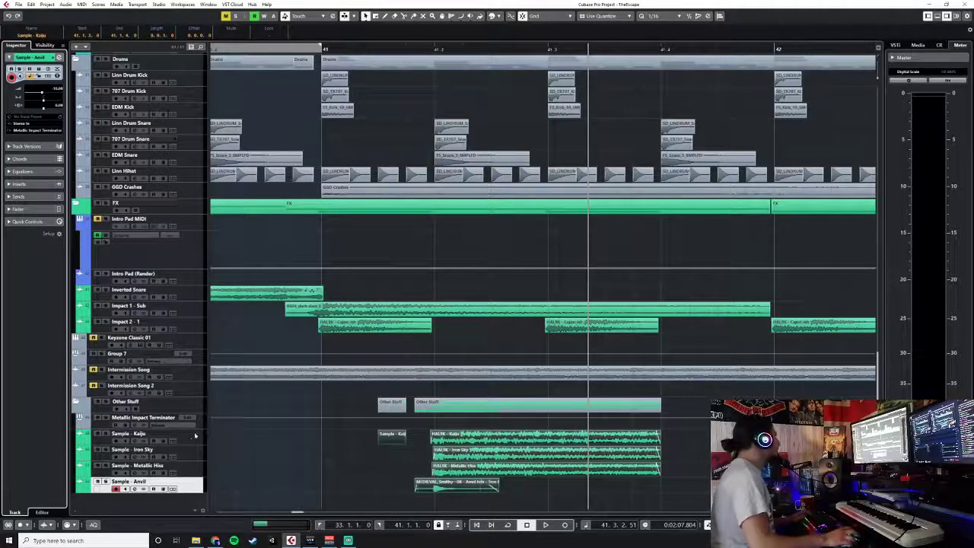
{"action": "left_click", "coordinate": [195, 436]}
- Loop playback from 41.1 to 41.4 and adjust the Metallic Impact Terminator group's volume to about -7.9 dB
{"action": "left_click", "coordinate": [201, 424]}
{"action": "left_click_drag", "start_coordinate": [50, 97], "coordinate": [44, 95]}
{"action": "mouse_move", "coordinate": [323, 47]}
{"action": "left_mouse_down"}
{"action": "mouse_move", "coordinate": [576, 35]}
{"action": "mouse_move", "coordinate": [661, 48]}
{"action": "left_mouse_up"}
{"action": "left_click", "coordinate": [320, 48]}
{"action": "key", "text": "space"}
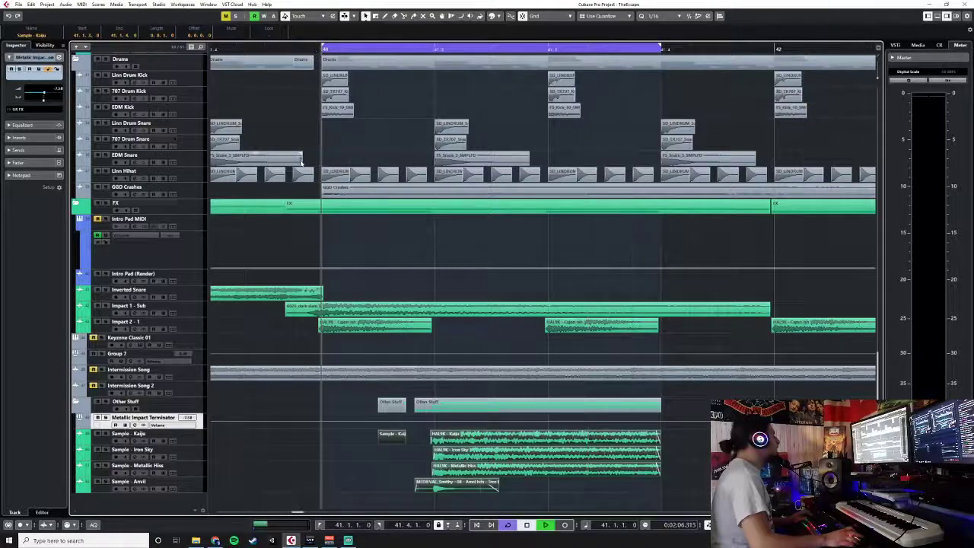
{"action": "left_click", "coordinate": [42, 94]}
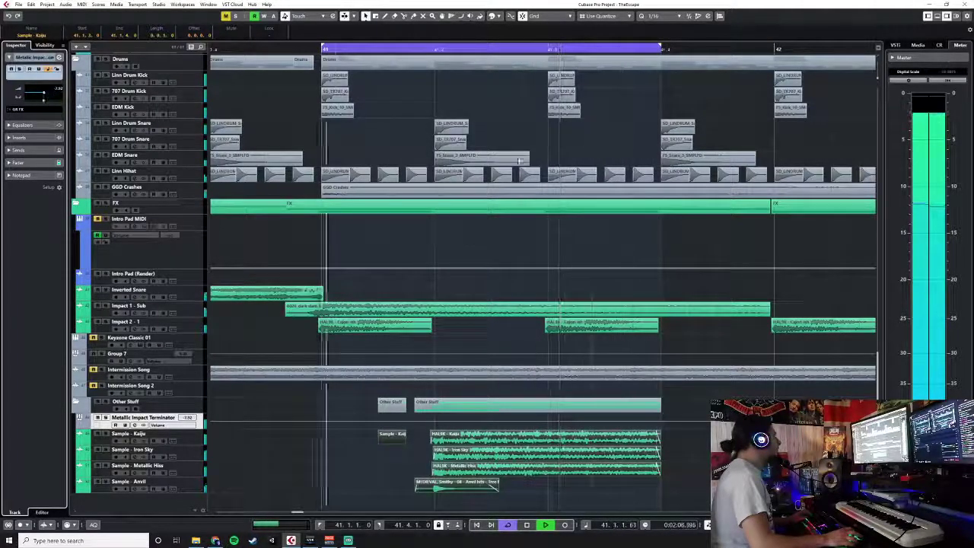
{"action": "key", "text": "space"}
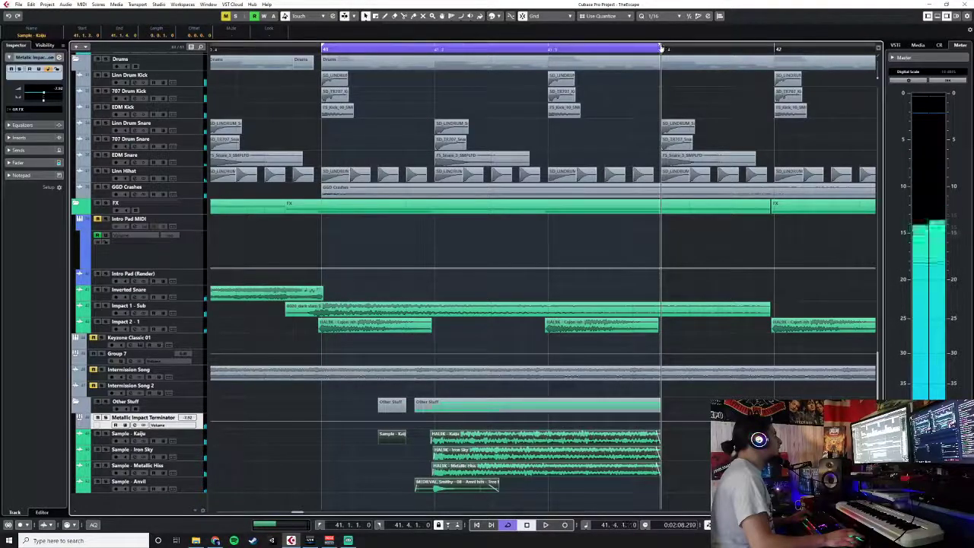
- Shorten the loop to run from 41.1 to 41.3 and set the Metallic Impact Terminator group's volume to -8 dB during playback
{"action": "left_click_drag", "start_coordinate": [661, 47], "coordinate": [548, 48]}
{"action": "key", "text": "space"}
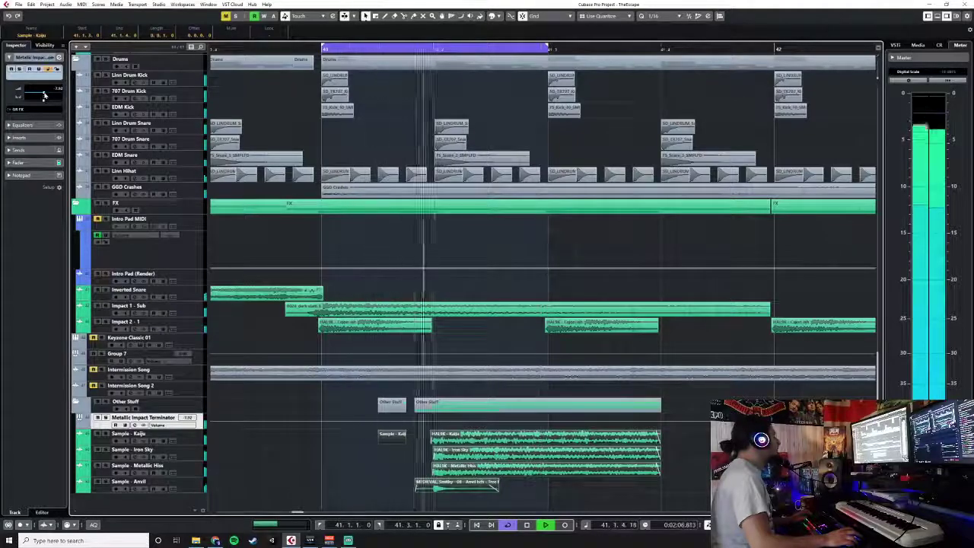
{"action": "key", "text": "space"}
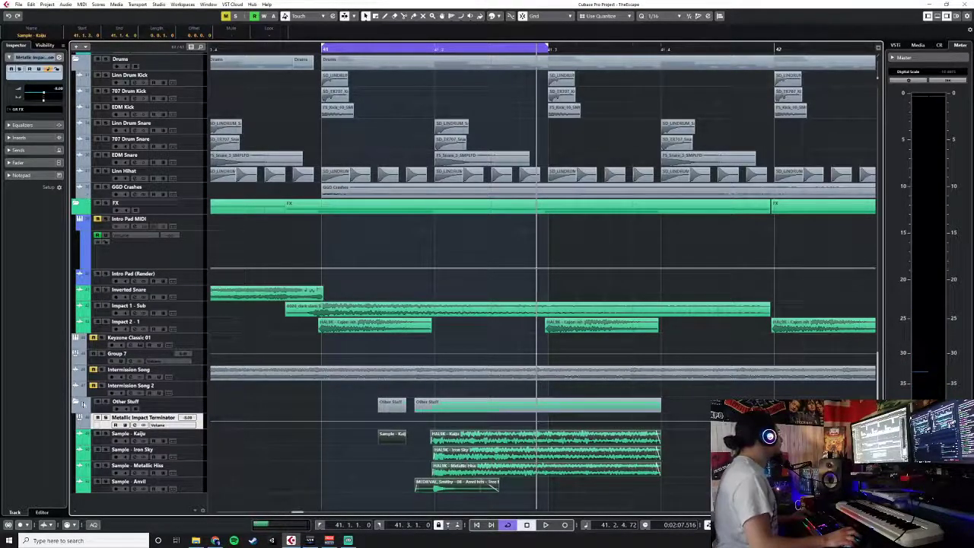
- Solo the Metallic Impact Terminator group and insert the kHs Pitch Shifter on the Sample - Anvil channel with a pitch of -6.00
{"action": "left_click", "coordinate": [106, 418]}
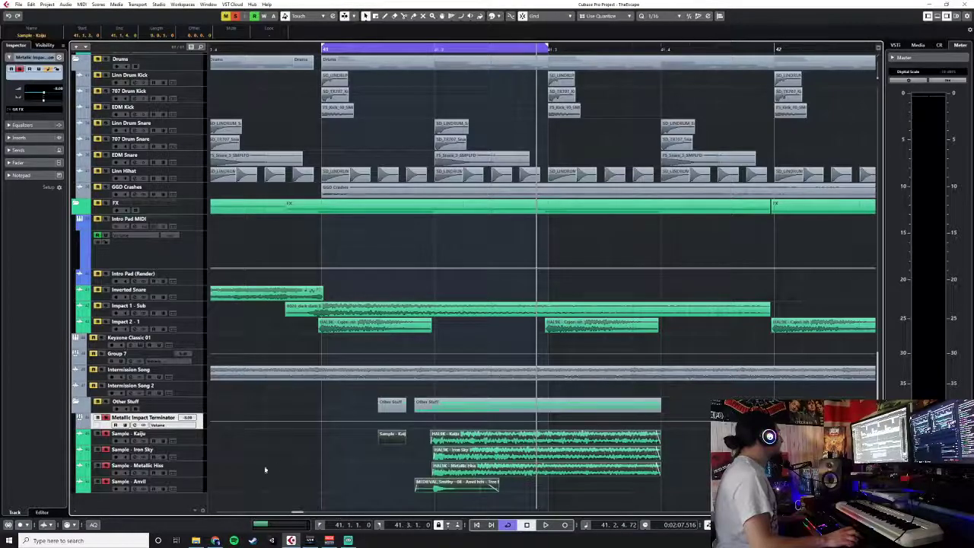
{"action": "left_click", "coordinate": [197, 489]}
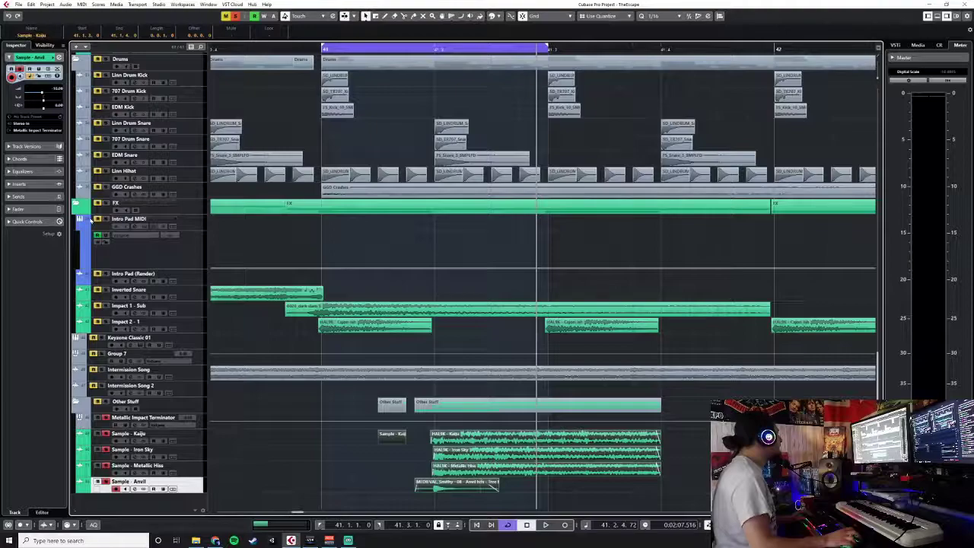
{"action": "key", "text": "F3"}
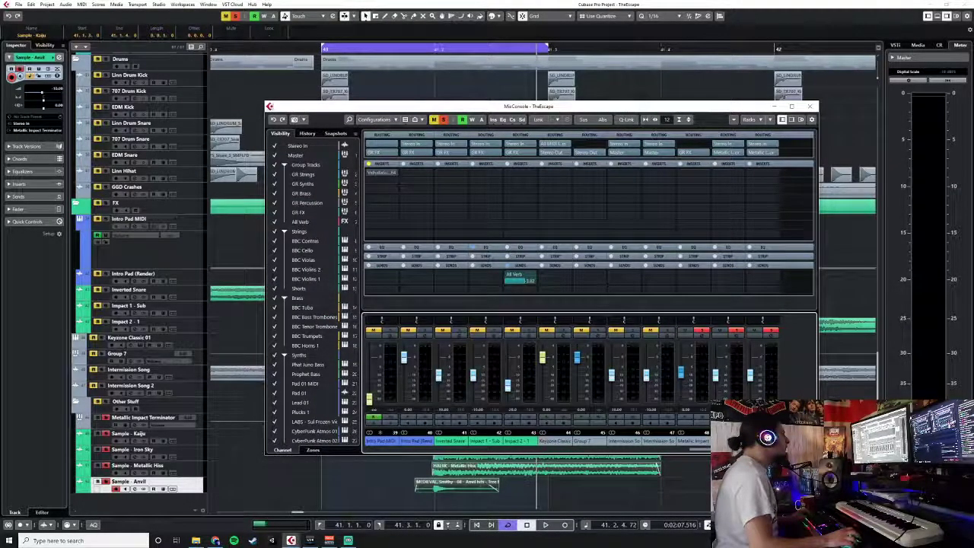
{"action": "scroll", "coordinate": [736, 173], "scroll_direction": "right", "scroll_amount": 3}
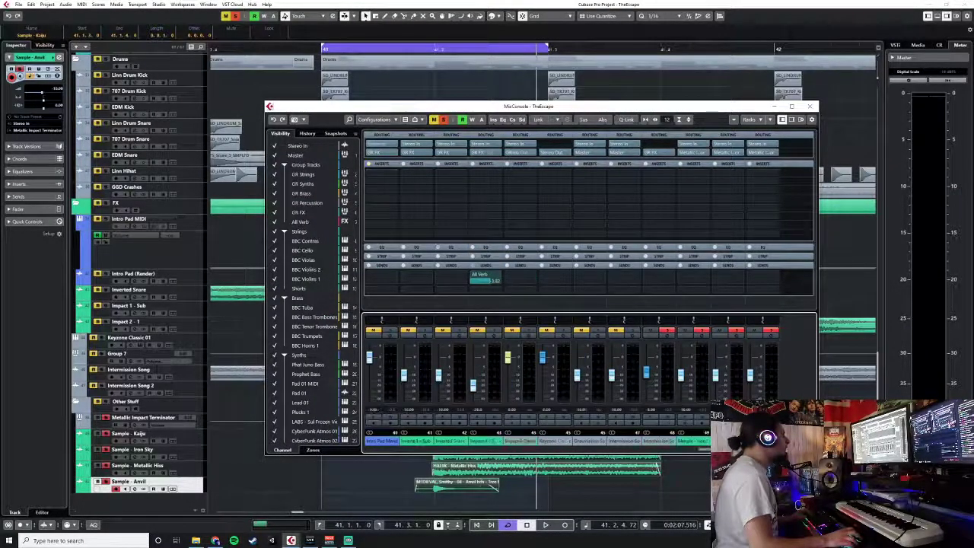
{"action": "left_click", "coordinate": [736, 174]}
{"action": "type", "text": "pitch"}
{"action": "left_click", "coordinate": [752, 207]}
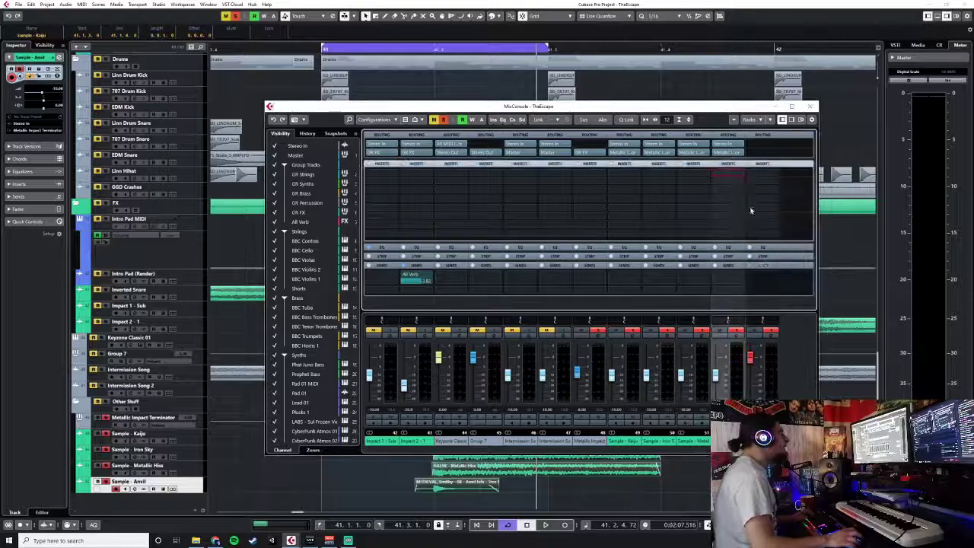
{"action": "left_click_drag", "start_coordinate": [738, 233], "coordinate": [739, 243]}
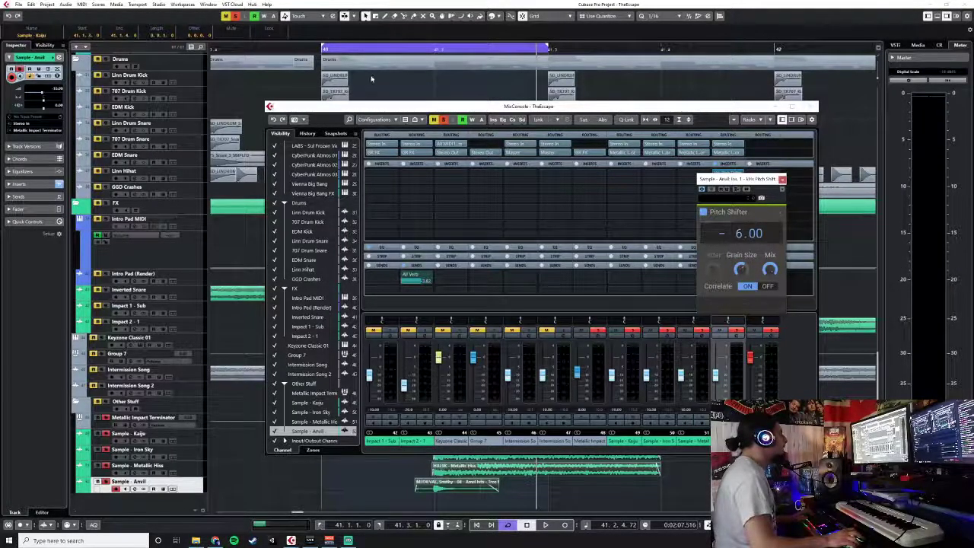
- Play the soloed loop and toggle the Sample - Kaiju track's solo to compare the pitch-shifted anvil with the other layers
{"action": "left_click", "coordinate": [414, 129]}
{"action": "key", "text": "space"}
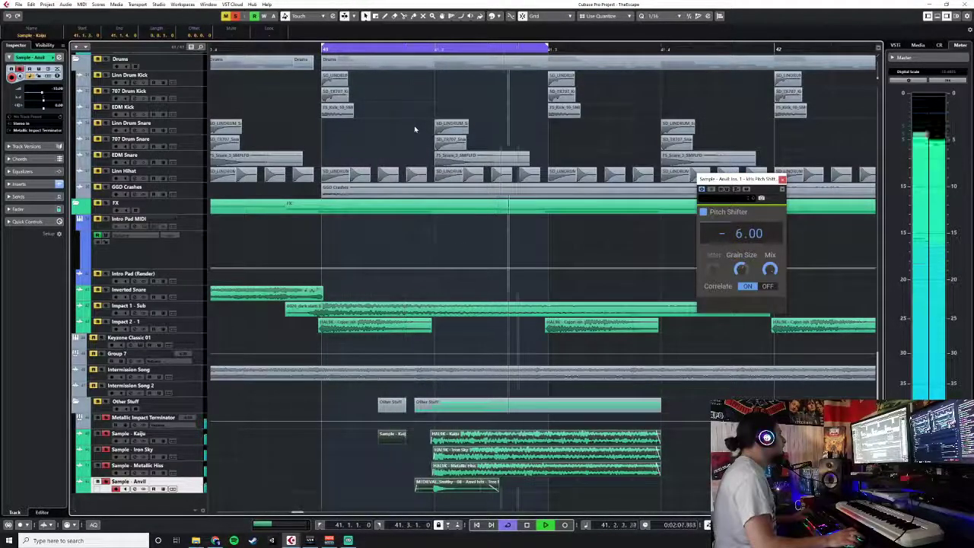
{"action": "key", "text": "space"}
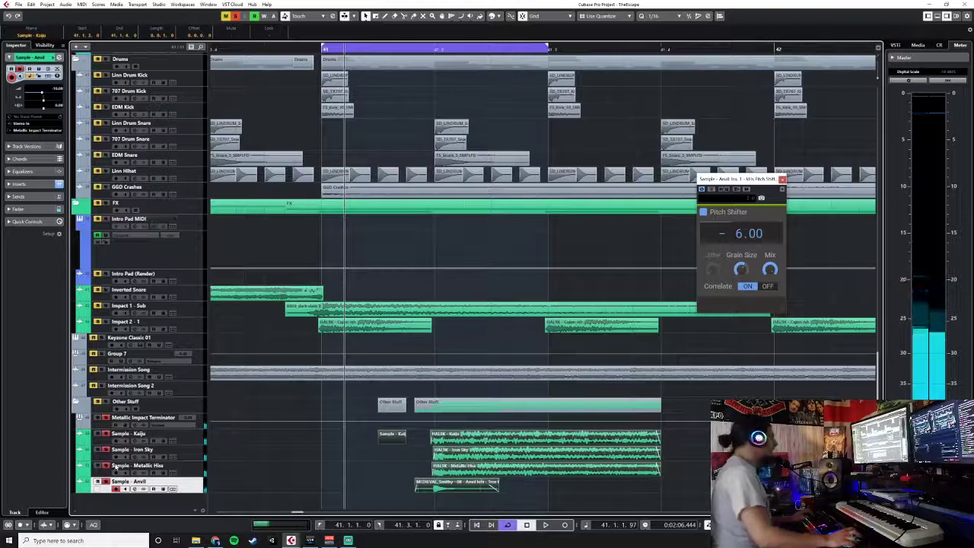
{"action": "left_click", "coordinate": [107, 438]}
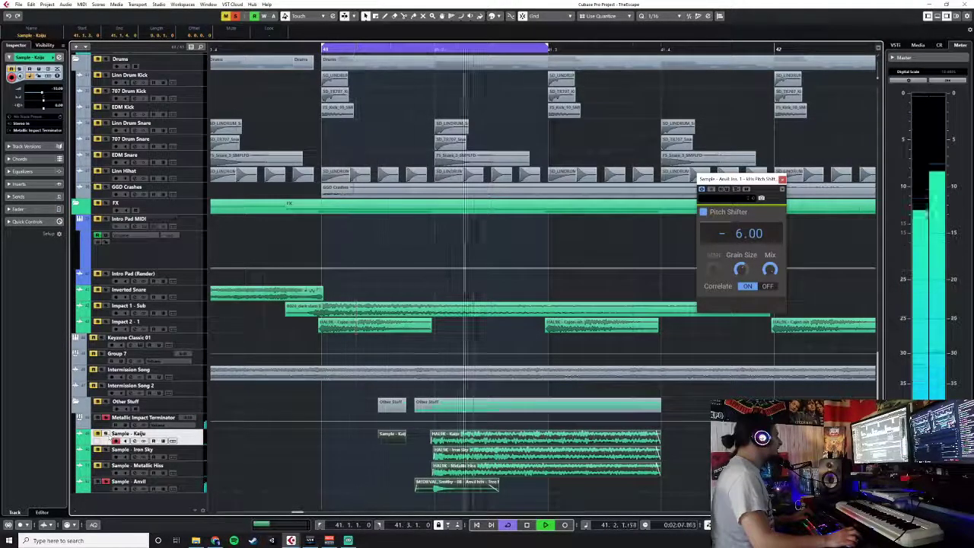
{"action": "key", "text": "space"}
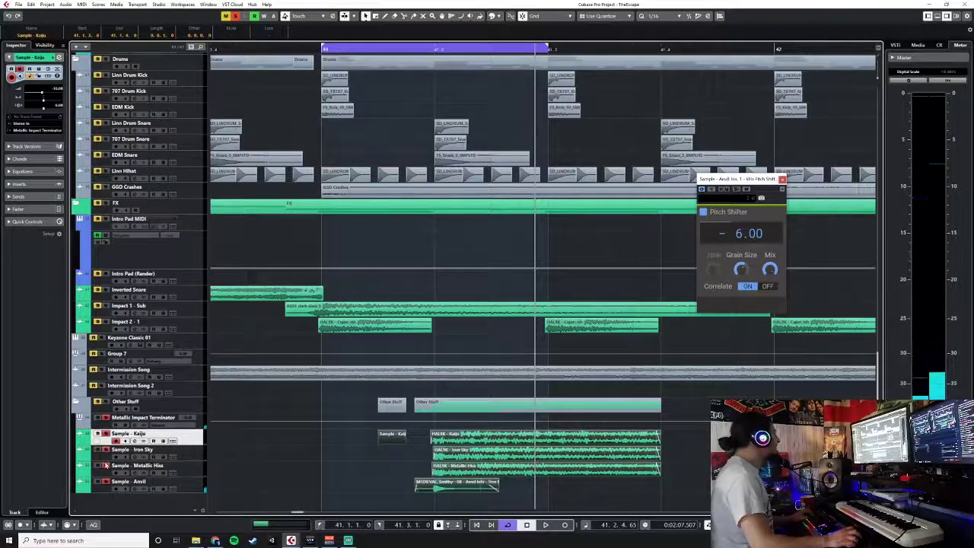
- Return to the start of bar 41, close the pitch shifter and listen to the combined impact layers in the loop
{"action": "left_click", "coordinate": [321, 51]}
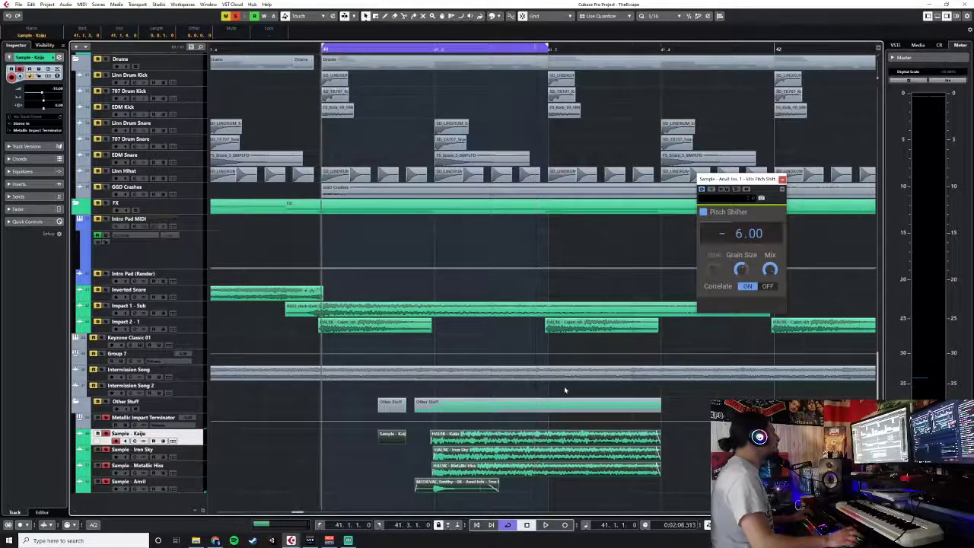
{"action": "left_click", "coordinate": [782, 179]}
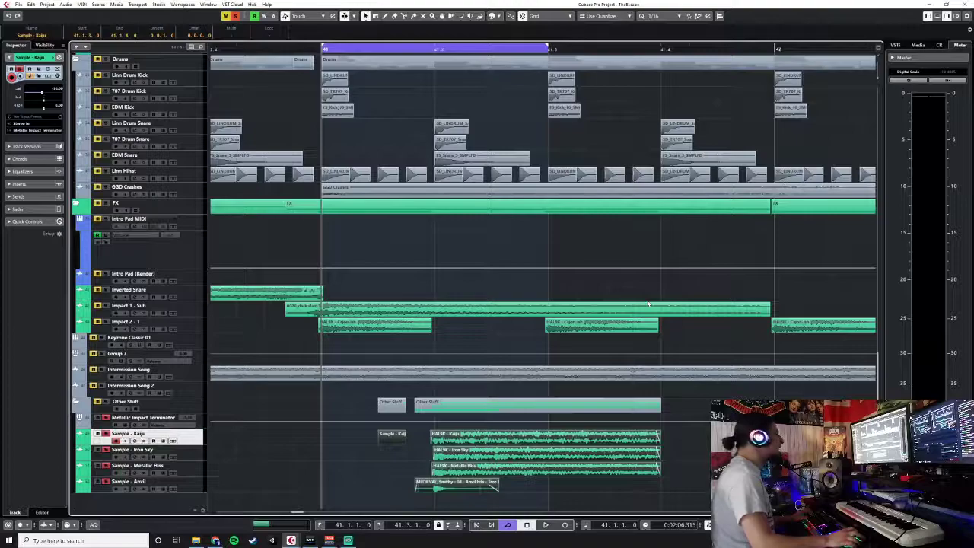
{"action": "key", "text": "space"}
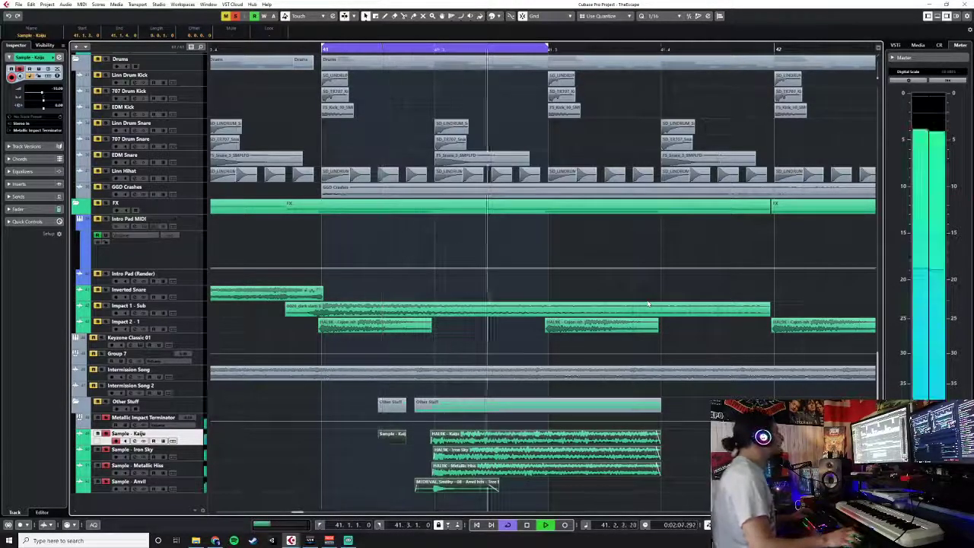
{"action": "key", "text": "space"}
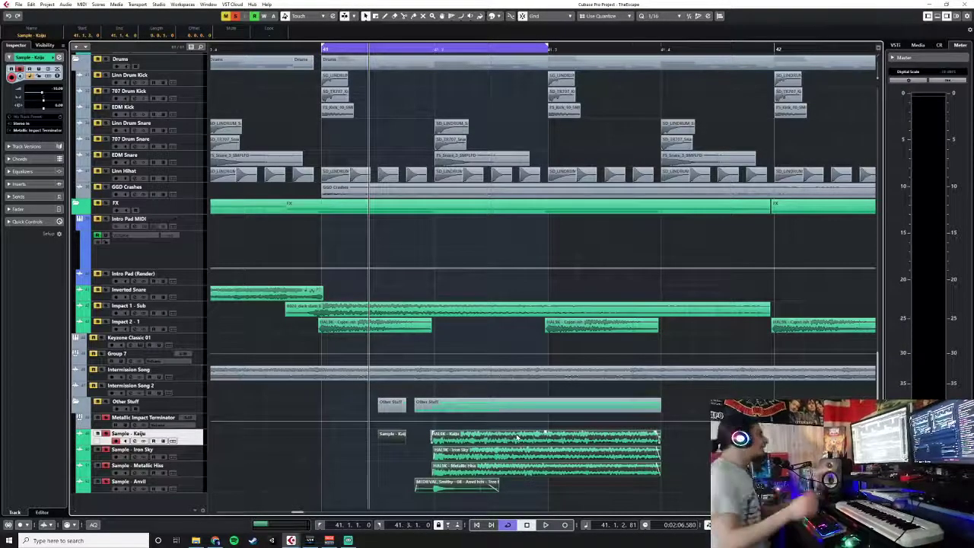
- Shift the Sample - Anvil clip slightly earlier to align its hit with the other impact samples
{"action": "left_click", "coordinate": [197, 490]}
{"action": "scroll", "coordinate": [522, 488], "scroll_direction": "up", "scroll_amount": 8}
{"action": "scroll", "coordinate": [522, 488], "scroll_direction": "left", "scroll_amount": 2}
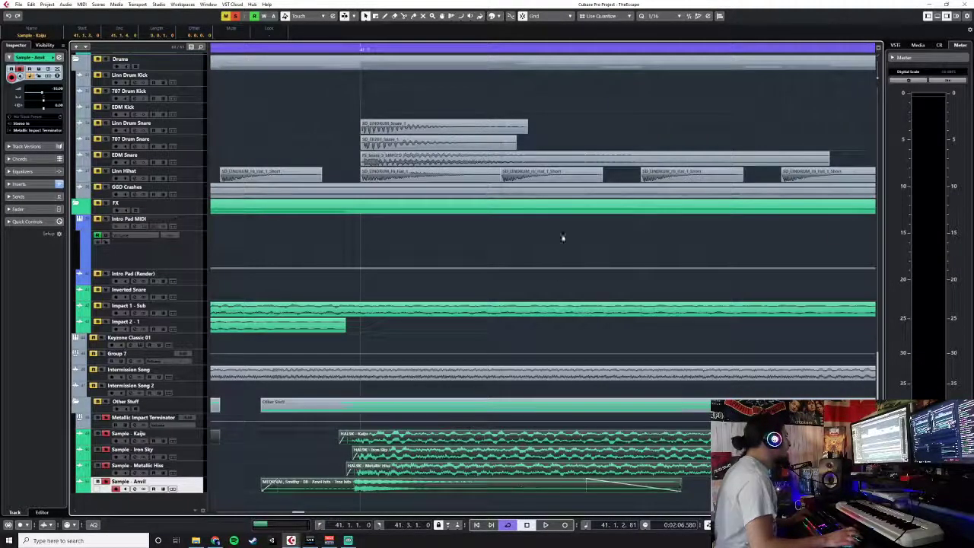
{"action": "mouse_move", "coordinate": [375, 491]}
{"action": "left_mouse_down"}
{"action": "mouse_move", "coordinate": [385, 489]}
{"action": "mouse_move", "coordinate": [369, 491]}
{"action": "left_mouse_up"}
{"action": "scroll", "coordinate": [455, 267], "scroll_direction": "down", "scroll_amount": 6}
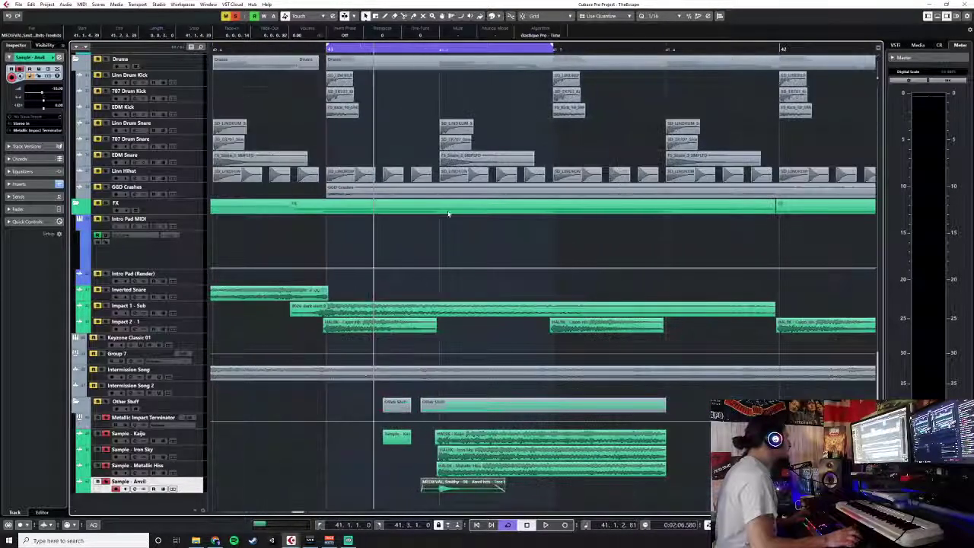
- Play the realigned impact, extend the loop's end to bar 42 and return the playhead to the start of bar 41
{"action": "key", "text": "space"}
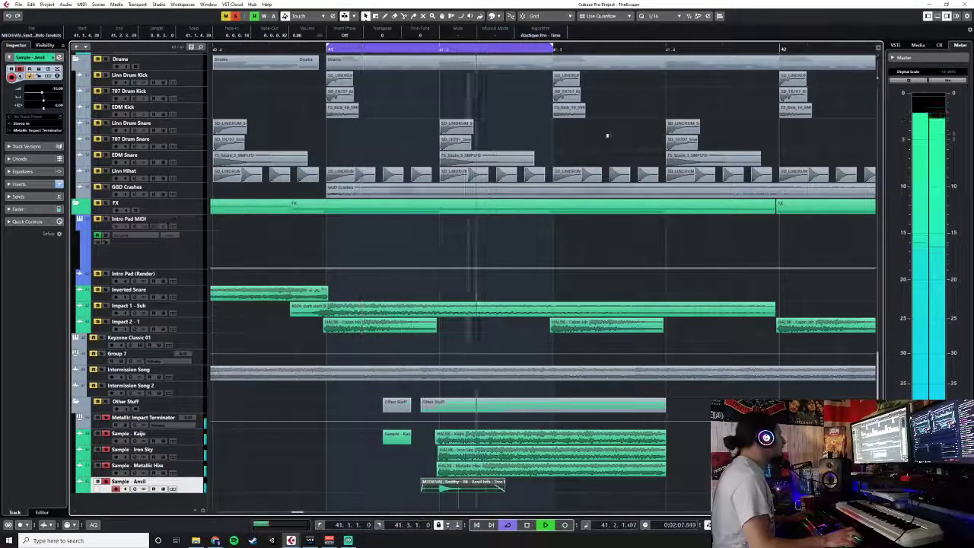
{"action": "key", "text": "space"}
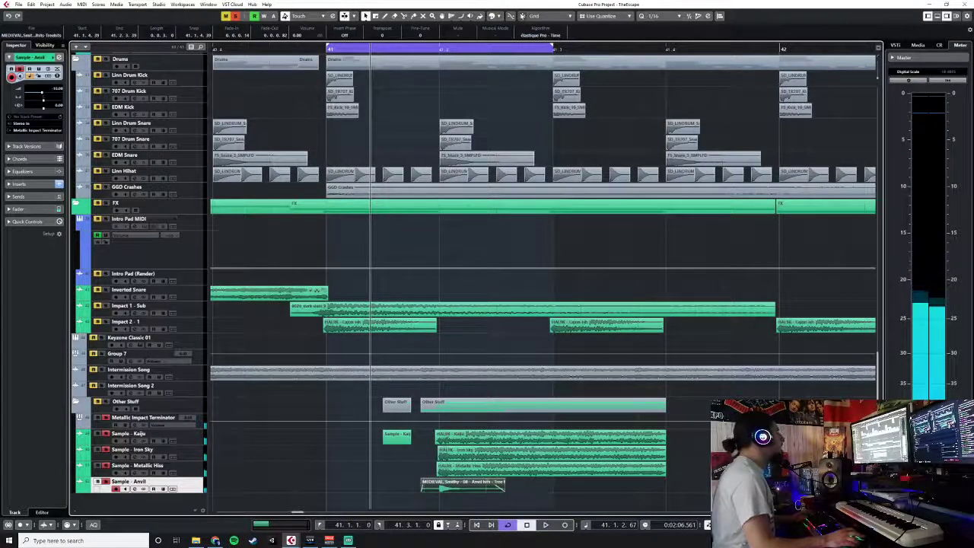
{"action": "left_click_drag", "start_coordinate": [554, 49], "coordinate": [780, 48]}
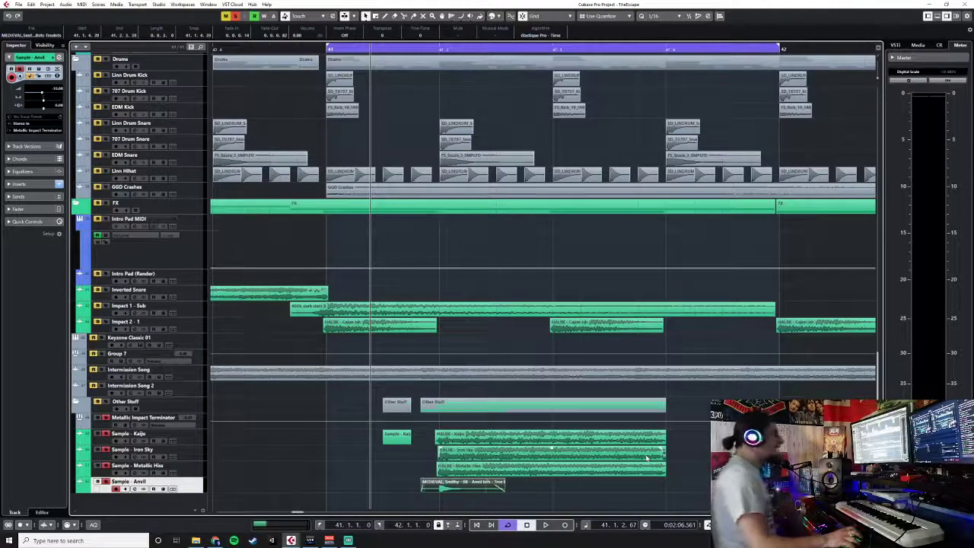
{"action": "left_click", "coordinate": [328, 51]}
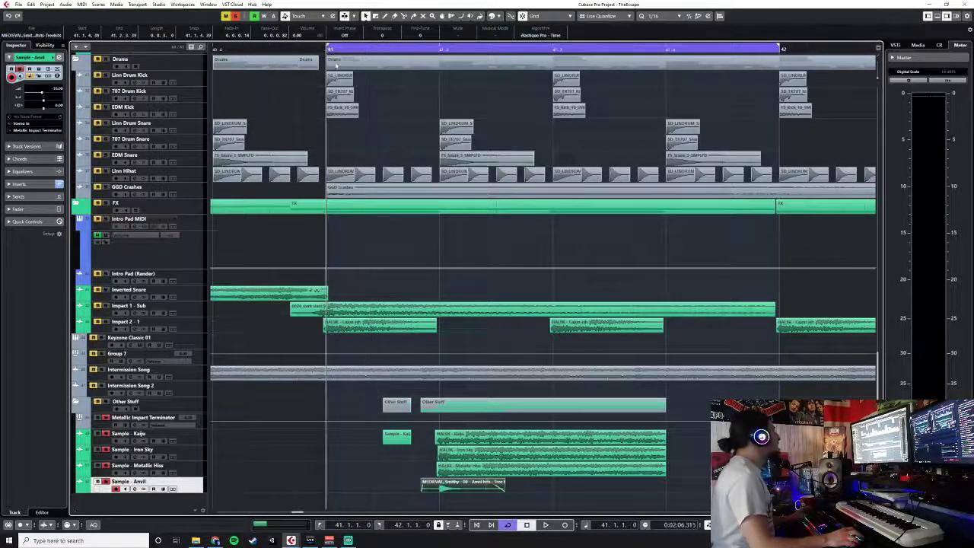
- Insert Virtual Mix Rack on the Metallic Impact Terminator group channel and clear all modules from its default rack
{"action": "left_click", "coordinate": [200, 422]}
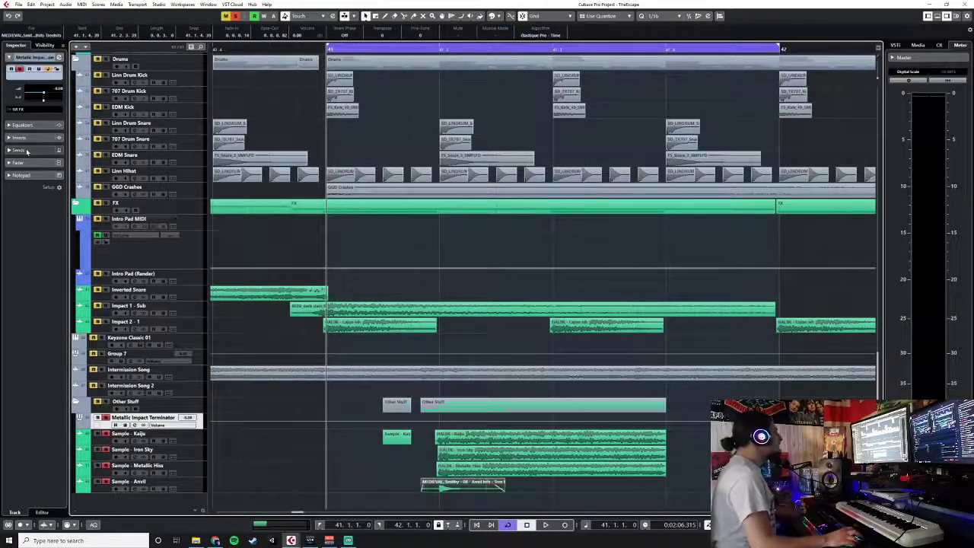
{"action": "key", "text": "F3"}
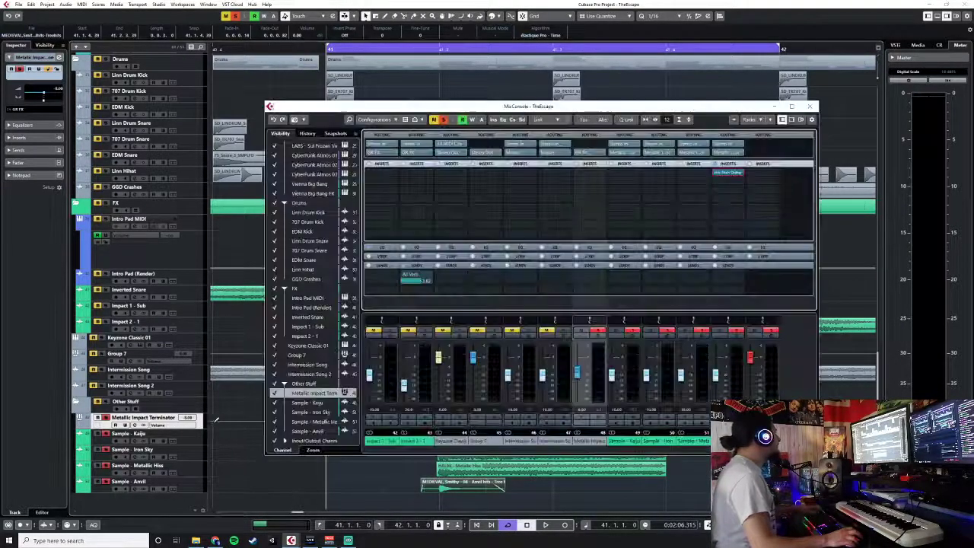
{"action": "left_click", "coordinate": [595, 175]}
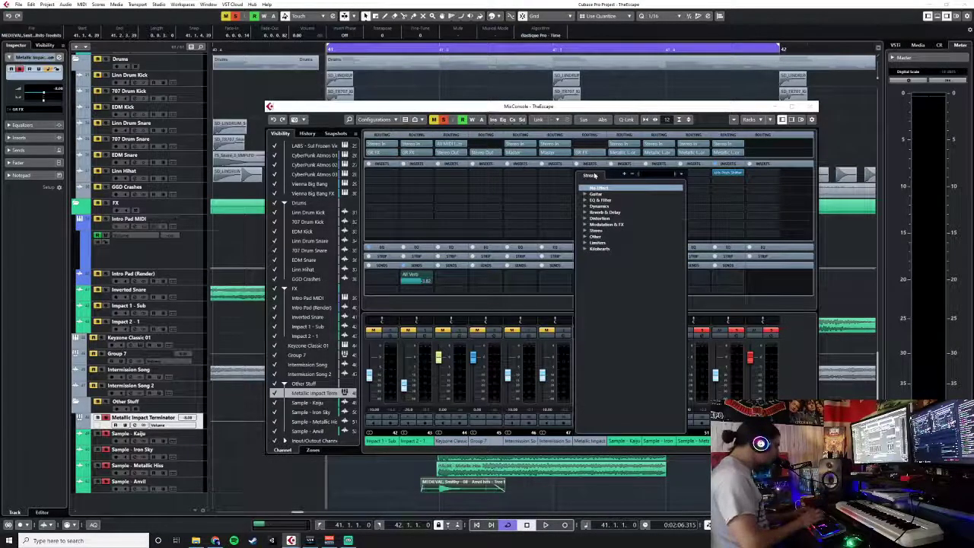
{"action": "type", "text": "virtual"}
{"action": "key", "text": "Return"}
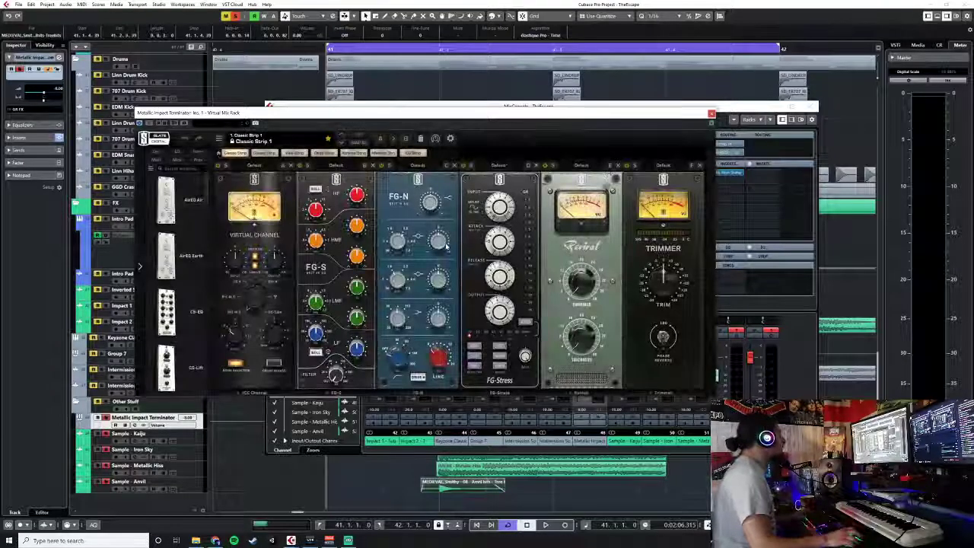
{"action": "left_click", "coordinate": [421, 140]}
- Place the FG-N equalizer module in the first rack slot and slightly adjust its high-frequency gain
{"action": "scroll", "coordinate": [172, 335], "scroll_direction": "down", "scroll_amount": 5}
{"action": "scroll", "coordinate": [172, 336], "scroll_direction": "down", "scroll_amount": 12}
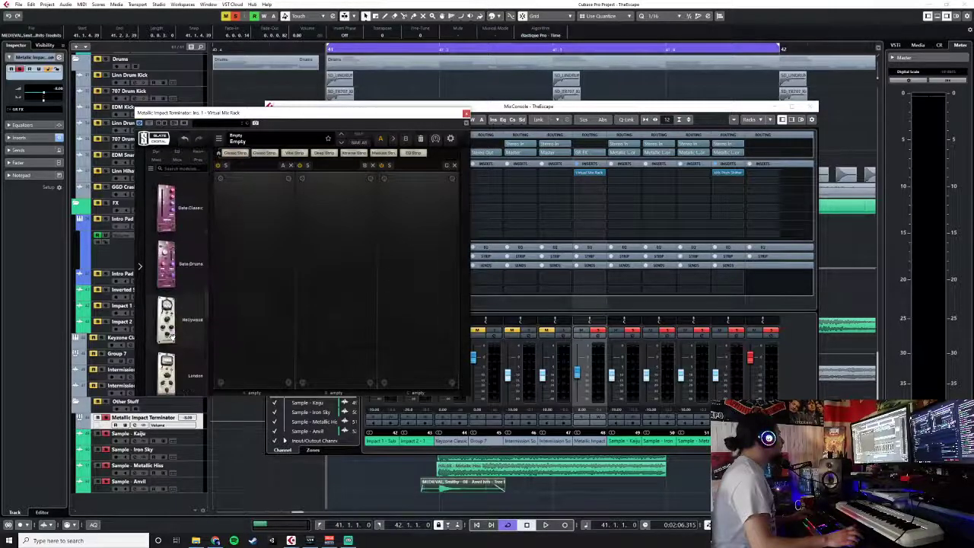
{"action": "scroll", "coordinate": [172, 335], "scroll_direction": "up", "scroll_amount": 8}
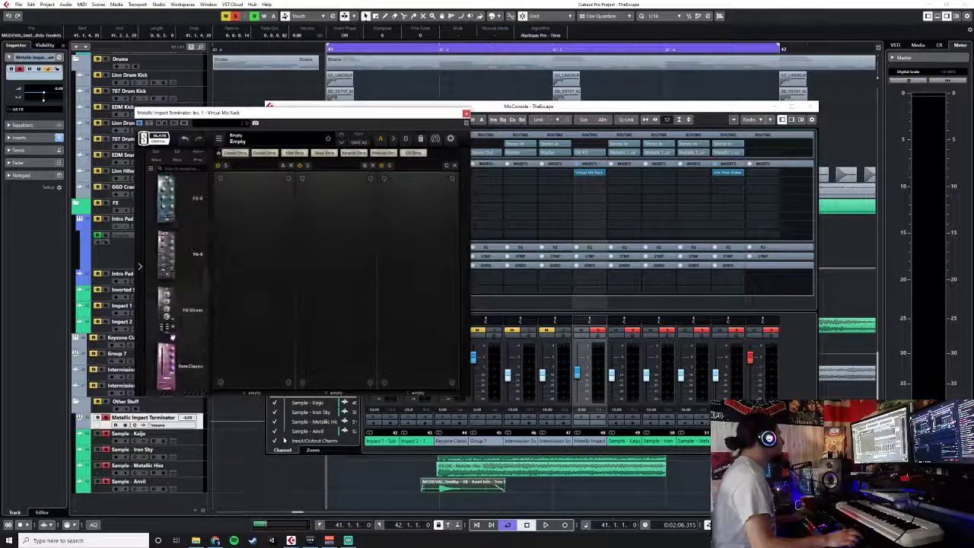
{"action": "left_click_drag", "start_coordinate": [173, 324], "coordinate": [183, 296]}
{"action": "left_click_drag", "start_coordinate": [182, 259], "coordinate": [259, 259]}
{"action": "left_click_drag", "start_coordinate": [278, 201], "coordinate": [279, 199]}
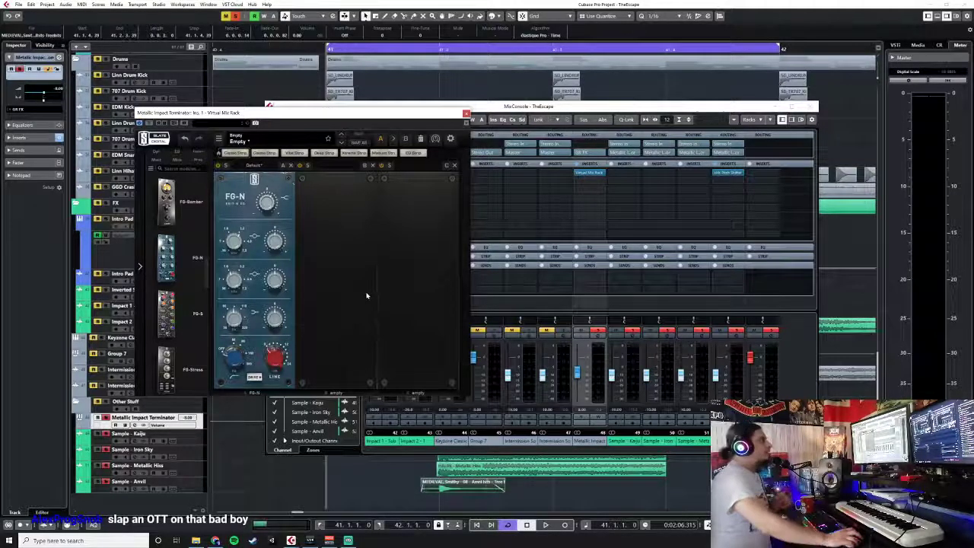
- Place the FG-Bomber module in the second rack slot and load its Kick Drum Puncher preset
{"action": "scroll", "coordinate": [190, 259], "scroll_direction": "up", "scroll_amount": 3}
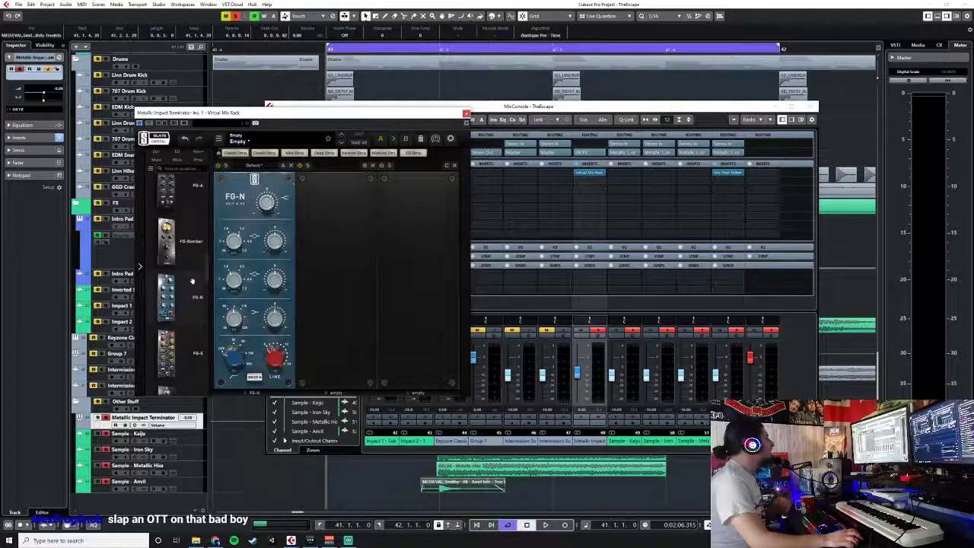
{"action": "scroll", "coordinate": [187, 251], "scroll_direction": "down", "scroll_amount": 2}
{"action": "scroll", "coordinate": [187, 250], "scroll_direction": "up", "scroll_amount": 1}
{"action": "left_click_drag", "start_coordinate": [169, 194], "coordinate": [361, 282]}
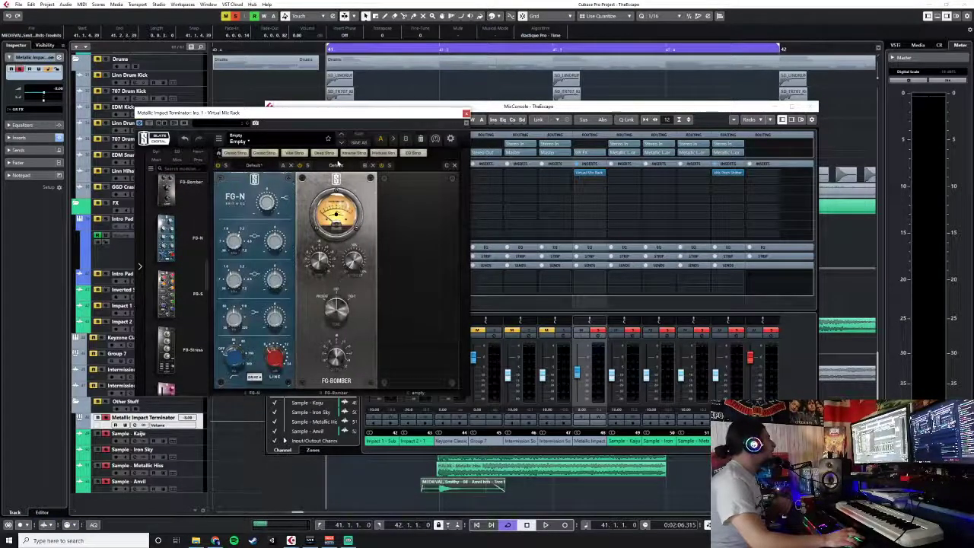
{"action": "left_click", "coordinate": [335, 166]}
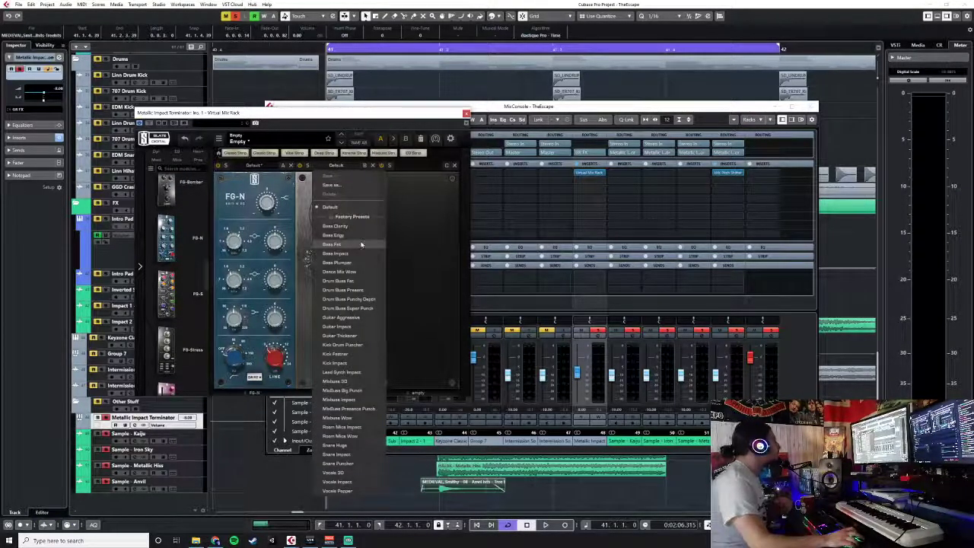
{"action": "left_click", "coordinate": [366, 344]}
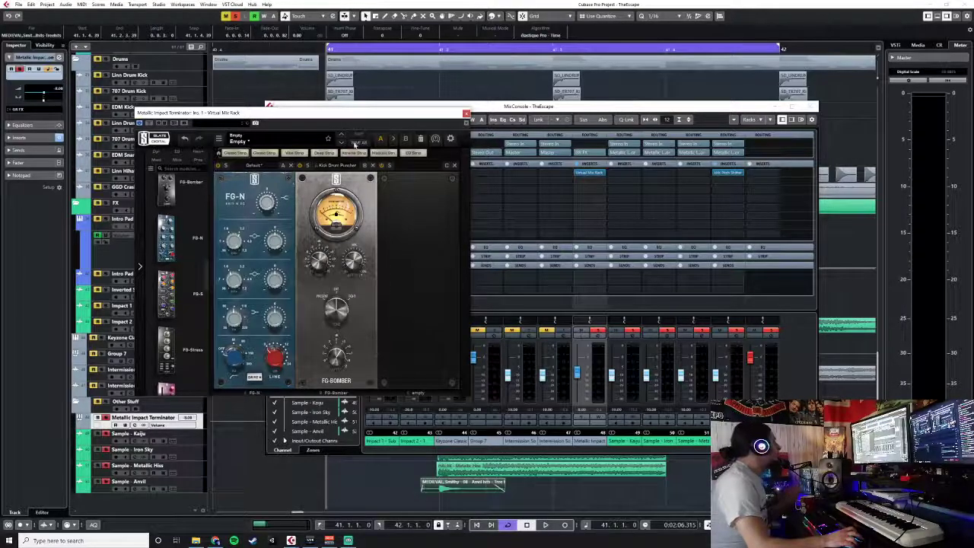
- Place the FG-401 compressor module in the third slot of the Virtual Mix Rack
{"action": "scroll", "coordinate": [179, 252], "scroll_direction": "down", "scroll_amount": 8}
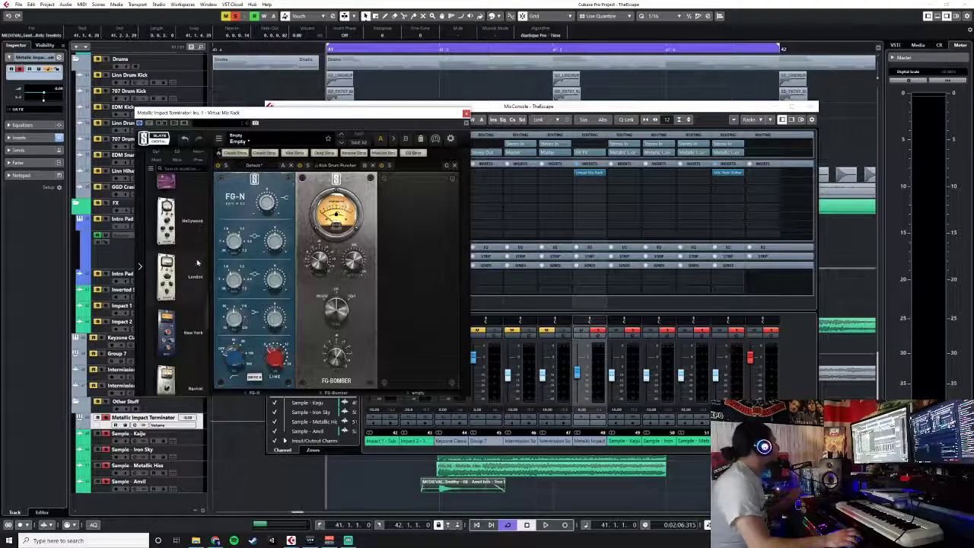
{"action": "scroll", "coordinate": [197, 262], "scroll_direction": "down", "scroll_amount": 10}
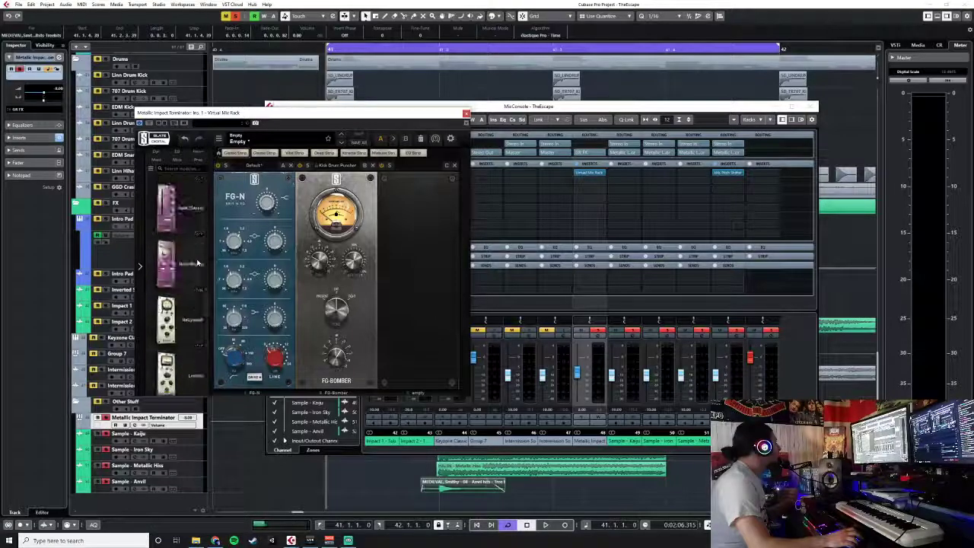
{"action": "scroll", "coordinate": [198, 262], "scroll_direction": "down", "scroll_amount": 6}
{"action": "left_click_drag", "start_coordinate": [182, 325], "coordinate": [412, 306]}
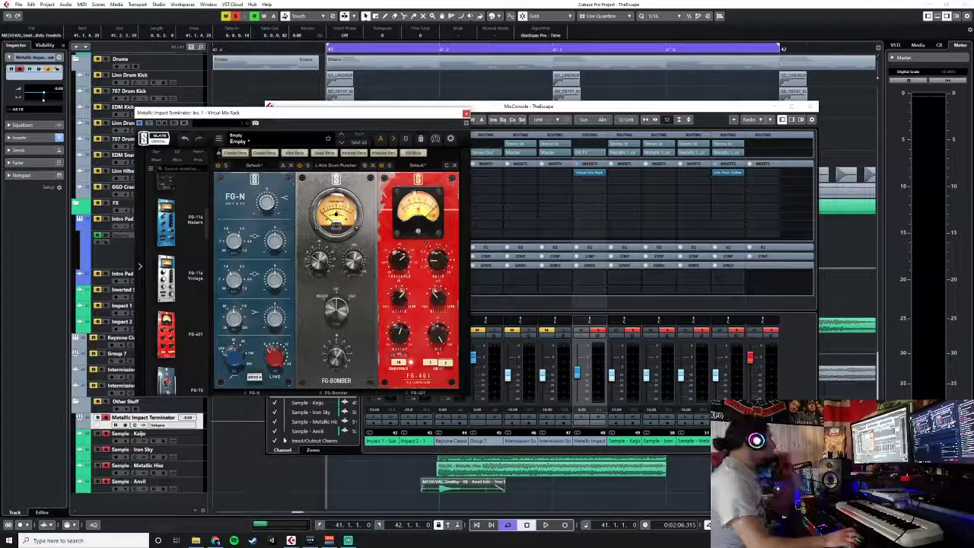
- Audition the impact through the three-module chain, closing the Virtual Mix Rack and MixConsole windows during playback
{"action": "key", "text": "space"}
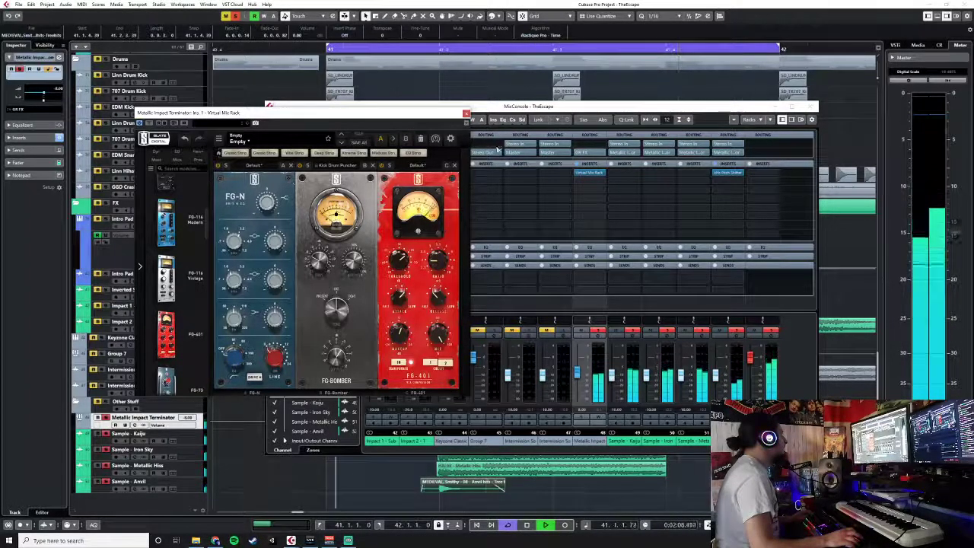
{"action": "left_click", "coordinate": [466, 113]}
{"action": "left_click", "coordinate": [810, 107]}
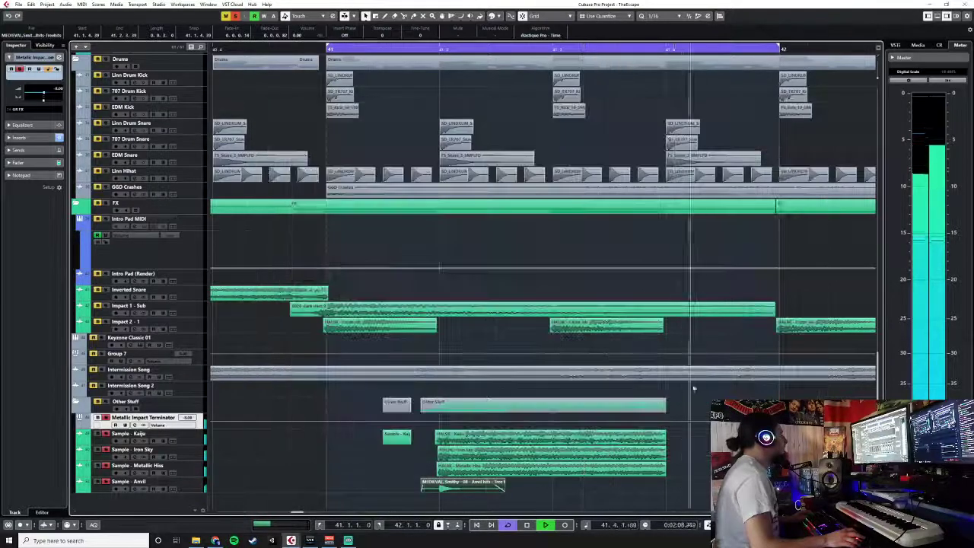
{"action": "key", "text": "space"}
- Shorten the Kaiju, Iron Sky and Metallic Hiss clips to end at 41.3 and give them long fade-outs
{"action": "left_click_drag", "start_coordinate": [679, 442], "coordinate": [558, 473]}
{"action": "left_click_drag", "start_coordinate": [550, 434], "coordinate": [466, 433]}
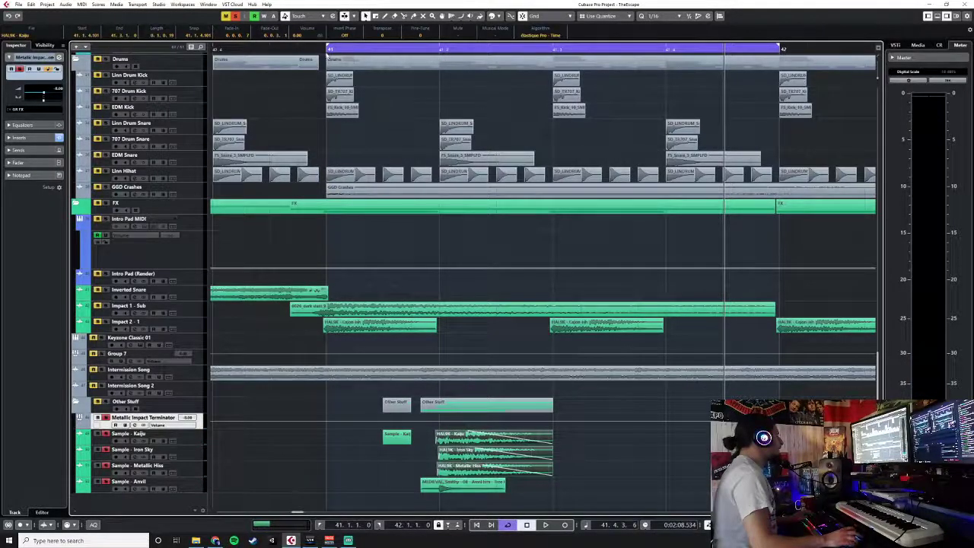
{"action": "left_click", "coordinate": [573, 405]}
- Play the shortened, faded impact from the start of bar 41 and stop playback
{"action": "key", "text": "KP_1"}
{"action": "key", "text": "space"}
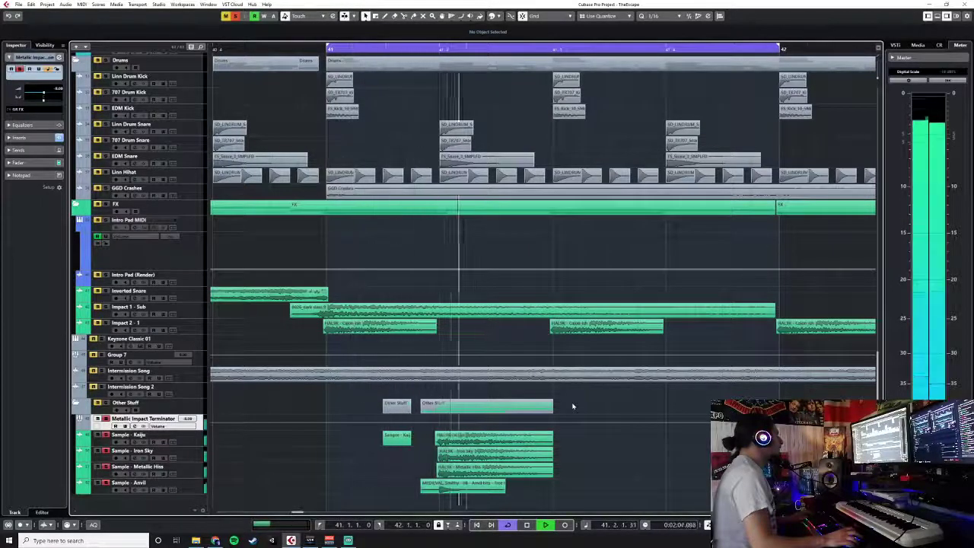
{"action": "key", "text": "space"}
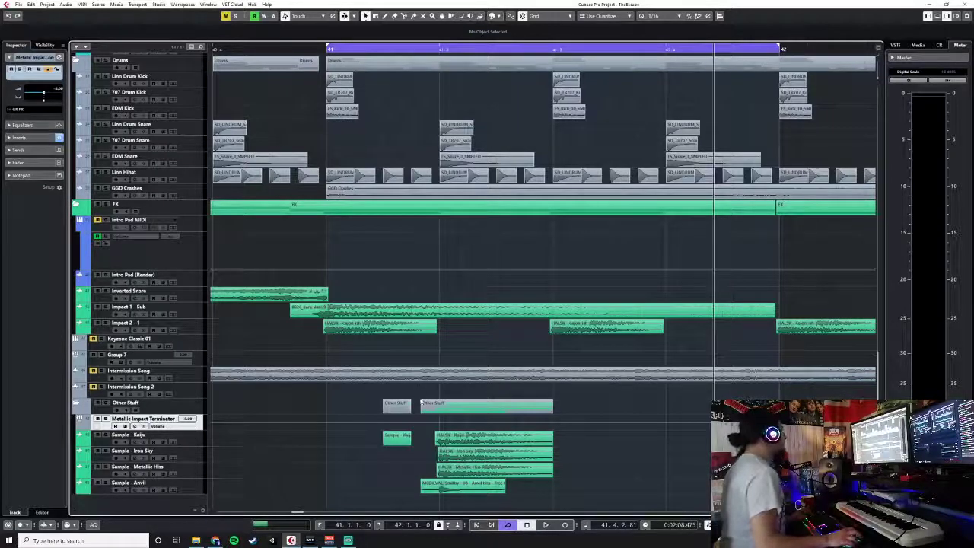
- Try rendering the clips of the four sample tracks in place with the current settings
{"action": "left_click", "coordinate": [200, 437]}
{"action": "left_click", "coordinate": [200, 484], "text": "shift"}
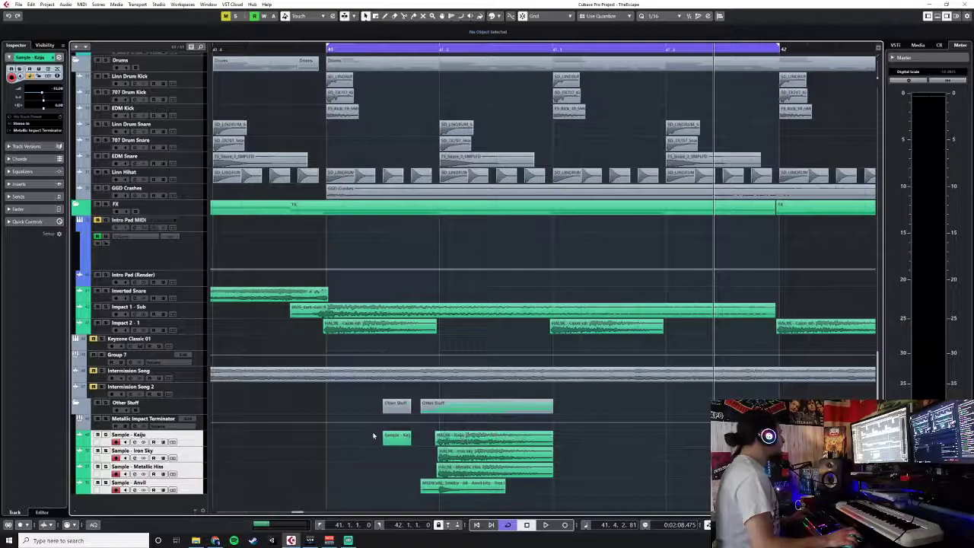
{"action": "left_click_drag", "start_coordinate": [373, 435], "coordinate": [498, 485]}
{"action": "left_click", "coordinate": [27, 8]}
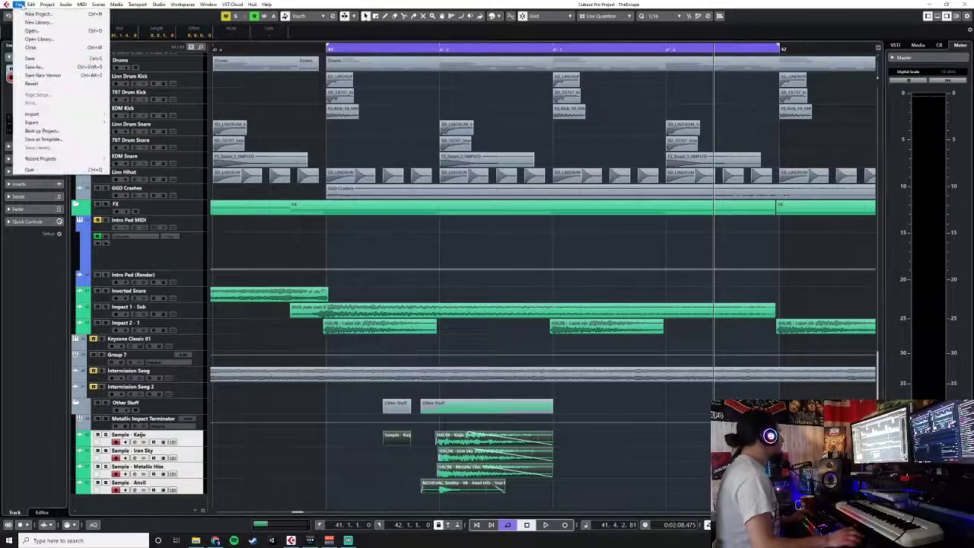
{"action": "mouse_move", "coordinate": [32, 6]}
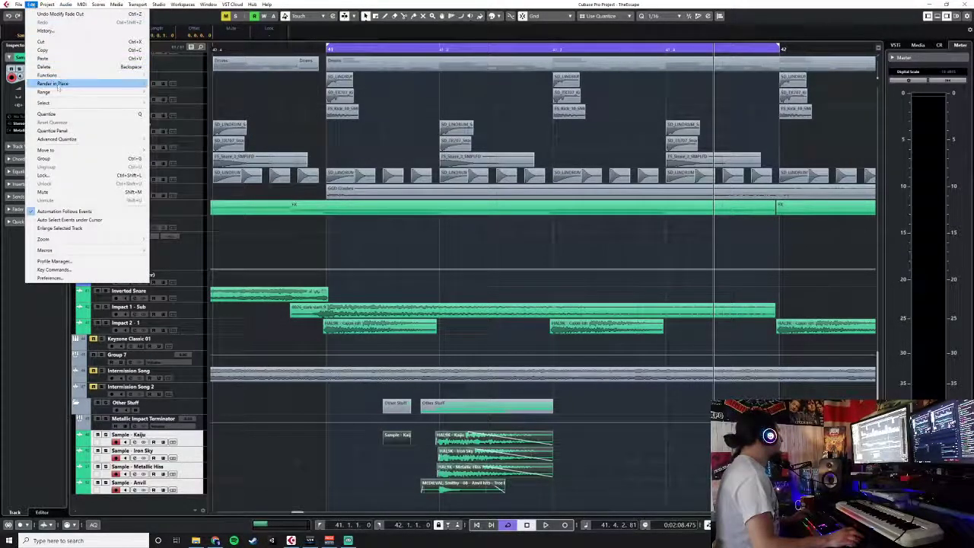
{"action": "mouse_move", "coordinate": [114, 84]}
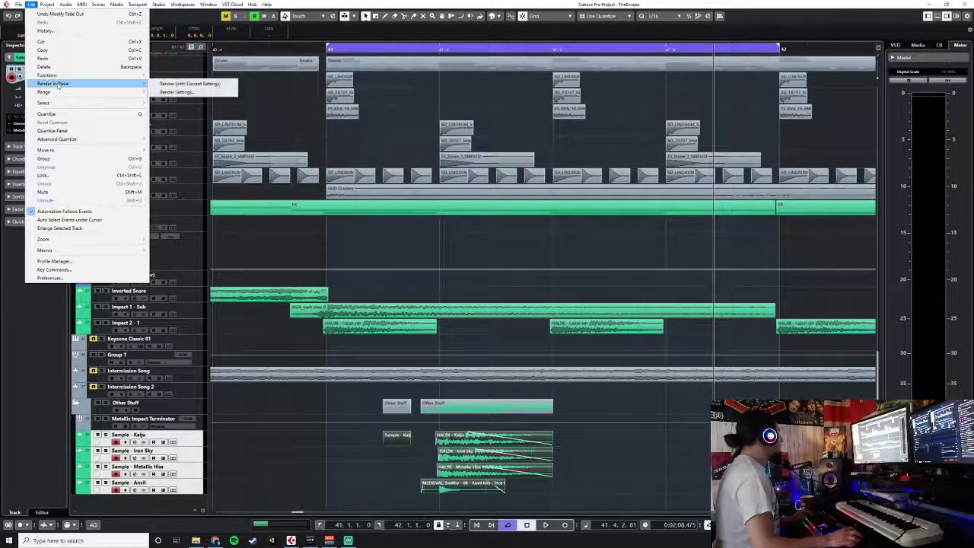
{"action": "left_click", "coordinate": [190, 83]}
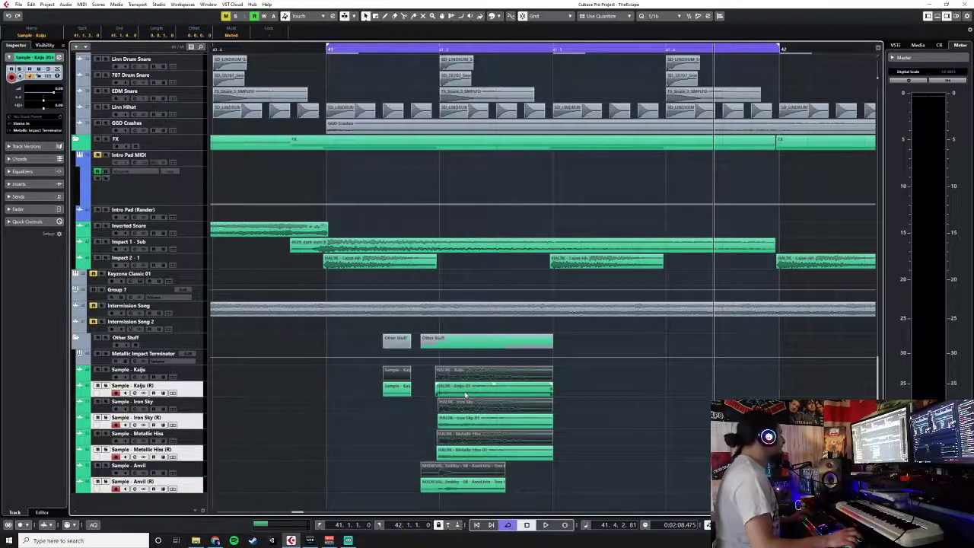
{"action": "key", "text": "ctrl+z"}
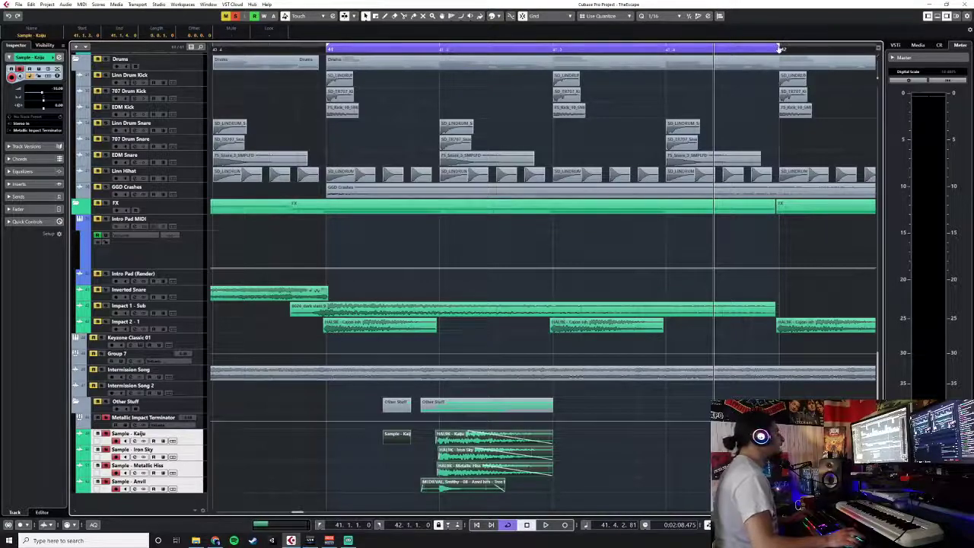
- Deactivate cycle playback and move the right locator to 41.3 so the range covers only the impact
{"action": "left_click", "coordinate": [754, 48]}
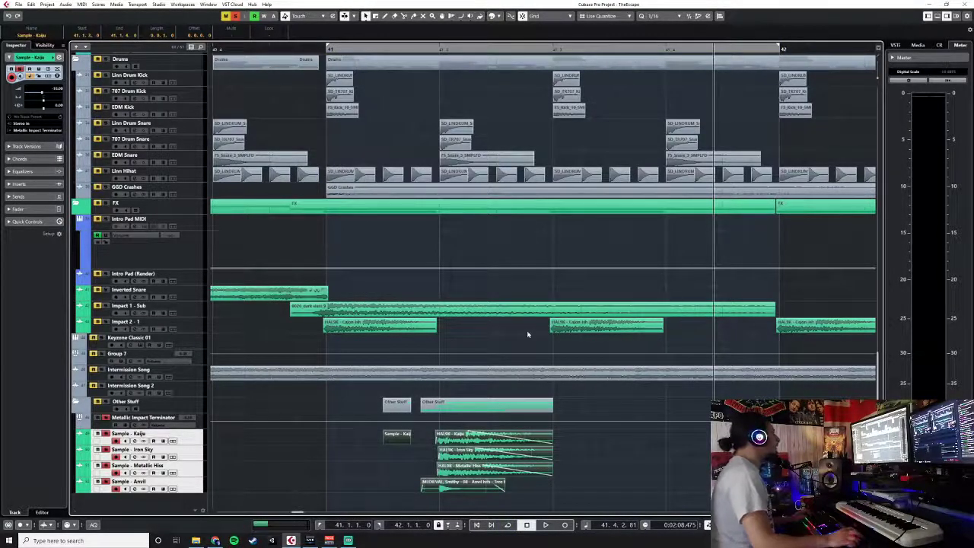
{"action": "left_click_drag", "start_coordinate": [780, 48], "coordinate": [559, 49]}
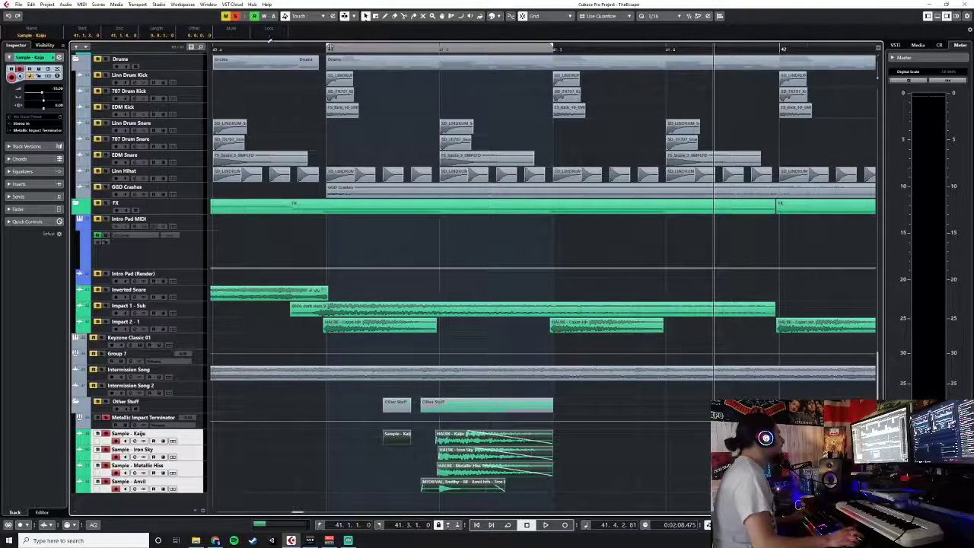
{"action": "left_click", "coordinate": [19, 5]}
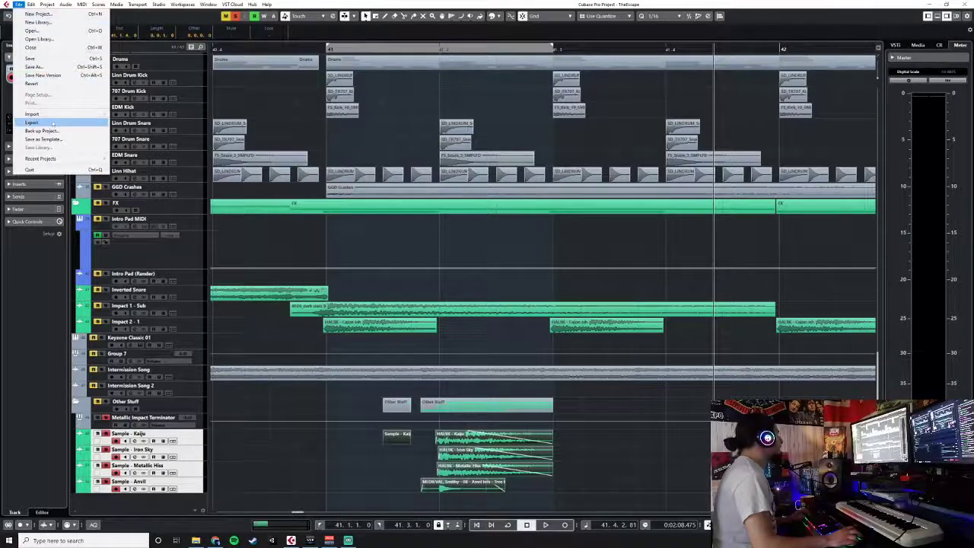
{"action": "left_click", "coordinate": [296, 434]}
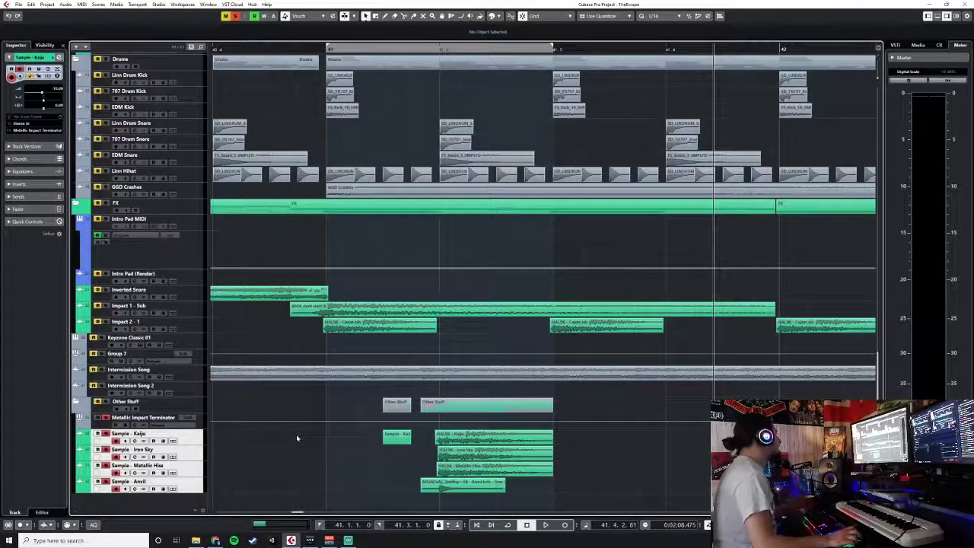
- Bypass all insert effects on the Master group channel
{"action": "left_click", "coordinate": [193, 418]}
{"action": "scroll", "coordinate": [268, 248], "scroll_direction": "up", "scroll_amount": 10}
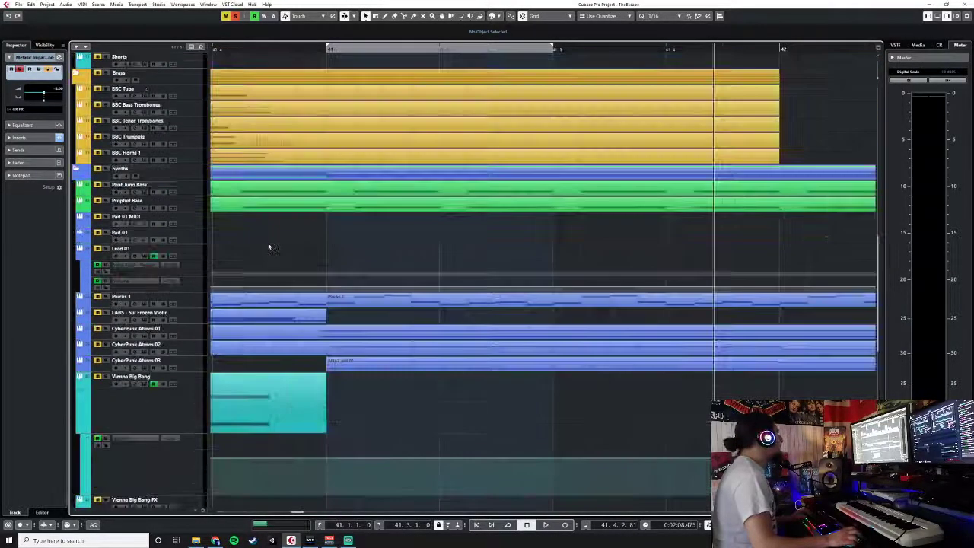
{"action": "scroll", "coordinate": [268, 248], "scroll_direction": "up", "scroll_amount": 10}
{"action": "left_click", "coordinate": [195, 70]}
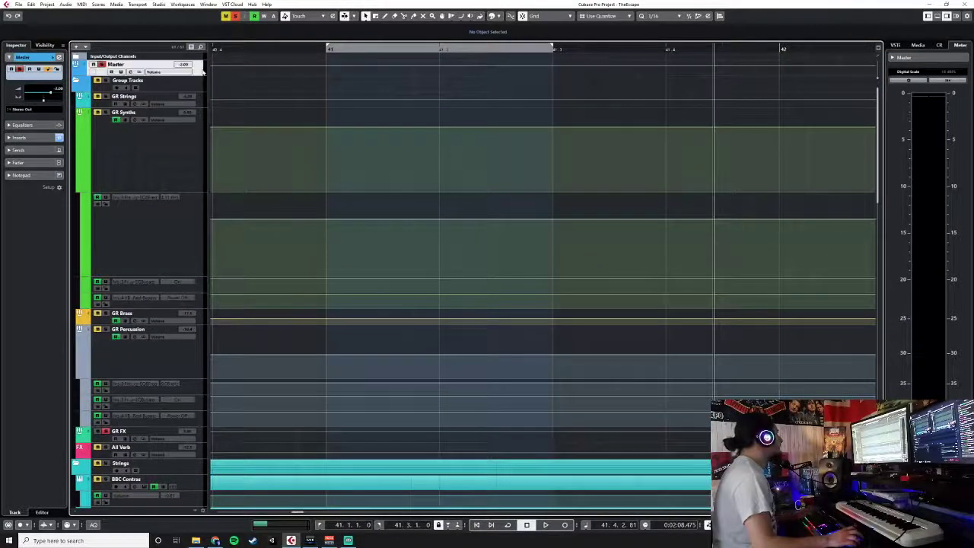
{"action": "key", "text": "F3"}
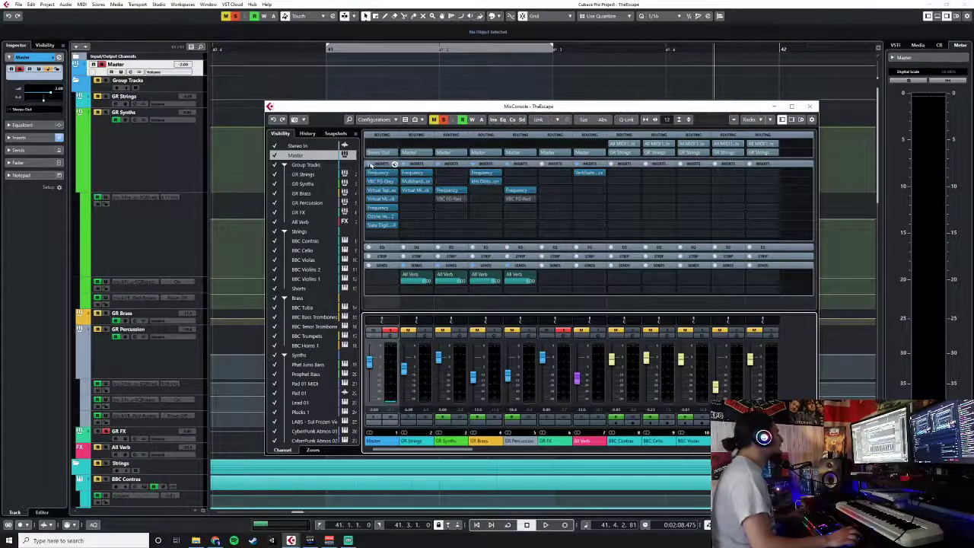
{"action": "key", "text": "F3"}
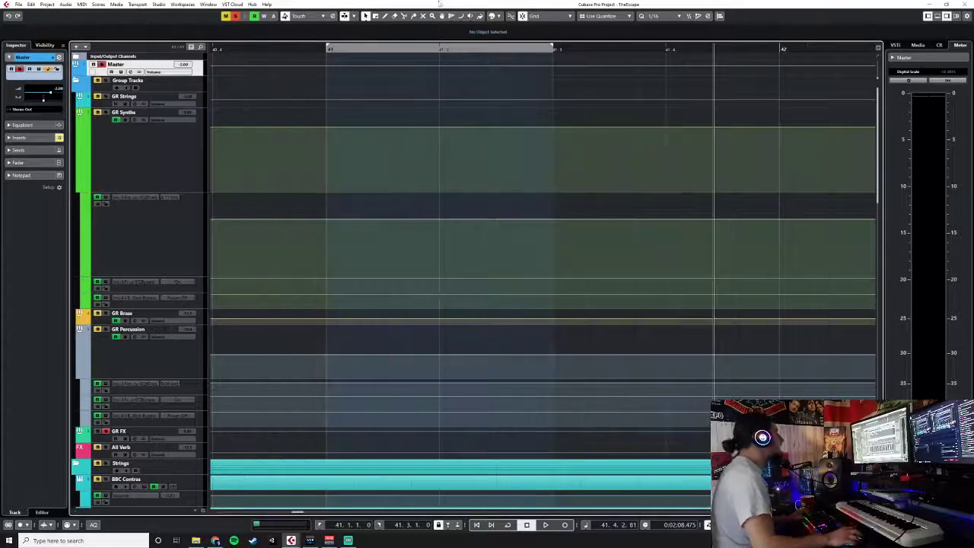
- Play the impact repeatedly from bar 41 with the master inserts bypassed to check its sound and output level
{"action": "scroll", "coordinate": [427, 331], "scroll_direction": "down", "scroll_amount": 15}
{"action": "left_click", "coordinate": [327, 43]}
{"action": "key", "text": "space"}
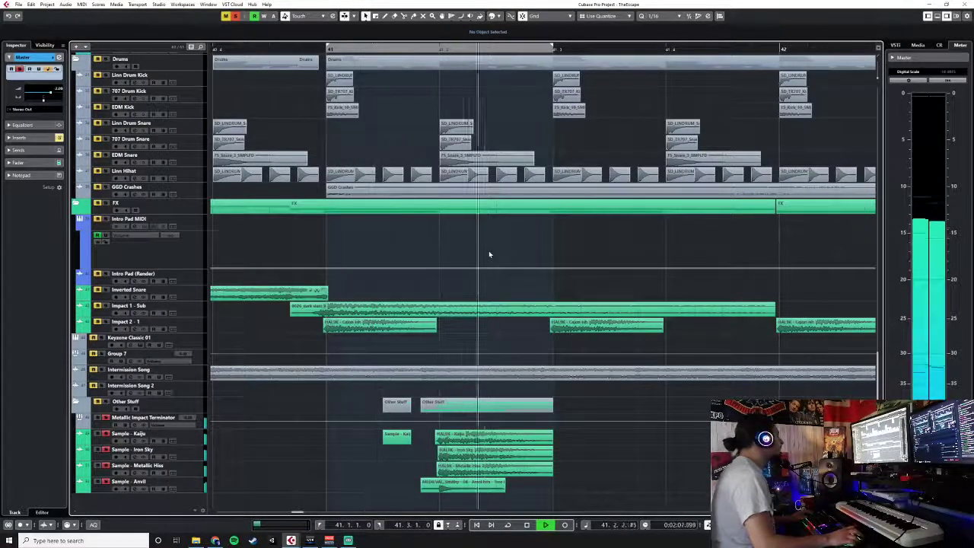
{"action": "key", "text": "space"}
{"action": "left_click", "coordinate": [327, 47]}
{"action": "key", "text": "space"}
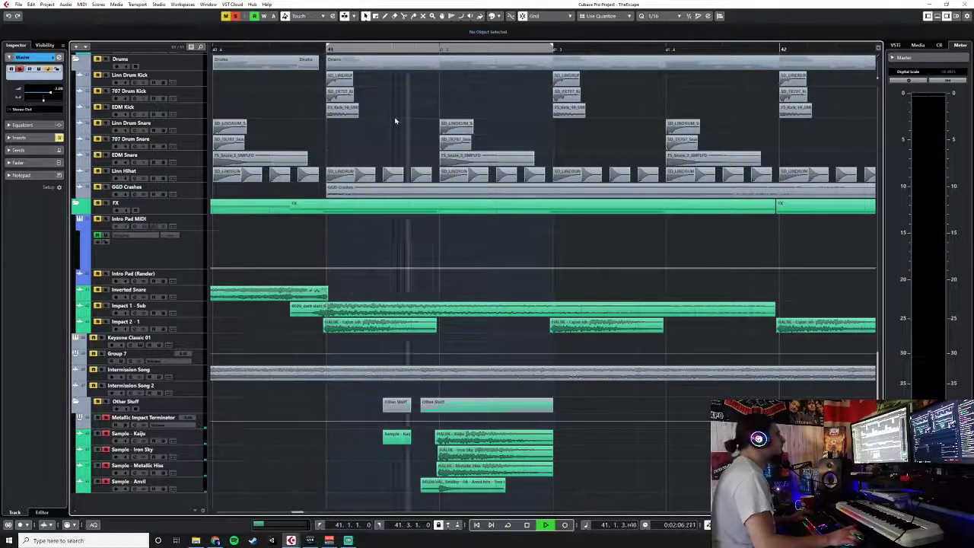
{"action": "key", "text": "space"}
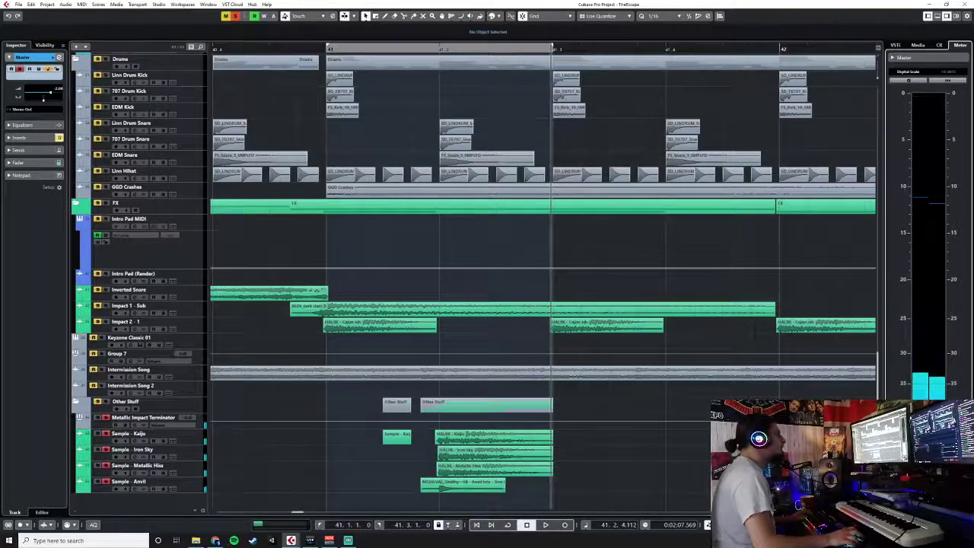
{"action": "key", "text": "space"}
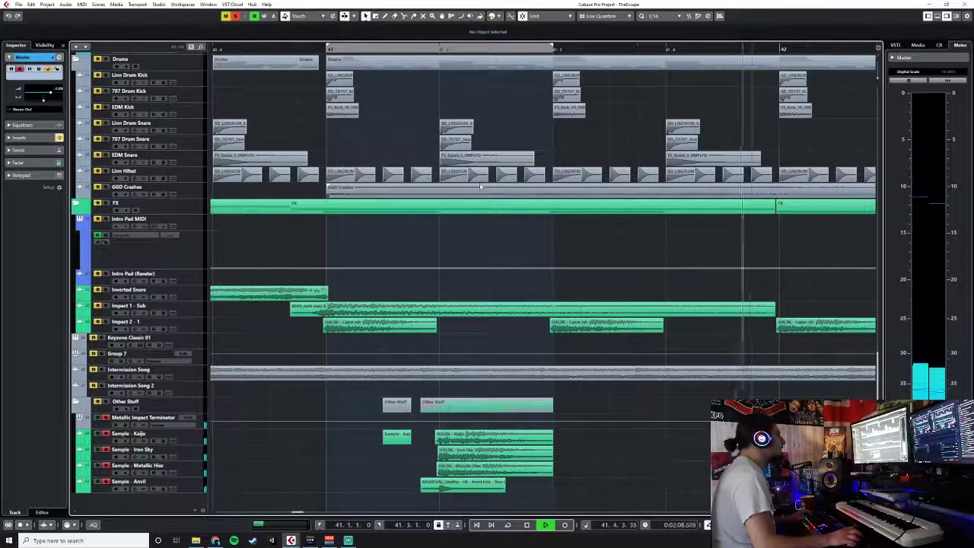
{"action": "key", "text": "space"}
- Set the Metallic Impact Terminator group's volume to -3 dB and play the impact from bar 41
{"action": "left_click", "coordinate": [144, 417]}
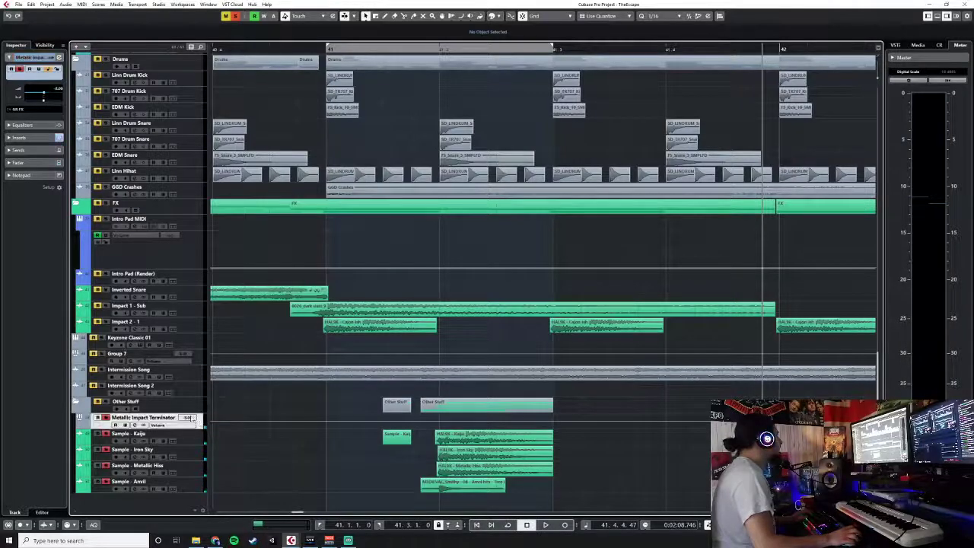
{"action": "type", "text": "-3"}
{"action": "key", "text": "Return"}
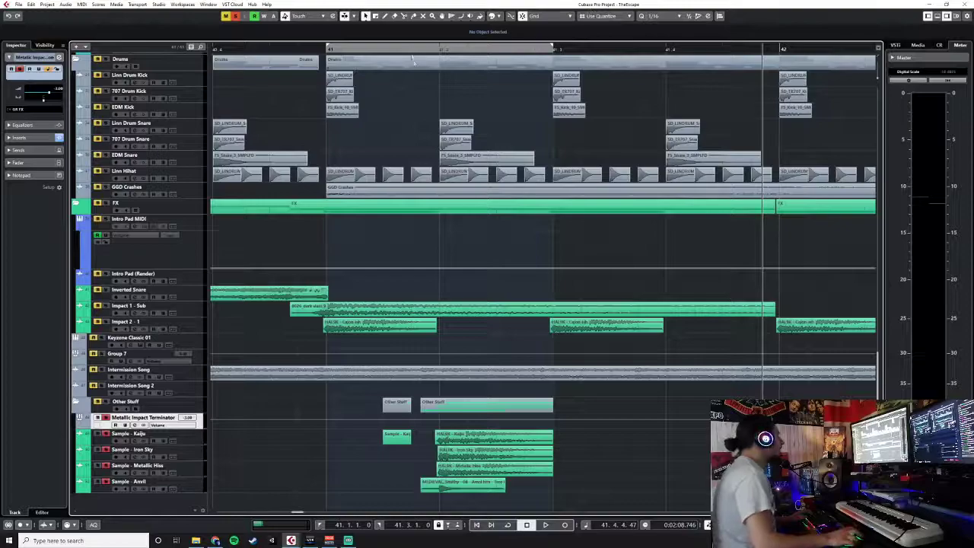
{"action": "left_click", "coordinate": [333, 48]}
{"action": "key", "text": "space"}
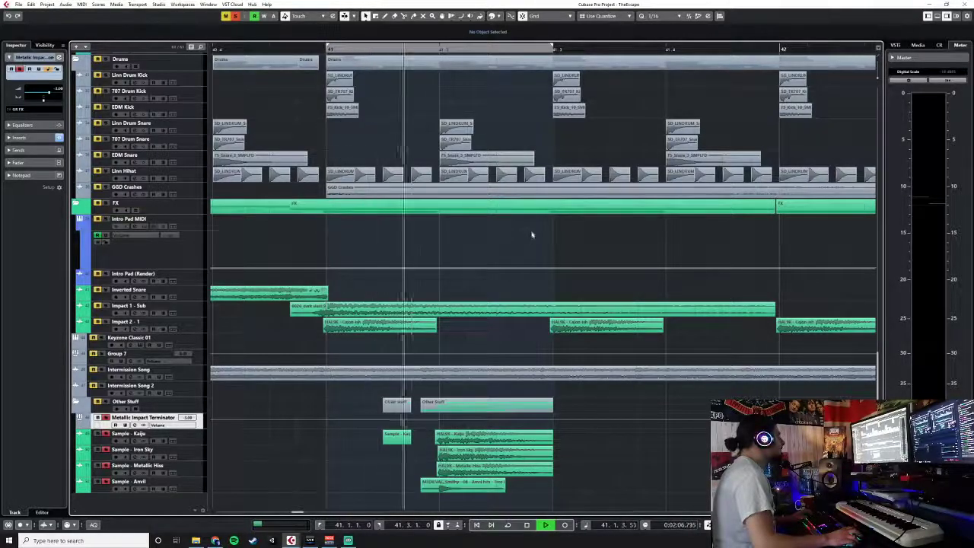
{"action": "key", "text": "space"}
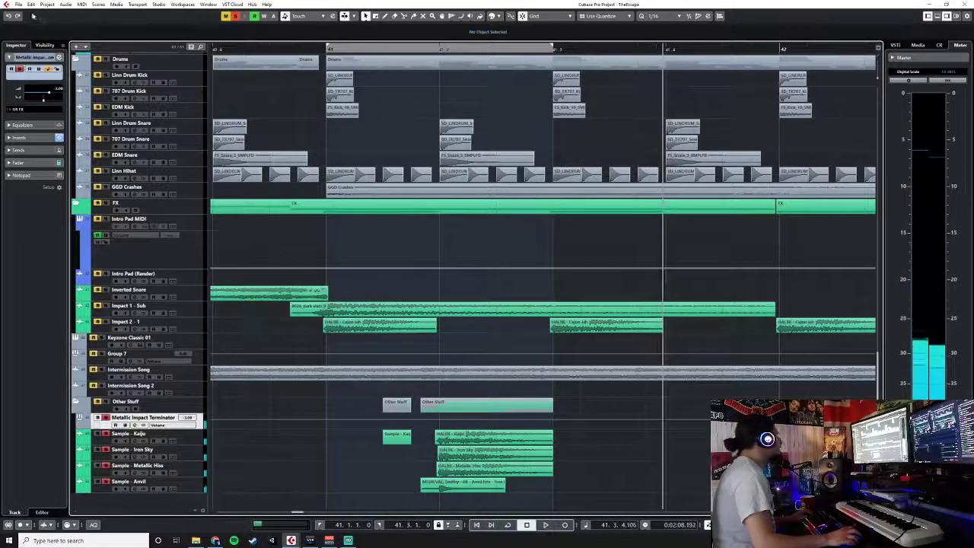
- Export the impact between the locators as an audio mixdown
{"action": "left_click", "coordinate": [19, 4]}
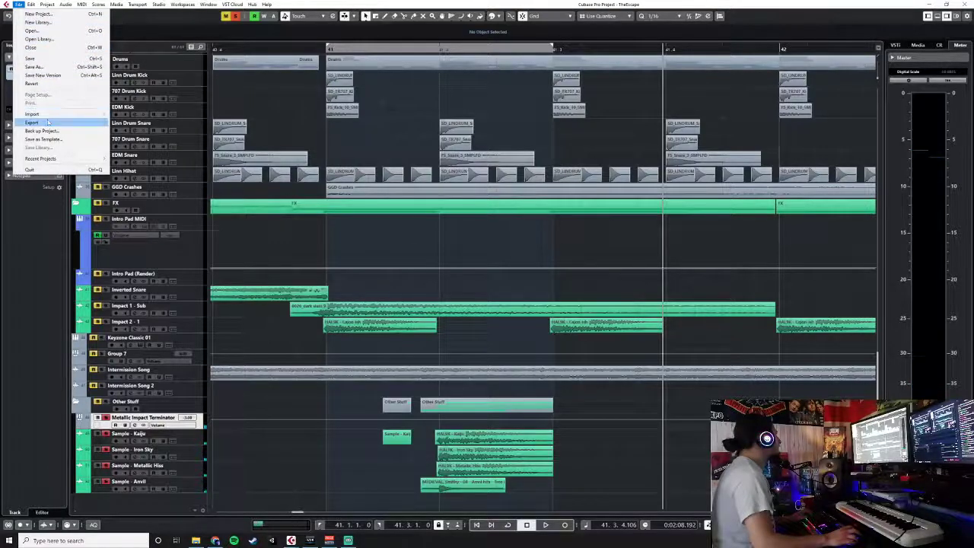
{"action": "mouse_move", "coordinate": [46, 123]}
{"action": "left_click", "coordinate": [135, 122]}
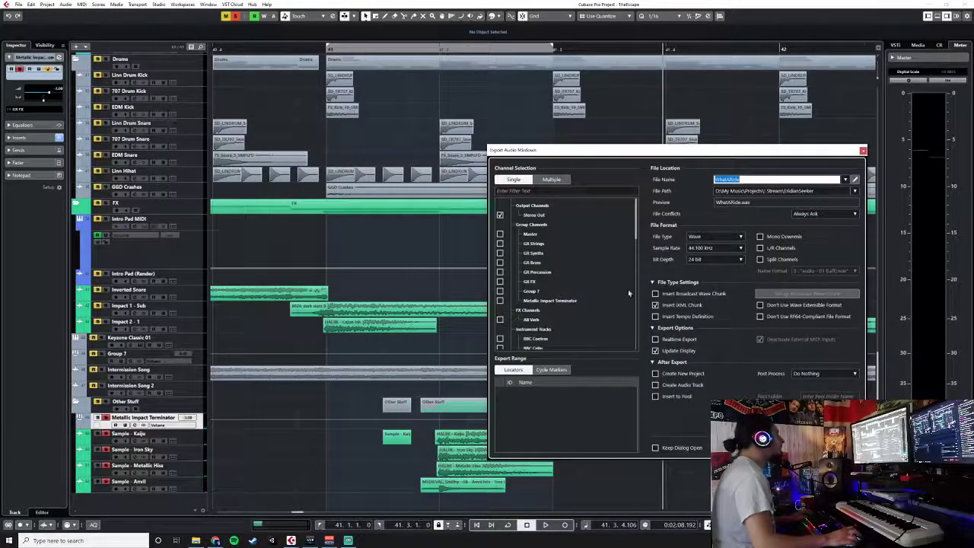
{"action": "left_click_drag", "start_coordinate": [748, 151], "coordinate": [973, 151]}
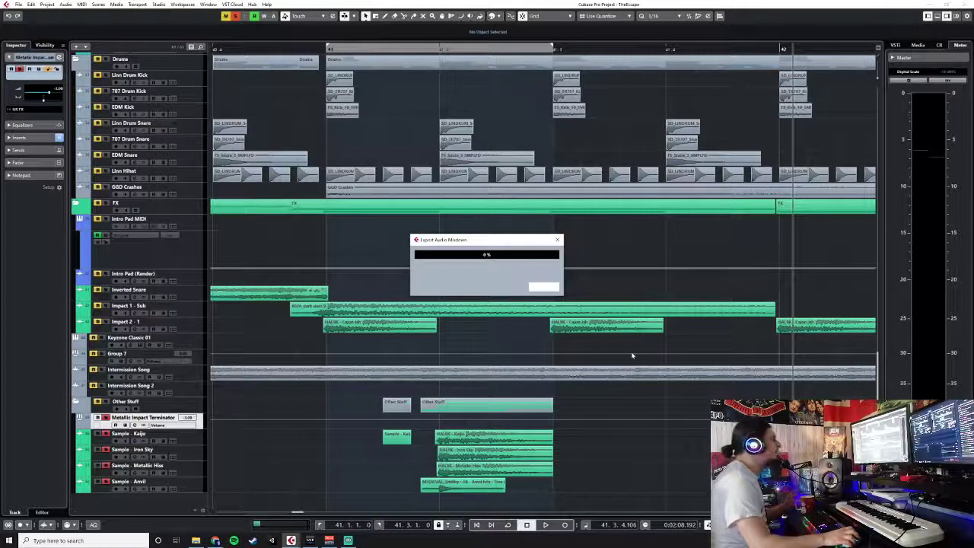
- Select the Metallic Impact Terminator group together with its four sample tracks and turn off their solo
{"action": "scroll", "coordinate": [428, 440], "scroll_direction": "down", "scroll_amount": 6}
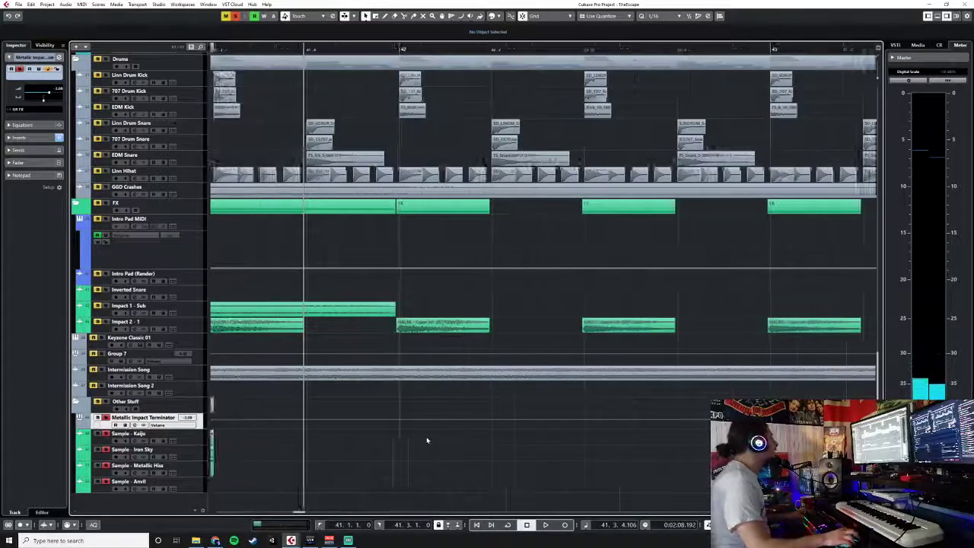
{"action": "left_click", "coordinate": [193, 483], "text": "shift"}
{"action": "key", "text": "s"}
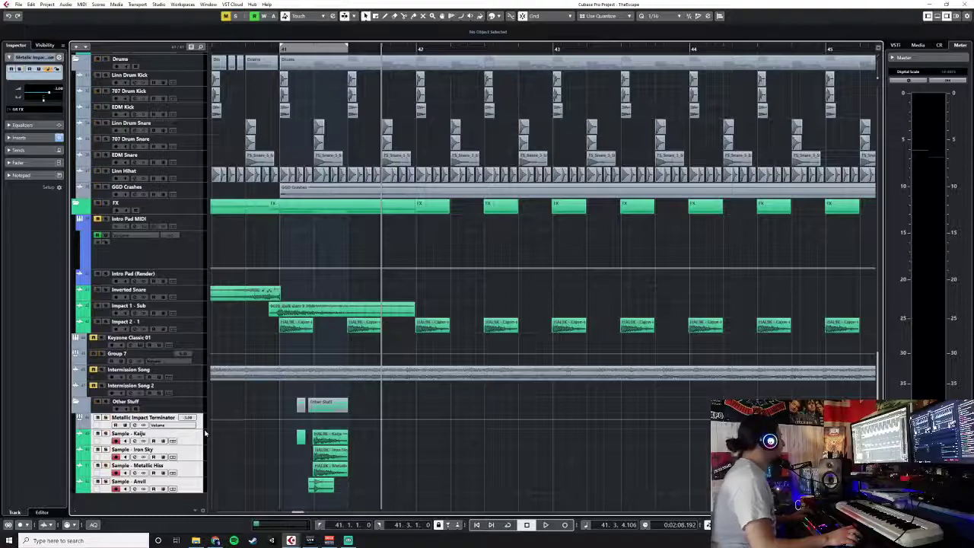
- Bypass the inserts of the Metallic Impact Terminator group and show its channel alongside the sample channels in the mixer
{"action": "left_click", "coordinate": [198, 420]}
{"action": "key", "text": "F3"}
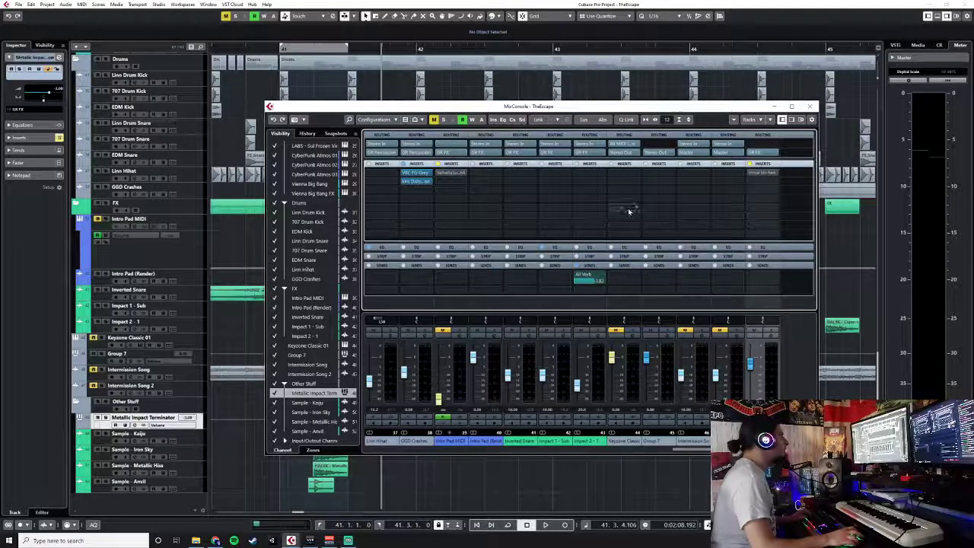
{"action": "left_click_drag", "start_coordinate": [706, 451], "coordinate": [752, 451]}
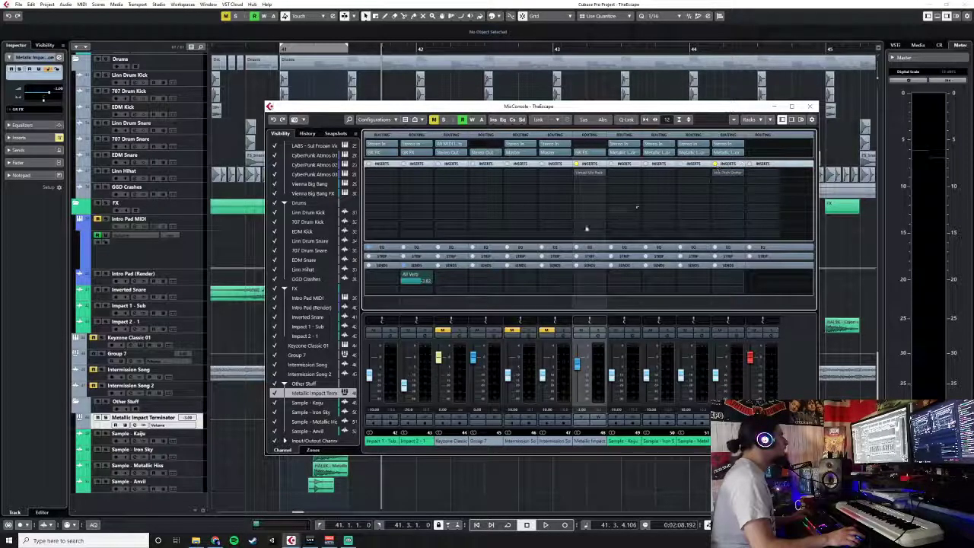
- Mute the Metallic Impact Terminator group, its four sample tracks and their audio events, and collapse the Other Stuff folder
{"action": "left_click", "coordinate": [194, 485], "text": "shift"}
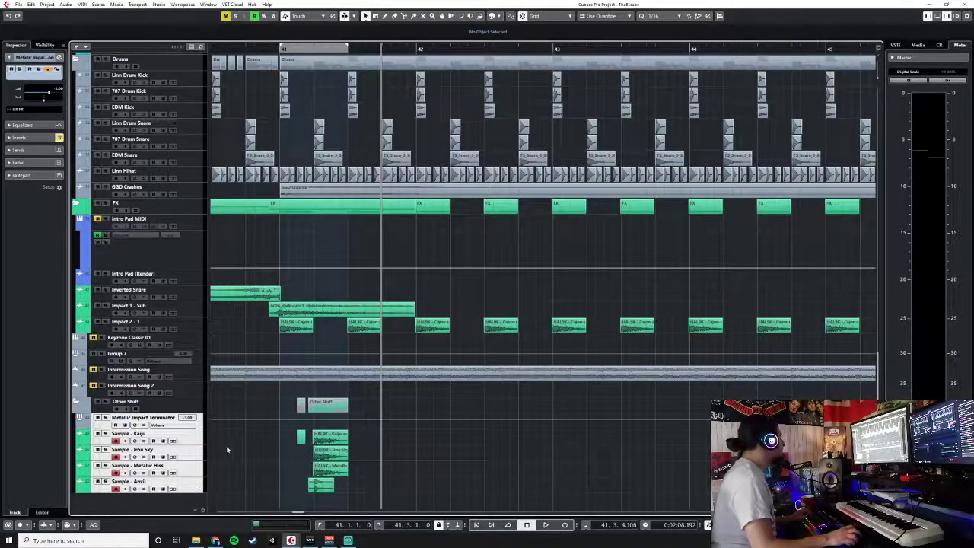
{"action": "right_click", "coordinate": [363, 452]}
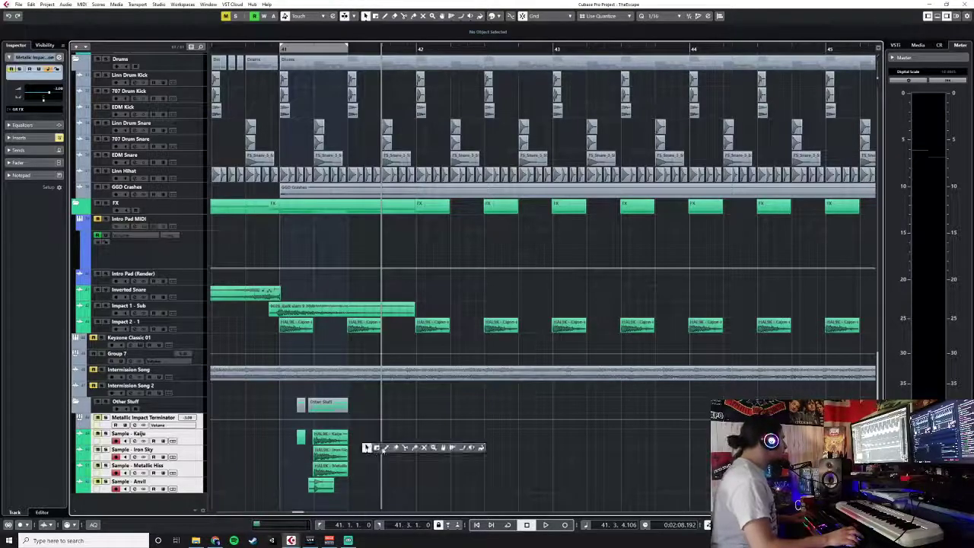
{"action": "left_click", "coordinate": [425, 449]}
{"action": "left_click_drag", "start_coordinate": [366, 428], "coordinate": [272, 492]}
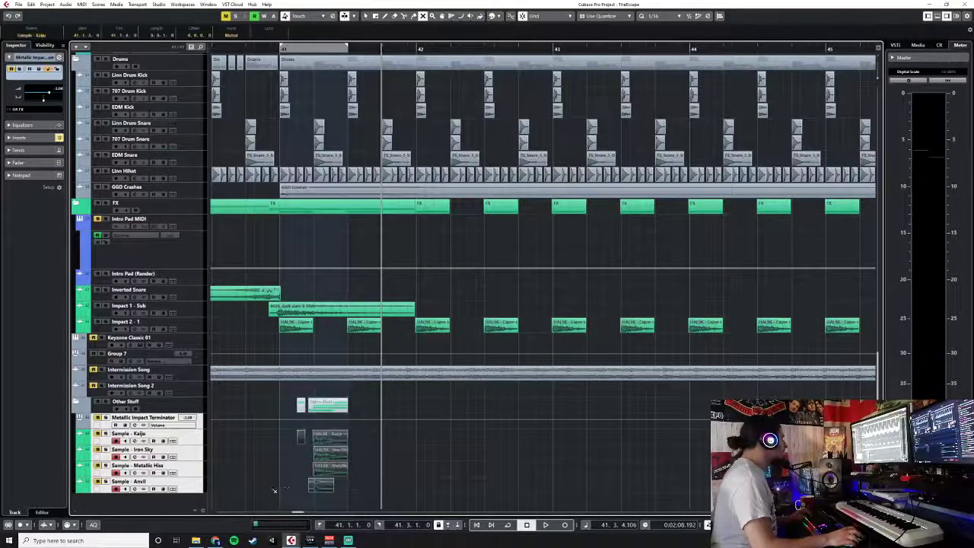
{"action": "scroll", "coordinate": [74, 404], "scroll_direction": "up", "scroll_amount": 3}
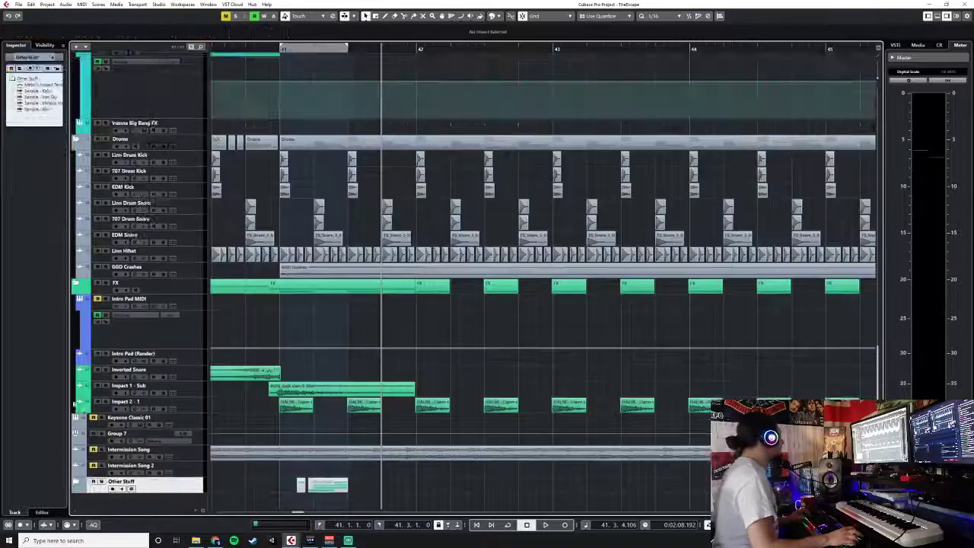
- Duplicate the Impact 2 - 1 track and rename the copy Impact 2 - 2
{"action": "left_click", "coordinate": [195, 403]}
{"action": "right_click", "coordinate": [195, 403]}
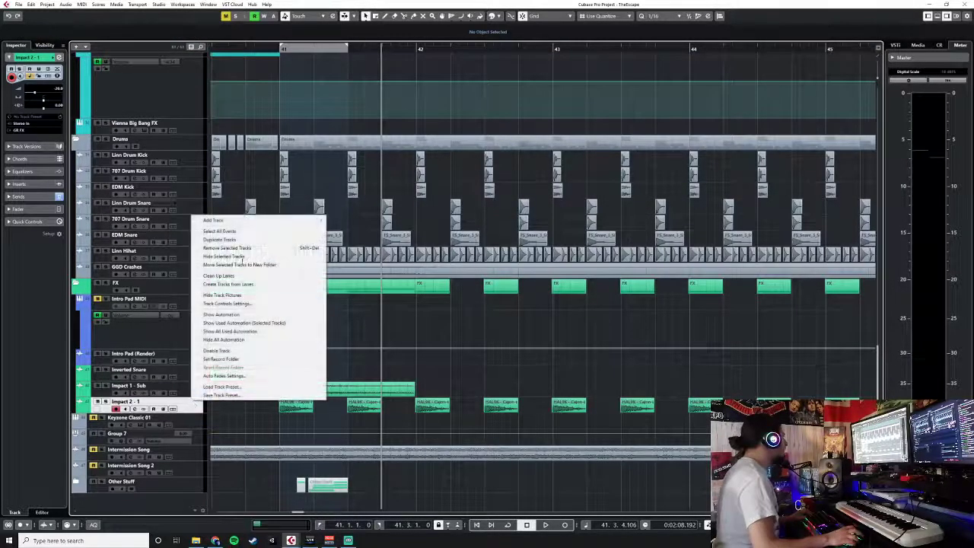
{"action": "left_click", "coordinate": [223, 240]}
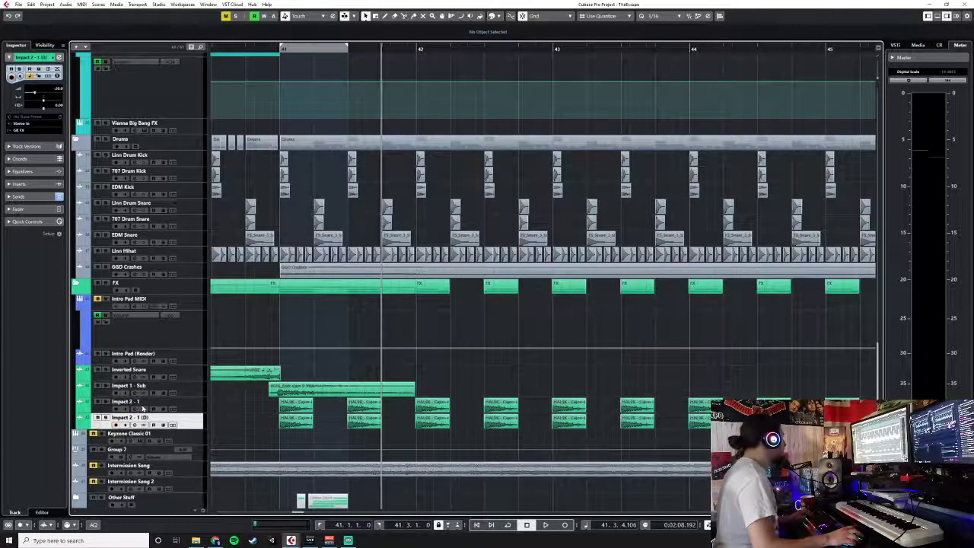
{"action": "double_click", "coordinate": [143, 417]}
{"action": "type", "text": "Impact 2 - 2"}
{"action": "key", "text": "Return"}
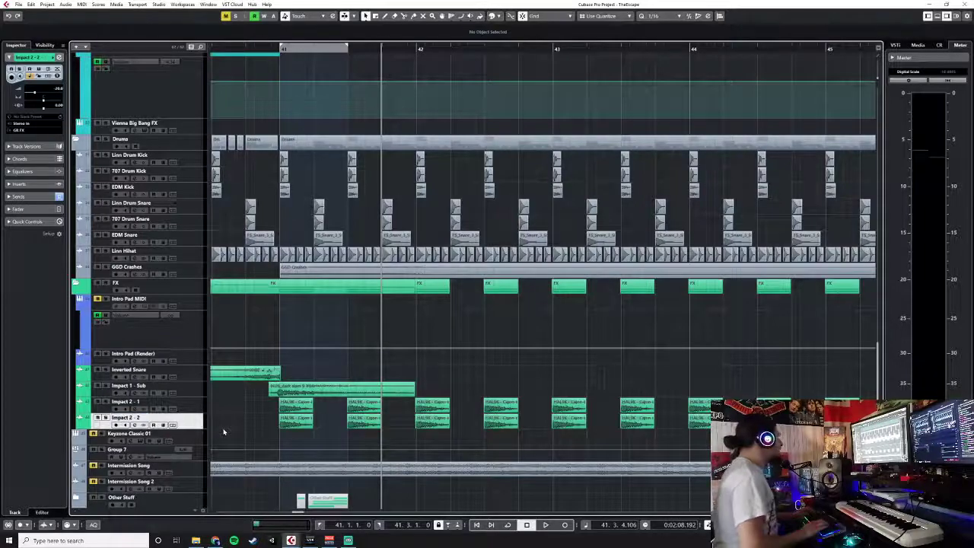
- Delete all the copied audio events from the Impact 2 - 2 track
{"action": "scroll", "coordinate": [241, 424], "scroll_direction": "right", "scroll_amount": 8}
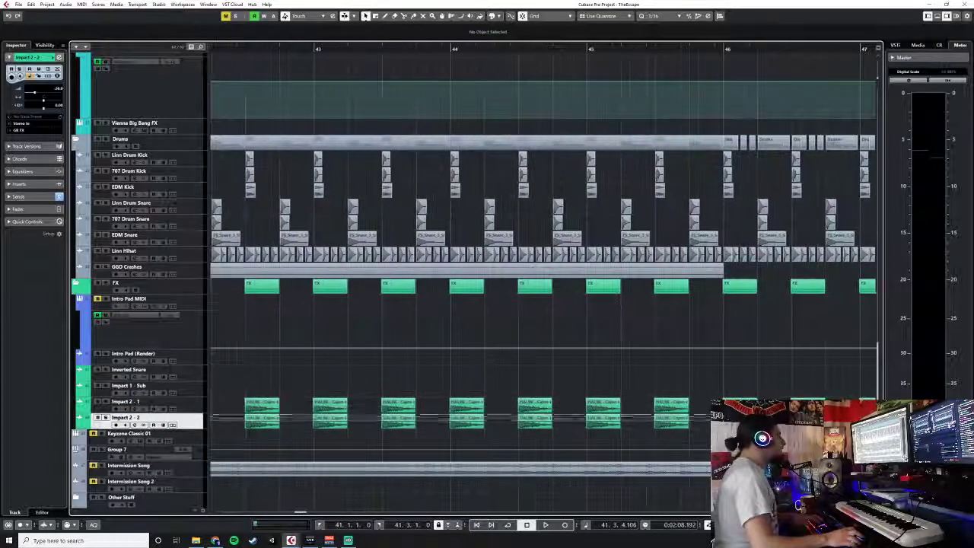
{"action": "key", "text": "Delete"}
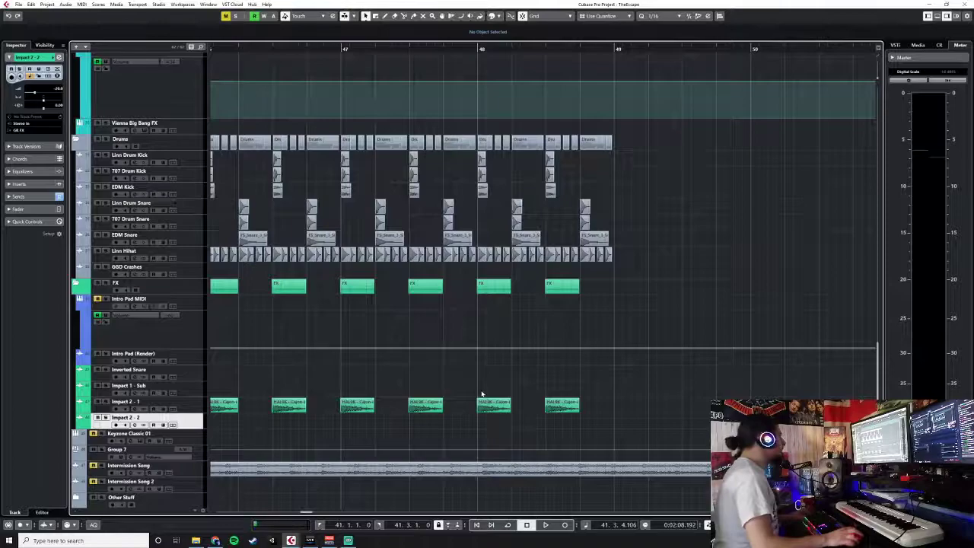
{"action": "scroll", "coordinate": [481, 393], "scroll_direction": "left", "scroll_amount": 8}
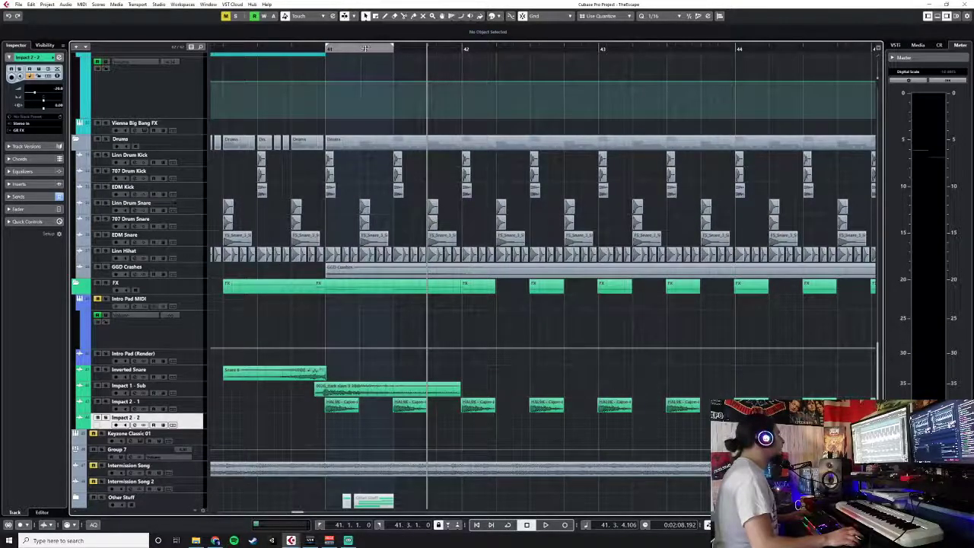
- Import the MetallicHitSkullCrusher Sample audio file onto the Impact 2 - 2 track at 41.2.1
{"action": "left_click", "coordinate": [358, 49]}
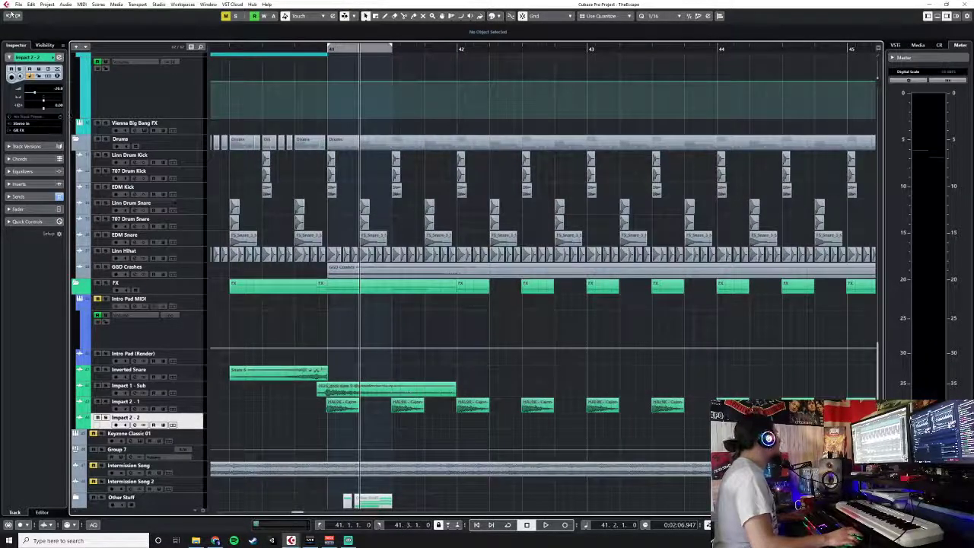
{"action": "left_click", "coordinate": [17, 5]}
{"action": "mouse_move", "coordinate": [54, 114]}
{"action": "left_click", "coordinate": [118, 114]}
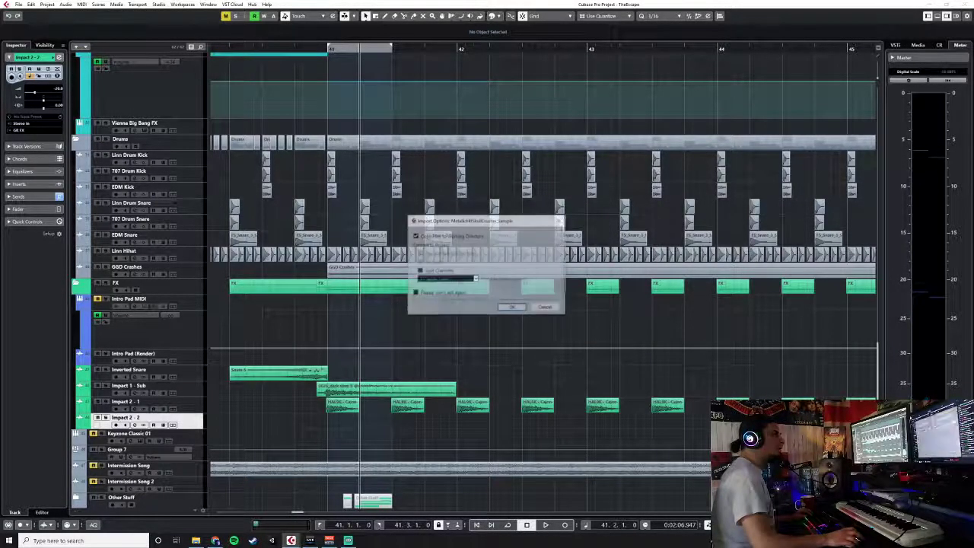
{"action": "left_click", "coordinate": [512, 308]}
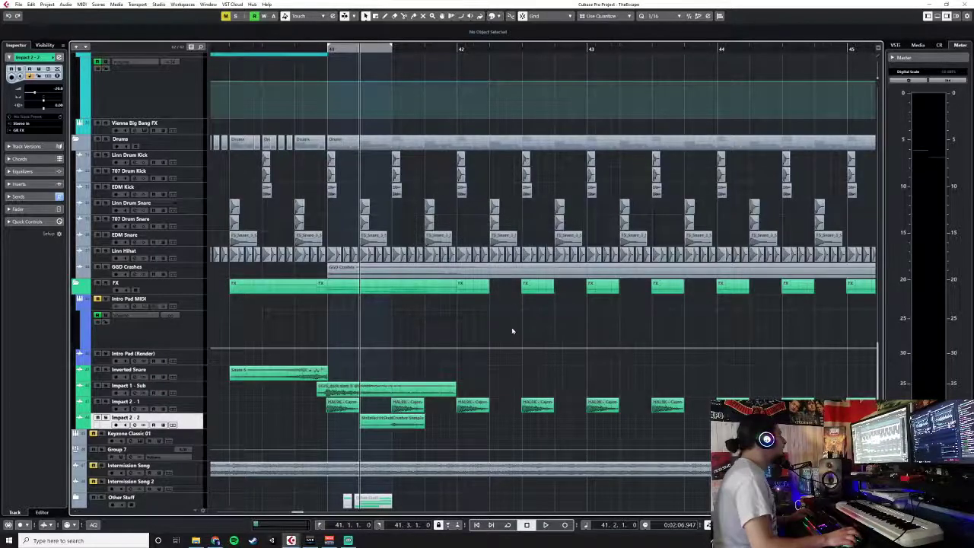
- Copy the imported metallic hit and paste it on the Impact 2 - 2 track at 41.4.1 and 42.2.1
{"action": "scroll", "coordinate": [410, 440], "scroll_direction": "up", "scroll_amount": 7}
{"action": "scroll", "coordinate": [400, 436], "scroll_direction": "down", "scroll_amount": 4}
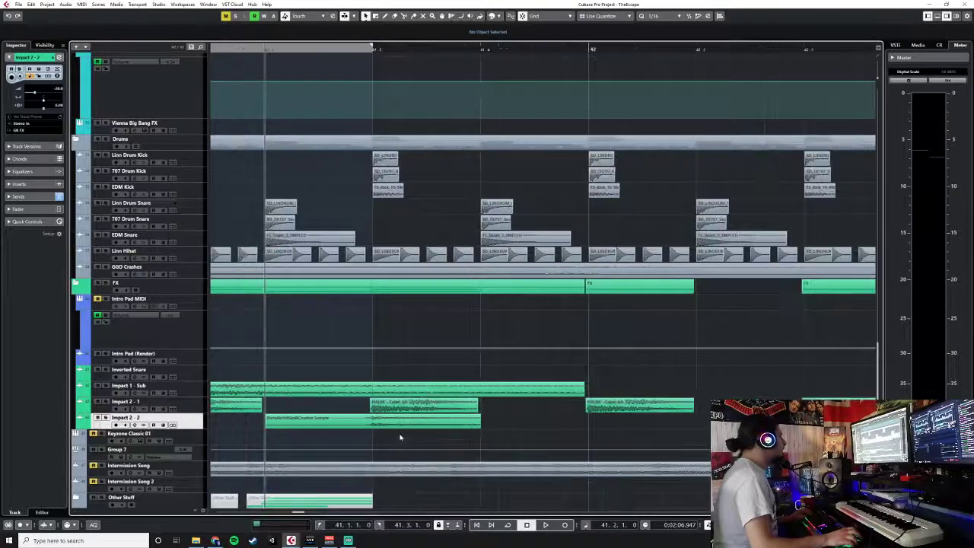
{"action": "left_click", "coordinate": [391, 428]}
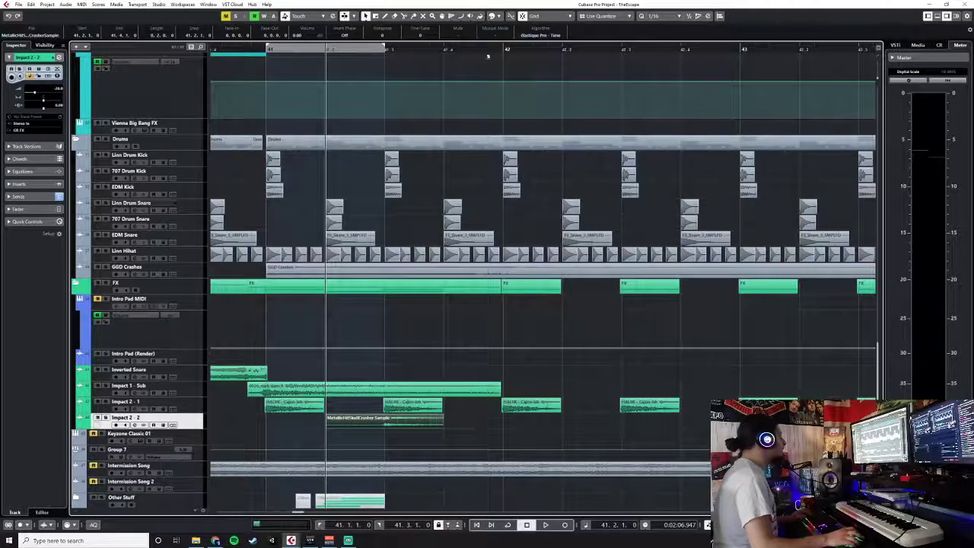
{"action": "left_click", "coordinate": [450, 55]}
{"action": "key", "text": "ctrl+v"}
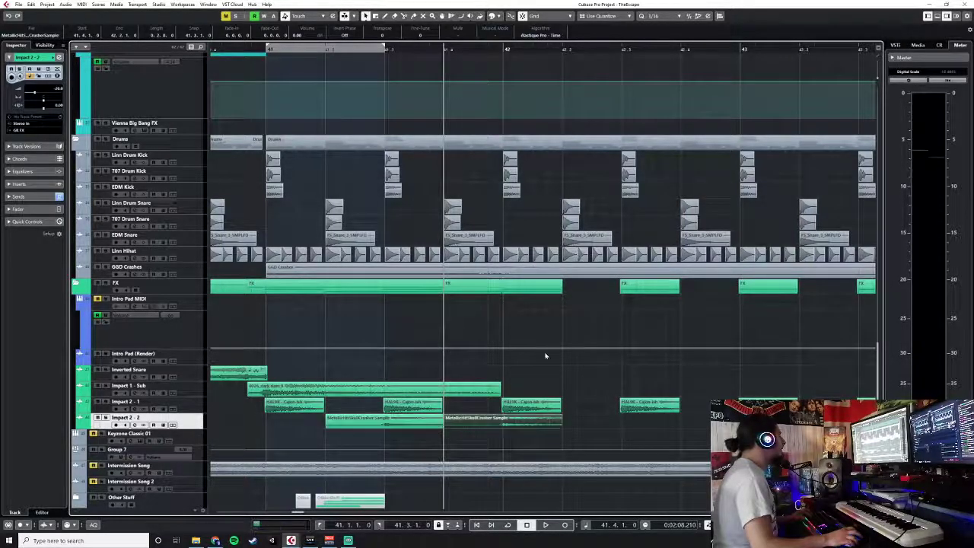
{"action": "left_click", "coordinate": [563, 54]}
{"action": "key", "text": "ctrl+v"}
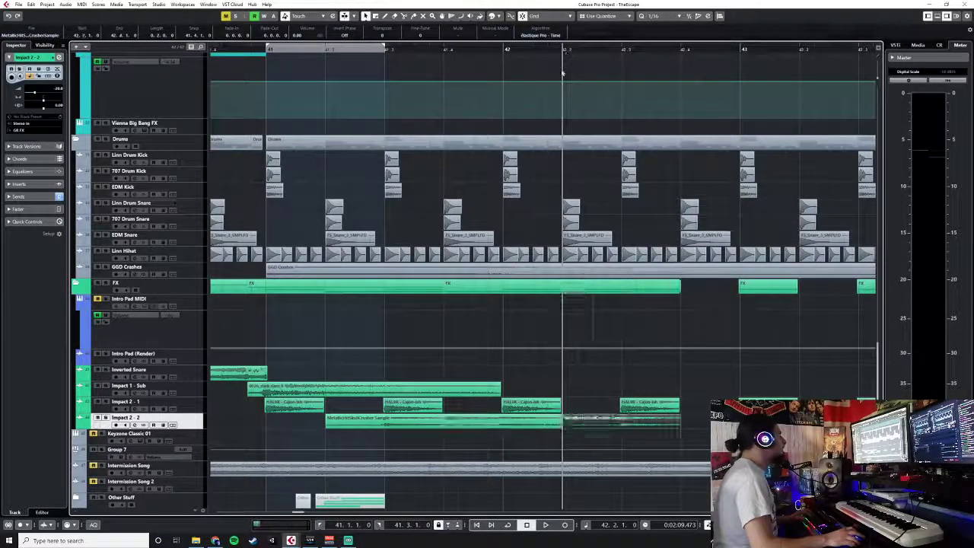
- Turn the bypassed inserts of the Master channel back on in the mixer
{"action": "scroll", "coordinate": [483, 351], "scroll_direction": "down", "scroll_amount": 3}
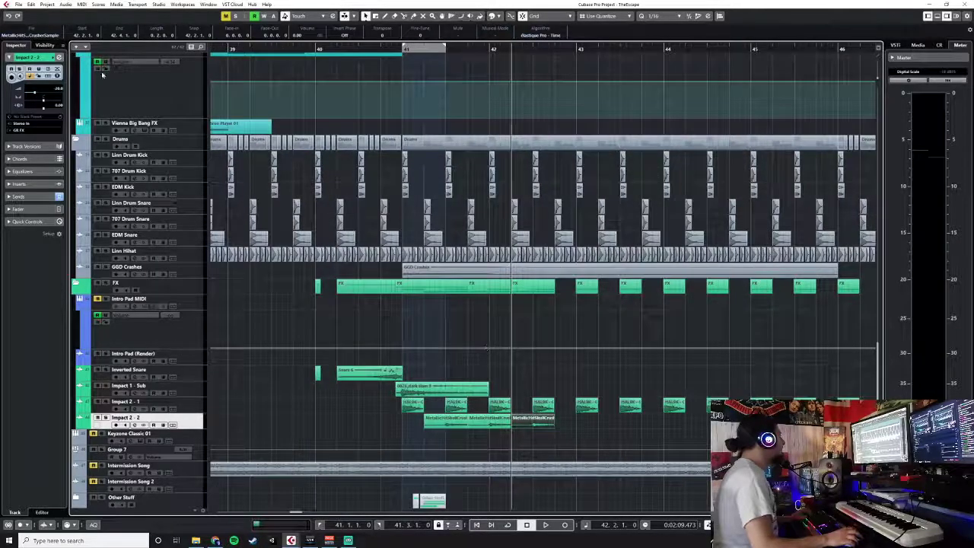
{"action": "scroll", "coordinate": [238, 315], "scroll_direction": "up", "scroll_amount": 10}
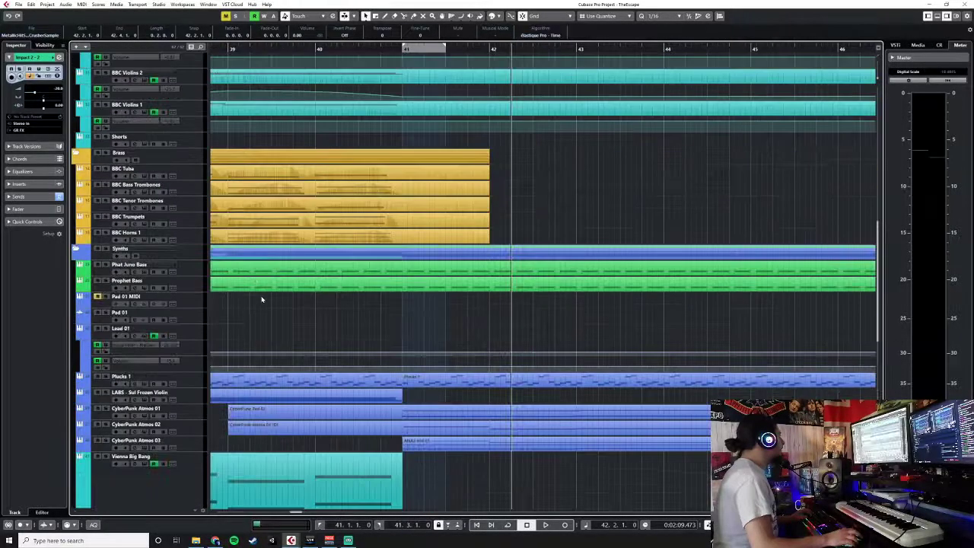
{"action": "key", "text": "F3"}
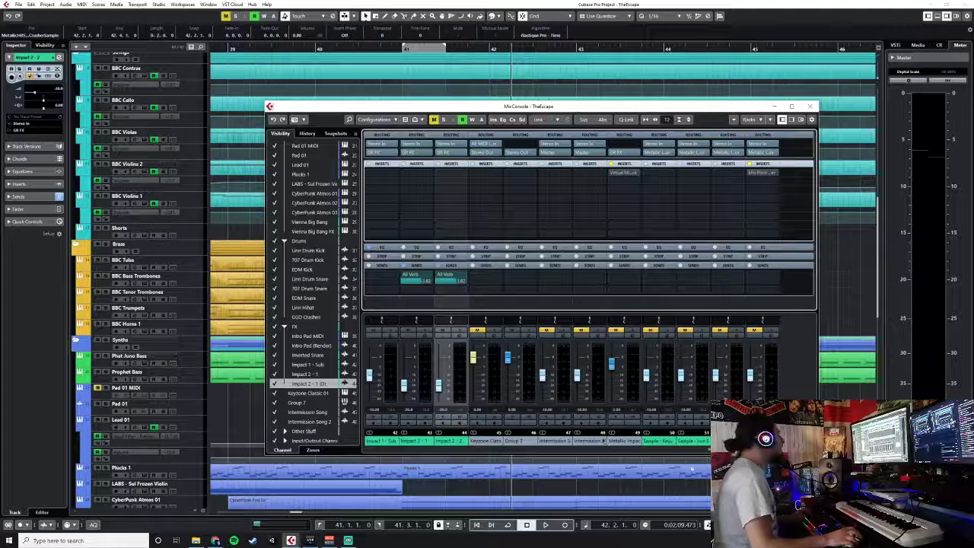
{"action": "left_click_drag", "start_coordinate": [754, 449], "coordinate": [301, 446]}
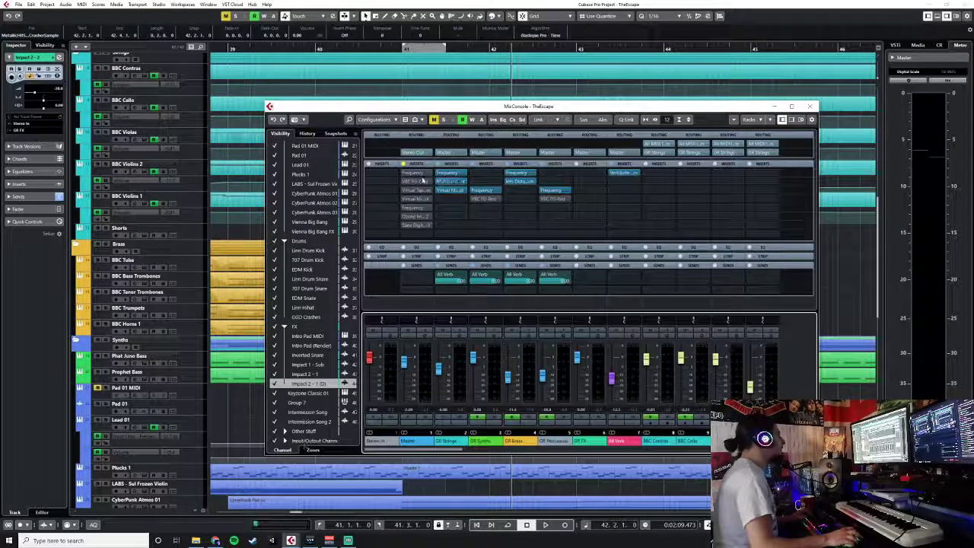
{"action": "left_click", "coordinate": [810, 106]}
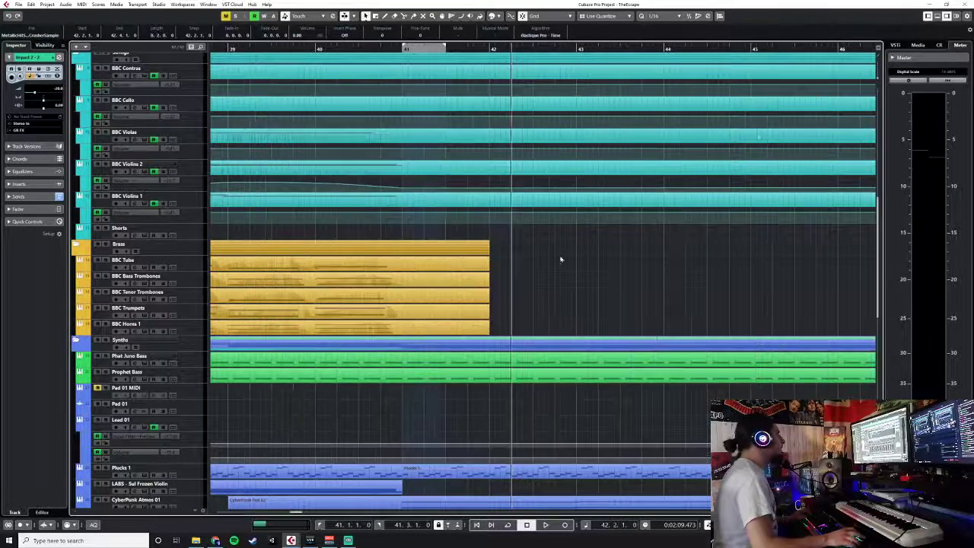
- Select the three metallic hits, copy them to 42.4.1, and paste the resulting six hits again at 44.2.1
{"action": "scroll", "coordinate": [533, 305], "scroll_direction": "down", "scroll_amount": 10}
{"action": "scroll", "coordinate": [495, 343], "scroll_direction": "up", "scroll_amount": 3}
{"action": "scroll", "coordinate": [466, 370], "scroll_direction": "down", "scroll_amount": 3}
{"action": "left_click_drag", "start_coordinate": [565, 416], "coordinate": [488, 404]}
{"action": "left_click_drag", "start_coordinate": [430, 425], "coordinate": [560, 403]}
{"action": "left_click", "coordinate": [556, 50]}
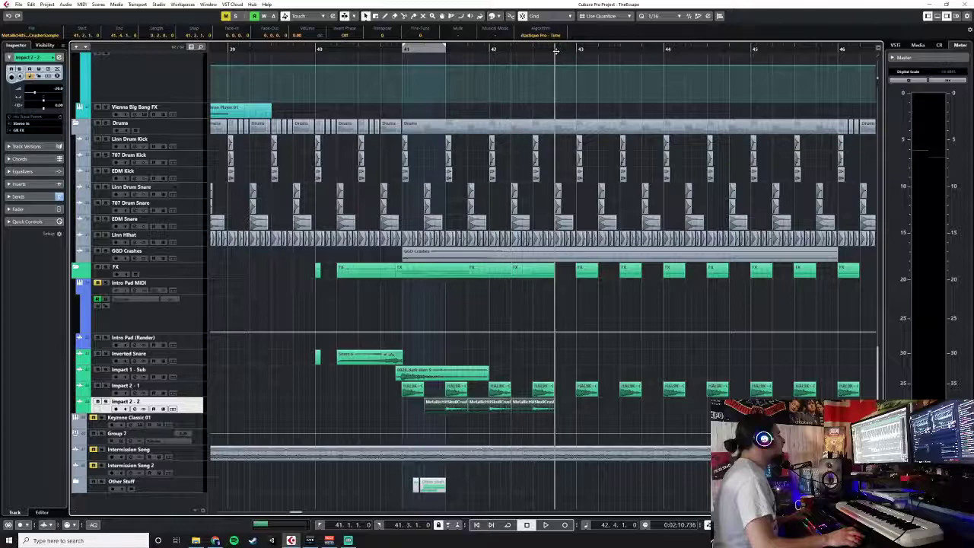
{"action": "key", "text": "ctrl+d"}
{"action": "left_click", "coordinate": [686, 51]}
{"action": "key", "text": "ctrl+v"}
{"action": "scroll", "coordinate": [783, 370], "scroll_direction": "right", "scroll_amount": 4}
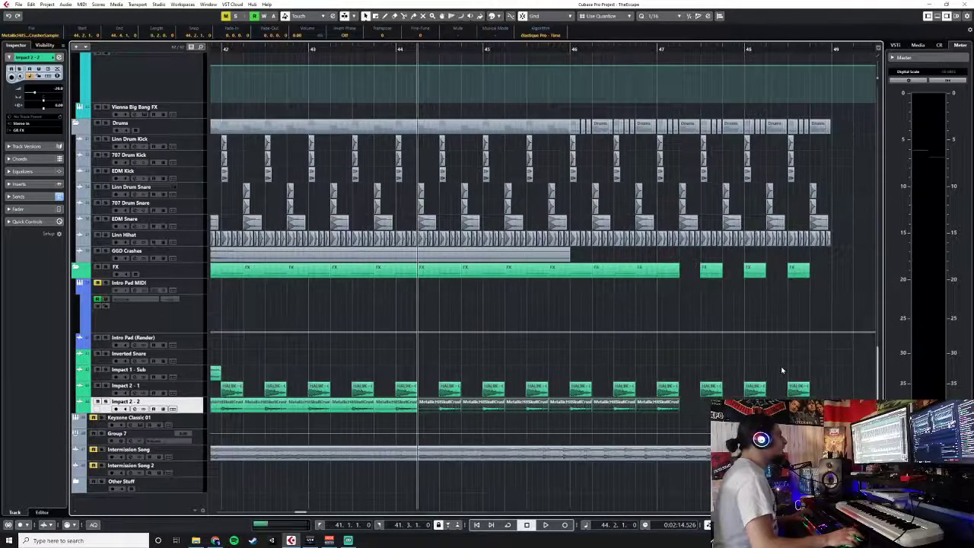
- Paste six more metallic hits at 47.2.1 and delete the copies beyond the last Impact 2 - 1 event
{"action": "scroll", "coordinate": [783, 370], "scroll_direction": "right", "scroll_amount": 2}
{"action": "left_click", "coordinate": [543, 51]}
{"action": "key", "text": "ctrl+v"}
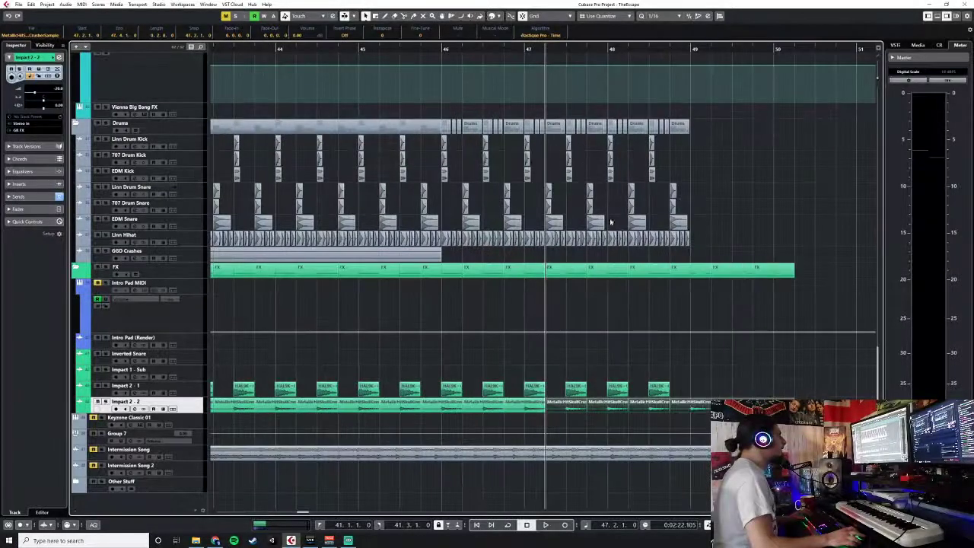
{"action": "left_click_drag", "start_coordinate": [684, 424], "coordinate": [878, 406]}
{"action": "key", "text": "Delete"}
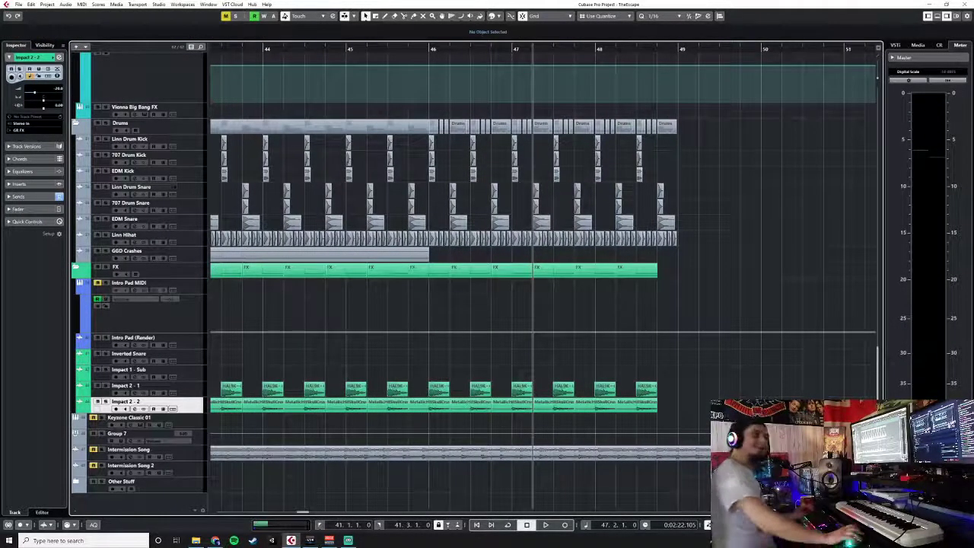
- Play the song from just before bar 40 to hear the metallic hits together with the drums
{"action": "scroll", "coordinate": [369, 377], "scroll_direction": "left", "scroll_amount": 6}
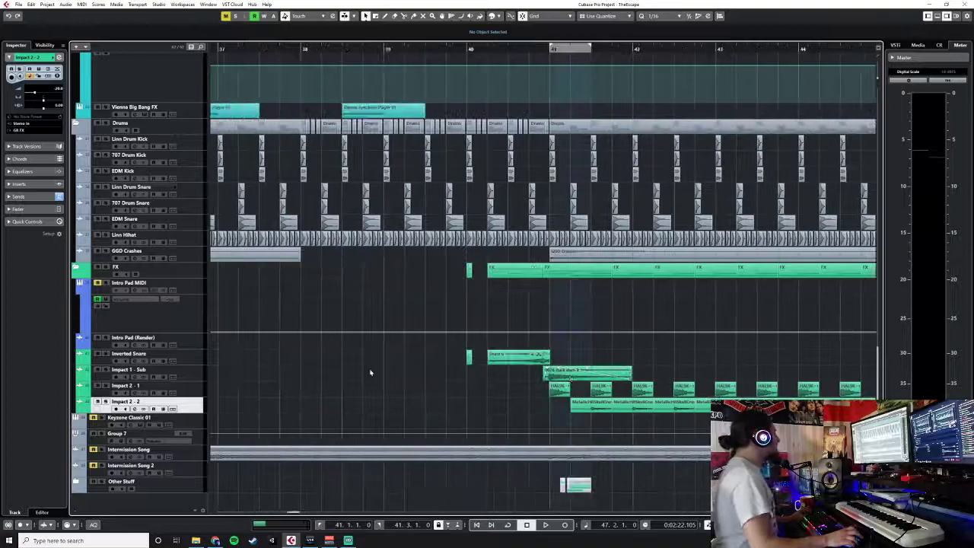
{"action": "left_click", "coordinate": [463, 63]}
{"action": "key", "text": "space"}
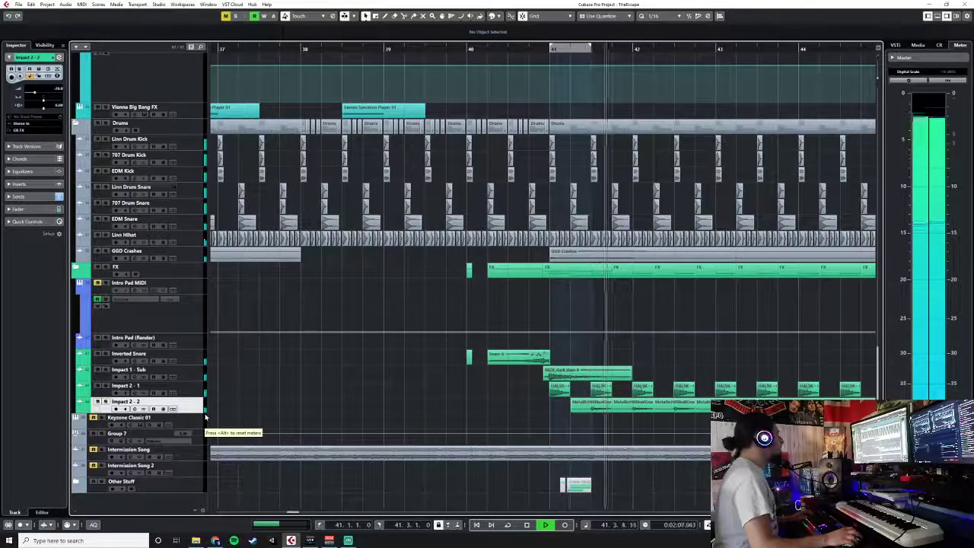
{"action": "key", "text": "space"}
- Select every metallic hit on the Impact 2 - 2 track and move them earlier so the first starts at 41.1.1
{"action": "left_click", "coordinate": [592, 407]}
{"action": "scroll", "coordinate": [592, 407], "scroll_direction": "right", "scroll_amount": 8}
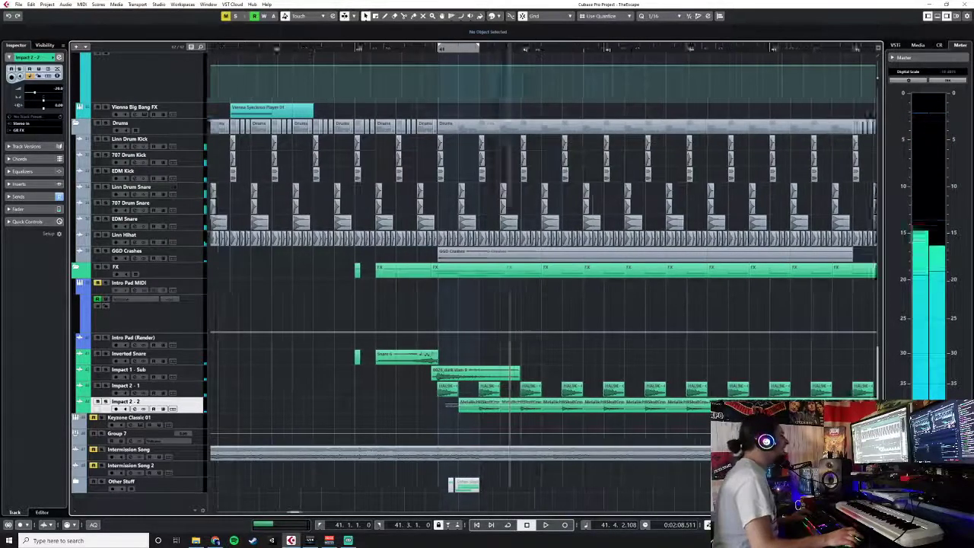
{"action": "left_click", "coordinate": [271, 406], "text": "shift"}
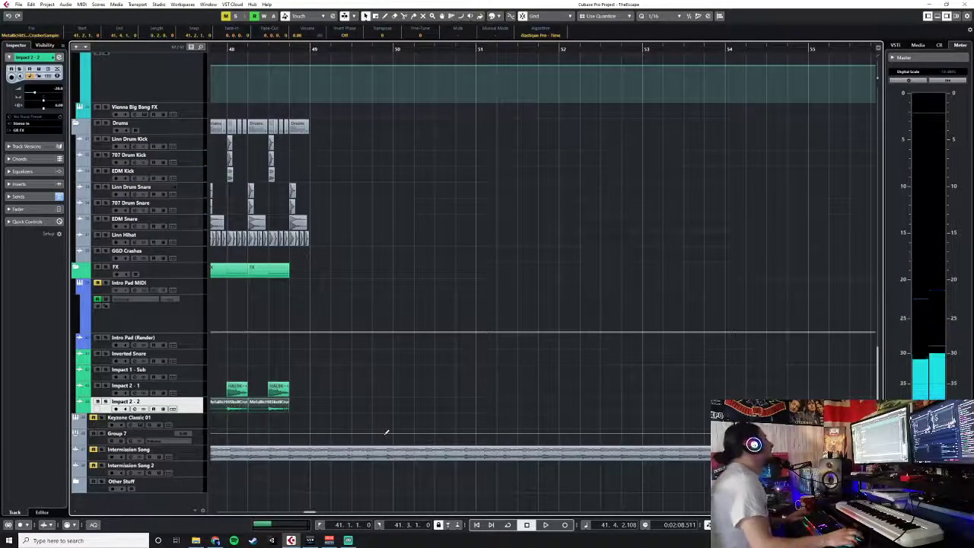
{"action": "scroll", "coordinate": [387, 433], "scroll_direction": "up", "scroll_amount": 2}
{"action": "scroll", "coordinate": [387, 432], "scroll_direction": "left", "scroll_amount": 8}
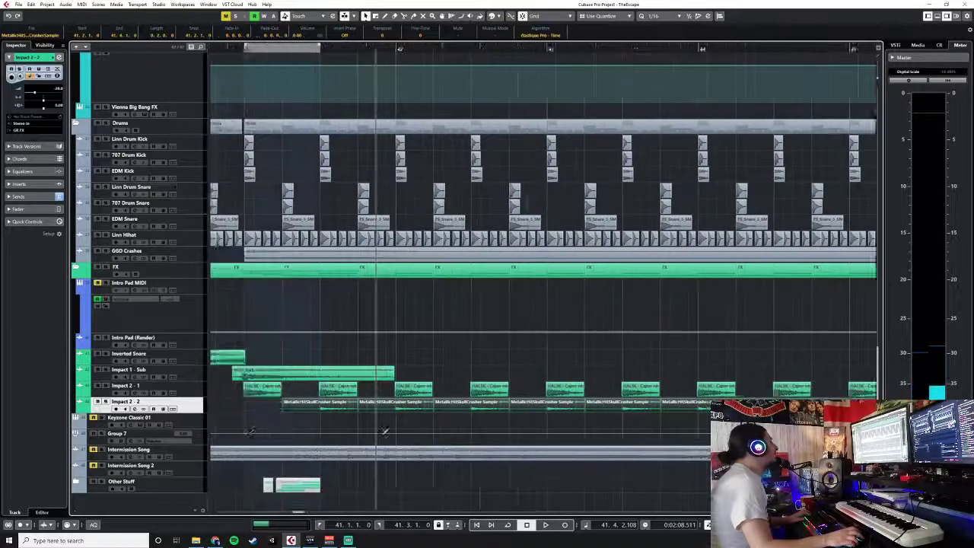
{"action": "scroll", "coordinate": [386, 431], "scroll_direction": "left", "scroll_amount": 3}
{"action": "left_click_drag", "start_coordinate": [454, 408], "coordinate": [417, 409]}
- Play the transition into bar 41 to hear the metallic hits in their new position
{"action": "left_click", "coordinate": [226, 50]}
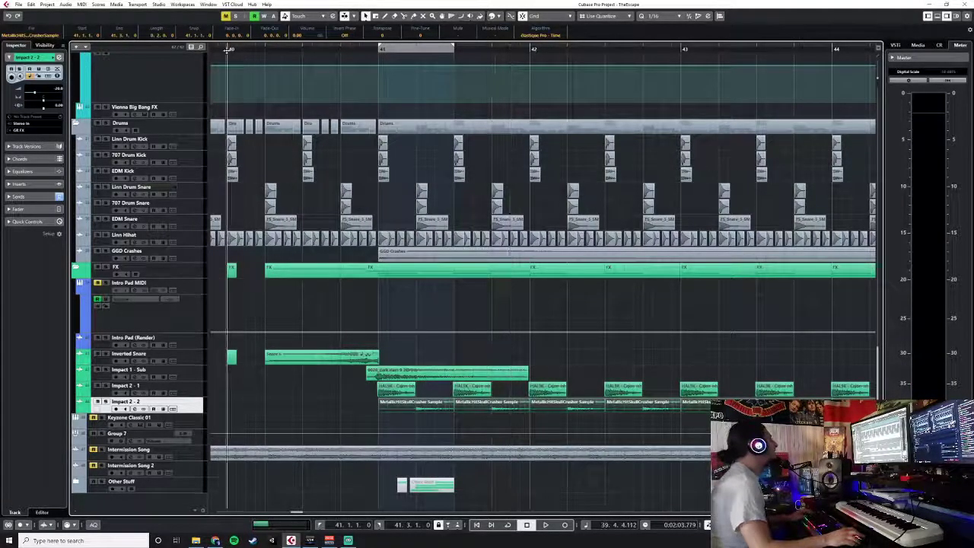
{"action": "left_click", "coordinate": [470, 320]}
{"action": "key", "text": "space"}
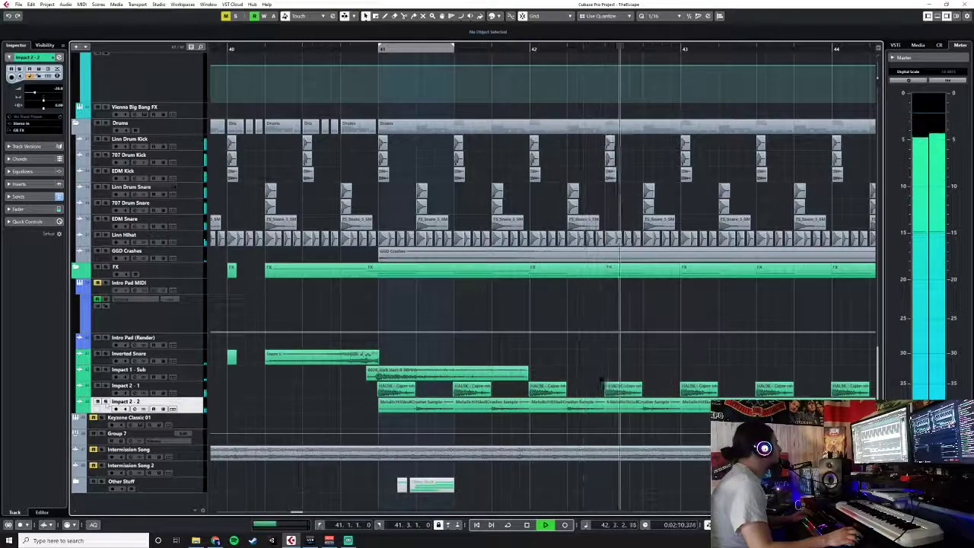
- Play the song from before bar 41 to bar 47 to hear the metallic hits in the full mix
{"action": "left_click", "coordinate": [106, 402]}
{"action": "key", "text": "space"}
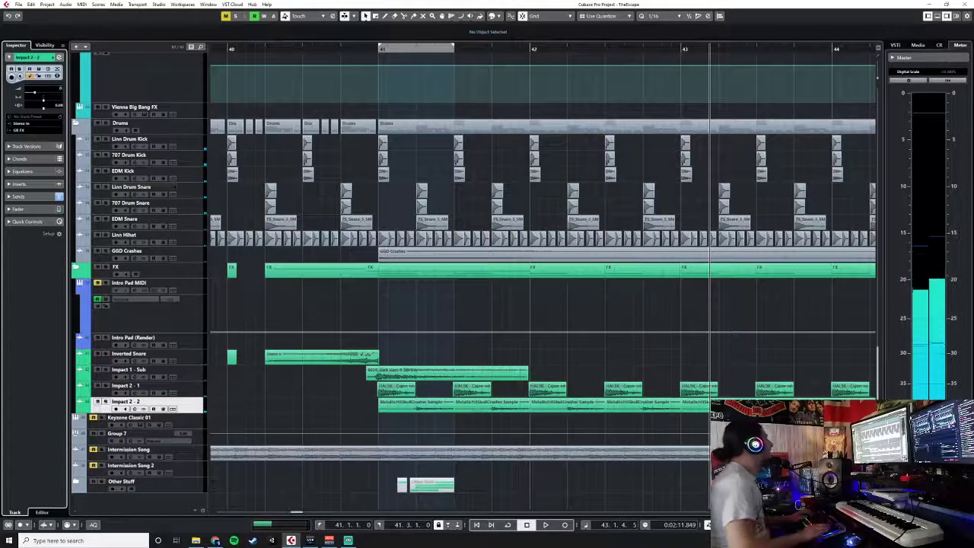
{"action": "left_click", "coordinate": [338, 63]}
{"action": "key", "text": "space"}
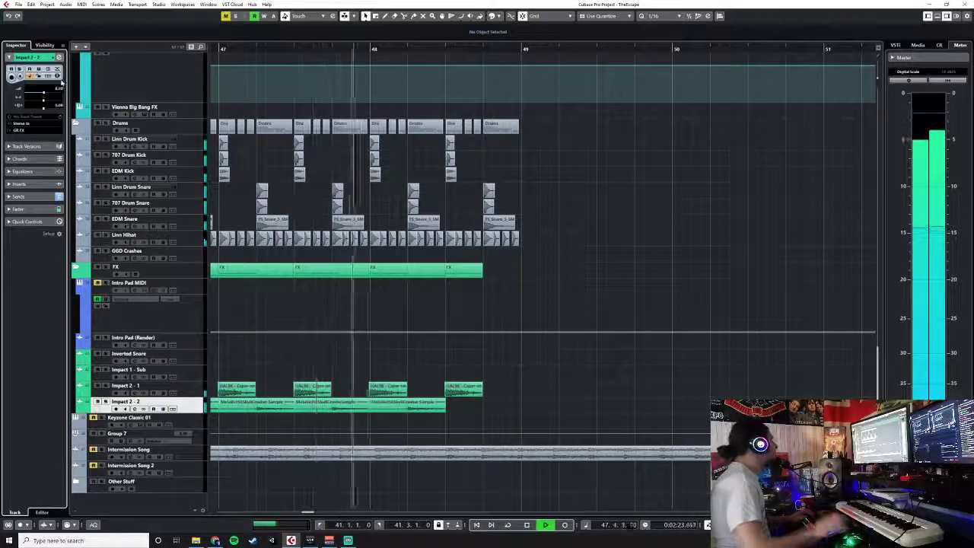
{"action": "key", "text": "space"}
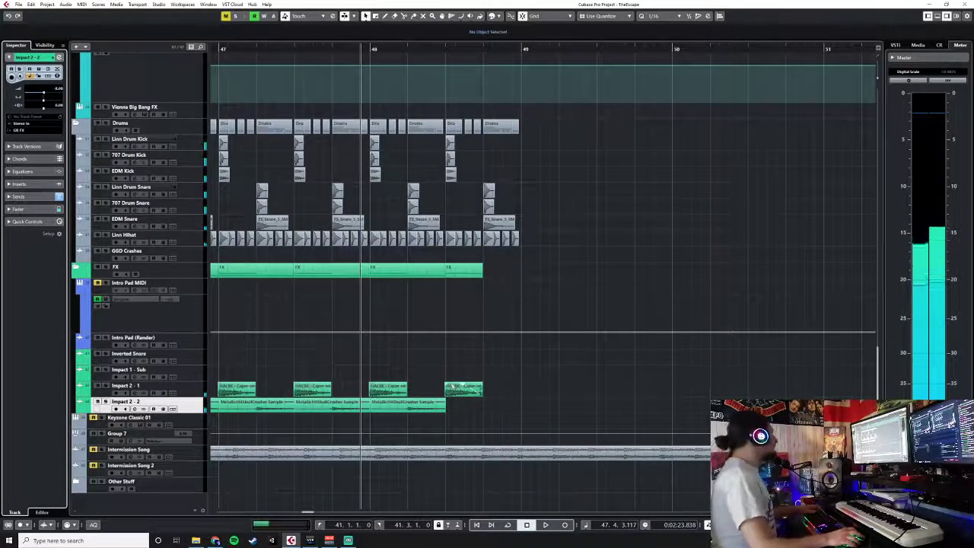
{"action": "key", "text": "F3"}
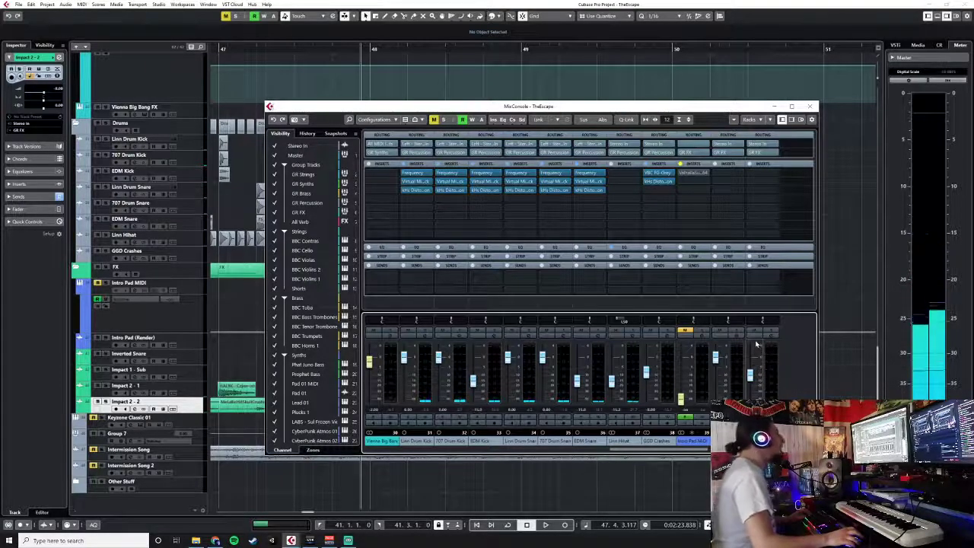
{"action": "left_click_drag", "start_coordinate": [661, 452], "coordinate": [707, 461]}
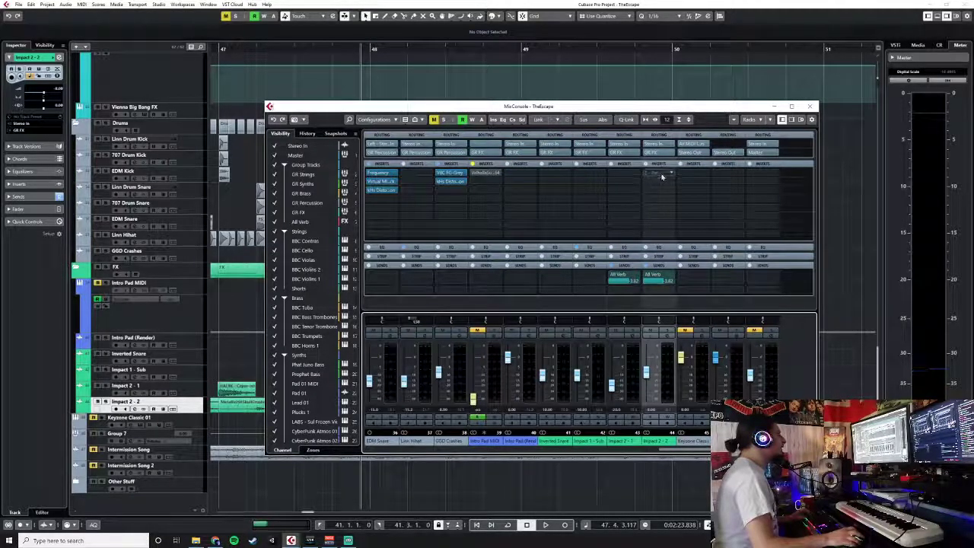
{"action": "left_click", "coordinate": [670, 281]}
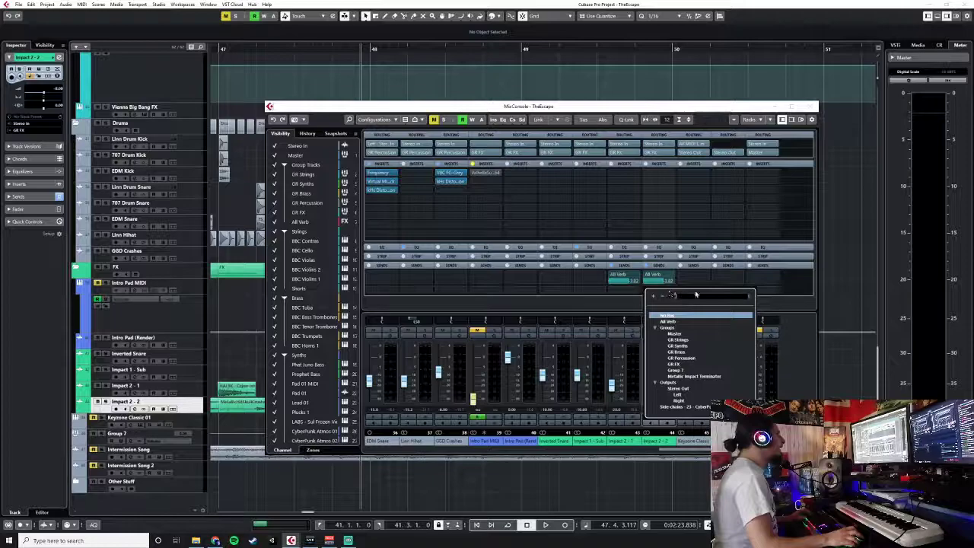
{"action": "left_click", "coordinate": [811, 365]}
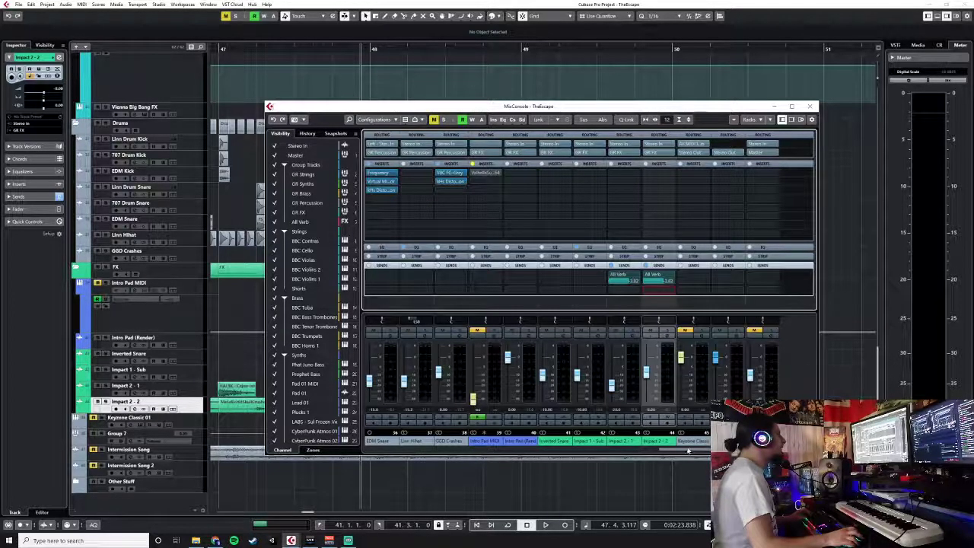
{"action": "left_click_drag", "start_coordinate": [689, 451], "coordinate": [625, 493]}
{"action": "left_click", "coordinate": [810, 107]}
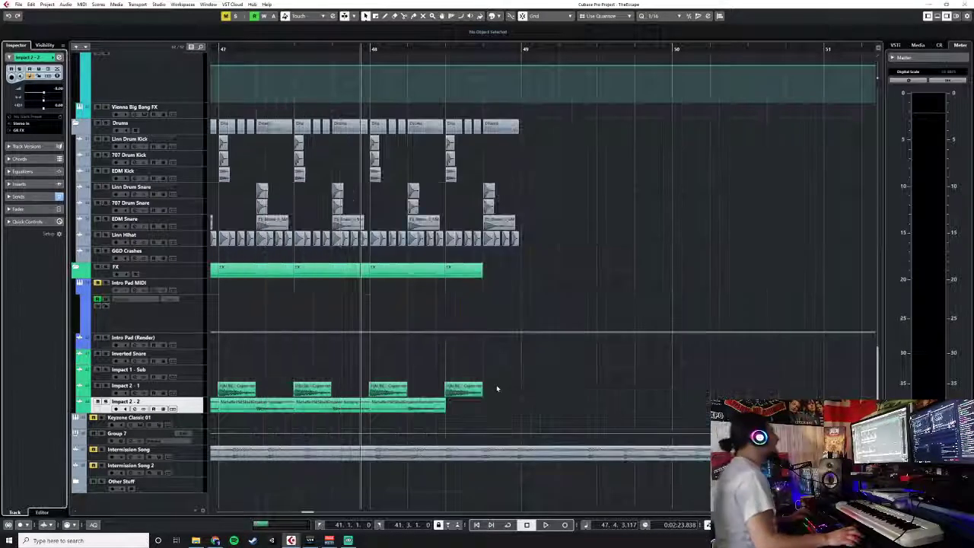
- Play the song from just before bar 41 to judge the metallic hits against the drums
{"action": "scroll", "coordinate": [496, 388], "scroll_direction": "down", "scroll_amount": 2}
{"action": "scroll", "coordinate": [497, 389], "scroll_direction": "right", "scroll_amount": 3}
{"action": "scroll", "coordinate": [497, 388], "scroll_direction": "left", "scroll_amount": 5}
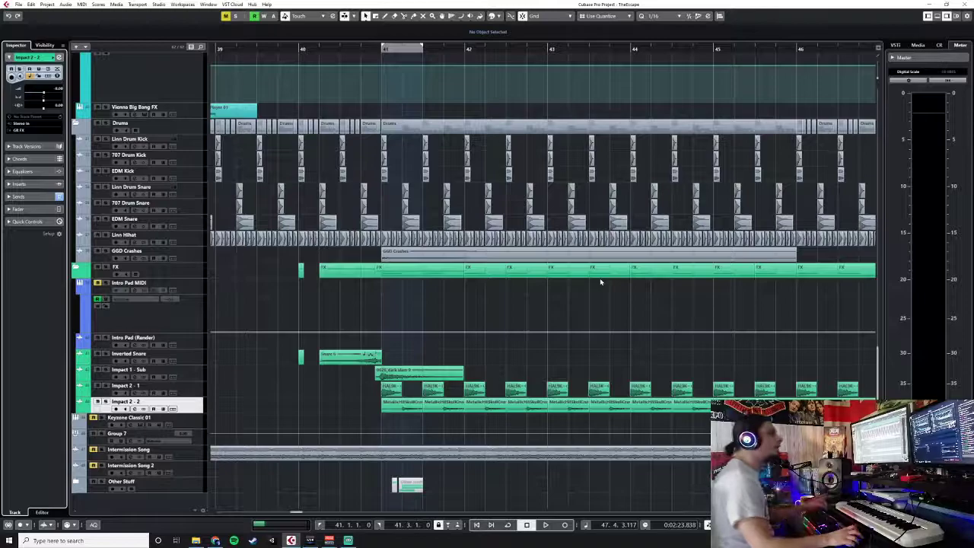
{"action": "left_click", "coordinate": [362, 50]}
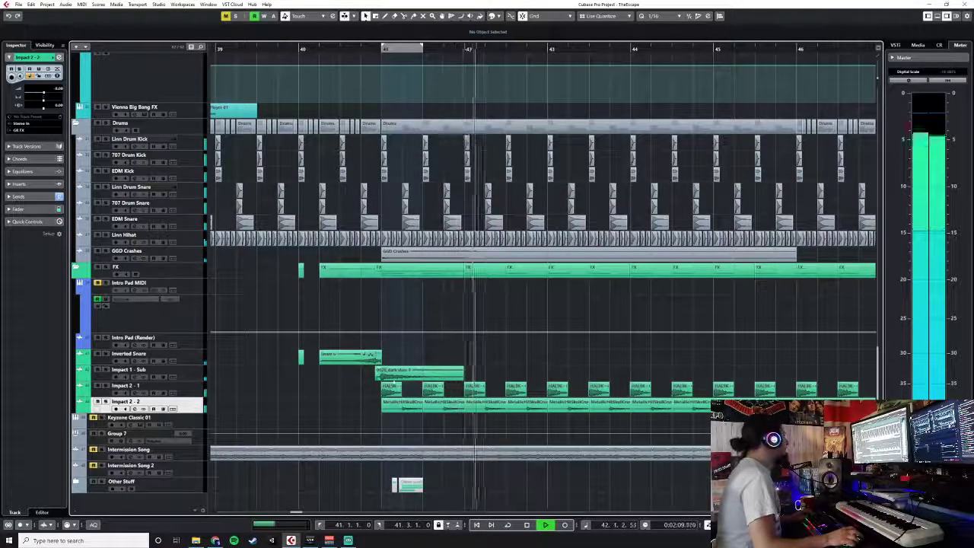
- Insert the OTT multiband compressor on the Impact 2 - 2 channel and close the mixer
{"action": "key", "text": "F3"}
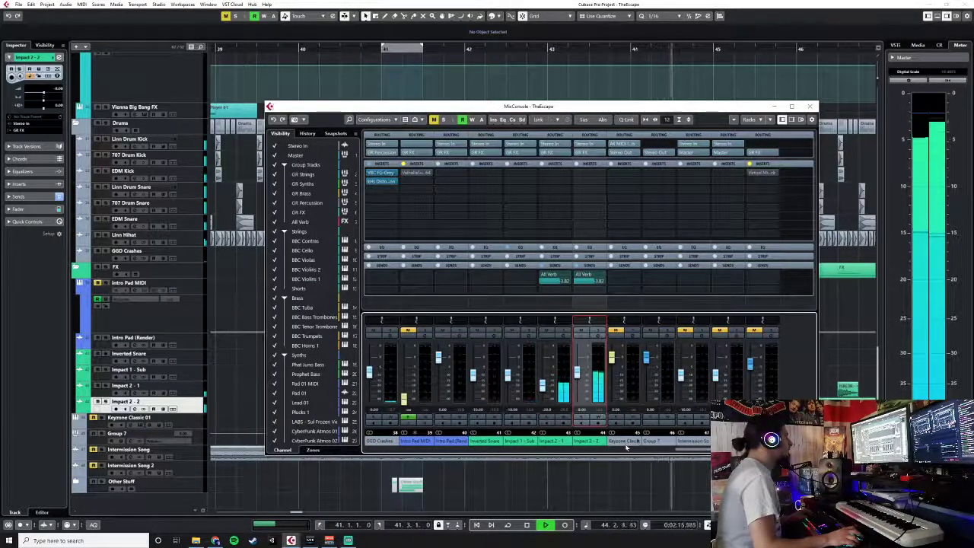
{"action": "key", "text": "space"}
{"action": "left_click", "coordinate": [593, 173]}
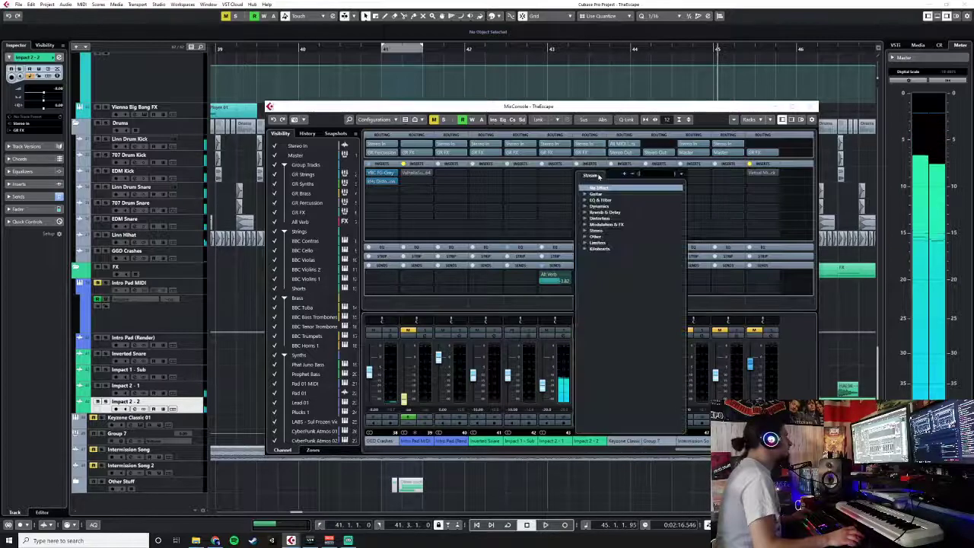
{"action": "type", "text": "ott"}
{"action": "key", "text": "Return"}
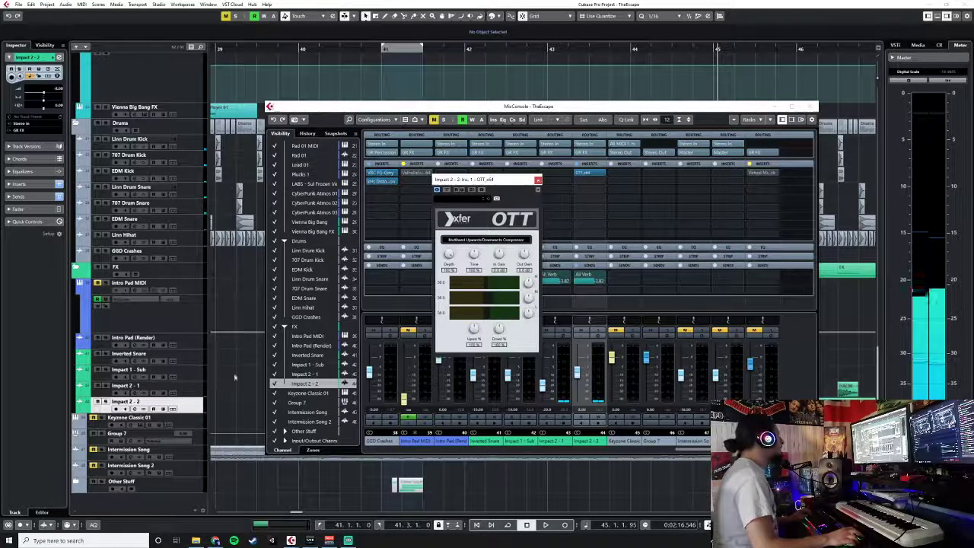
{"action": "key", "text": "F3"}
- Play from just before bar 41 to hear OTT on the metallic hits, and close the plug-in window
{"action": "left_click", "coordinate": [354, 50]}
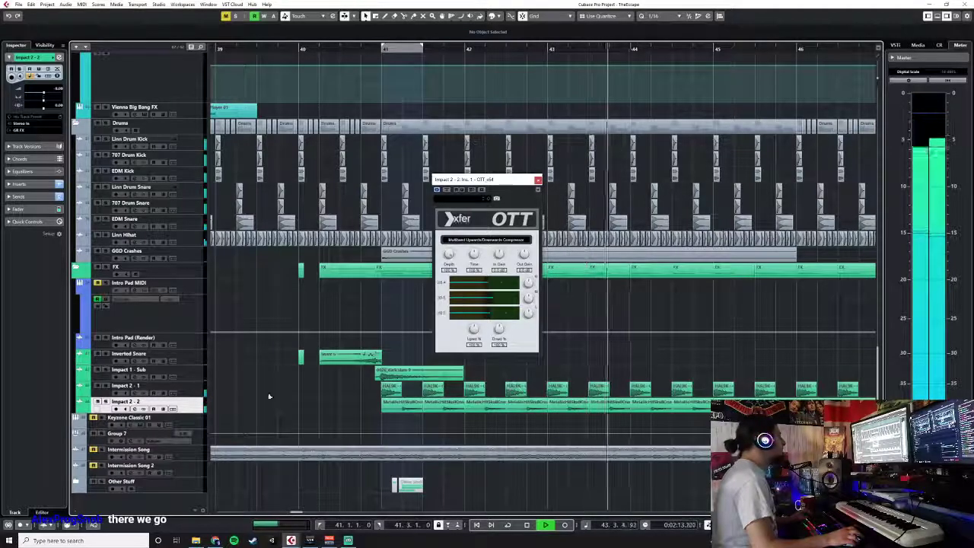
{"action": "left_click", "coordinate": [106, 401]}
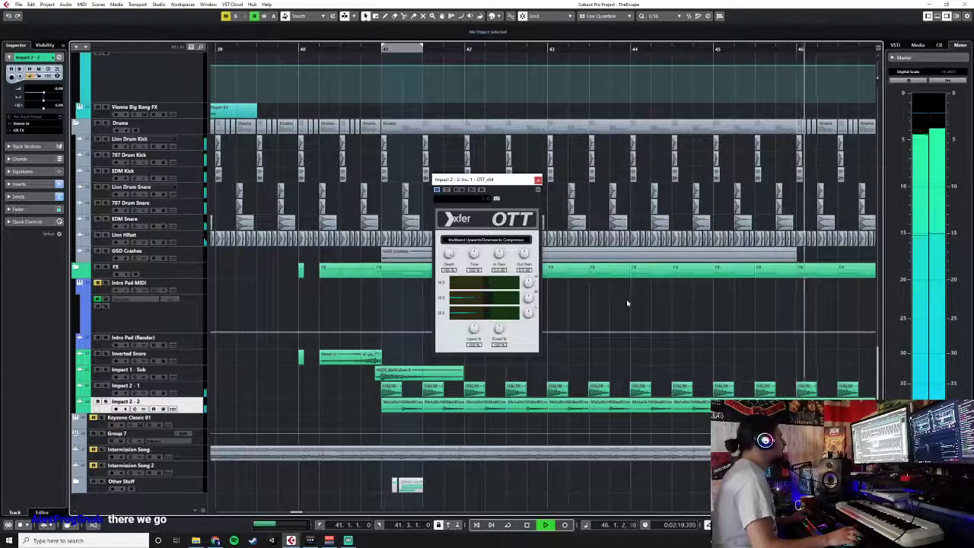
{"action": "left_click", "coordinate": [538, 180]}
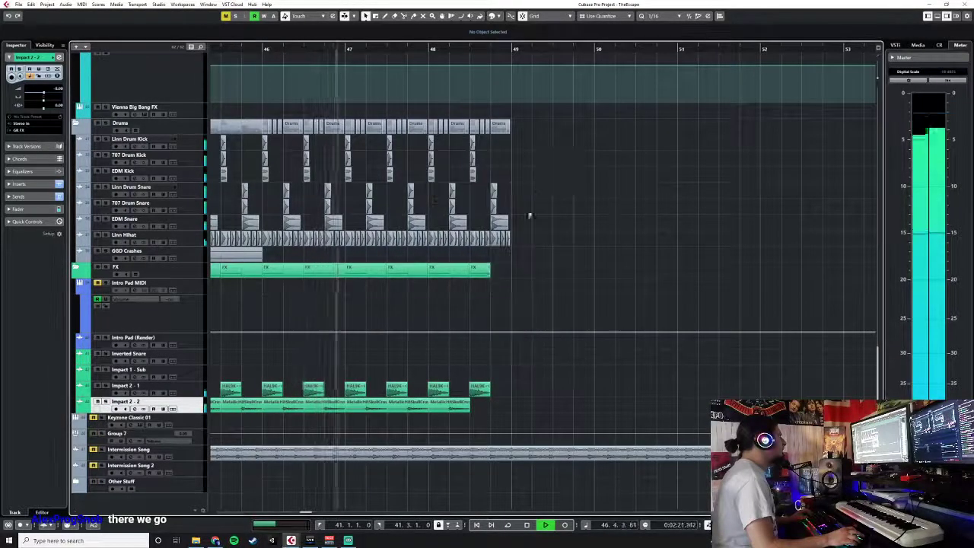
- Select every metallic hit on the Impact 2 - 2 track and trim their starts so the first begins at 41.2.1
{"action": "key", "text": "h"}
{"action": "key", "text": "h"}
{"action": "key", "text": "h"}
{"action": "key", "text": "g"}
{"action": "key", "text": "g"}
{"action": "key", "text": "g"}
{"action": "key", "text": "g"}
{"action": "key", "text": "g"}
{"action": "key", "text": "g"}
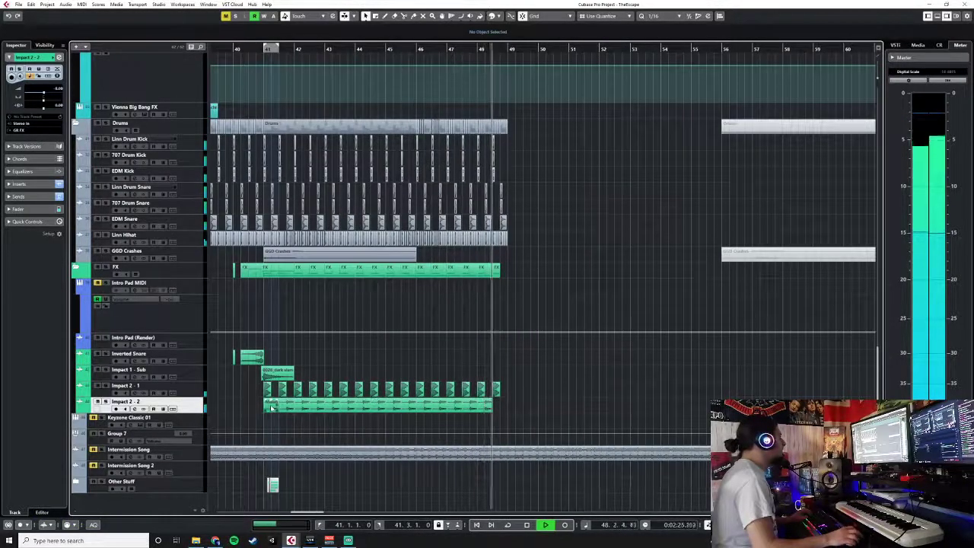
{"action": "key", "text": "space"}
{"action": "left_click_drag", "start_coordinate": [511, 419], "coordinate": [271, 408]}
{"action": "key", "text": "h"}
{"action": "key", "text": "h"}
{"action": "key", "text": "h"}
{"action": "key", "text": "h"}
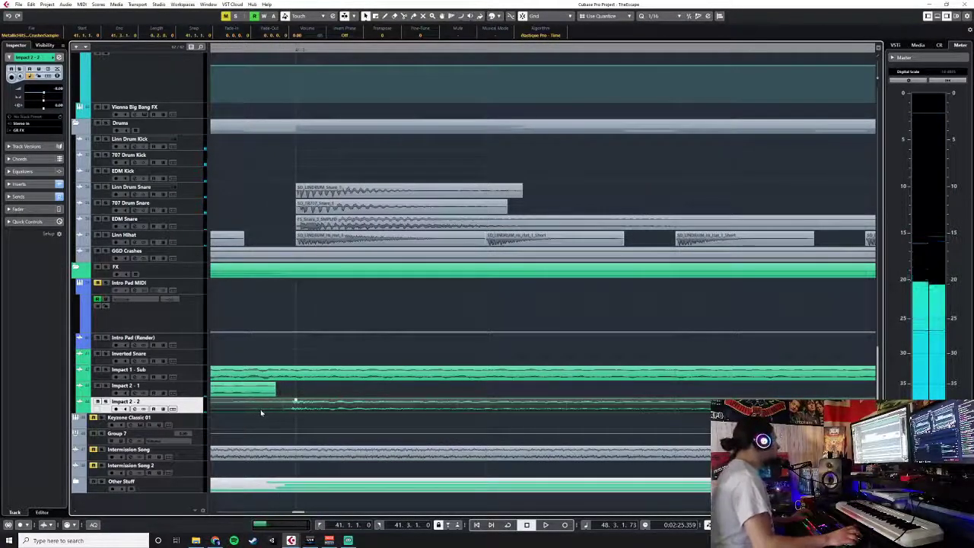
{"action": "key", "text": "g"}
{"action": "key", "text": "g"}
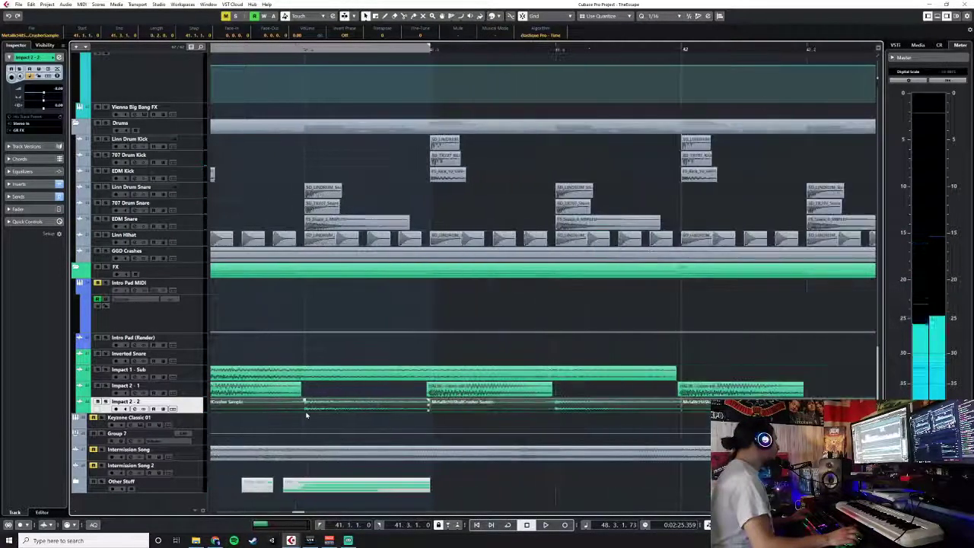
{"action": "scroll", "coordinate": [306, 415], "scroll_direction": "left", "scroll_amount": 2}
{"action": "left_click_drag", "start_coordinate": [313, 408], "coordinate": [431, 411]}
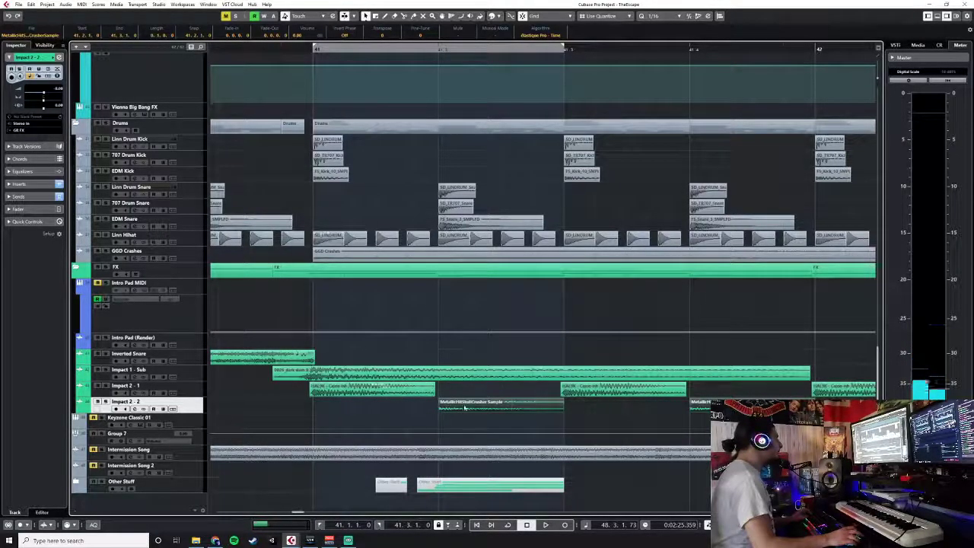
- Add a fade-out over about the second half of every selected metallic hit and listen to the result
{"action": "left_click_drag", "start_coordinate": [561, 401], "coordinate": [502, 404]}
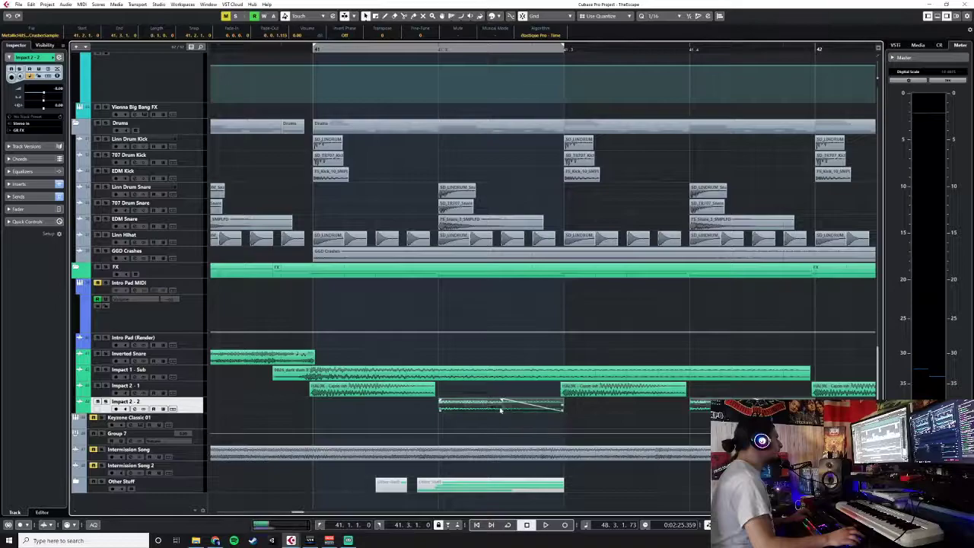
{"action": "left_click", "coordinate": [217, 48]}
{"action": "key", "text": "space"}
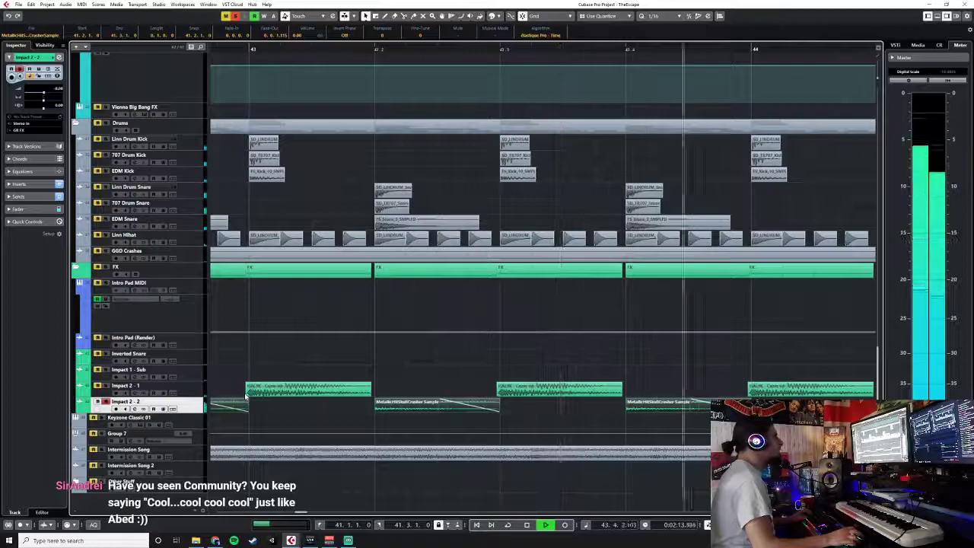
{"action": "key", "text": "space"}
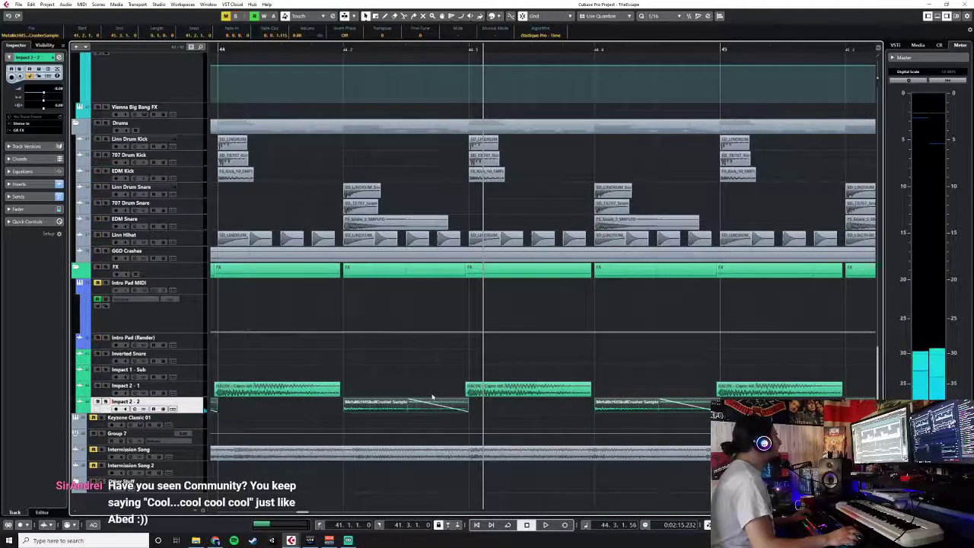
- Play the section from before bar 41 to bar 48 to hear the shortened, faded metallic hits
{"action": "scroll", "coordinate": [432, 397], "scroll_direction": "down", "scroll_amount": 3}
{"action": "scroll", "coordinate": [432, 396], "scroll_direction": "left", "scroll_amount": 5}
{"action": "key", "text": "s"}
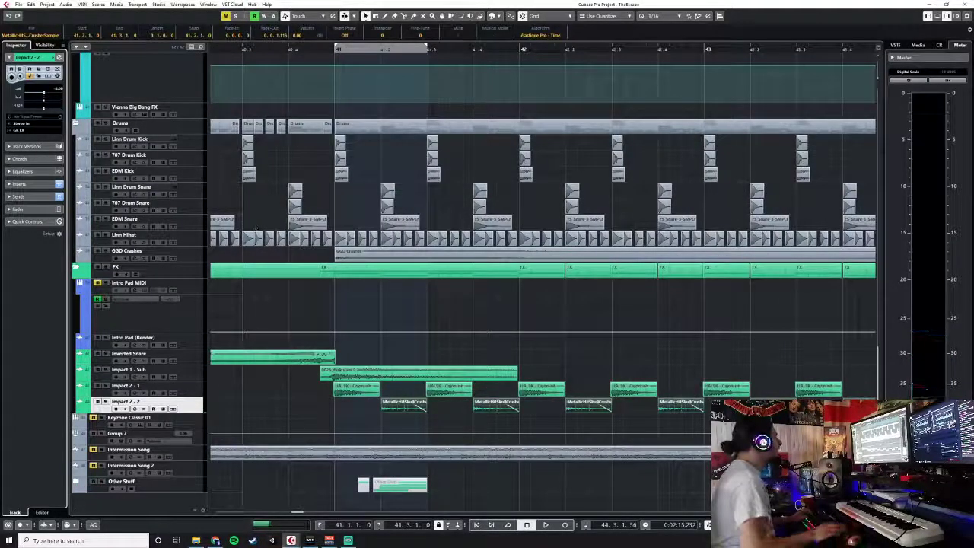
{"action": "left_click", "coordinate": [293, 50]}
{"action": "key", "text": "space"}
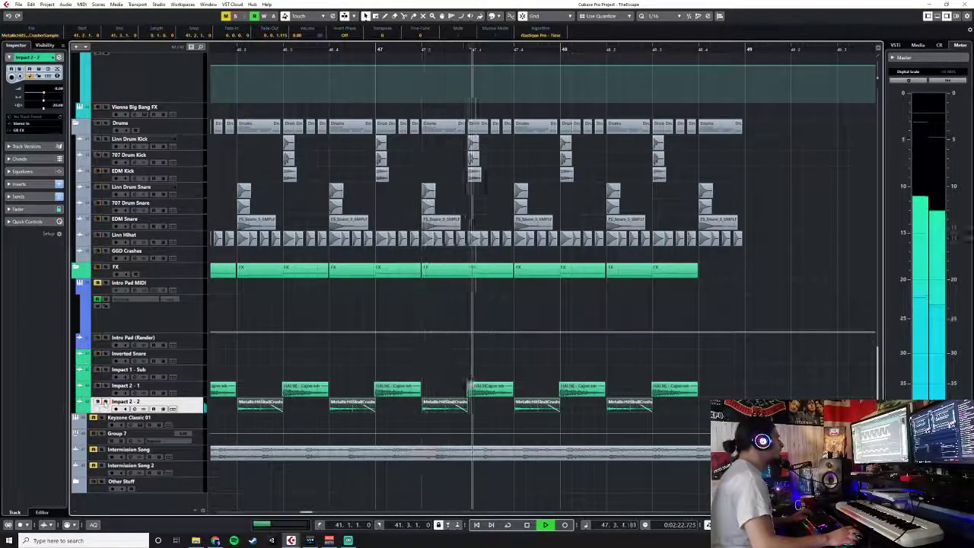
{"action": "scroll", "coordinate": [417, 356], "scroll_direction": "left", "scroll_amount": 12}
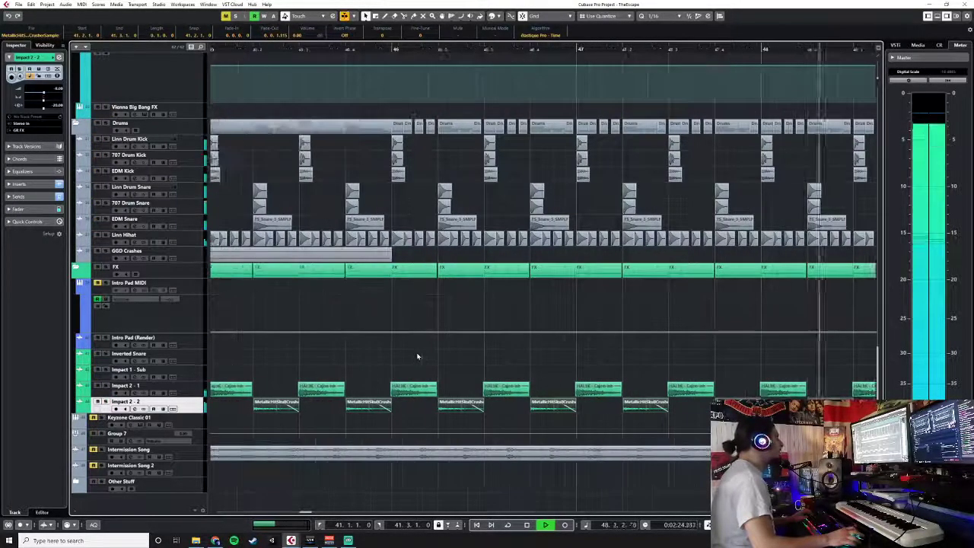
{"action": "key", "text": "space"}
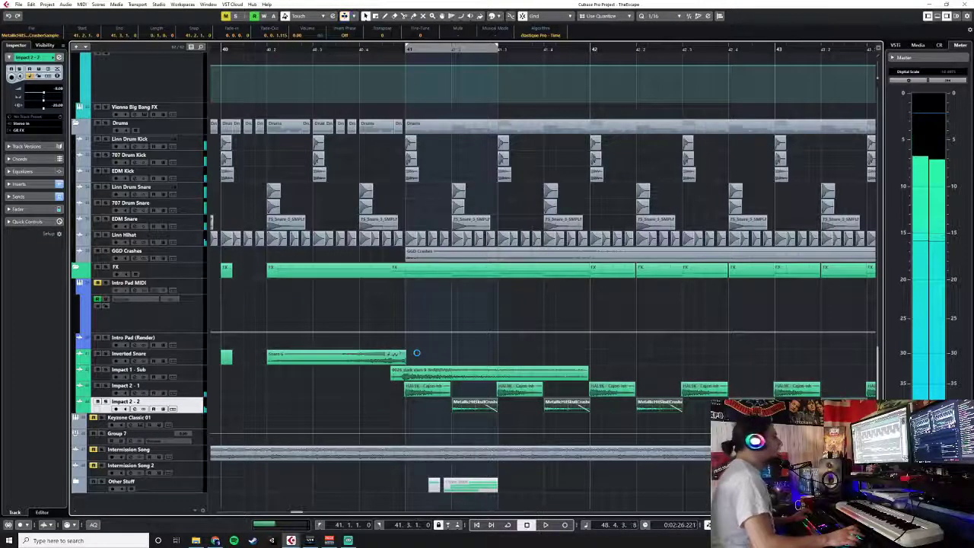
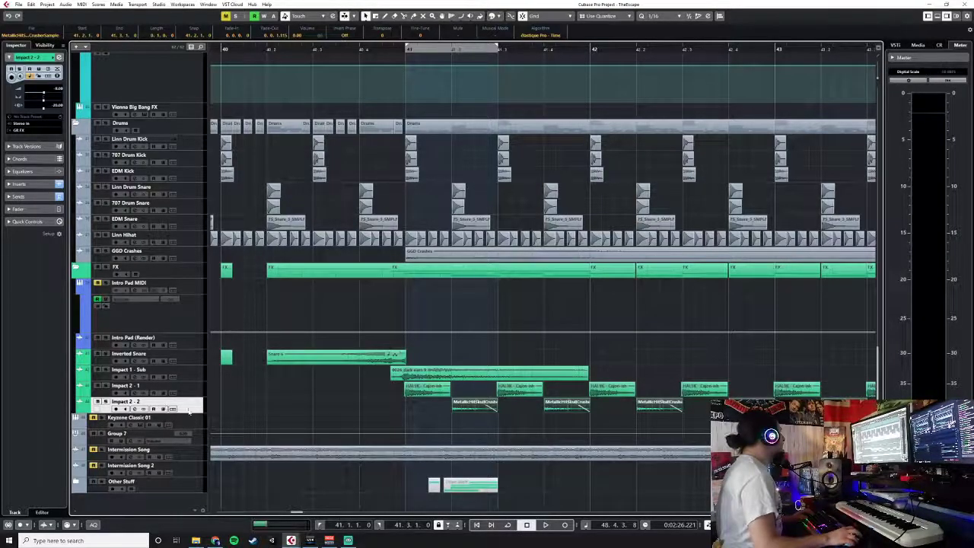
- Bypass the OTT insert on the Impact 2 - 2 channel and close the mixer
{"action": "key", "text": "F3"}
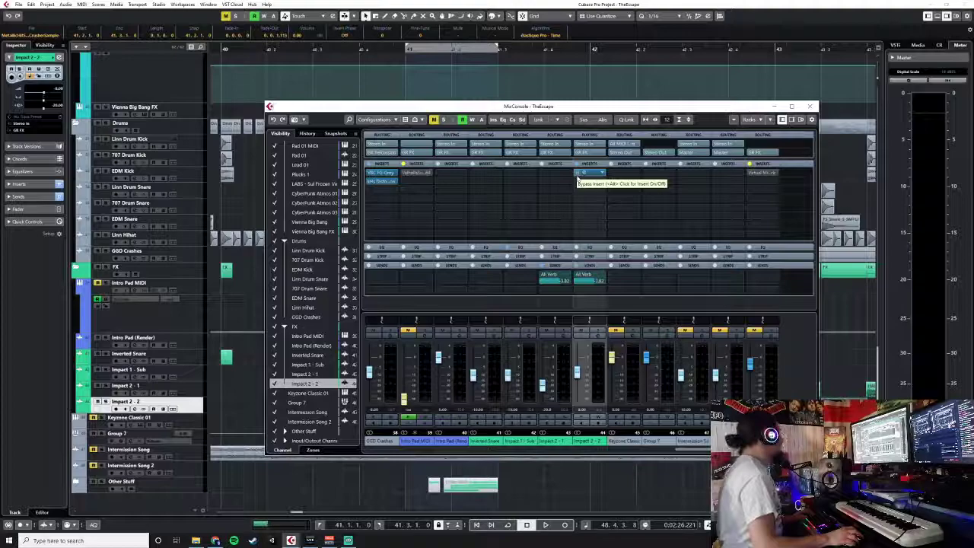
{"action": "left_click", "coordinate": [577, 175]}
{"action": "key", "text": "F3"}
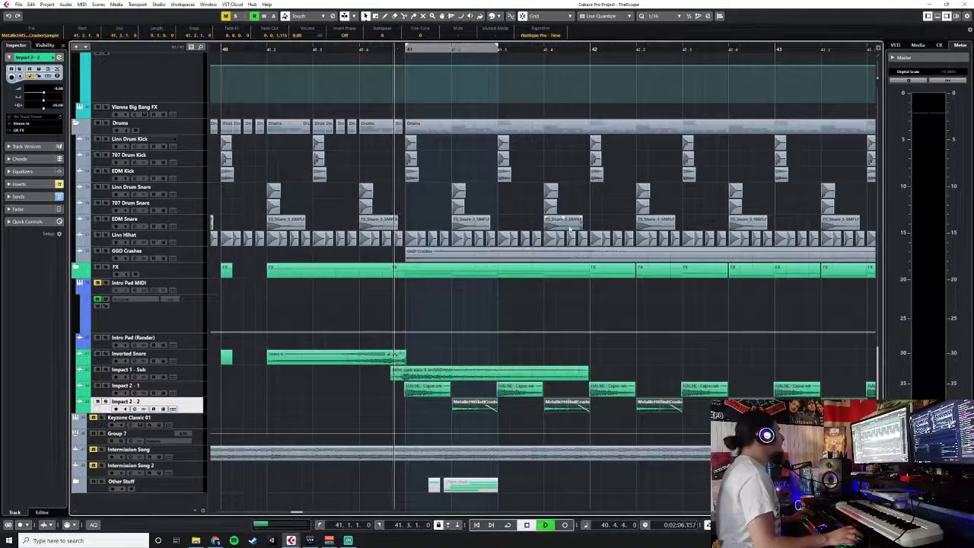
- Lower the Impact 2 - 2 track's volume slightly while playing the section from before bar 41
{"action": "key", "text": "space"}
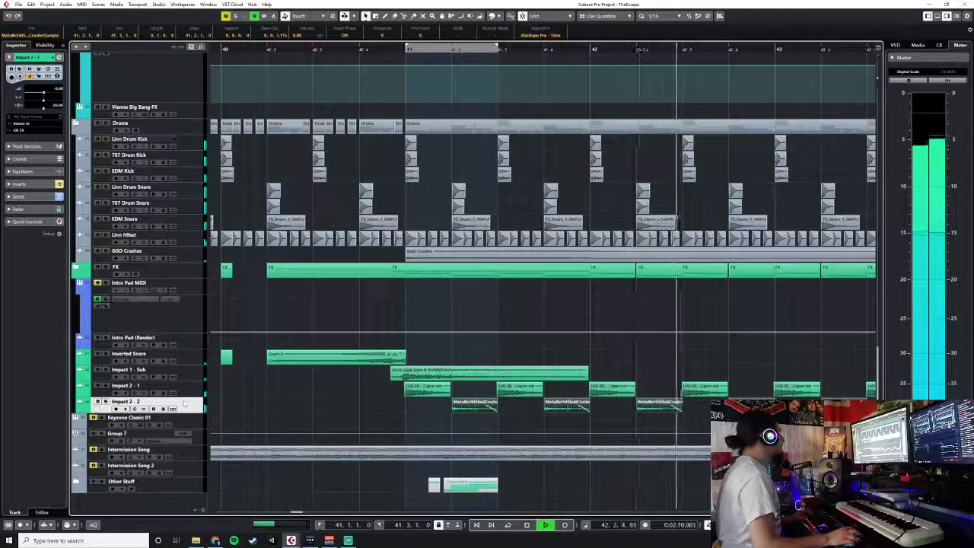
{"action": "left_click", "coordinate": [106, 402]}
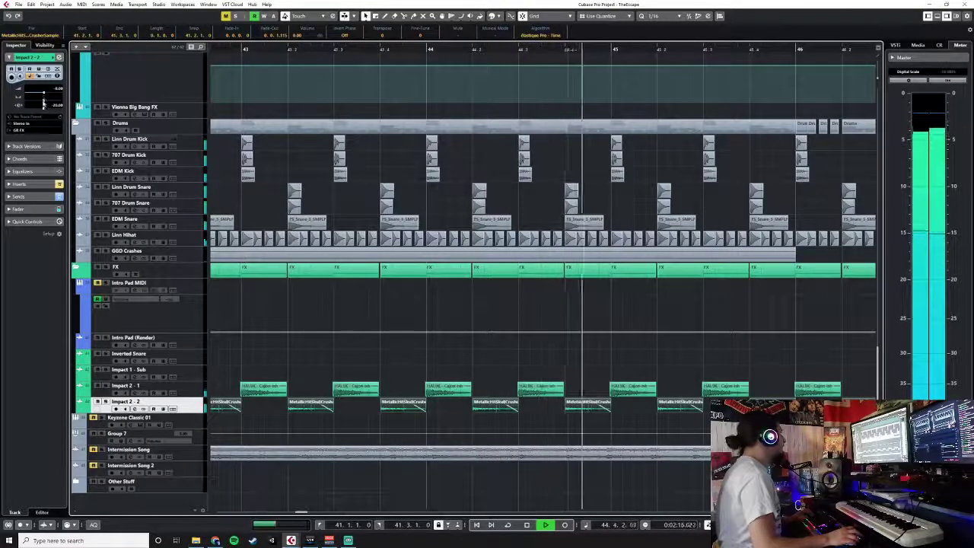
{"action": "mouse_move", "coordinate": [44, 93]}
{"action": "left_mouse_down"}
{"action": "mouse_move", "coordinate": [32, 97]}
{"action": "mouse_move", "coordinate": [43, 100]}
{"action": "left_mouse_up"}
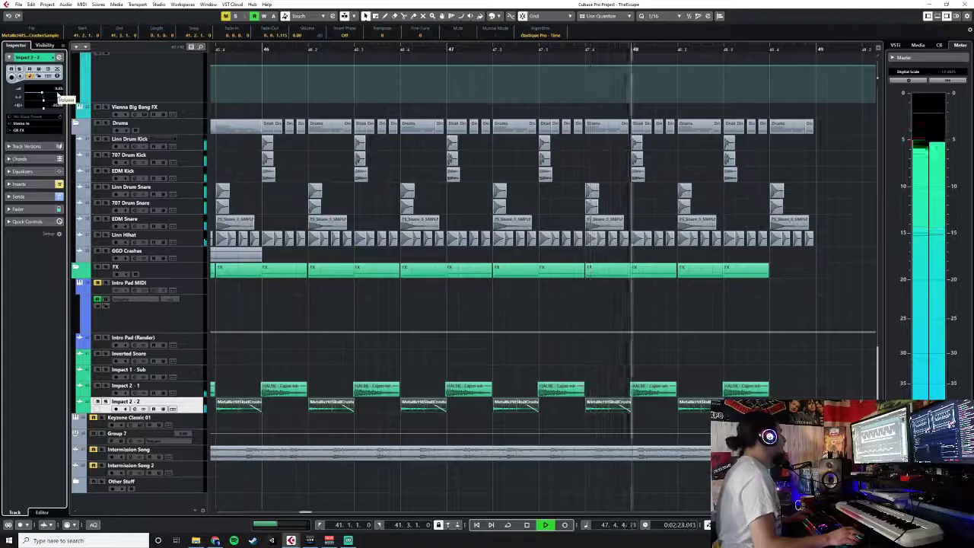
{"action": "key", "text": "space"}
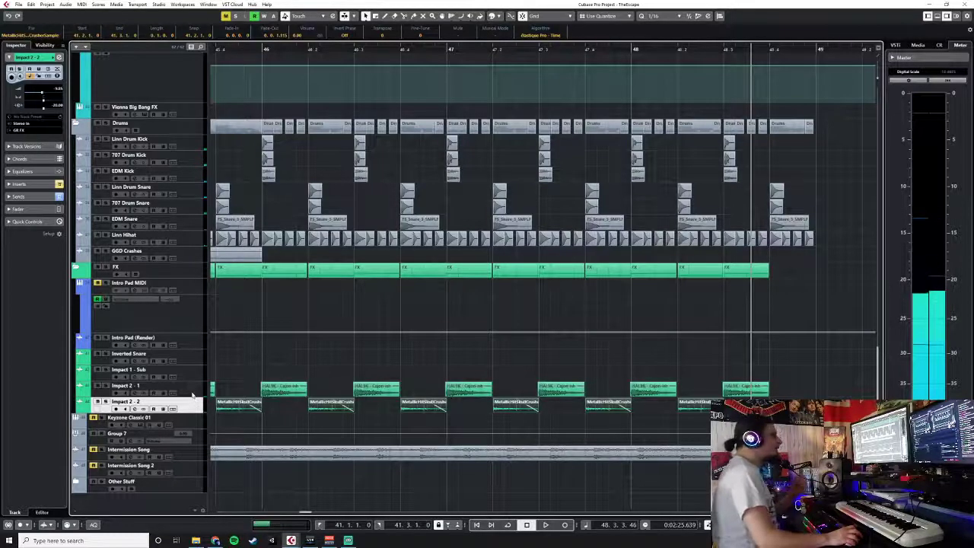
- Insert a Frequency EQ on the Impact 2 - 2 channel, raise a narrow peak with its fifth band, and solo the track
{"action": "key", "text": "F3"}
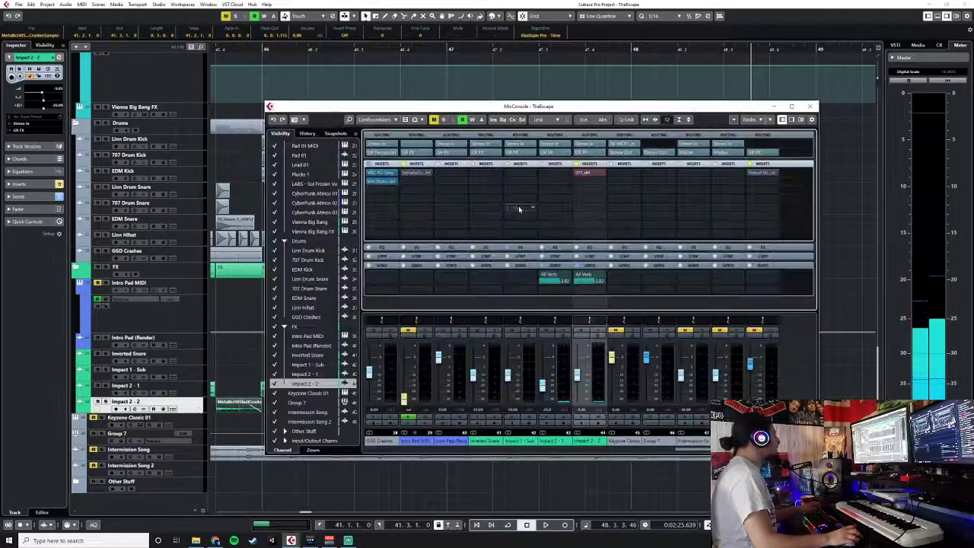
{"action": "left_click", "coordinate": [584, 174]}
{"action": "type", "text": "freq"}
{"action": "left_click", "coordinate": [598, 204]}
{"action": "left_click_drag", "start_coordinate": [491, 213], "coordinate": [516, 199]}
{"action": "left_click", "coordinate": [106, 402]}
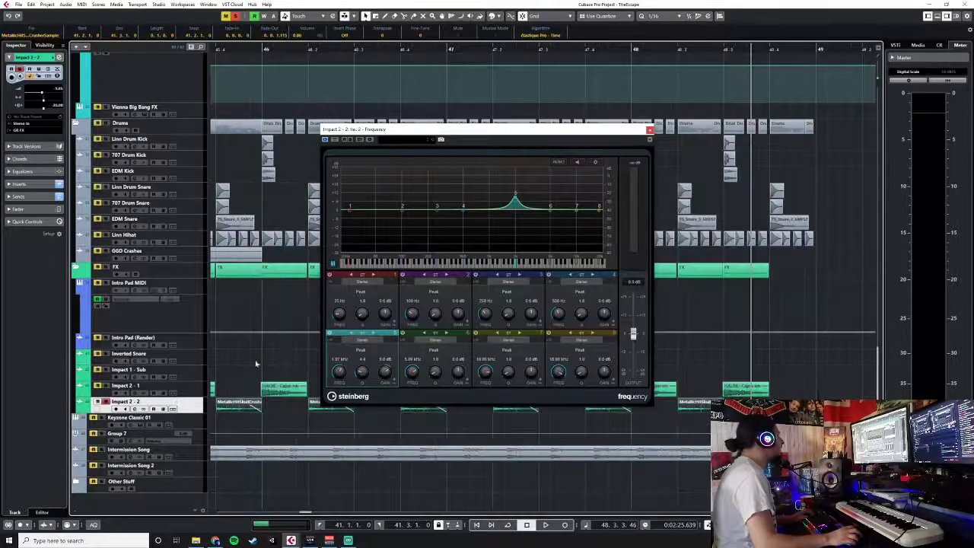
- Move the Frequency window clear of the impact clips and loop playback of the soloed track from 41.1 to 41.3
{"action": "key", "text": "g"}
{"action": "key", "text": "g"}
{"action": "key", "text": "g"}
{"action": "key", "text": "g"}
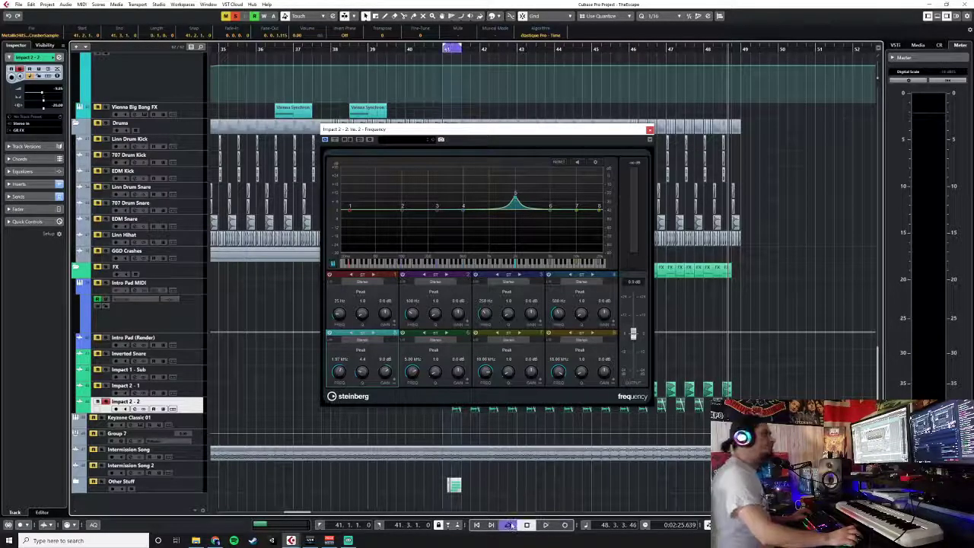
{"action": "left_click_drag", "start_coordinate": [482, 128], "coordinate": [767, 115]}
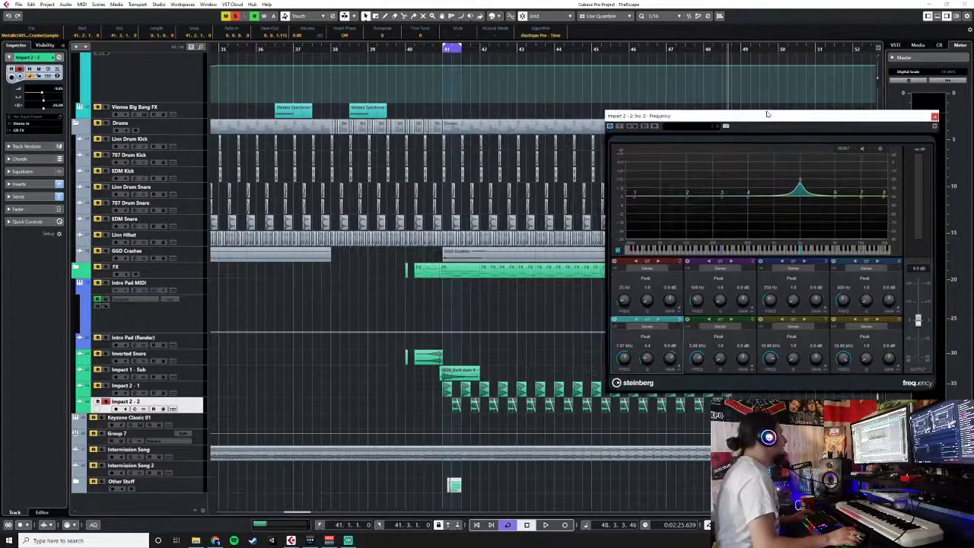
{"action": "key", "text": "space"}
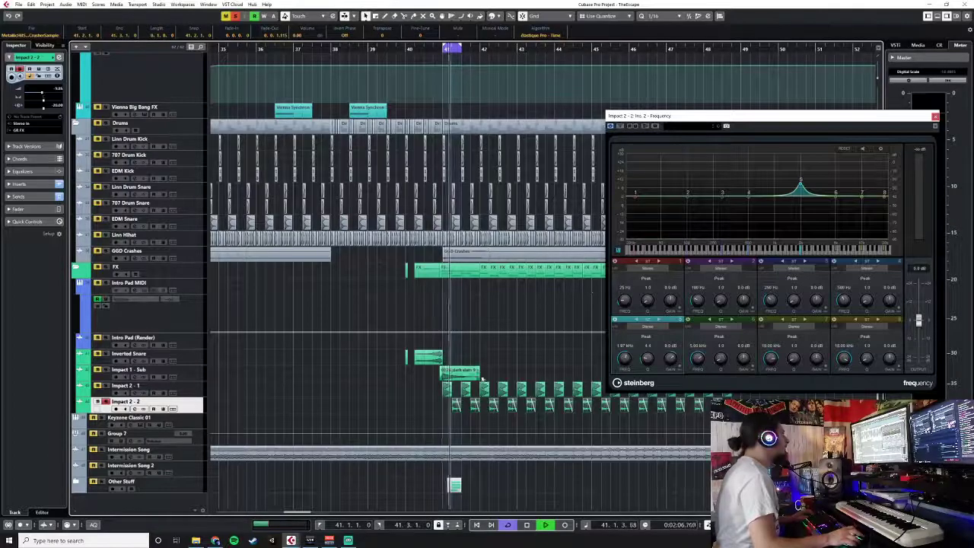
- Shape the metallic impact's EQ with narrow cuts near 4.81 kHz and 9.51 kHz plus a Cut 24 low-cut, and unsolo the track
{"action": "left_click_drag", "start_coordinate": [801, 187], "coordinate": [834, 179]}
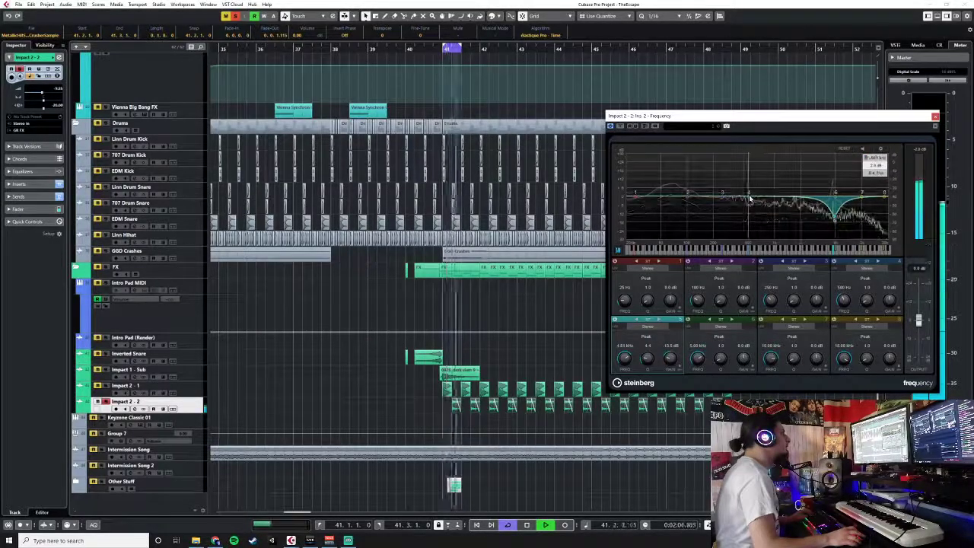
{"action": "left_click_drag", "start_coordinate": [751, 199], "coordinate": [777, 188]}
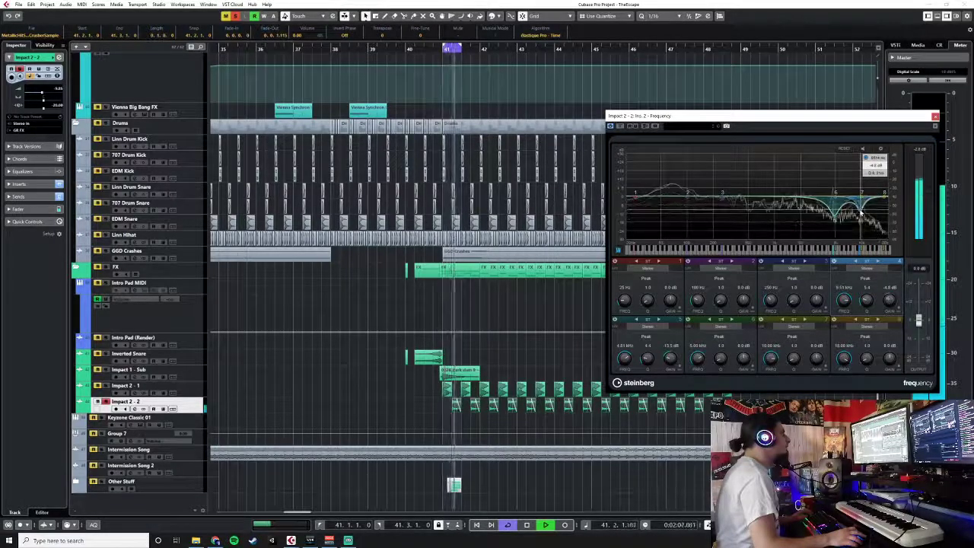
{"action": "left_click", "coordinate": [642, 287]}
{"action": "left_click", "coordinate": [646, 350]}
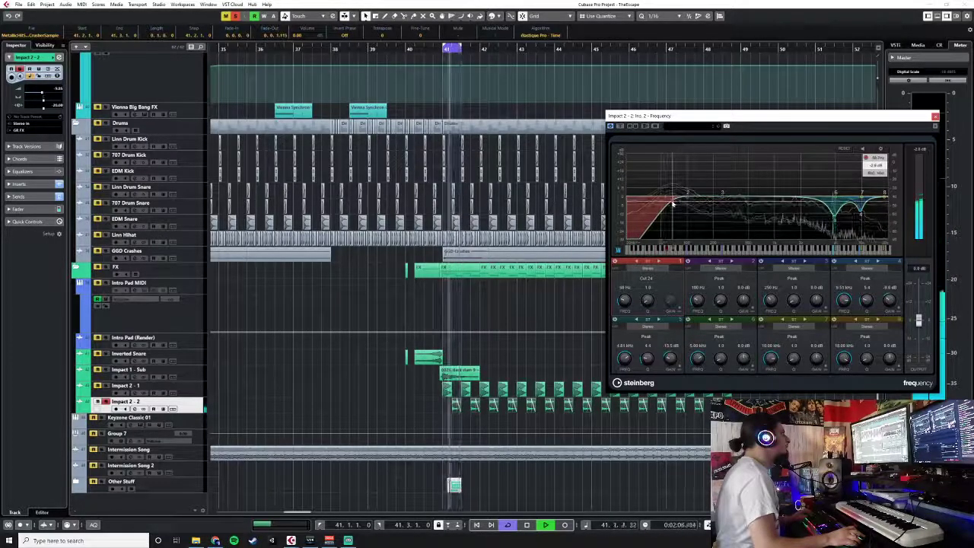
{"action": "left_click", "coordinate": [935, 117]}
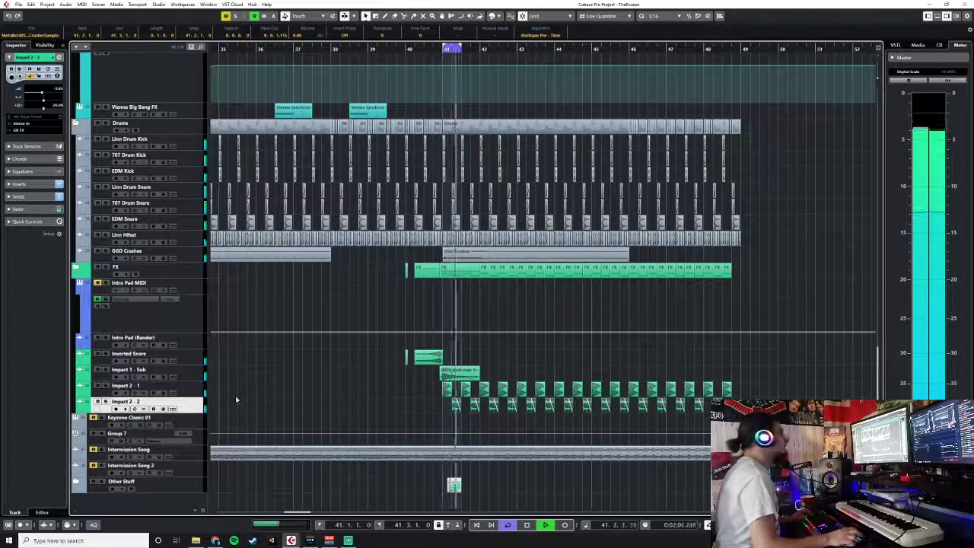
- Move the Frequency insert ahead of OTT on the Impact 2 - 2 channel and leave OTT bypassed after comparing the sound
{"action": "key", "text": "F3"}
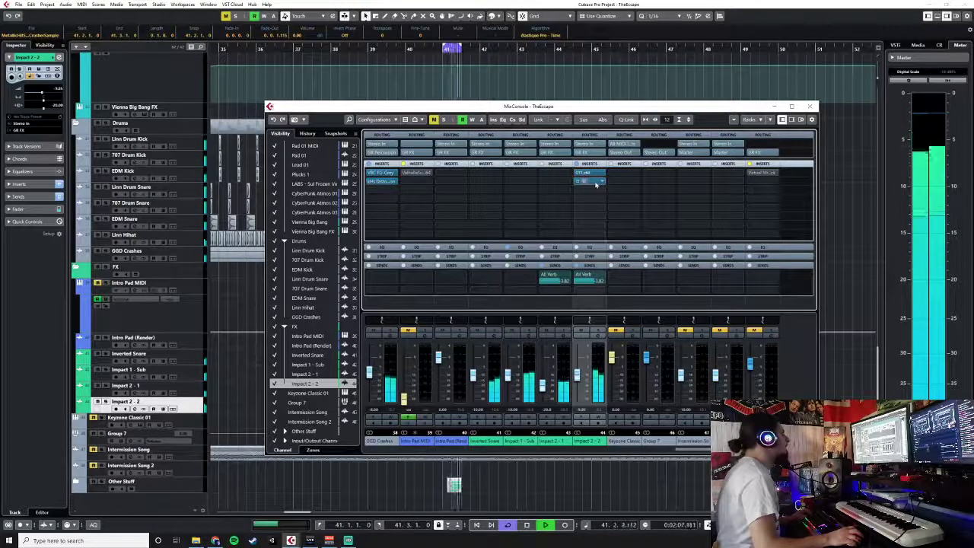
{"action": "left_click_drag", "start_coordinate": [595, 179], "coordinate": [598, 173]}
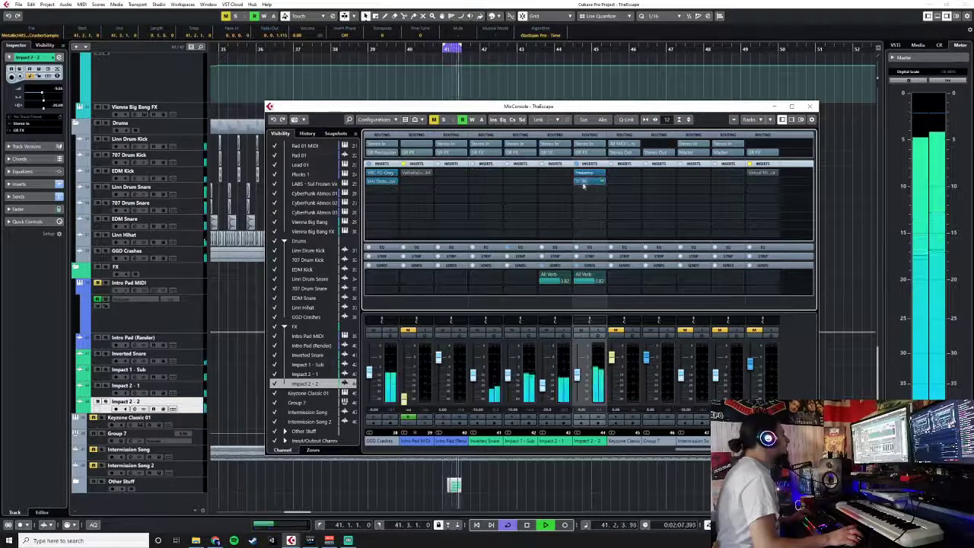
{"action": "left_click", "coordinate": [584, 181]}
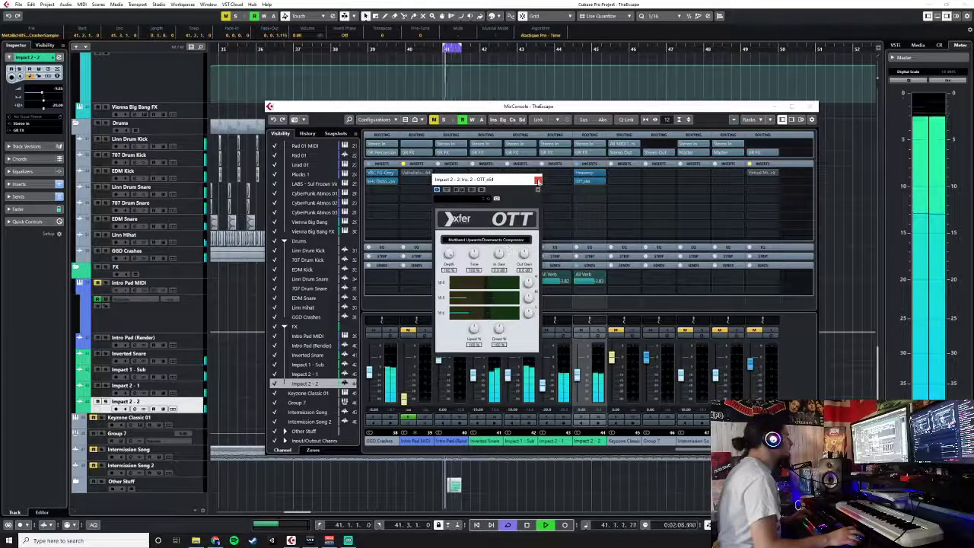
{"action": "left_click", "coordinate": [538, 182]}
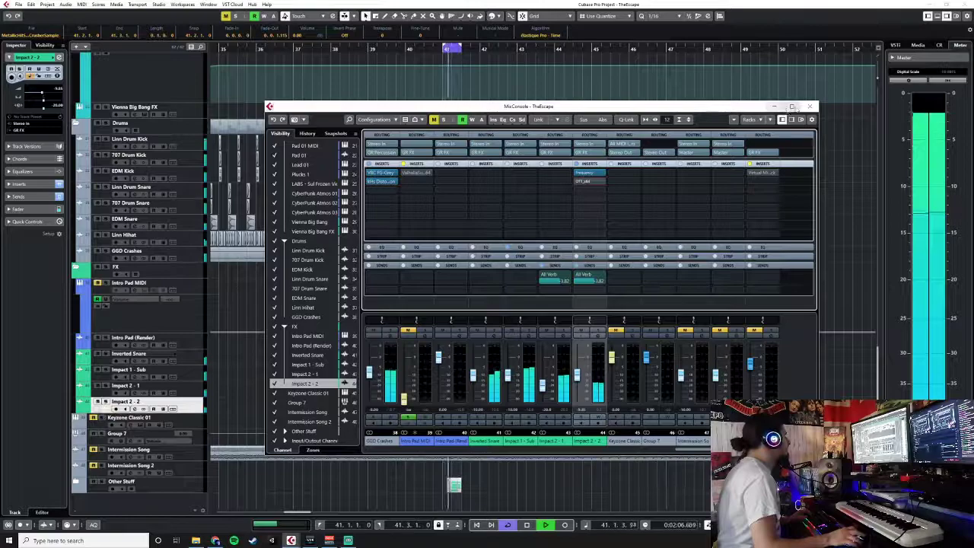
{"action": "left_click", "coordinate": [811, 108]}
{"action": "key", "text": "space"}
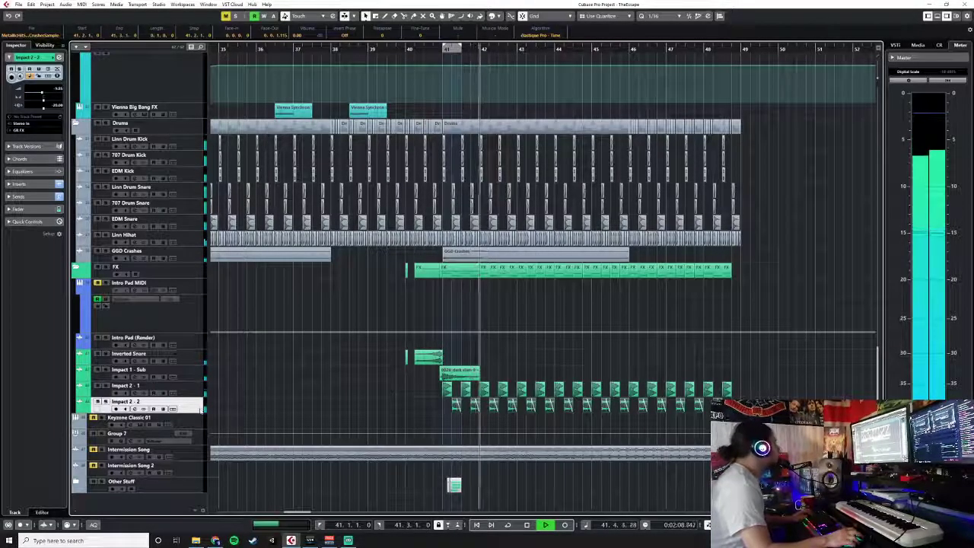
- Balance the Impact 2 - 2 channel's level at about -7.6 dB while playing the section from bar 41
{"action": "key", "text": "F3"}
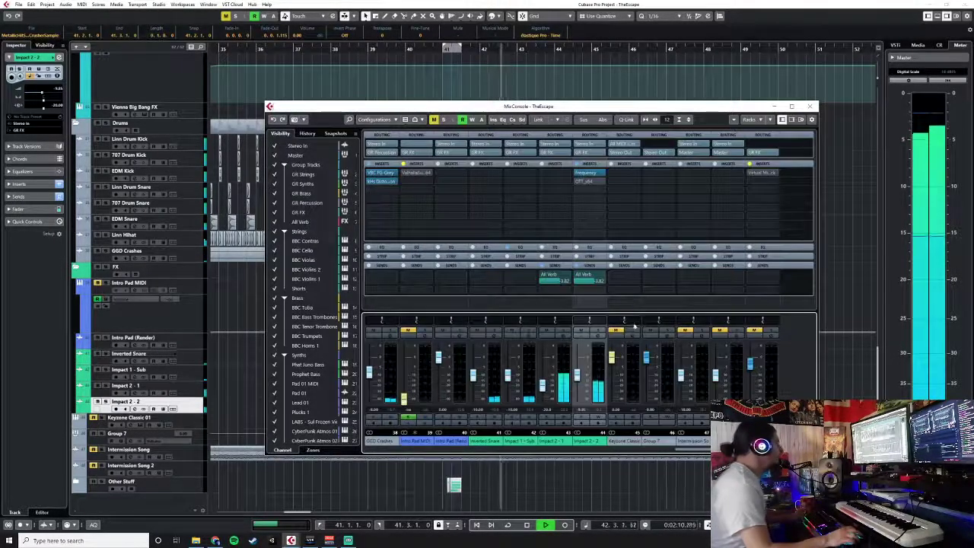
{"action": "left_click", "coordinate": [578, 376]}
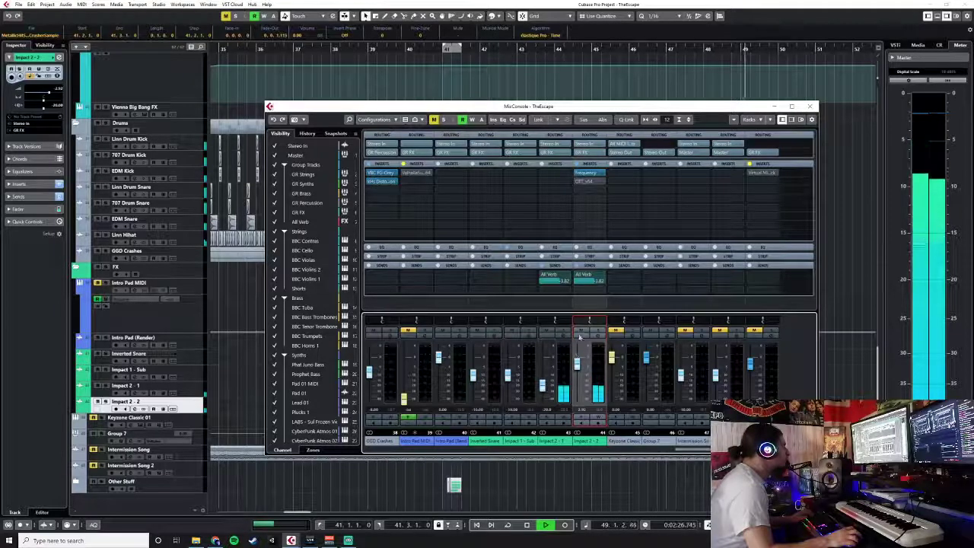
{"action": "key", "text": "space"}
{"action": "left_click", "coordinate": [813, 108]}
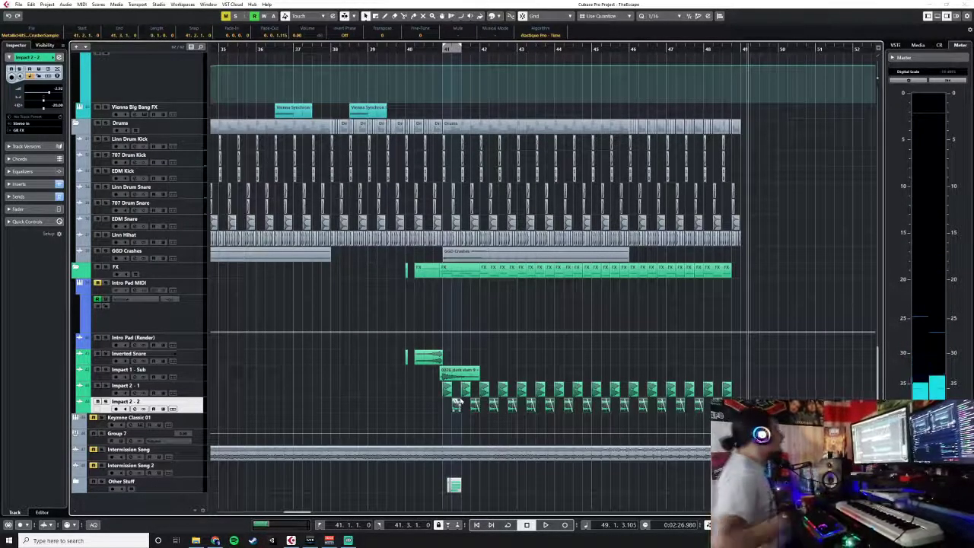
{"action": "left_click", "coordinate": [417, 65]}
{"action": "key", "text": "space"}
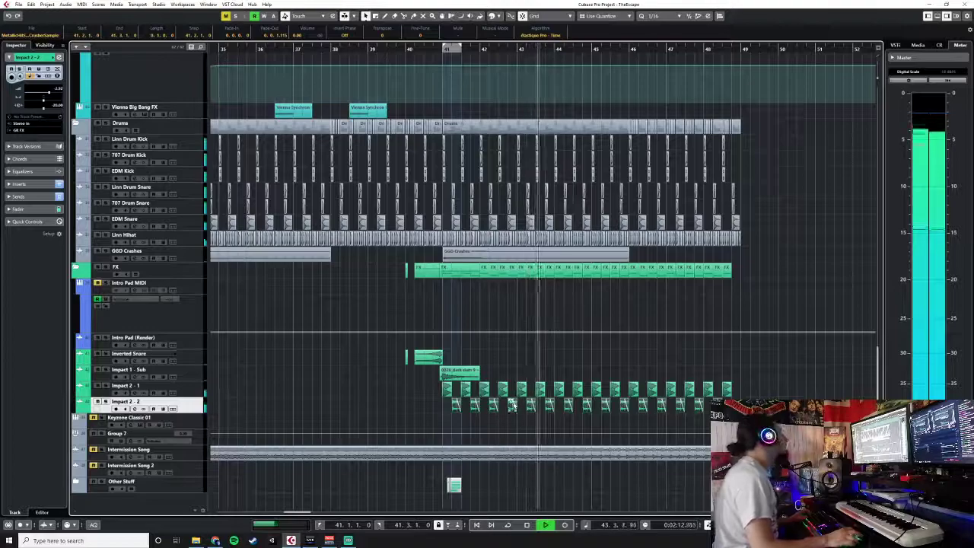
{"action": "key", "text": "F3"}
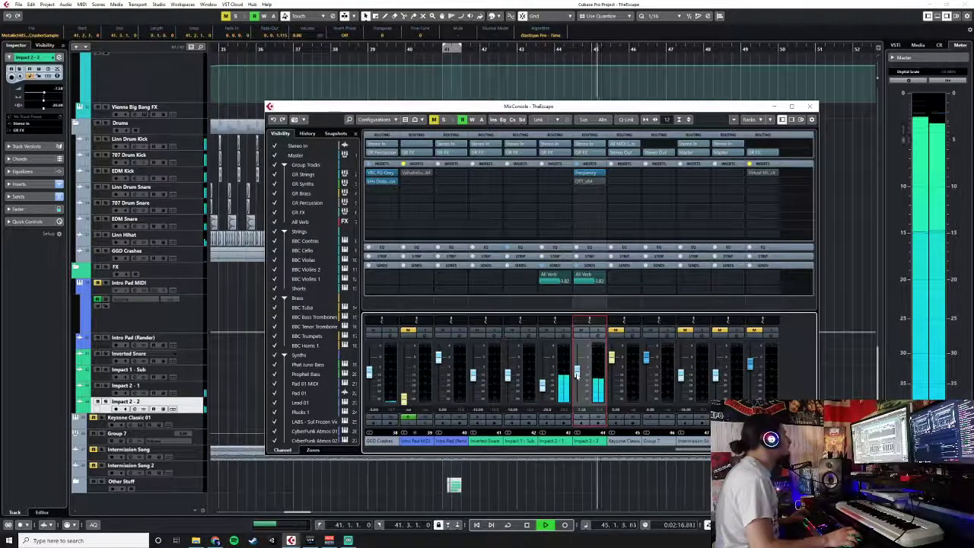
{"action": "key", "text": "F3"}
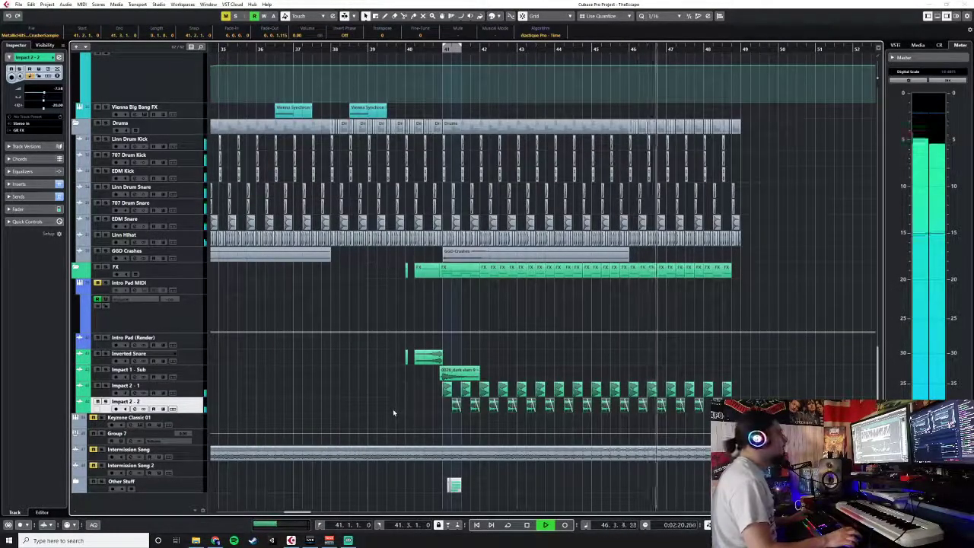
{"action": "key", "text": "space"}
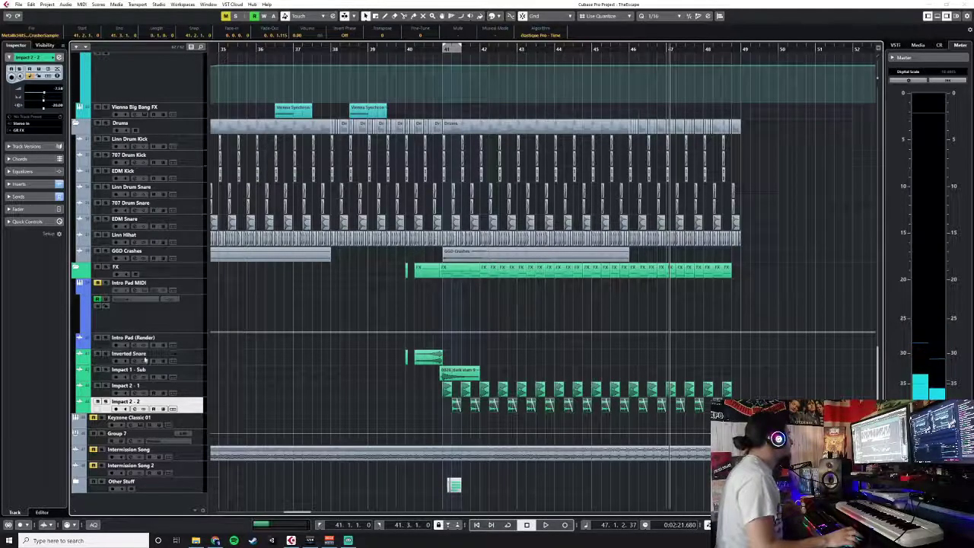
- Review the mixer channels and play the transition leading into bar 41
{"action": "key", "text": "F3"}
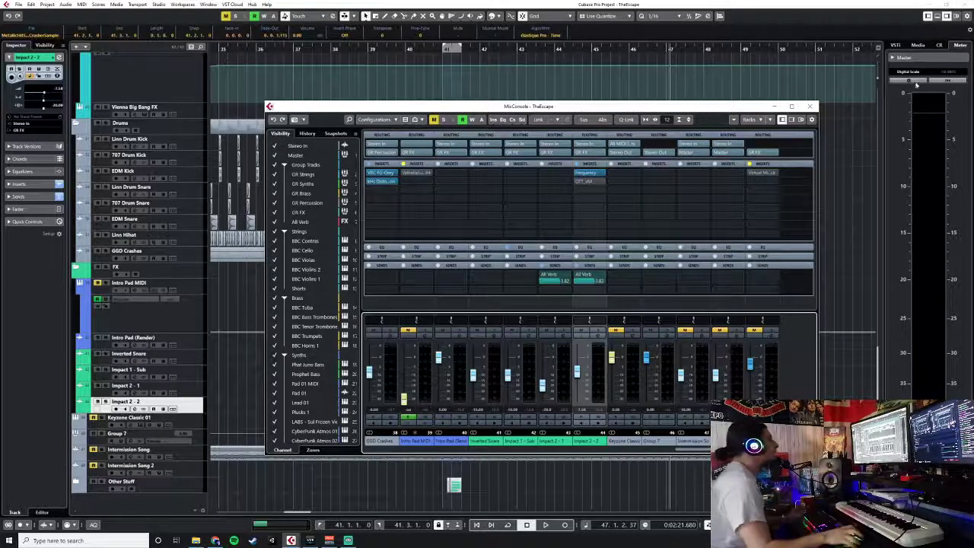
{"action": "left_click", "coordinate": [813, 107]}
{"action": "left_click", "coordinate": [420, 51]}
{"action": "key", "text": "space"}
{"action": "scroll", "coordinate": [577, 345], "scroll_direction": "down", "scroll_amount": 3}
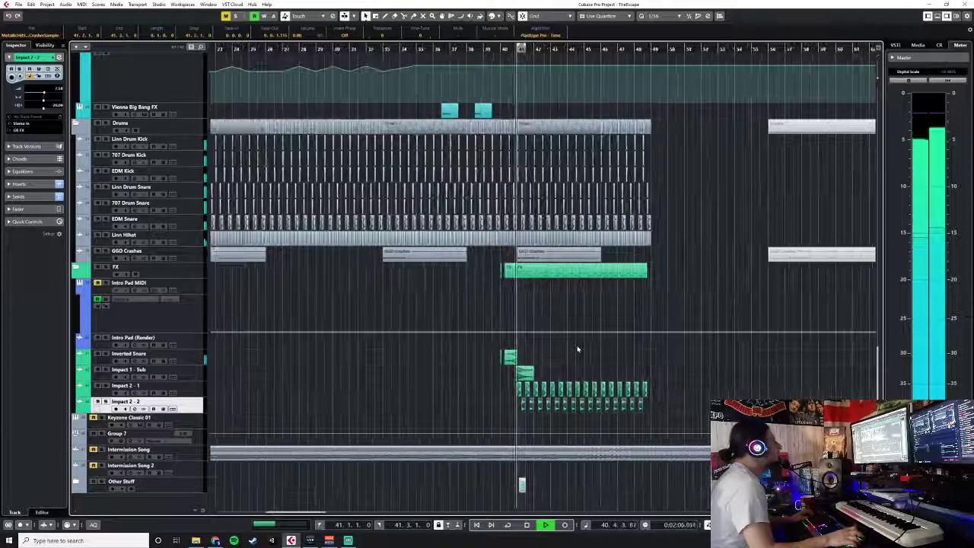
{"action": "key", "text": "space"}
- Play the arrangement from about bar 32 and select the Vienna Big Bang FX track while listening
{"action": "scroll", "coordinate": [577, 351], "scroll_direction": "up", "scroll_amount": 5}
{"action": "left_click", "coordinate": [373, 48]}
{"action": "key", "text": "space"}
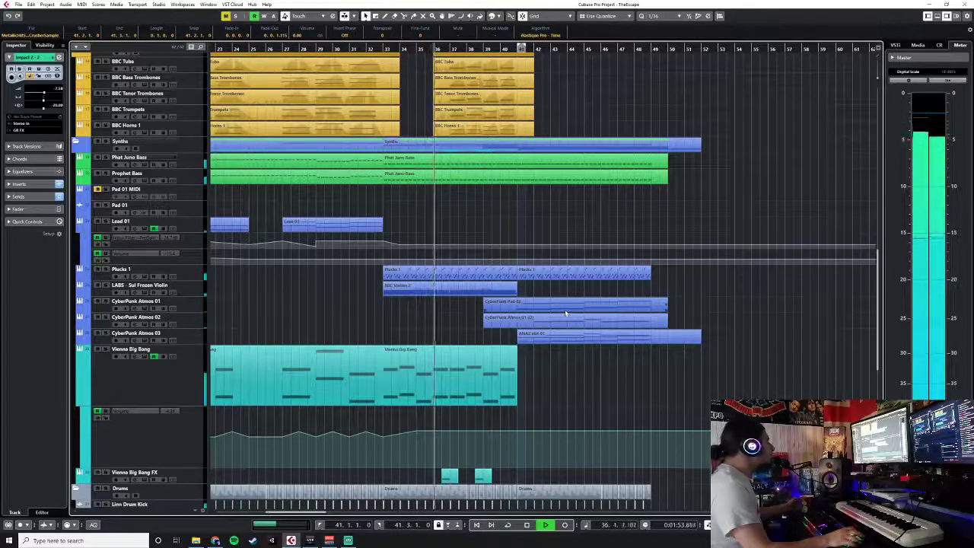
{"action": "scroll", "coordinate": [566, 313], "scroll_direction": "down", "scroll_amount": 10}
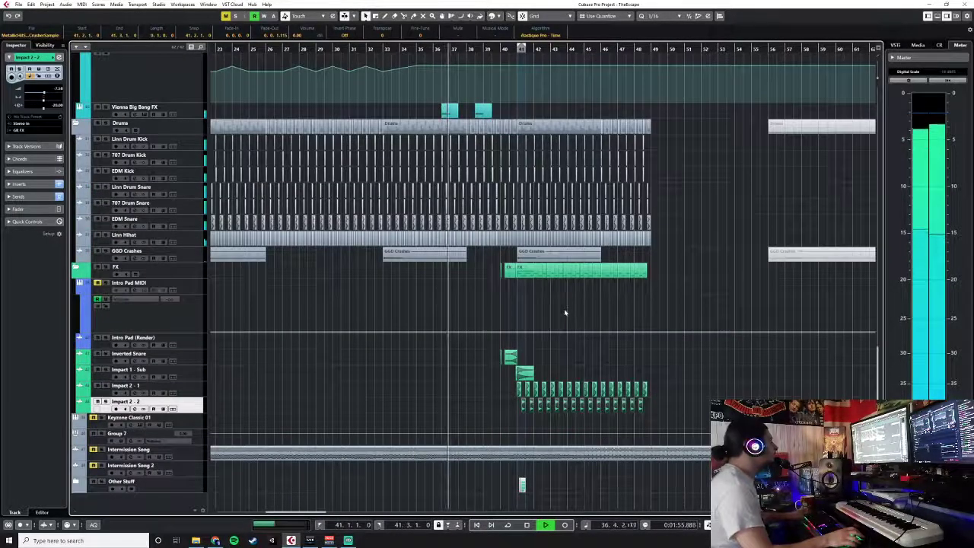
{"action": "scroll", "coordinate": [564, 310], "scroll_direction": "up", "scroll_amount": 5}
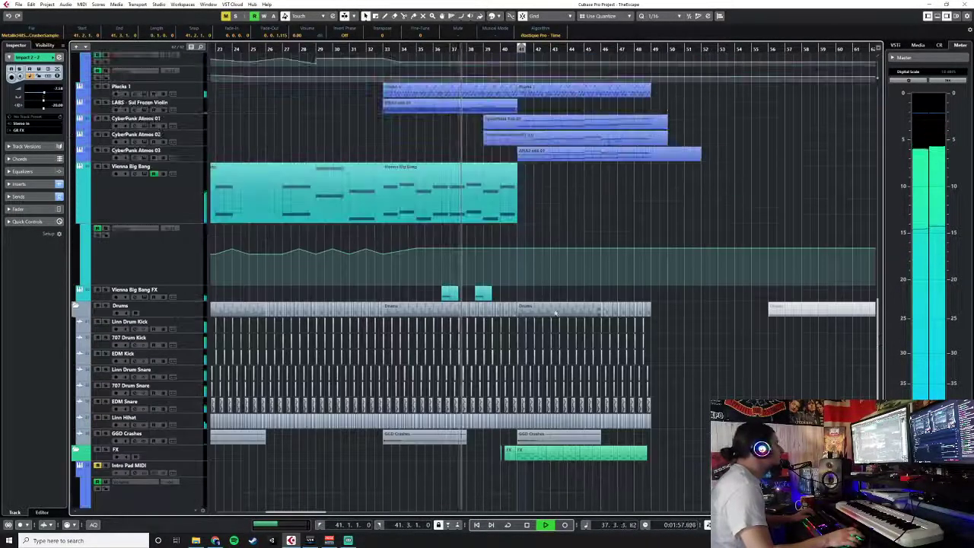
{"action": "left_click", "coordinate": [160, 292]}
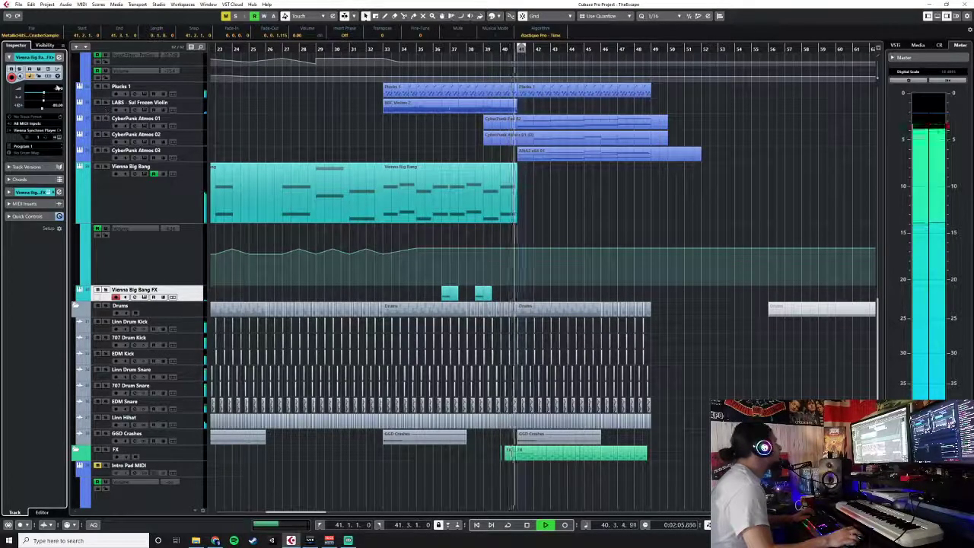
- Examine the drum and impact tracks between bars 41 and 48 during playback, ending just before bar 43
{"action": "scroll", "coordinate": [638, 296], "scroll_direction": "down", "scroll_amount": 5}
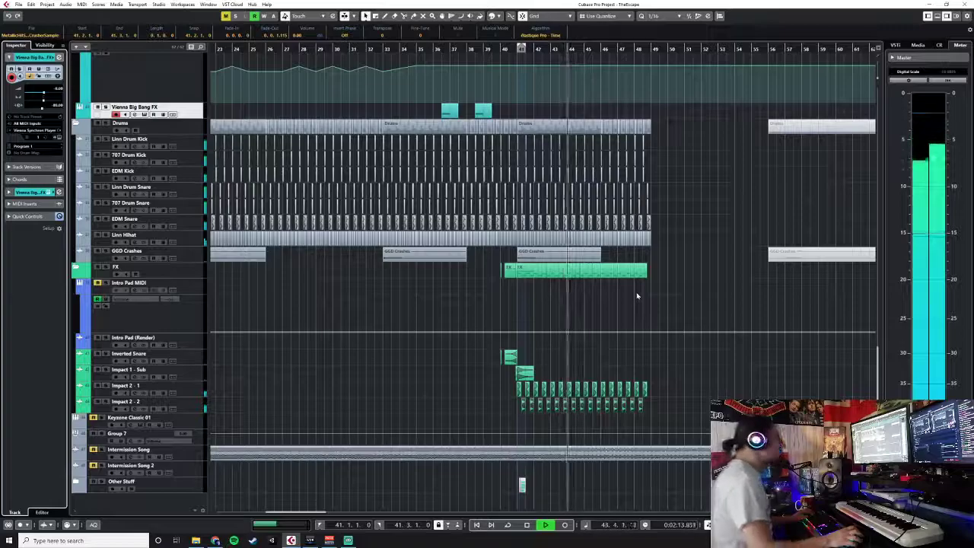
{"action": "scroll", "coordinate": [636, 293], "scroll_direction": "up", "scroll_amount": 5}
{"action": "scroll", "coordinate": [630, 294], "scroll_direction": "down", "scroll_amount": 4}
{"action": "scroll", "coordinate": [631, 294], "scroll_direction": "up", "scroll_amount": 2}
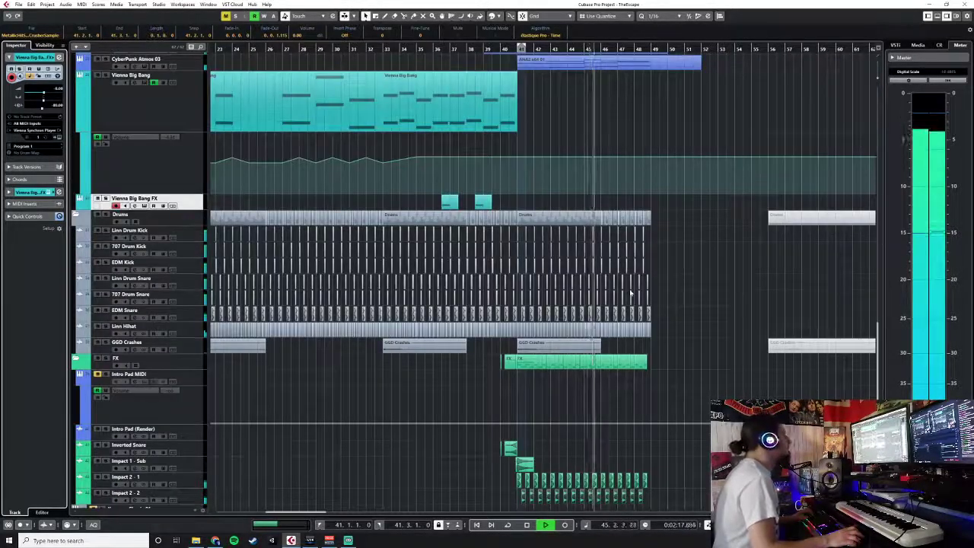
{"action": "scroll", "coordinate": [630, 294], "scroll_direction": "up", "scroll_amount": 5, "text": "ctrl"}
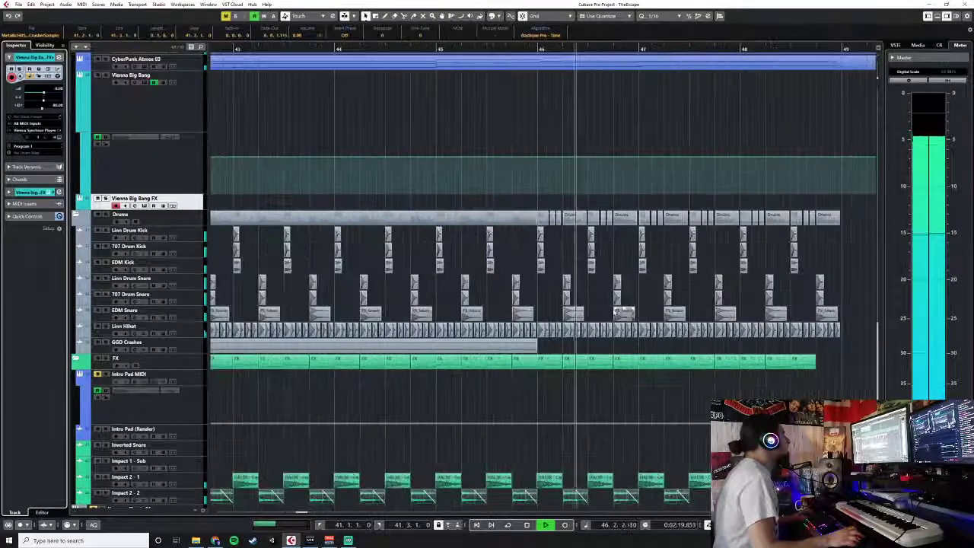
{"action": "scroll", "coordinate": [614, 312], "scroll_direction": "left", "scroll_amount": 3}
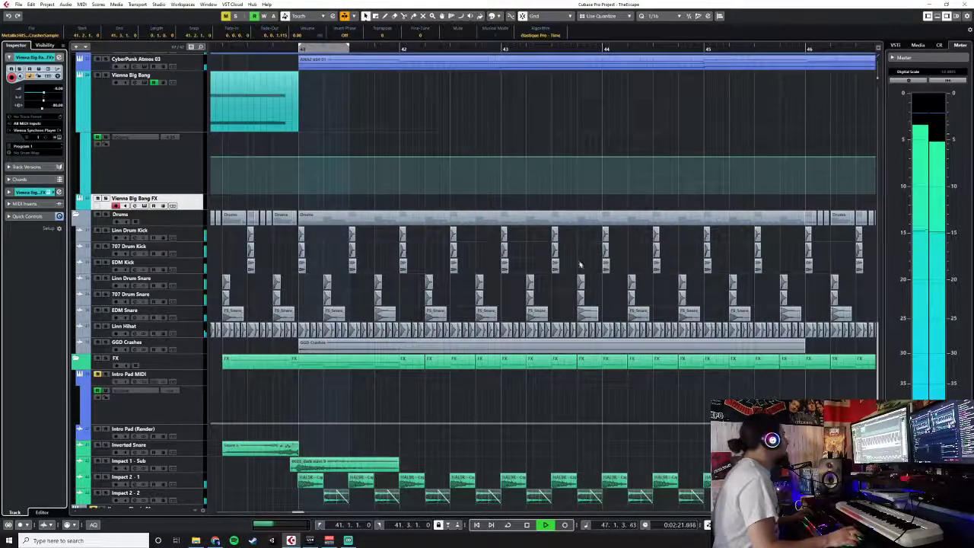
{"action": "left_click", "coordinate": [496, 50]}
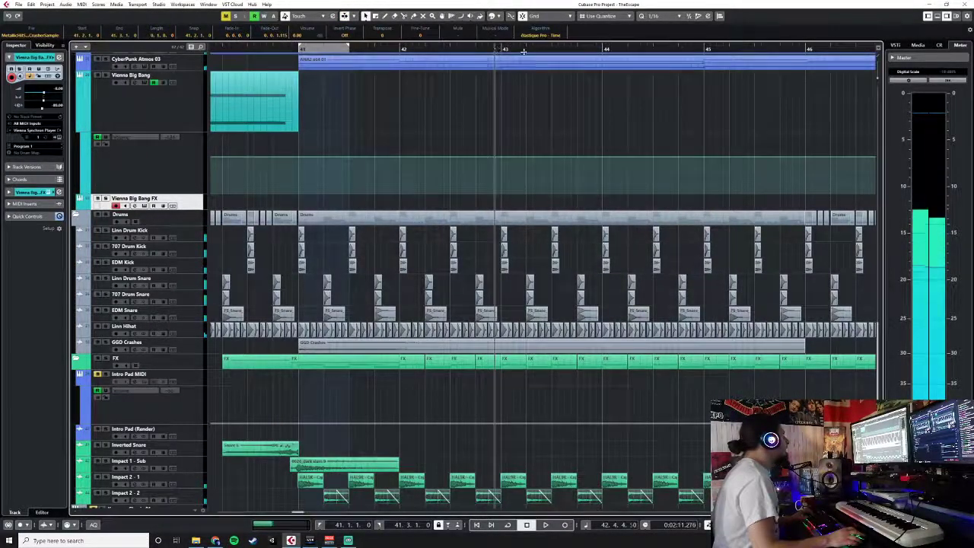
- Set the quantize value to 1/8 and play the drums and impacts from bar 41
{"action": "left_click", "coordinate": [658, 16]}
{"action": "left_click", "coordinate": [660, 34]}
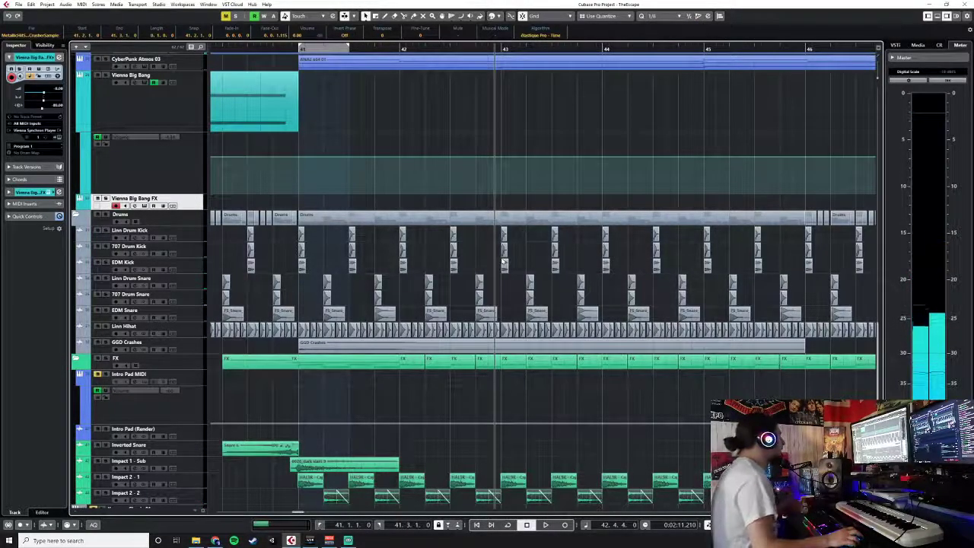
{"action": "left_click", "coordinate": [299, 51]}
{"action": "key", "text": "space"}
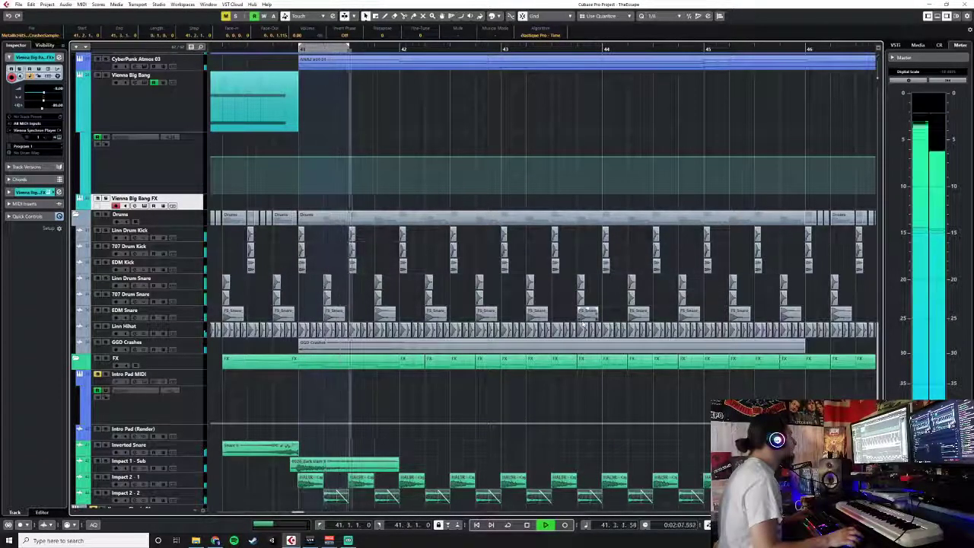
{"action": "scroll", "coordinate": [583, 324], "scroll_direction": "down", "scroll_amount": 3}
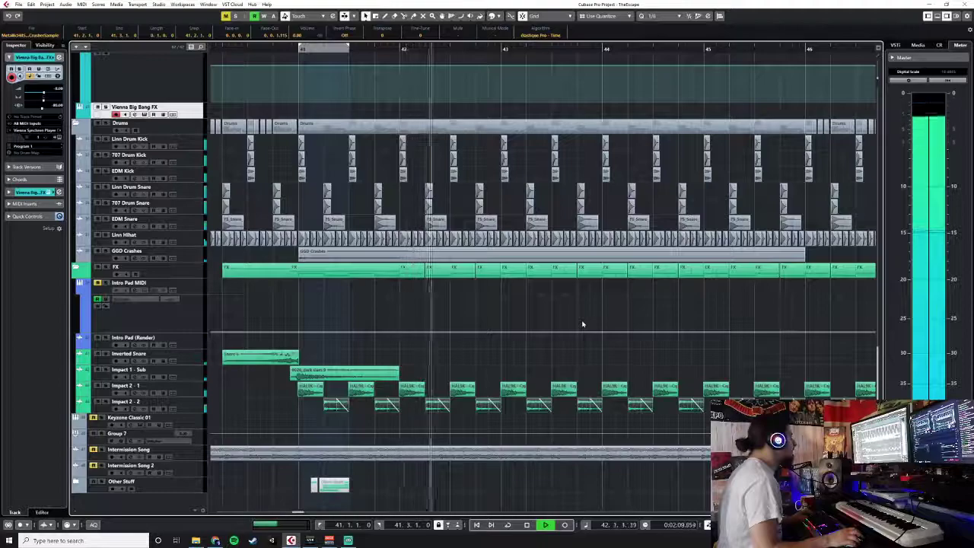
{"action": "scroll", "coordinate": [583, 324], "scroll_direction": "up", "scroll_amount": 3}
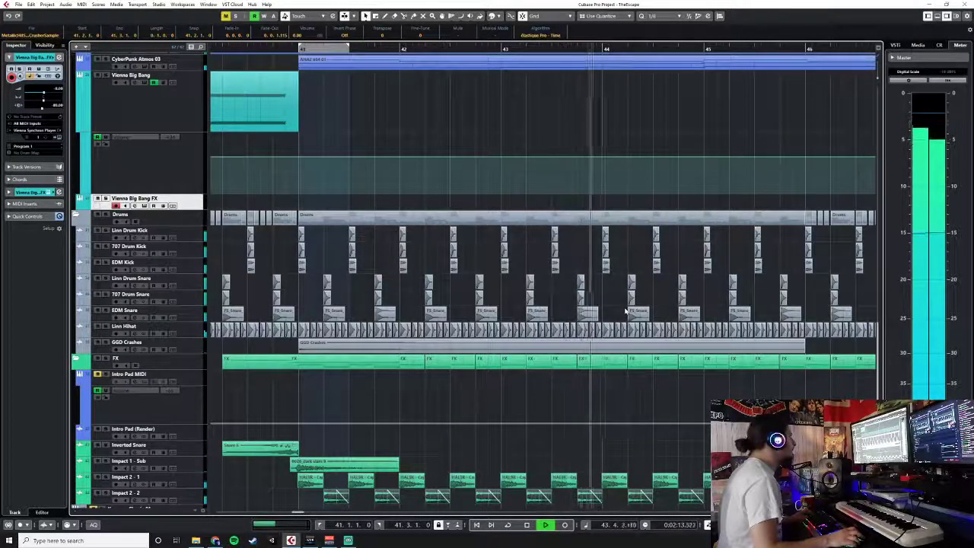
{"action": "key", "text": "space"}
- Set the quantize value to 1/16 and move the three layered snare hits from 44.4 back to 44.3.2
{"action": "left_click", "coordinate": [672, 287]}
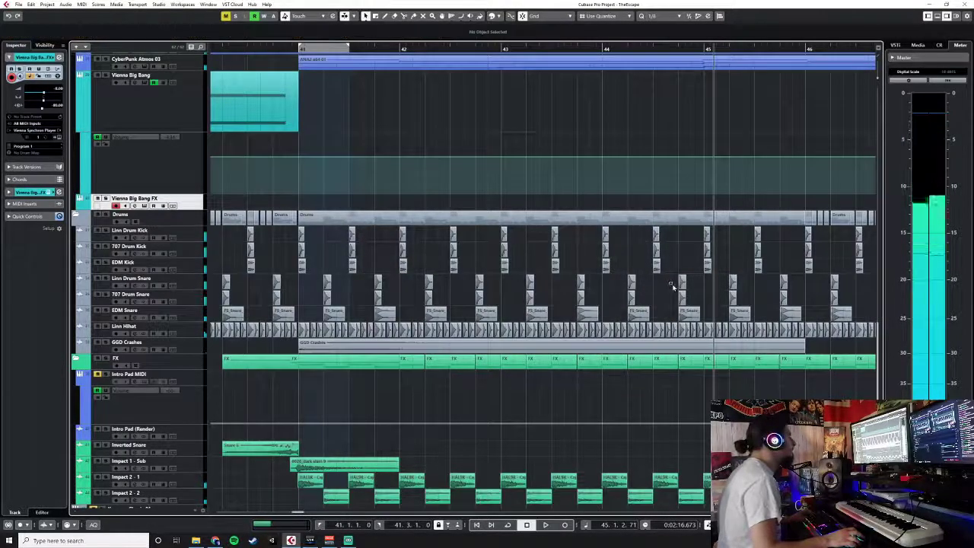
{"action": "left_click", "coordinate": [685, 297]}
{"action": "scroll", "coordinate": [683, 286], "scroll_direction": "up", "scroll_amount": 5}
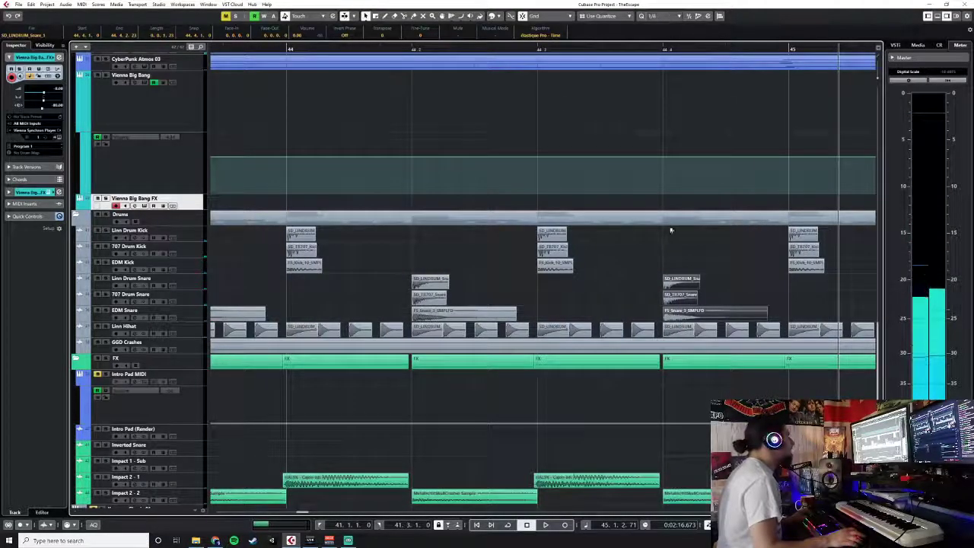
{"action": "left_click", "coordinate": [671, 17]}
{"action": "left_click", "coordinate": [670, 59]}
{"action": "left_click_drag", "start_coordinate": [673, 287], "coordinate": [578, 287]}
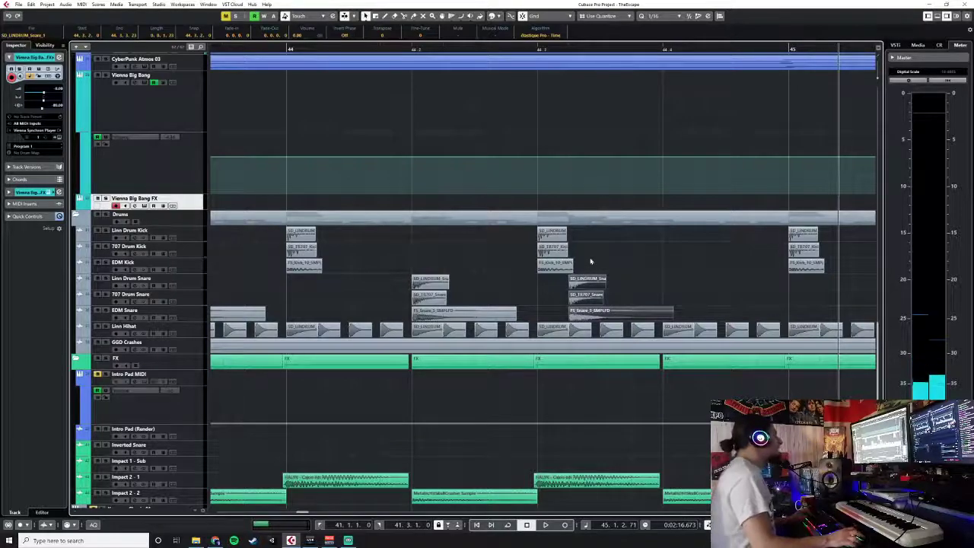
- Copy the Linn Drum, 707 and EDM kick hits at 44.3 to position 44.3.4
{"action": "left_click_drag", "start_coordinate": [523, 236], "coordinate": [560, 276]}
{"action": "left_click", "coordinate": [631, 49]}
{"action": "left_click", "coordinate": [160, 235]}
{"action": "key", "text": "ctrl+v"}
- Trim the EDM snare of the 44.3.2 hit to end at 44.4, and copy the three layered snare hits to 44.4.1
{"action": "left_click_drag", "start_coordinate": [545, 286], "coordinate": [598, 313]}
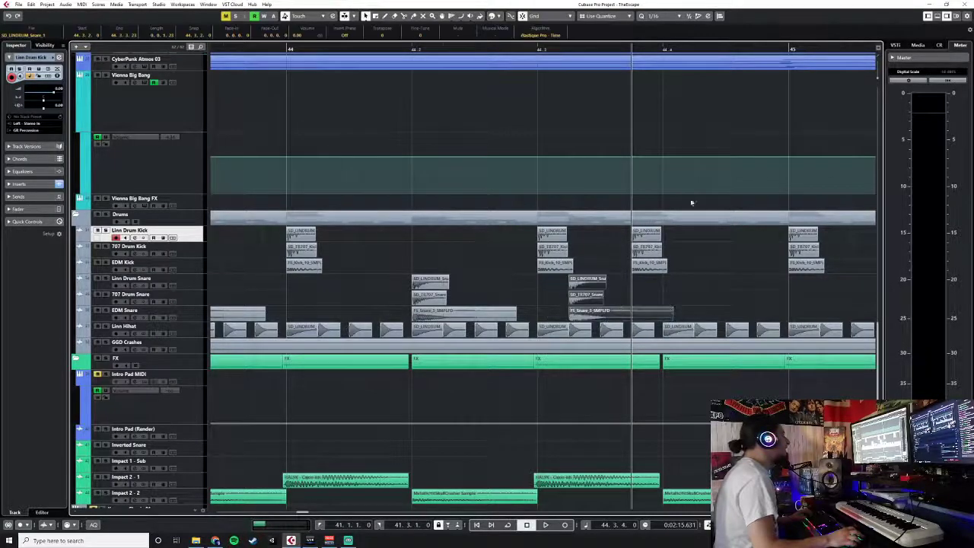
{"action": "left_click", "coordinate": [667, 313]}
{"action": "left_click_drag", "start_coordinate": [672, 318], "coordinate": [663, 319]}
{"action": "left_click_drag", "start_coordinate": [554, 283], "coordinate": [606, 317]}
{"action": "left_click", "coordinate": [663, 48]}
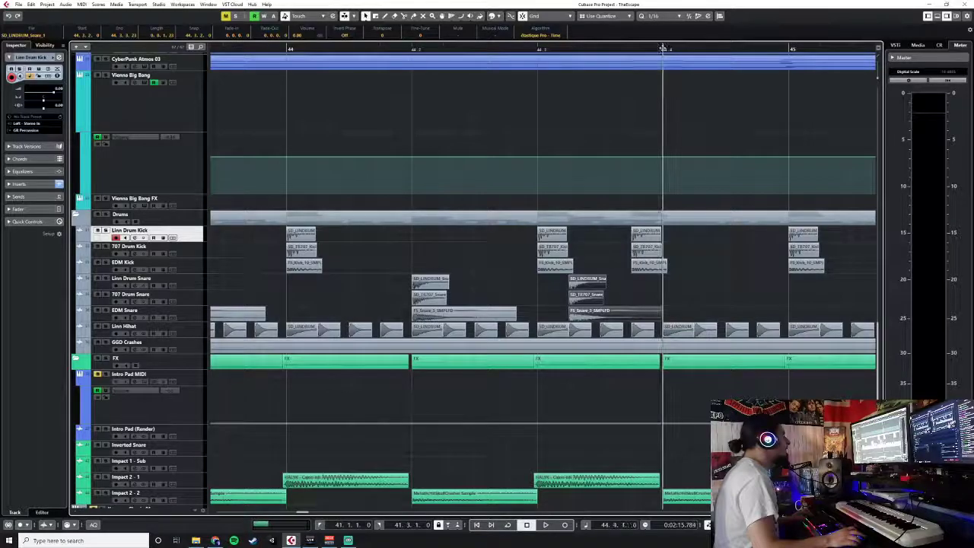
{"action": "left_click", "coordinate": [188, 257]}
{"action": "key", "text": "ctrl+v"}
{"action": "left_click_drag", "start_coordinate": [683, 273], "coordinate": [685, 287]}
{"action": "left_click", "coordinate": [807, 279]}
- Play the new kick and snare fill from 44.2 into bar 45
{"action": "scroll", "coordinate": [759, 268], "scroll_direction": "down", "scroll_amount": 2}
{"action": "scroll", "coordinate": [759, 268], "scroll_direction": "right", "scroll_amount": 3}
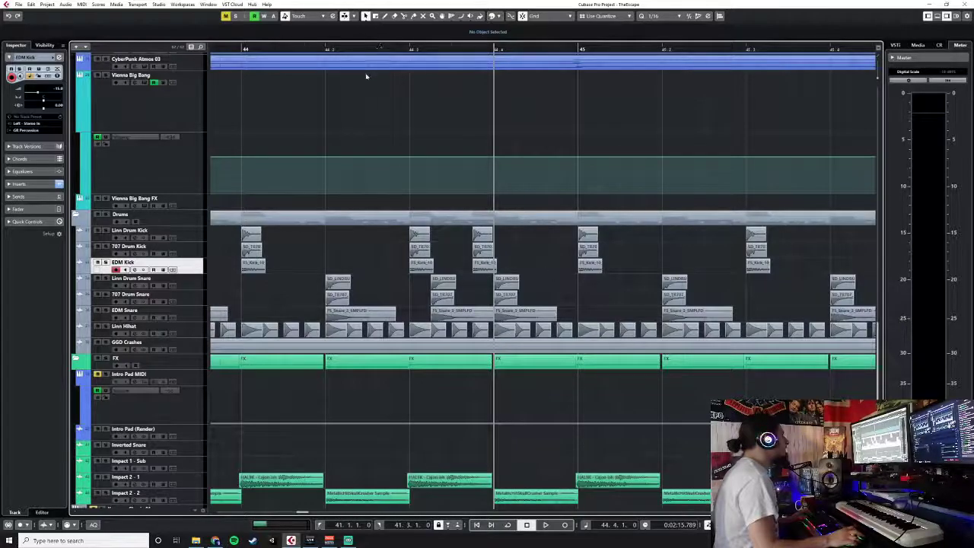
{"action": "left_click", "coordinate": [326, 49]}
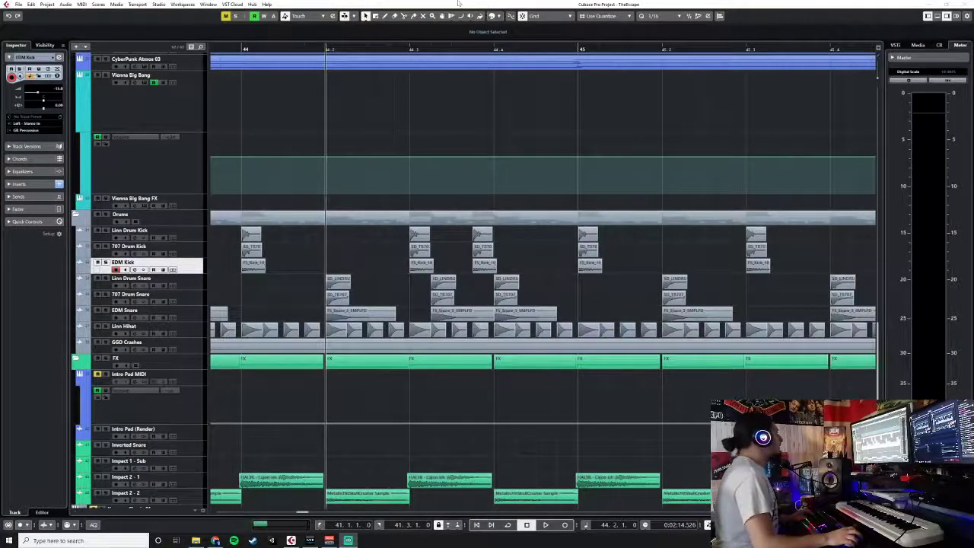
{"action": "scroll", "coordinate": [515, 353], "scroll_direction": "down", "scroll_amount": 3}
{"action": "scroll", "coordinate": [515, 353], "scroll_direction": "left", "scroll_amount": 3}
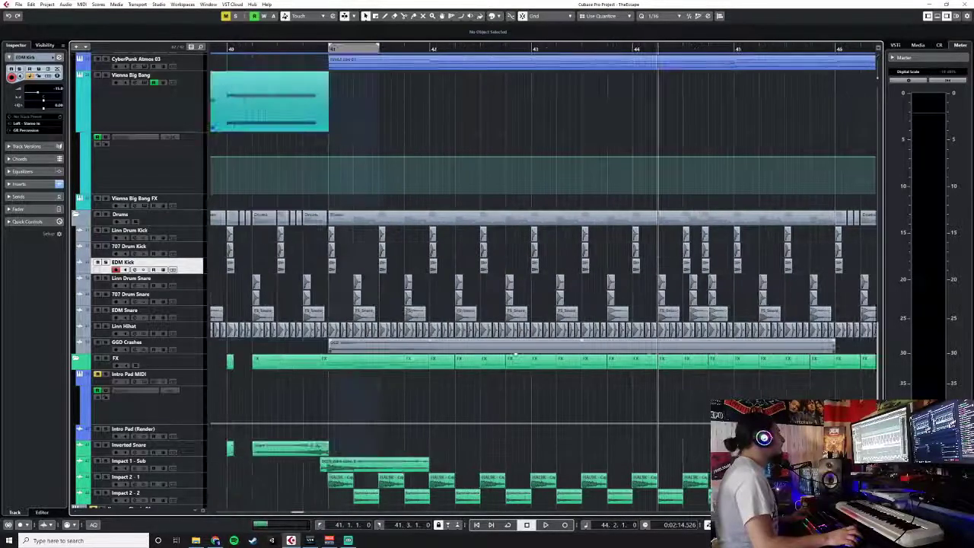
{"action": "scroll", "coordinate": [515, 353], "scroll_direction": "right", "scroll_amount": 4}
{"action": "scroll", "coordinate": [515, 353], "scroll_direction": "left", "scroll_amount": 2}
{"action": "scroll", "coordinate": [514, 353], "scroll_direction": "down", "scroll_amount": 3}
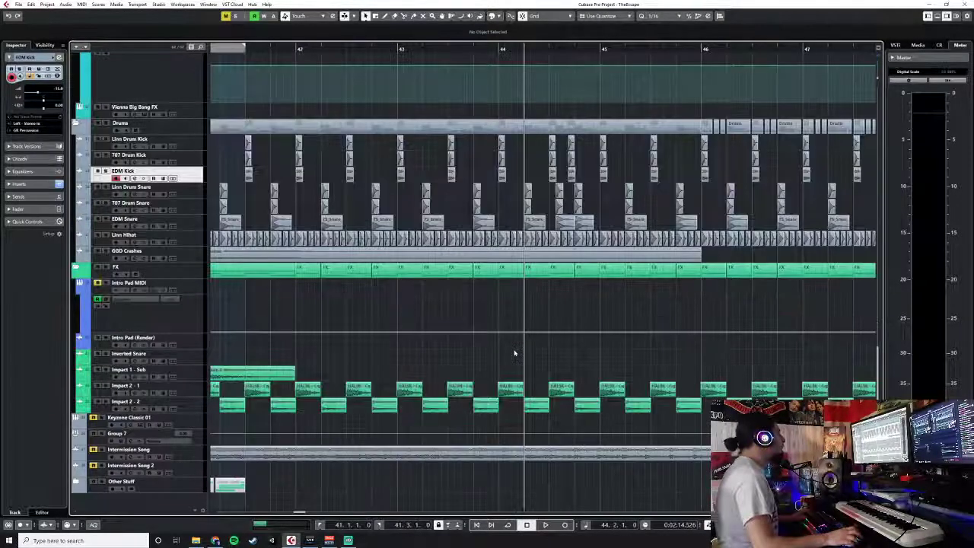
{"action": "scroll", "coordinate": [514, 353], "scroll_direction": "up", "scroll_amount": 3}
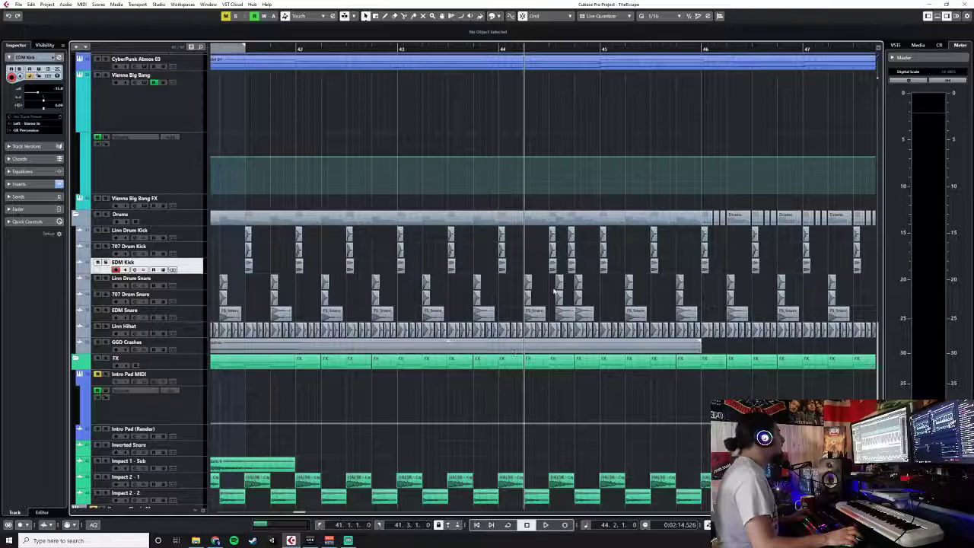
{"action": "key", "text": "space"}
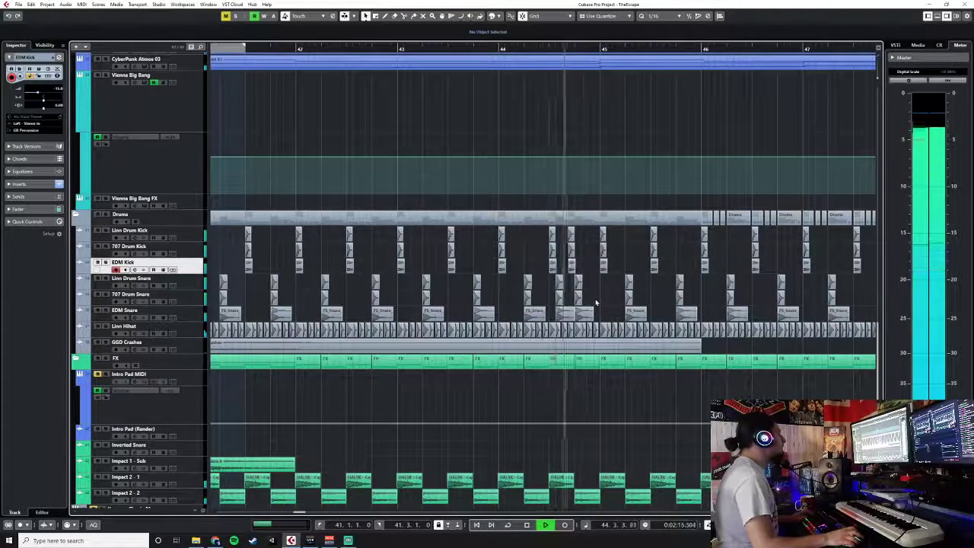
{"action": "key", "text": "space"}
- Shorten the EDM snare at 44.4 to end at 44.4.3, and paste the three layered snare hits at 44.4.3
{"action": "scroll", "coordinate": [596, 303], "scroll_direction": "up", "scroll_amount": 3}
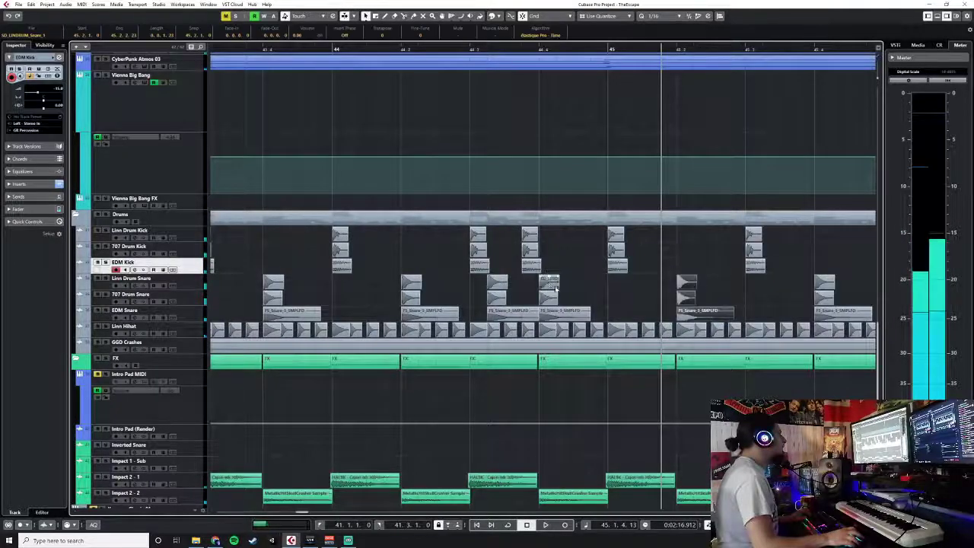
{"action": "left_click", "coordinate": [551, 318]}
{"action": "left_click_drag", "start_coordinate": [588, 318], "coordinate": [574, 318]}
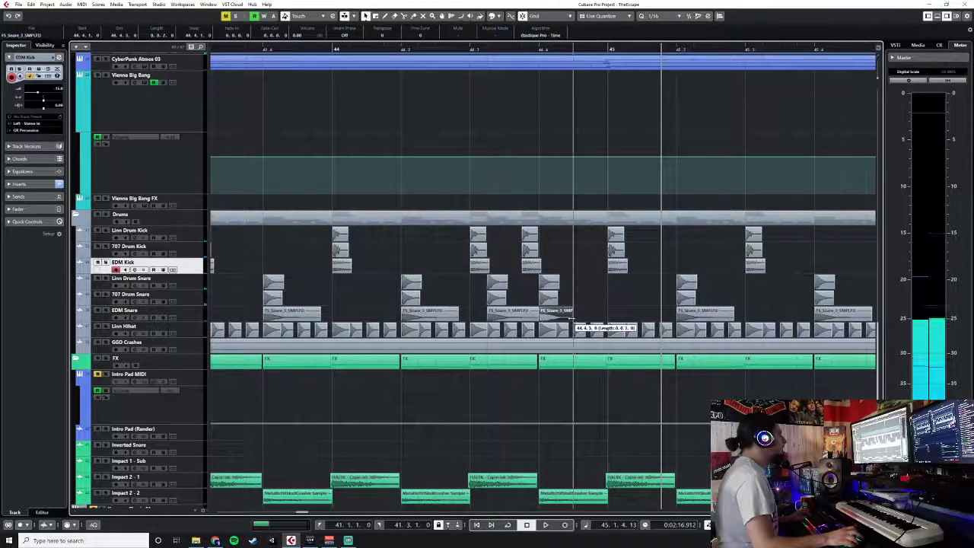
{"action": "left_click", "coordinate": [575, 60]}
{"action": "left_click", "coordinate": [574, 48]}
{"action": "left_click", "coordinate": [197, 284]}
{"action": "key", "text": "ctrl+v"}
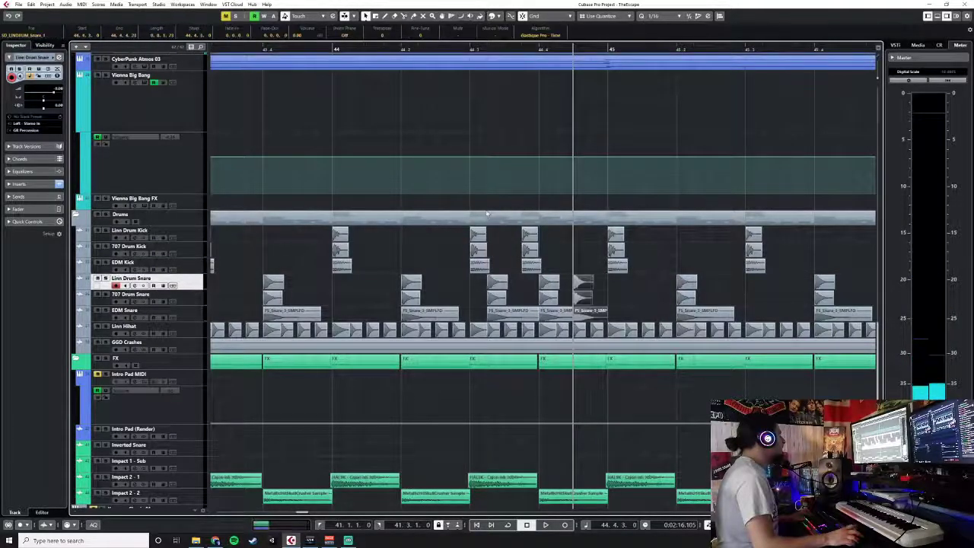
- Listen to the extended snare fill leading into bar 45
{"action": "key", "text": "space"}
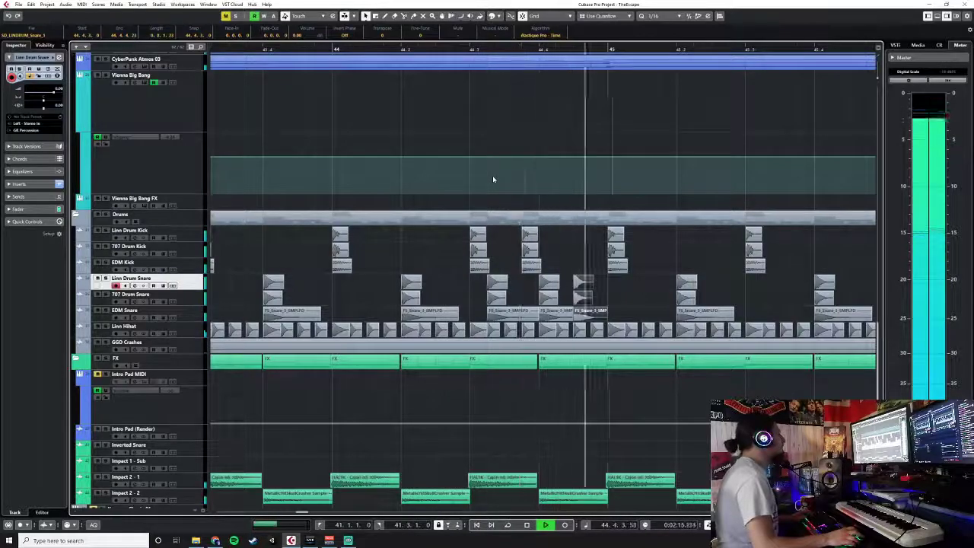
{"action": "scroll", "coordinate": [518, 300], "scroll_direction": "down", "scroll_amount": 3}
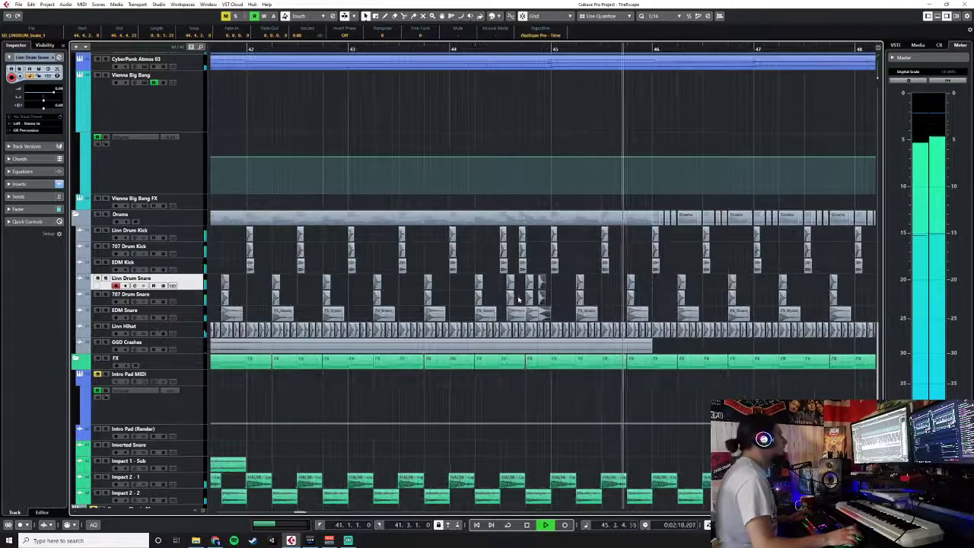
{"action": "key", "text": "space"}
- Shorten the GGD Crashes event starting at bar 41 so it ends at 44.4
{"action": "scroll", "coordinate": [519, 300], "scroll_direction": "down", "scroll_amount": 2}
{"action": "scroll", "coordinate": [460, 405], "scroll_direction": "down", "scroll_amount": 3}
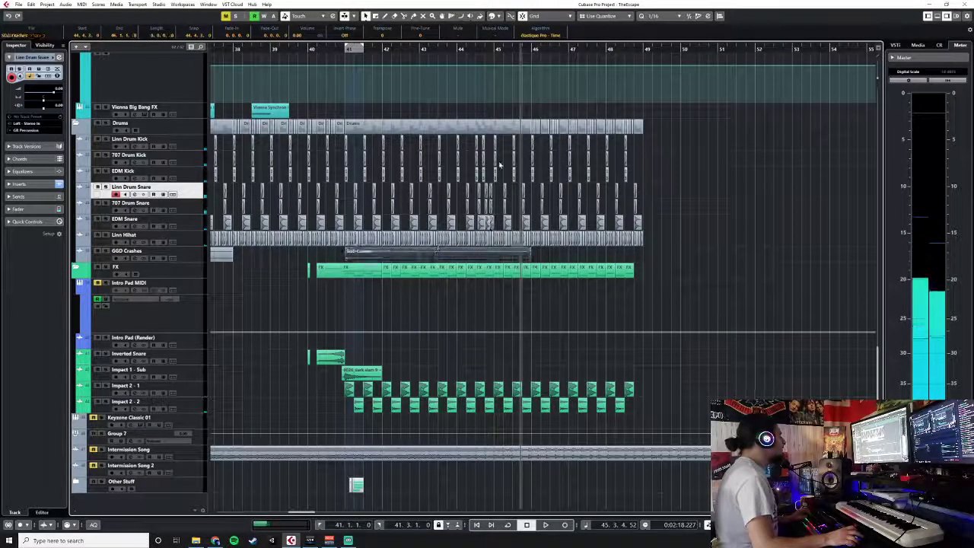
{"action": "scroll", "coordinate": [487, 181], "scroll_direction": "up", "scroll_amount": 1}
{"action": "scroll", "coordinate": [487, 181], "scroll_direction": "up", "scroll_amount": 1}
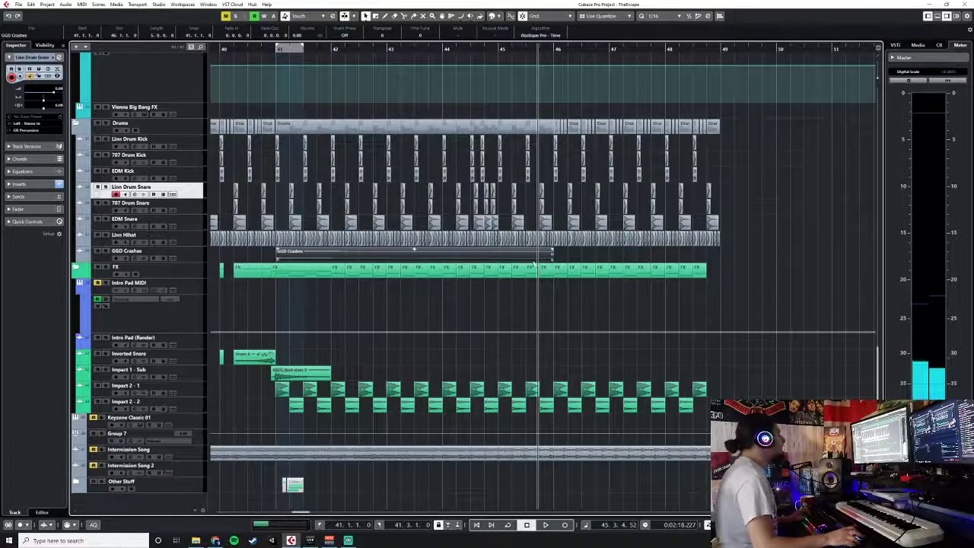
{"action": "left_click_drag", "start_coordinate": [552, 259], "coordinate": [483, 256]}
- Set the quantize preset to 1/1 and paste a copy of the shortened GGD Crashes event at bar 45
{"action": "left_click", "coordinate": [513, 48]}
{"action": "left_click", "coordinate": [660, 16]}
{"action": "left_click", "coordinate": [661, 21]}
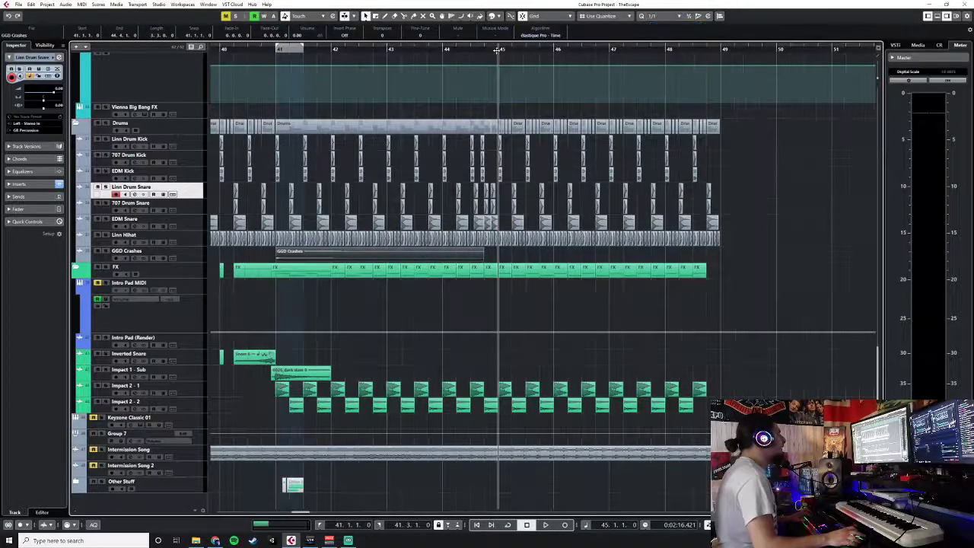
{"action": "left_click", "coordinate": [203, 255]}
{"action": "key", "text": "ctrl+v"}
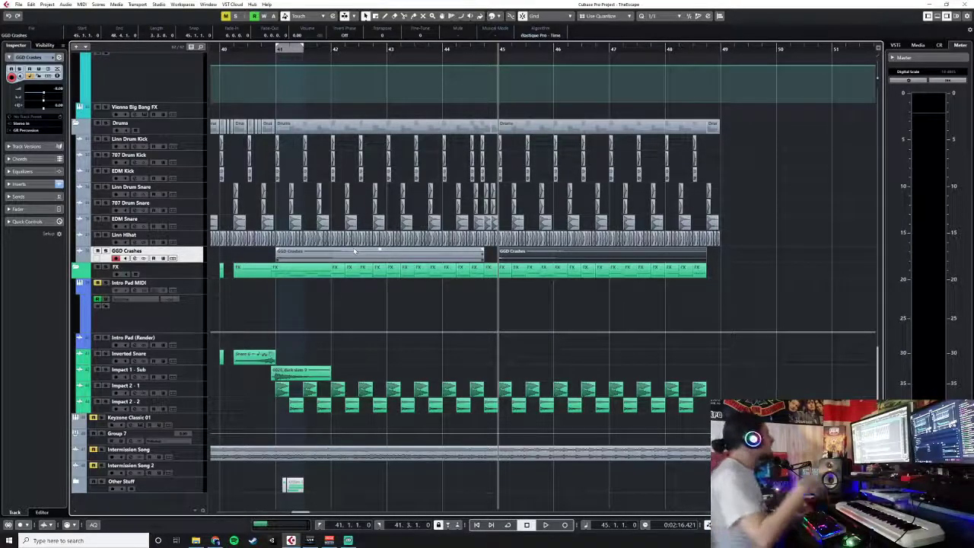
- Play the arrangement from bar 40 to hear the drums with the crashes
{"action": "left_click", "coordinate": [257, 50]}
{"action": "left_click", "coordinate": [222, 48]}
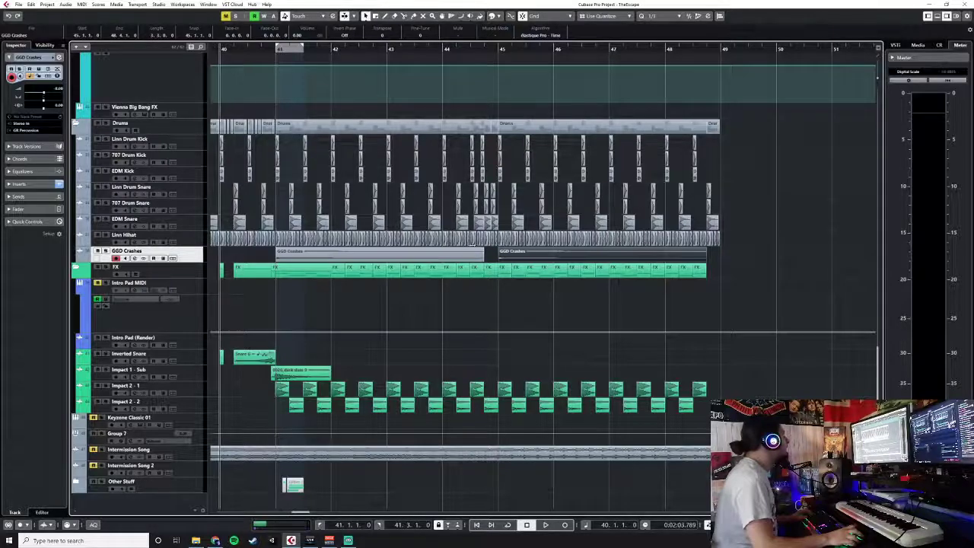
{"action": "key", "text": "space"}
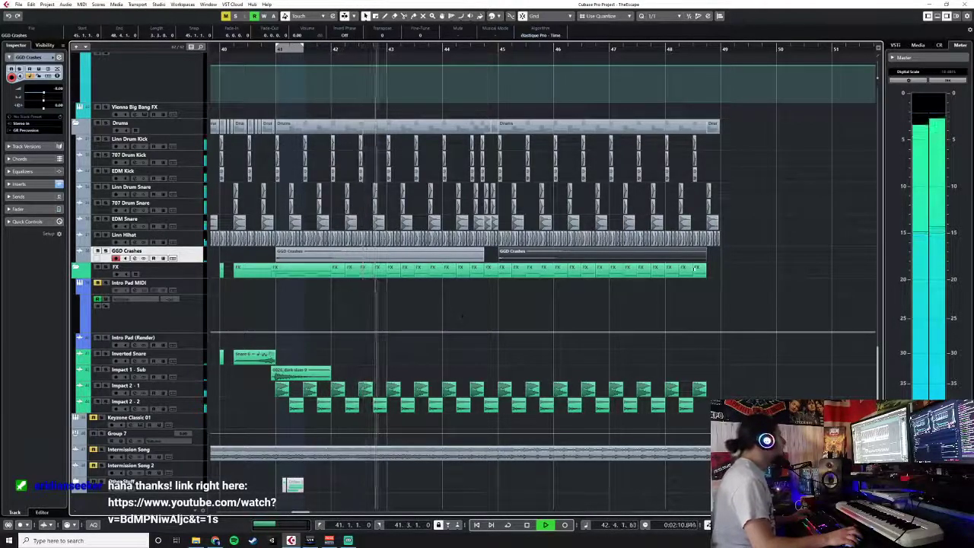
- Try removing the Impact 2-1 and Impact 2-2 samples beneath the snare fill just before bar 45
{"action": "left_click", "coordinate": [480, 373]}
{"action": "left_click_drag", "start_coordinate": [491, 407], "coordinate": [491, 409]}
{"action": "key", "text": "Delete"}
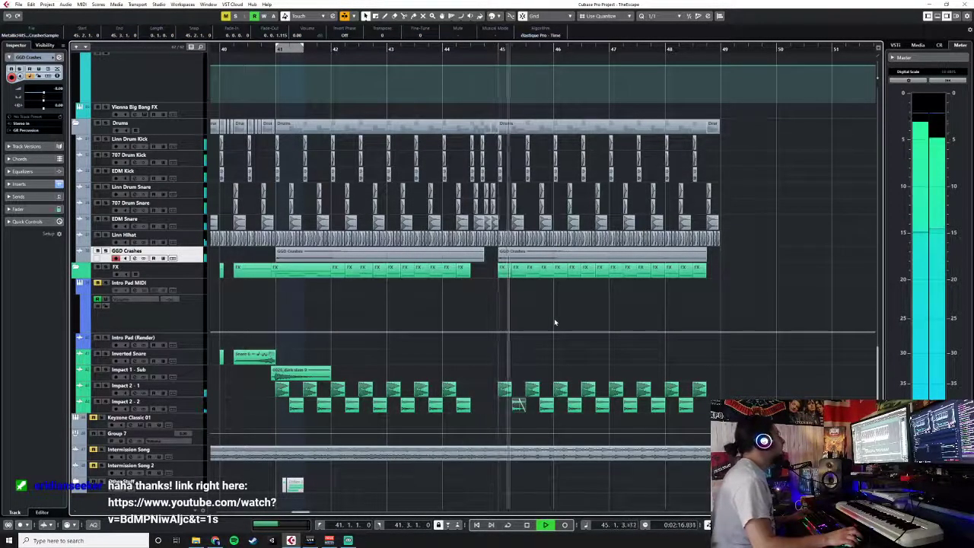
{"action": "key", "text": "ctrl+z"}
- Replay the fill and the following section from bar 44
{"action": "left_click", "coordinate": [447, 47]}
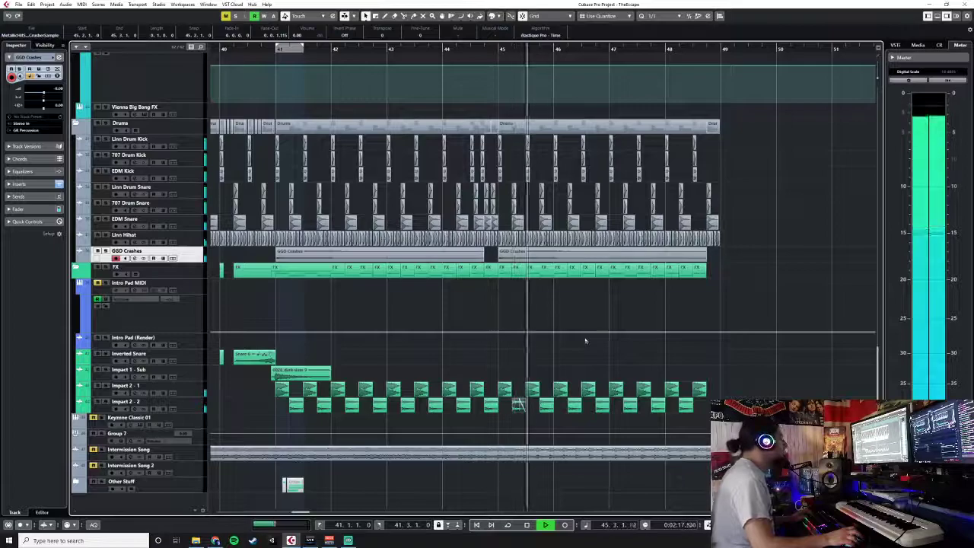
{"action": "scroll", "coordinate": [568, 307], "scroll_direction": "down", "scroll_amount": 2}
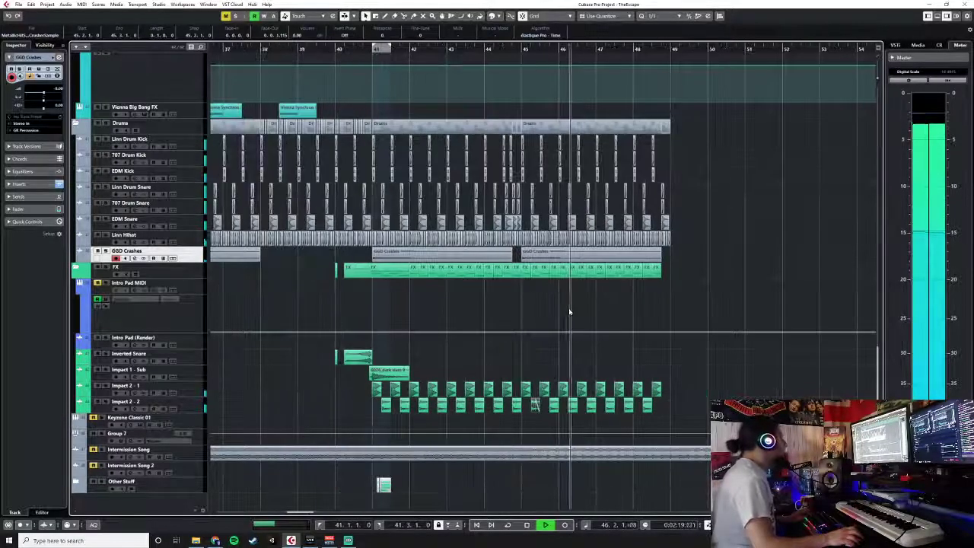
{"action": "key", "text": "space"}
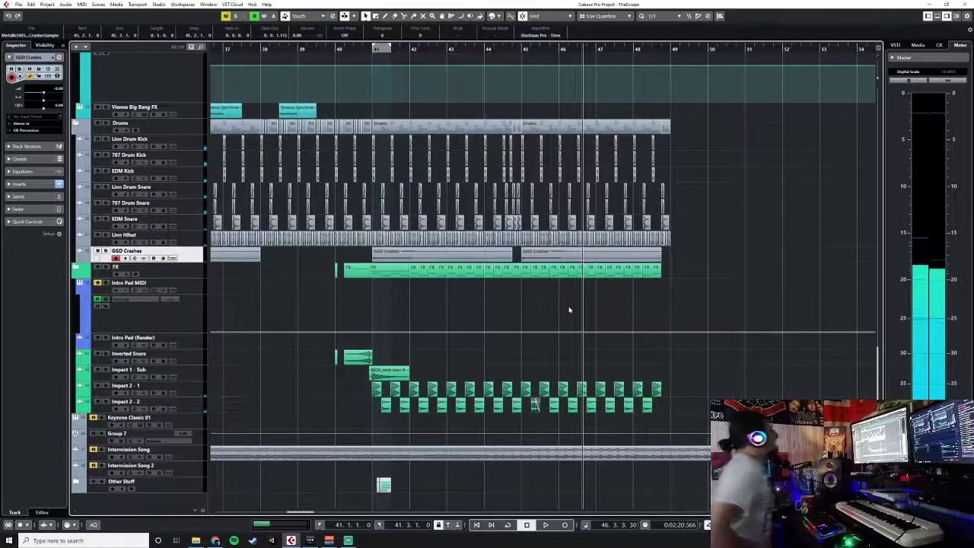
- Review the strings, brass, synth, Vienna Big Bang and drum tracks before and after bar 41
{"action": "scroll", "coordinate": [564, 312], "scroll_direction": "right", "scroll_amount": 2}
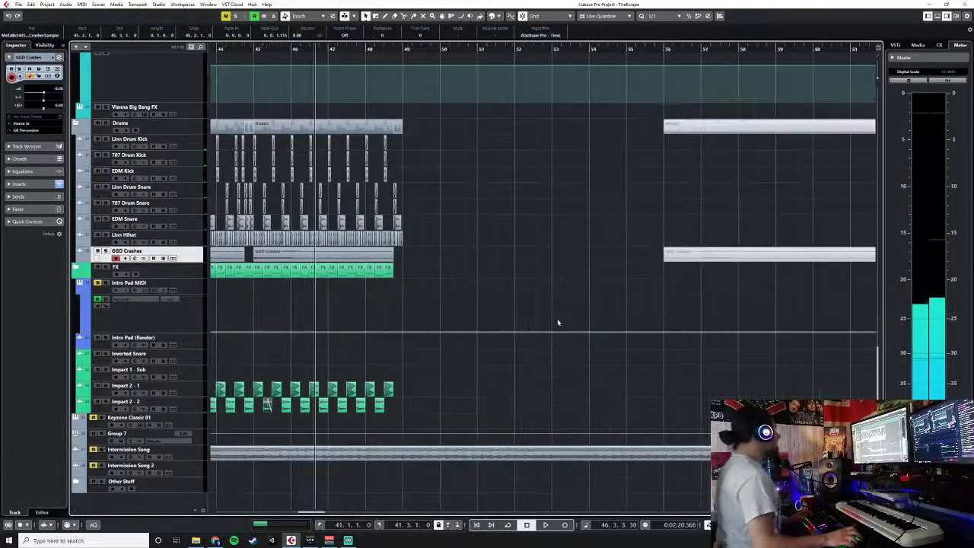
{"action": "scroll", "coordinate": [558, 323], "scroll_direction": "up", "scroll_amount": 2}
{"action": "scroll", "coordinate": [558, 323], "scroll_direction": "up", "scroll_amount": 8}
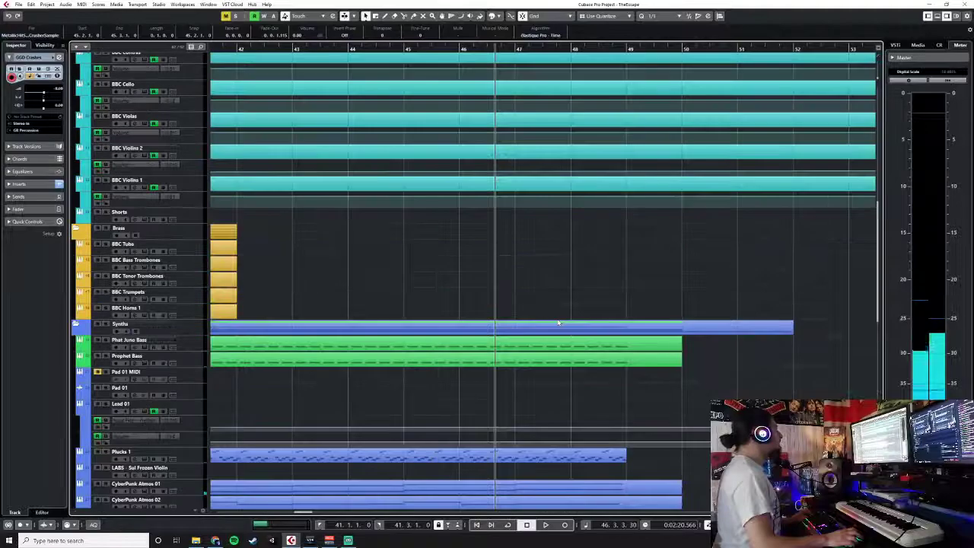
{"action": "scroll", "coordinate": [558, 322], "scroll_direction": "down", "scroll_amount": 4}
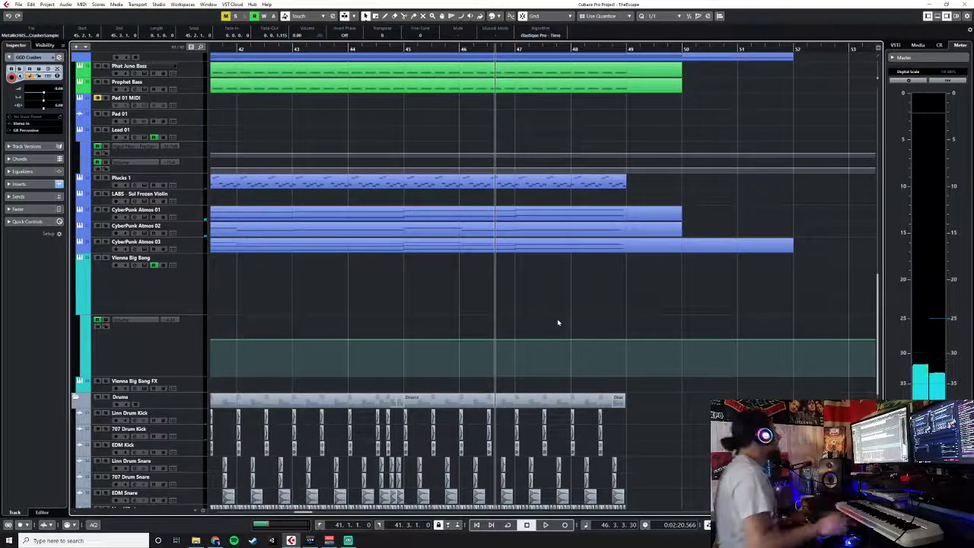
{"action": "scroll", "coordinate": [557, 320], "scroll_direction": "down", "scroll_amount": 4}
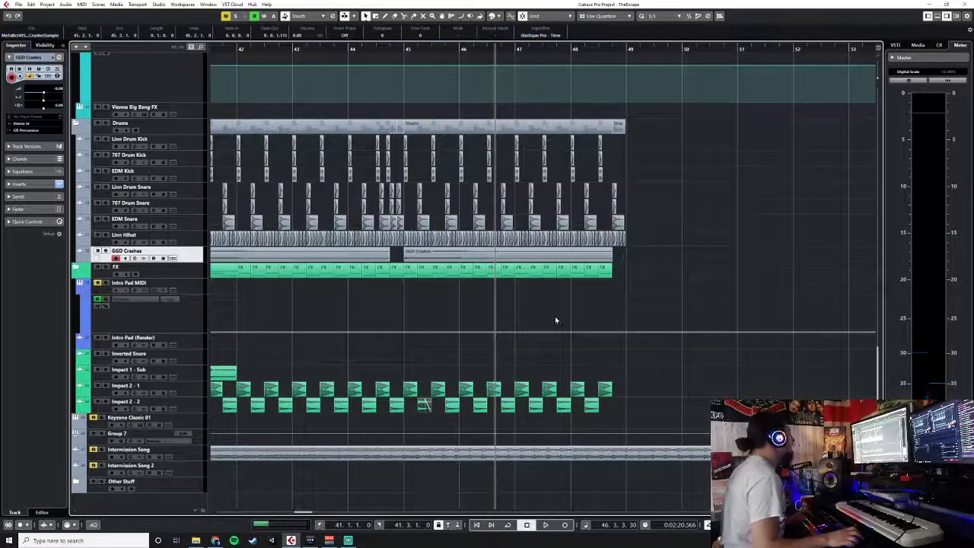
{"action": "scroll", "coordinate": [553, 315], "scroll_direction": "up", "scroll_amount": 4}
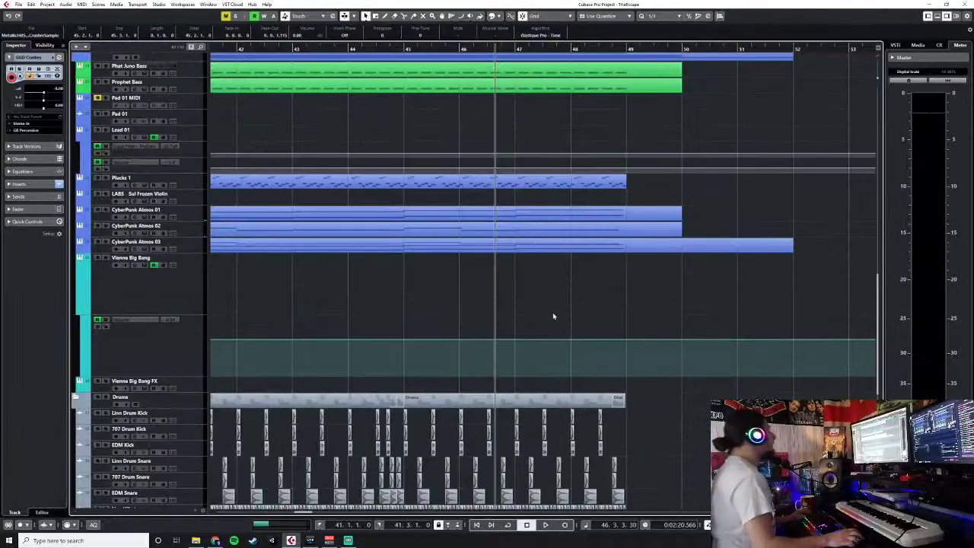
{"action": "scroll", "coordinate": [553, 315], "scroll_direction": "down", "scroll_amount": 1}
{"action": "scroll", "coordinate": [552, 315], "scroll_direction": "left", "scroll_amount": 3}
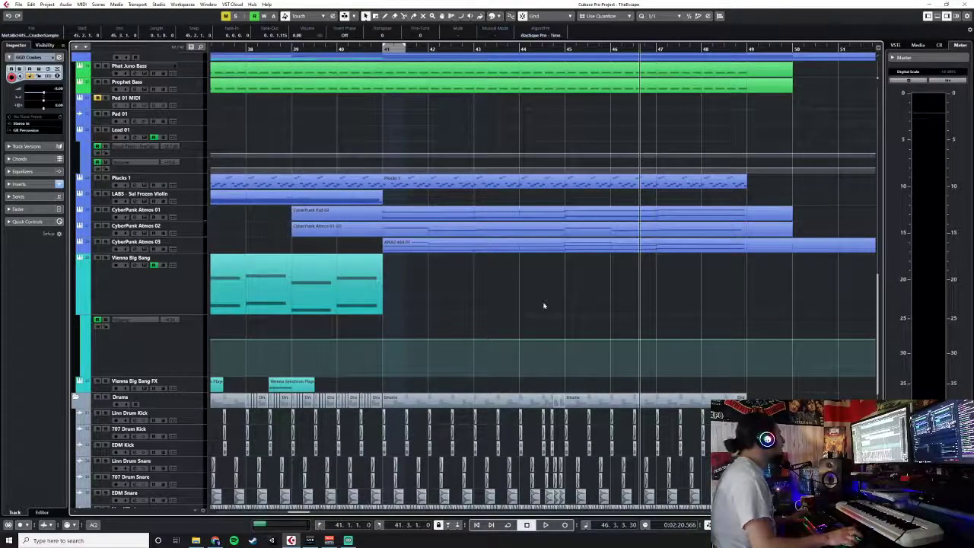
{"action": "scroll", "coordinate": [543, 306], "scroll_direction": "down", "scroll_amount": 1}
{"action": "scroll", "coordinate": [379, 259], "scroll_direction": "up", "scroll_amount": 3}
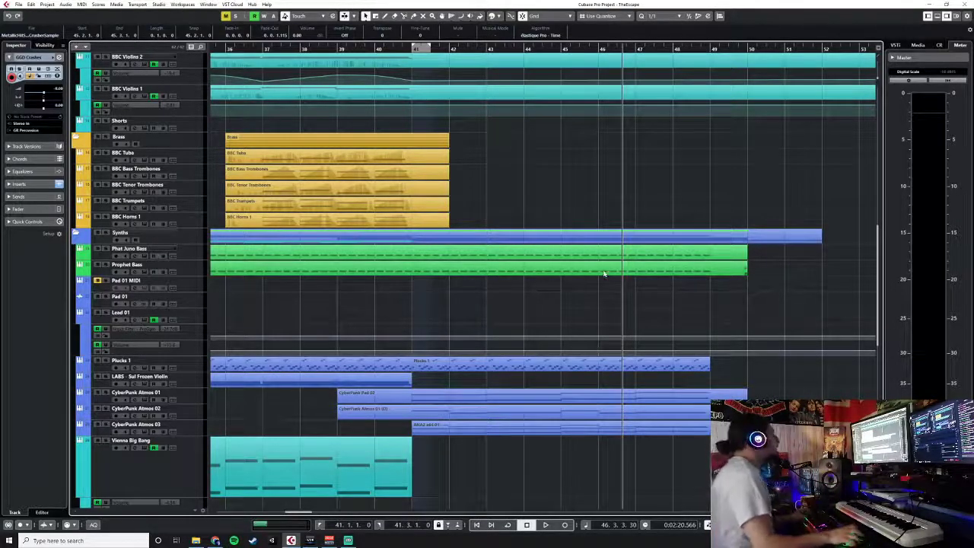
{"action": "scroll", "coordinate": [601, 346], "scroll_direction": "down", "scroll_amount": 5}
{"action": "scroll", "coordinate": [548, 276], "scroll_direction": "down", "scroll_amount": 2, "text": "ctrl"}
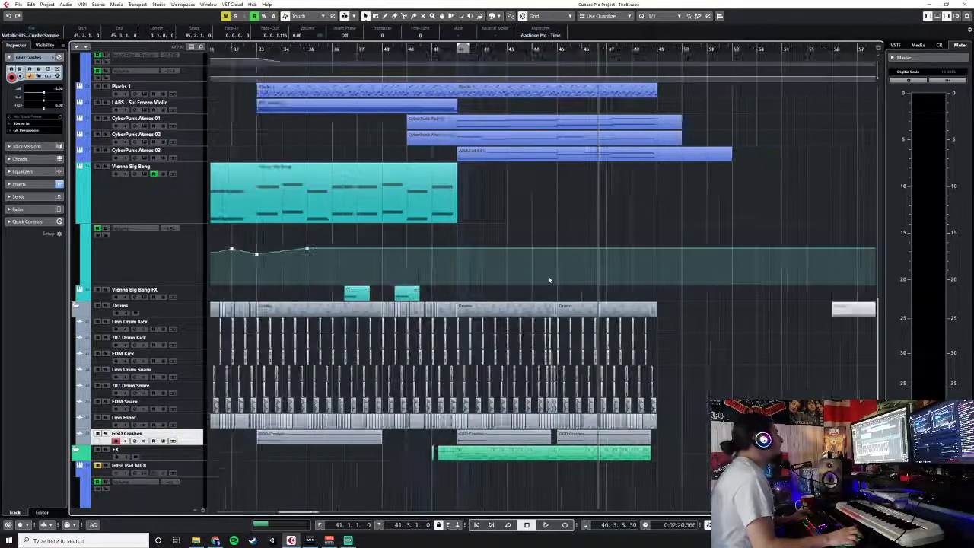
{"action": "scroll", "coordinate": [548, 277], "scroll_direction": "up", "scroll_amount": 7}
{"action": "scroll", "coordinate": [549, 278], "scroll_direction": "down", "scroll_amount": 2}
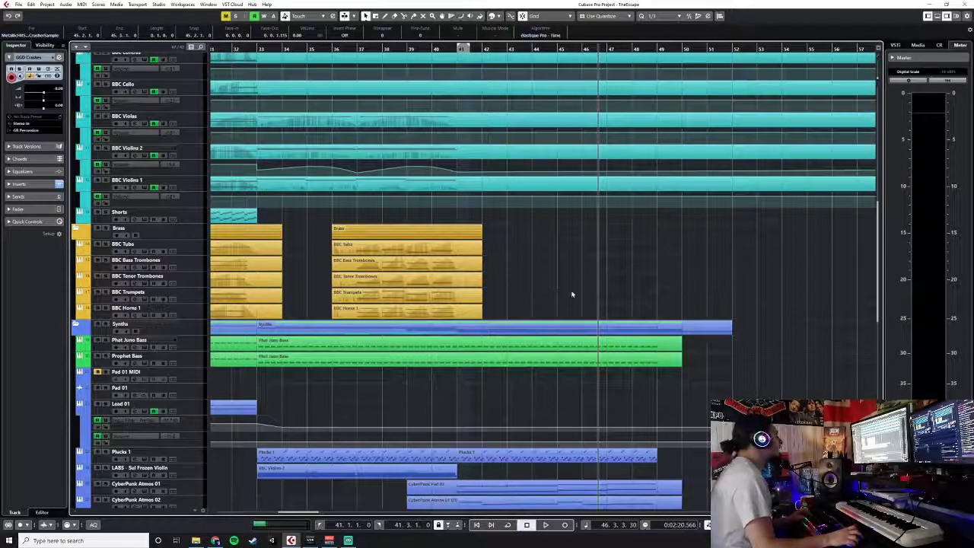
{"action": "scroll", "coordinate": [690, 351], "scroll_direction": "down", "scroll_amount": 8}
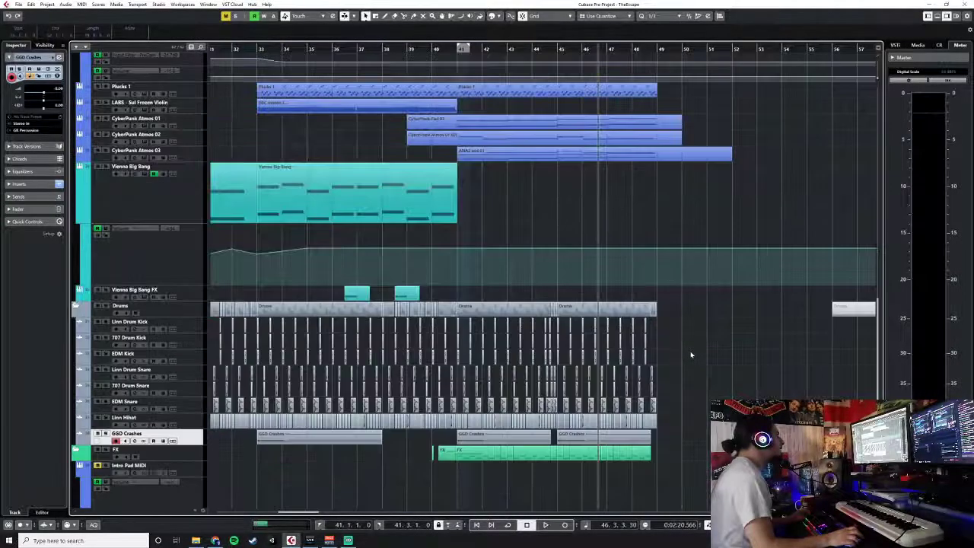
{"action": "scroll", "coordinate": [690, 350], "scroll_direction": "left", "scroll_amount": 4}
{"action": "scroll", "coordinate": [688, 351], "scroll_direction": "up", "scroll_amount": 6}
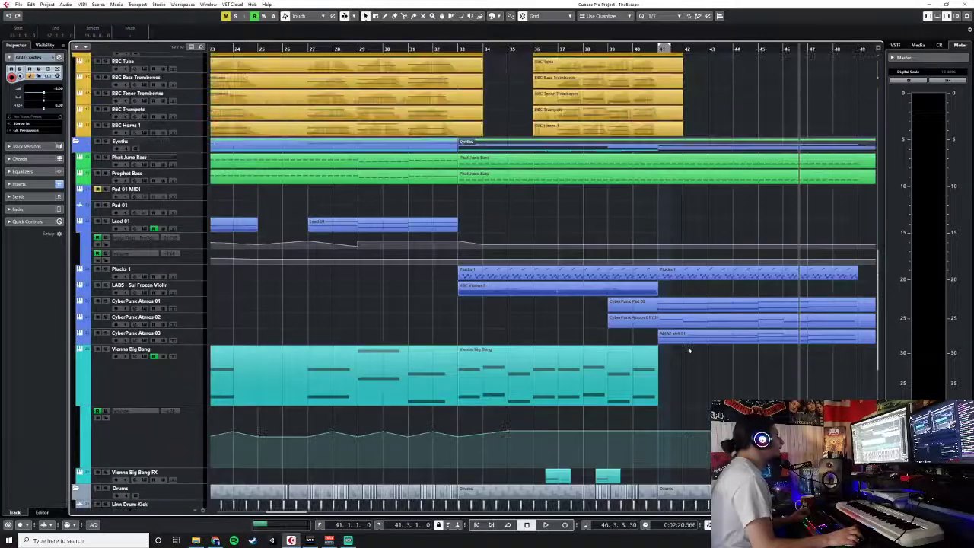
{"action": "scroll", "coordinate": [689, 351], "scroll_direction": "down", "scroll_amount": 9}
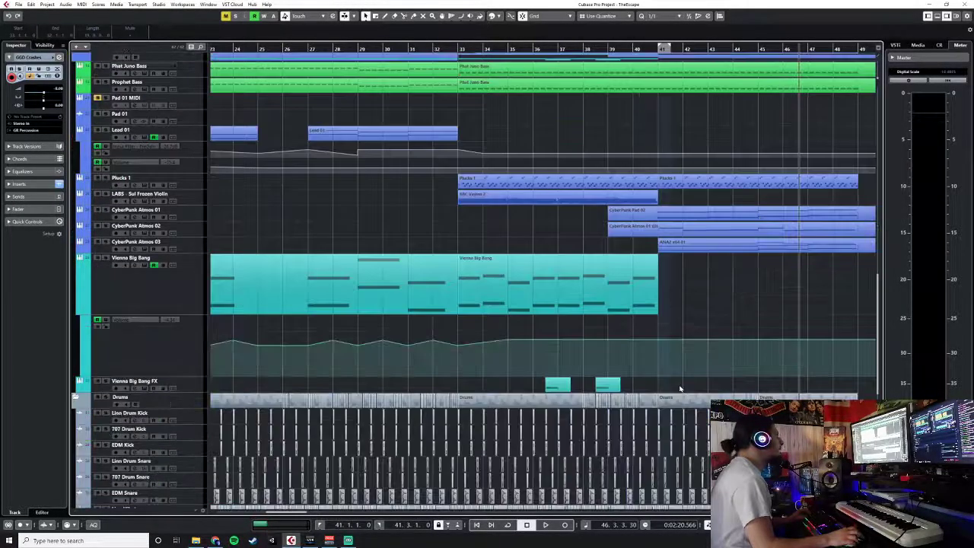
- Review the drum and synth tracks around bar 41 and select the Linn Drum Kick track
{"action": "scroll", "coordinate": [680, 388], "scroll_direction": "up", "scroll_amount": 2}
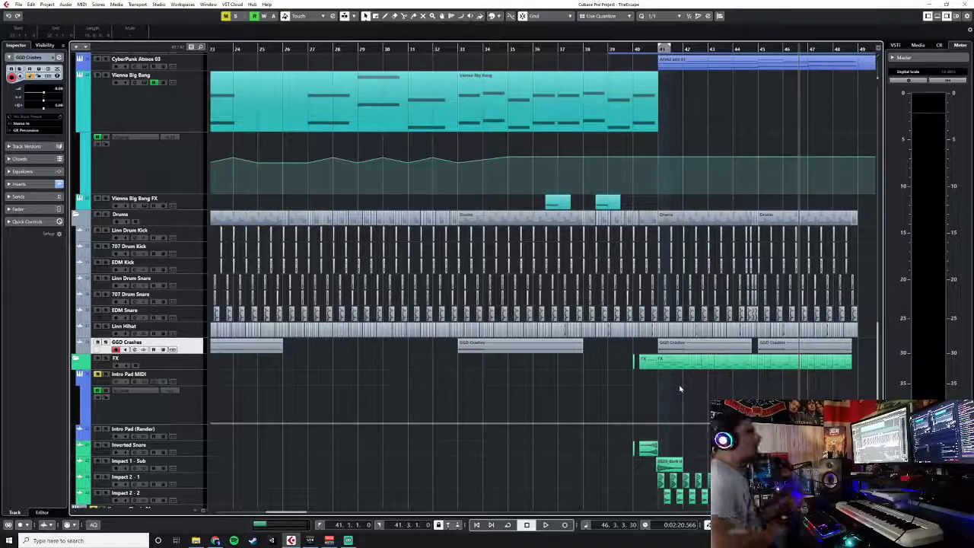
{"action": "key", "text": "h"}
{"action": "key", "text": "h"}
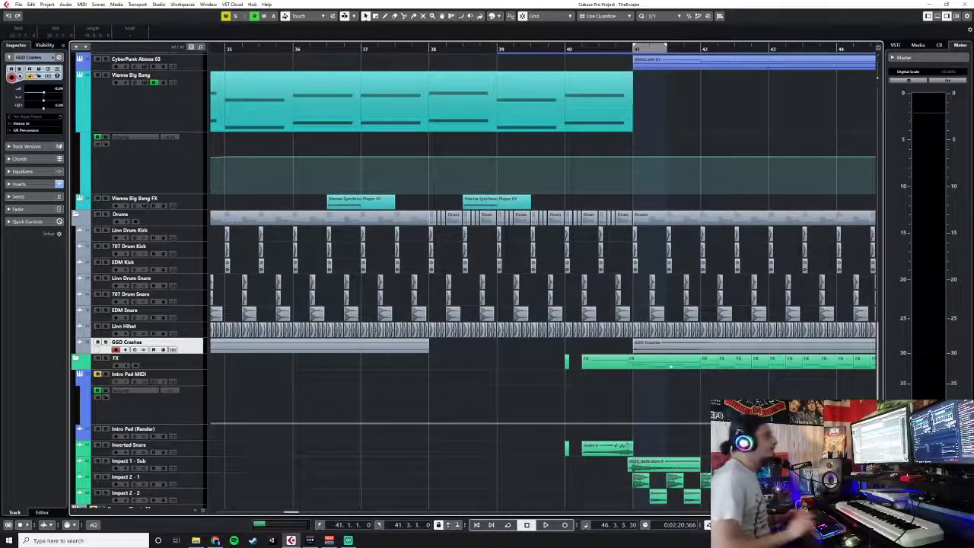
{"action": "scroll", "coordinate": [132, 310], "scroll_direction": "up", "scroll_amount": 3}
{"action": "left_click", "coordinate": [131, 310]}
{"action": "scroll", "coordinate": [131, 310], "scroll_direction": "up", "scroll_amount": 3}
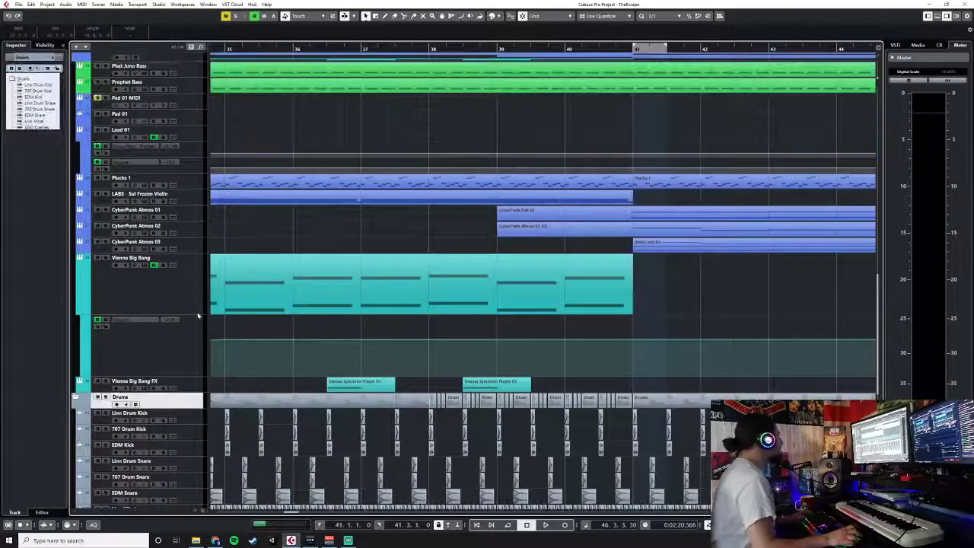
{"action": "scroll", "coordinate": [290, 208], "scroll_direction": "down", "scroll_amount": 6}
{"action": "right_click", "coordinate": [200, 223]}
{"action": "mouse_move", "coordinate": [221, 228]}
{"action": "left_click", "coordinate": [189, 238]}
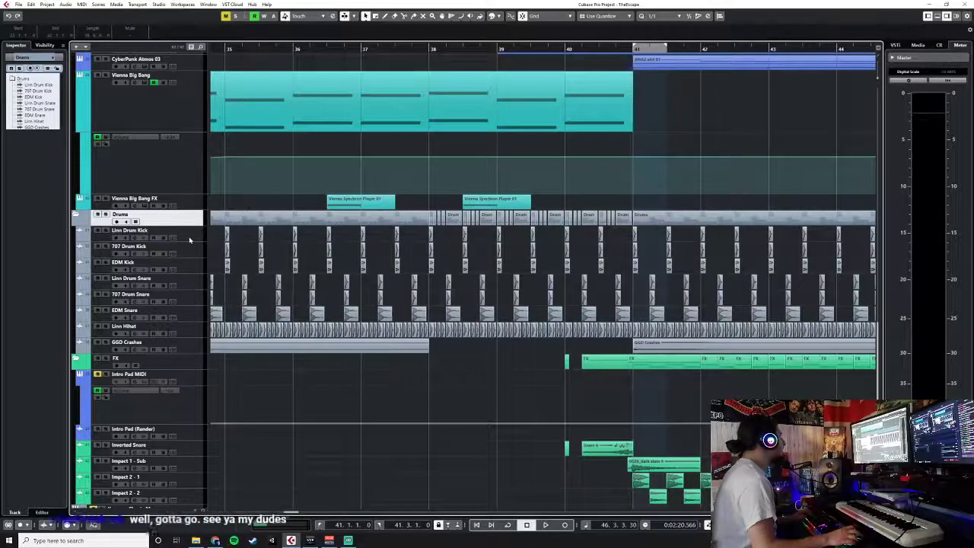
{"action": "left_click", "coordinate": [189, 239]}
- Examine the routing and insert effects of the drum channels in the mixer
{"action": "key", "text": "F3"}
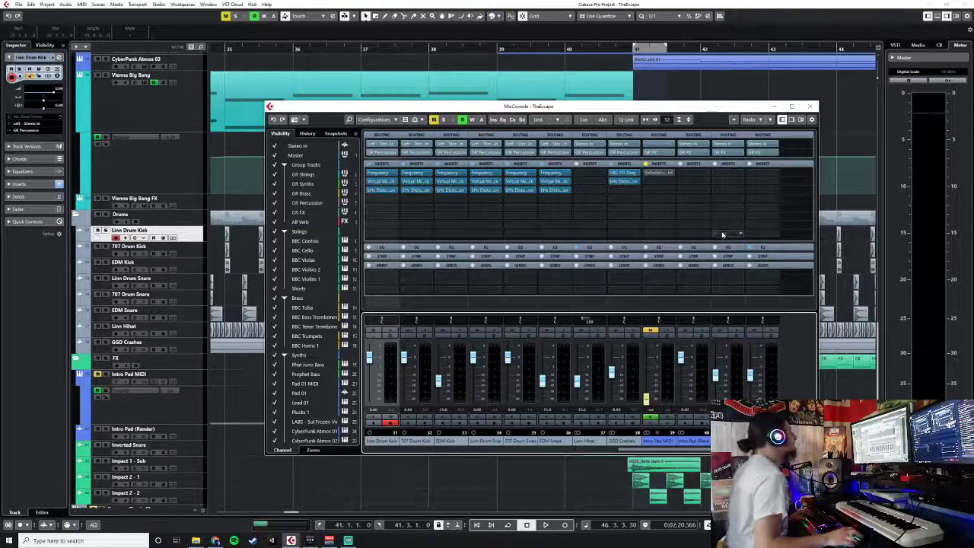
{"action": "left_click_drag", "start_coordinate": [628, 451], "coordinate": [591, 456]}
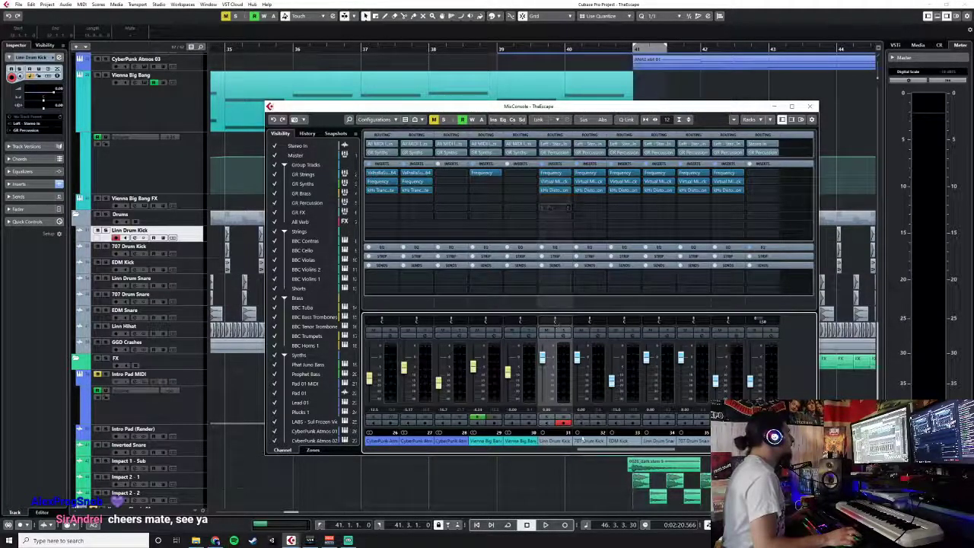
{"action": "mouse_move", "coordinate": [591, 450]}
{"action": "left_mouse_down"}
{"action": "mouse_move", "coordinate": [635, 454]}
{"action": "mouse_move", "coordinate": [602, 455]}
{"action": "left_mouse_up"}
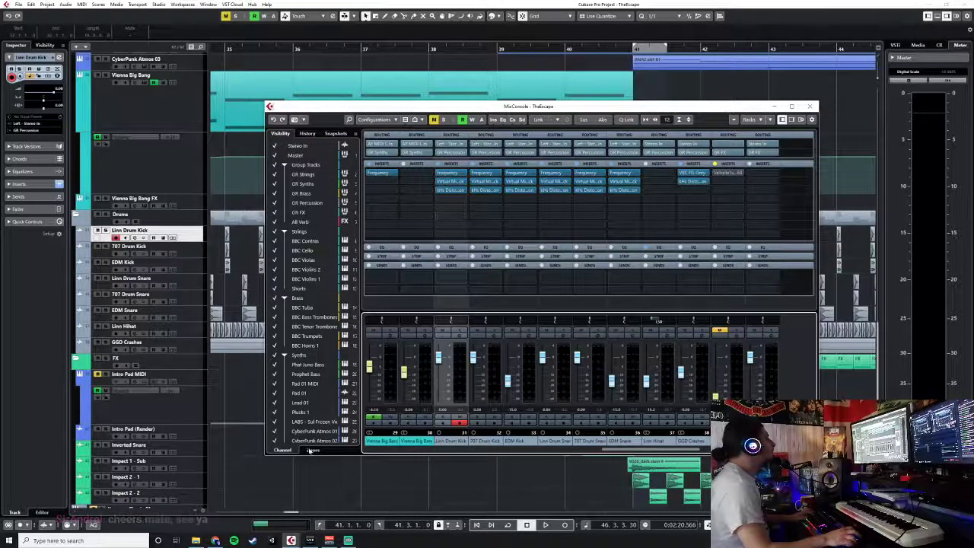
{"action": "left_click", "coordinate": [810, 106]}
- Add a mono group track at the Linn Drum Kick in the Drums folder
{"action": "right_click", "coordinate": [194, 233]}
{"action": "mouse_move", "coordinate": [228, 236]}
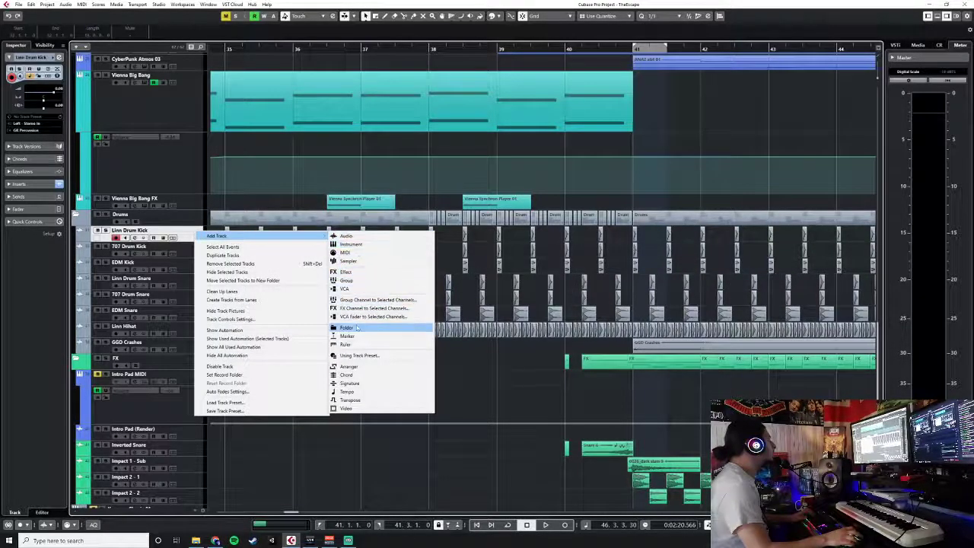
{"action": "left_click", "coordinate": [372, 280]}
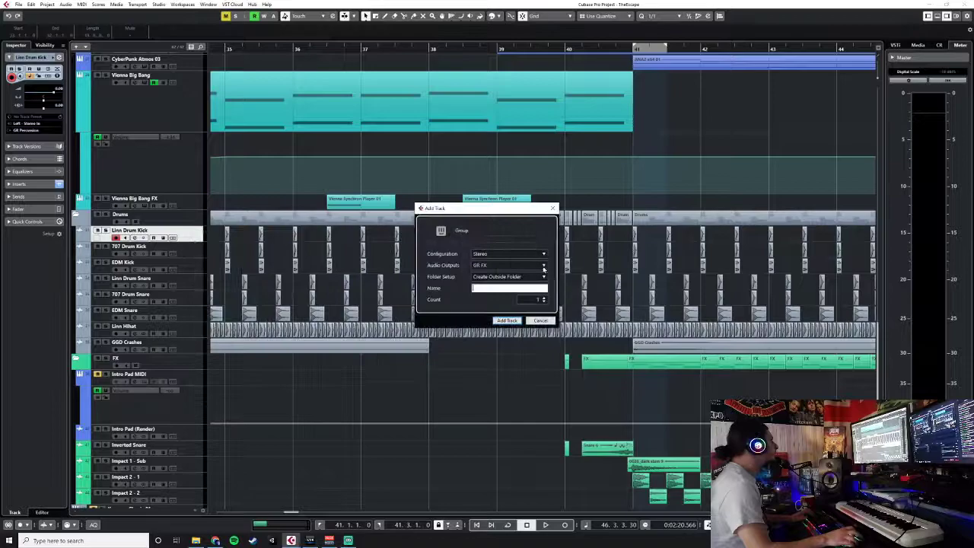
{"action": "left_click", "coordinate": [504, 254]}
{"action": "left_click", "coordinate": [495, 262]}
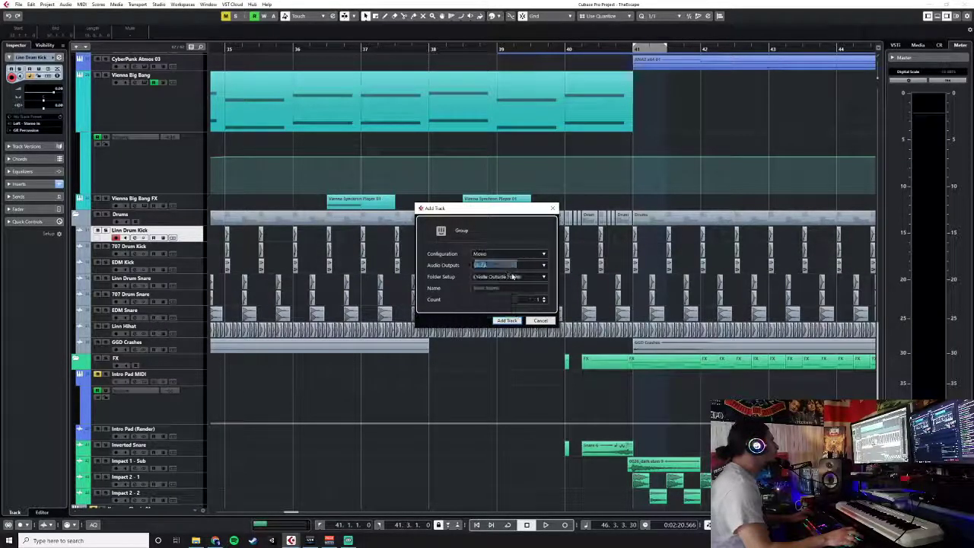
{"action": "left_click", "coordinate": [512, 320]}
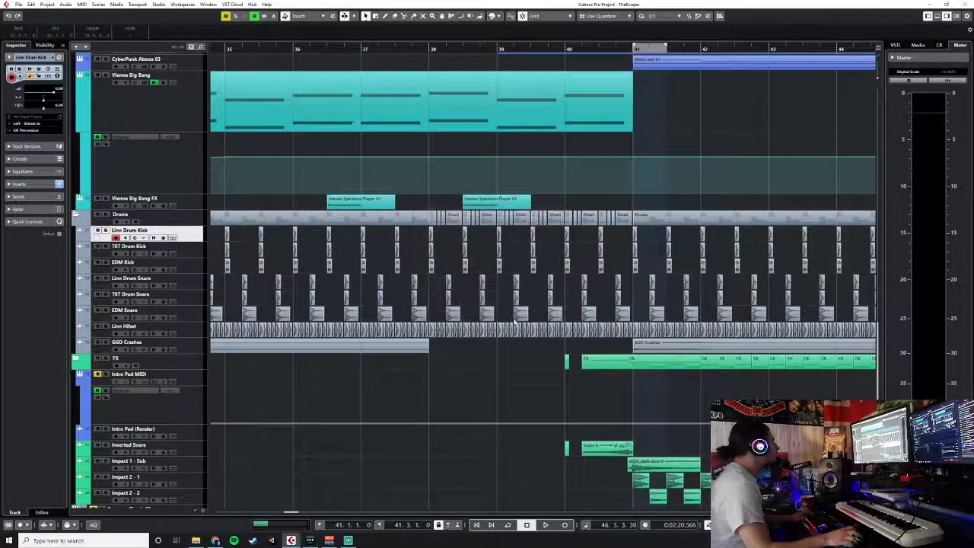
- Place the second group track directly above the Linn Drum Snare track
{"action": "left_click_drag", "start_coordinate": [200, 237], "coordinate": [200, 316]}
{"action": "left_click", "coordinate": [197, 295]}
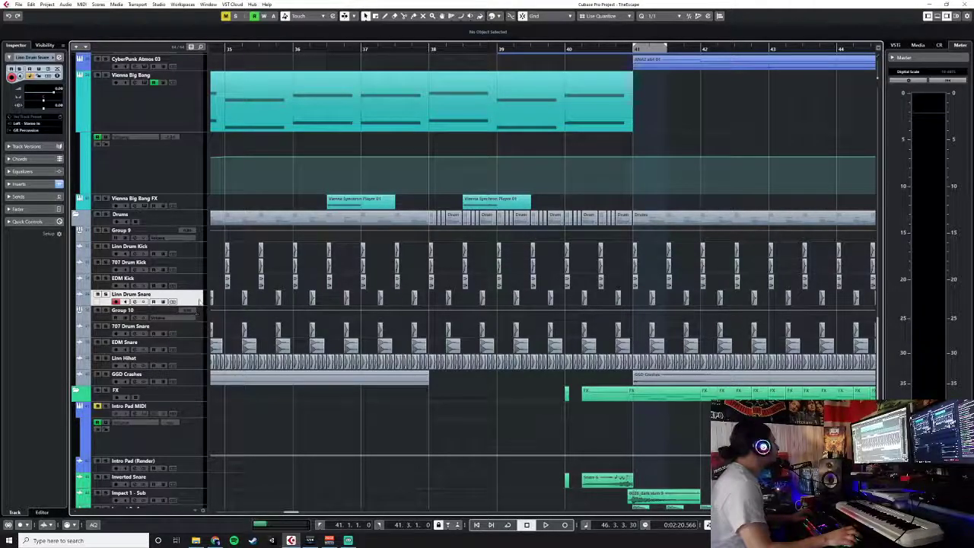
{"action": "left_click", "coordinate": [202, 314]}
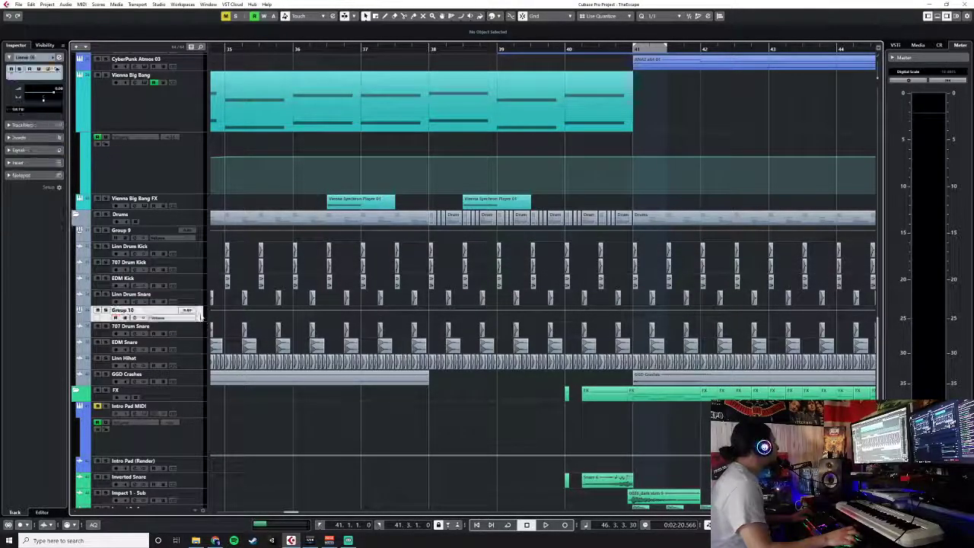
{"action": "left_click_drag", "start_coordinate": [169, 305], "coordinate": [195, 295]}
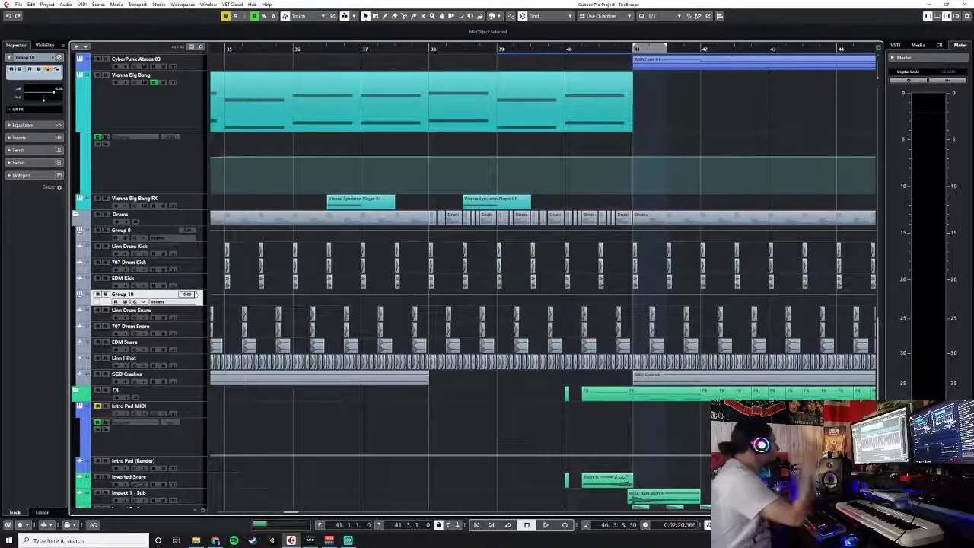
- Rename the group above the kicks as Kick Sum and the group above the snares as Snare Sum
{"action": "double_click", "coordinate": [149, 227]}
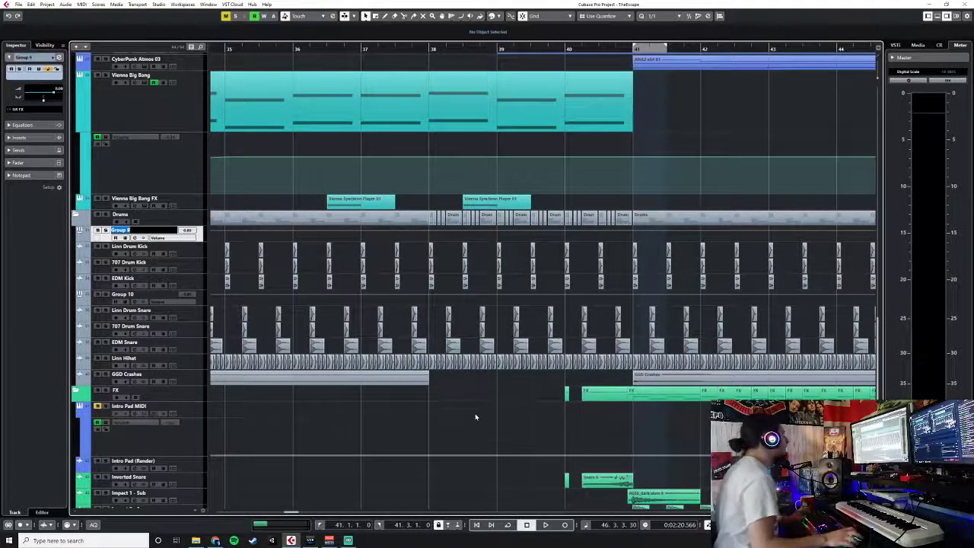
{"action": "type", "text": "M"}
{"action": "key", "text": "BackSpace"}
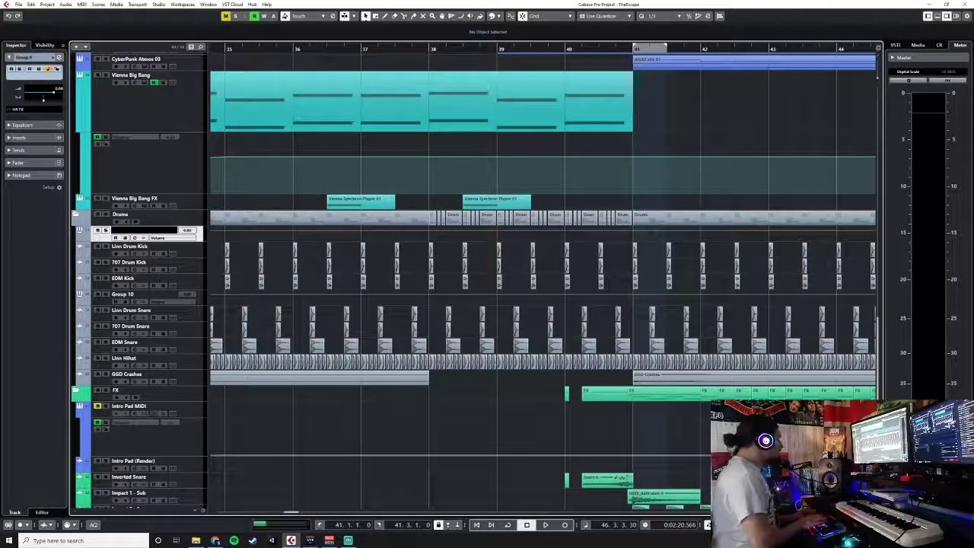
{"action": "key", "text": "Return"}
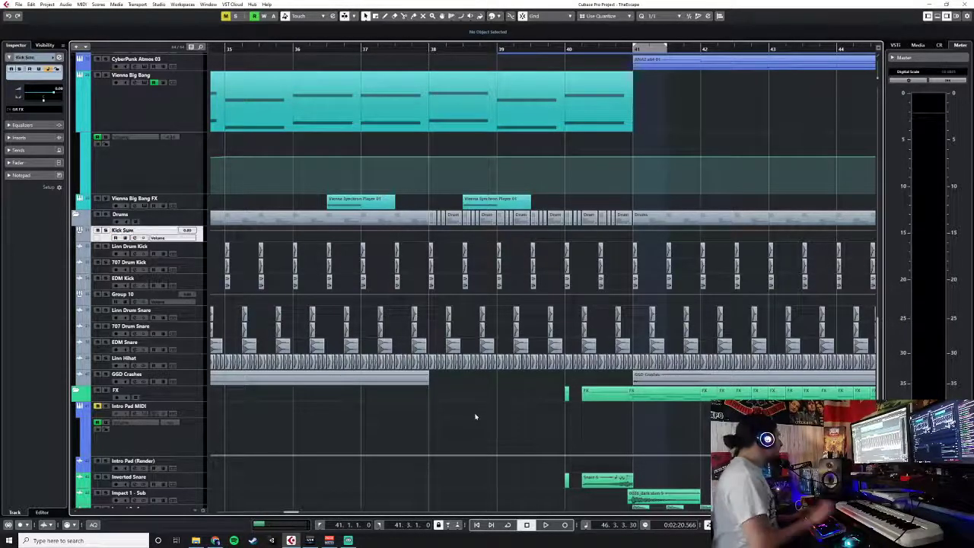
{"action": "double_click", "coordinate": [152, 293]}
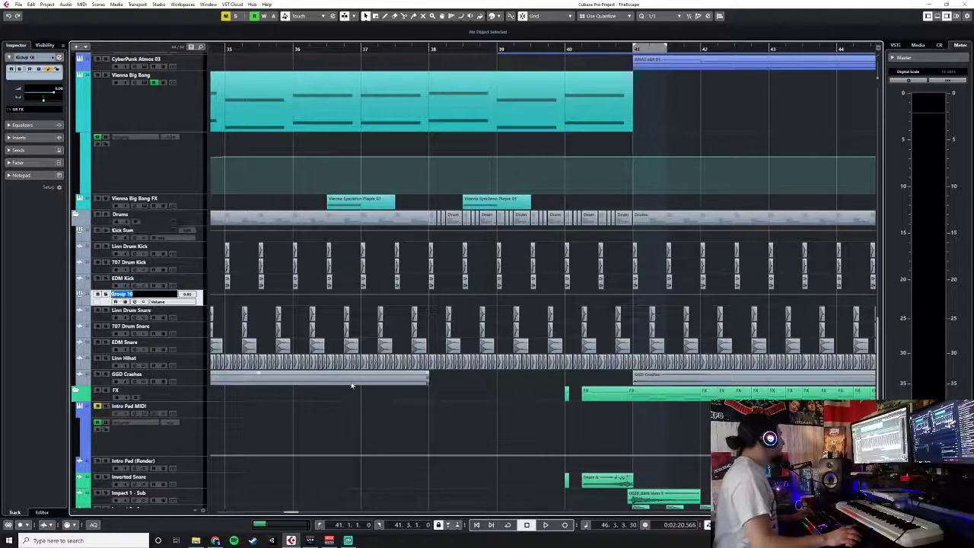
{"action": "type", "text": "Snare Su"}
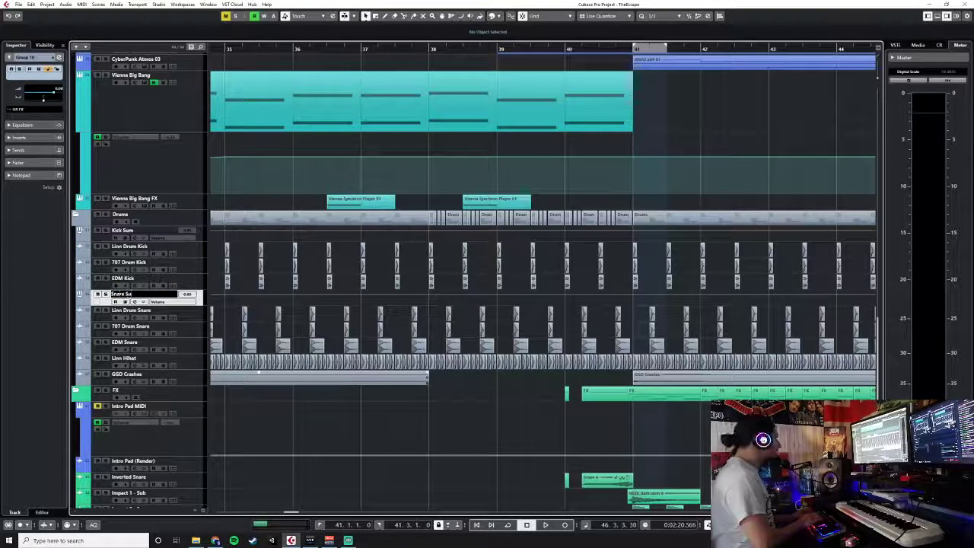
{"action": "type", "text": "m"}
{"action": "key", "text": "Return"}
- Remove all three insert effects from the Linn Drum Kick channel in the mixer
{"action": "left_click", "coordinate": [197, 251]}
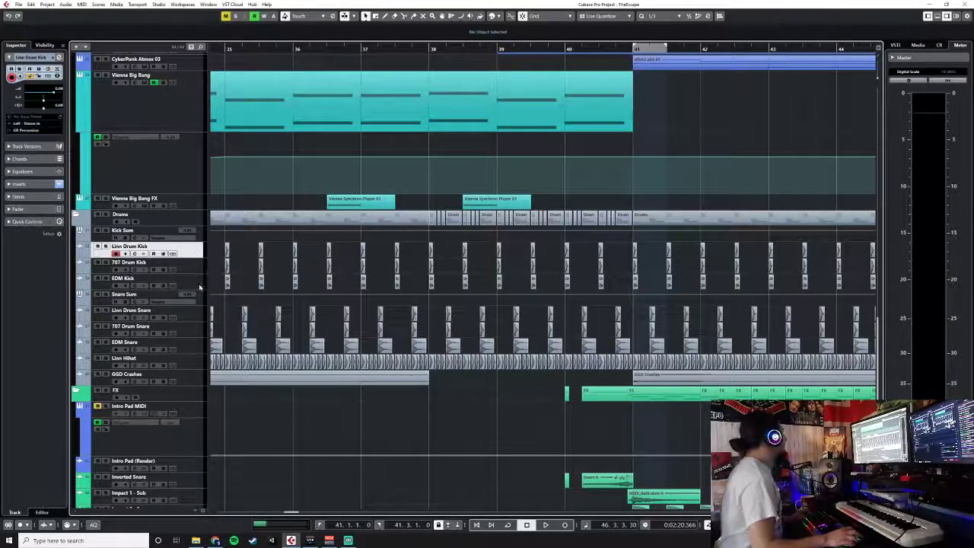
{"action": "key", "text": "F3"}
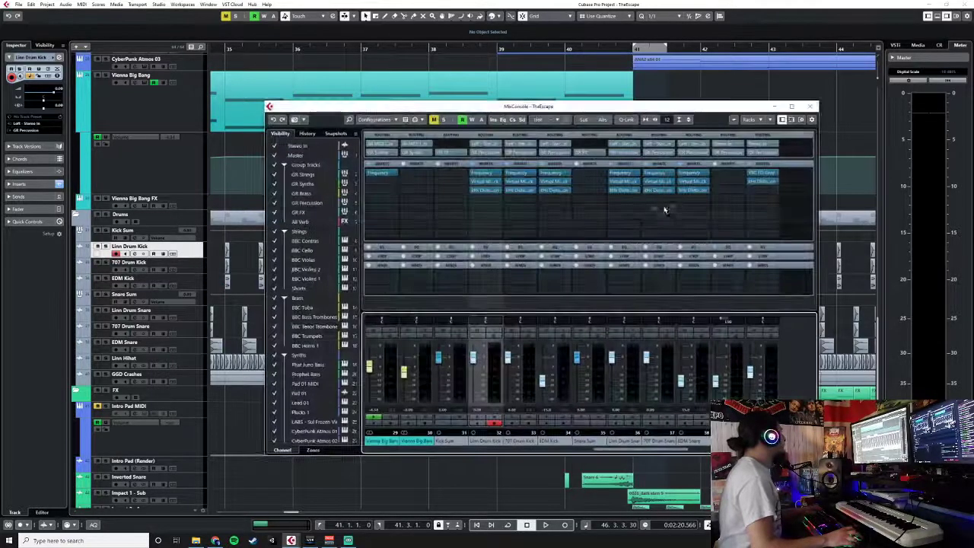
{"action": "left_click", "coordinate": [500, 175]}
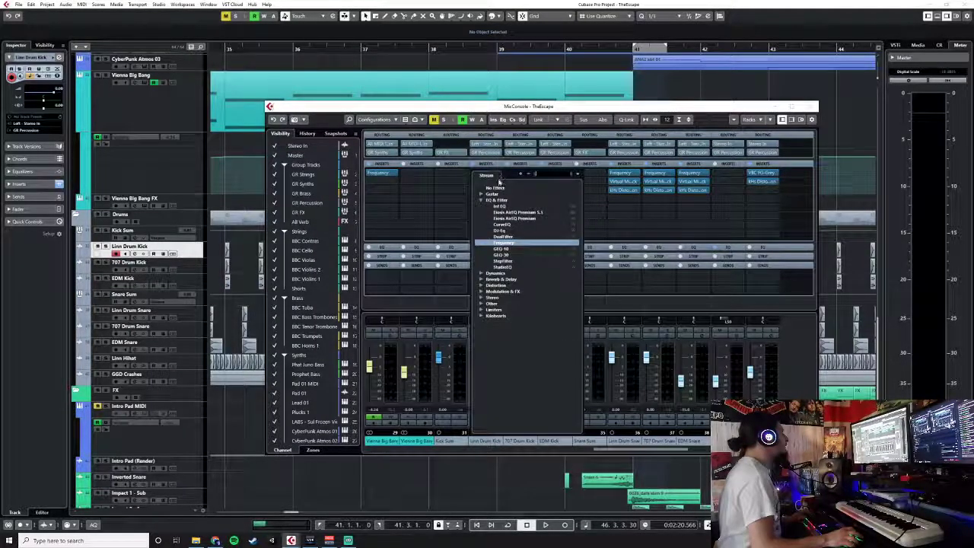
{"action": "left_click", "coordinate": [497, 188]}
{"action": "left_click", "coordinate": [499, 183]}
{"action": "left_click", "coordinate": [497, 198]}
{"action": "left_click", "coordinate": [500, 192]}
{"action": "left_click", "coordinate": [497, 203]}
- Remove all three insert effects from the 707 Drum Kick channel
{"action": "left_click", "coordinate": [530, 175]}
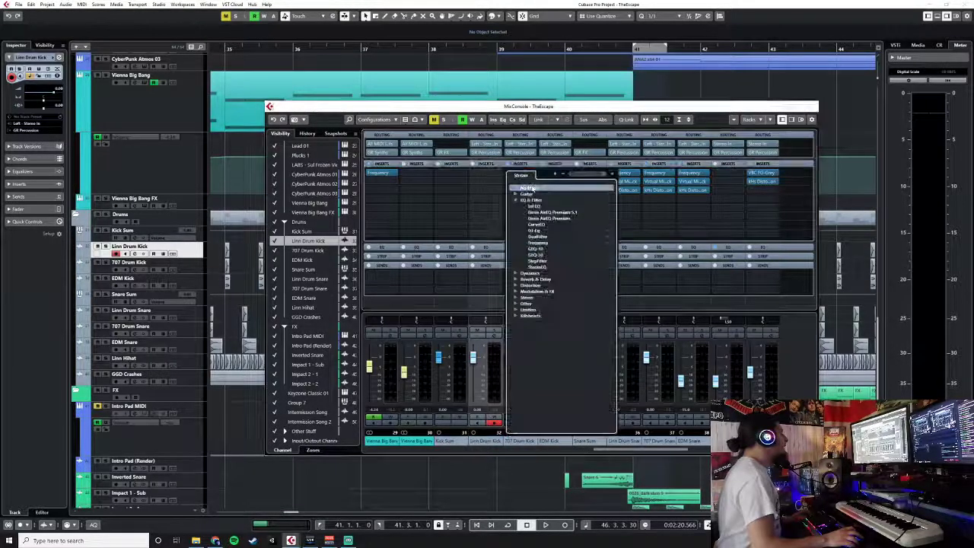
{"action": "left_click", "coordinate": [531, 188]}
{"action": "left_click", "coordinate": [530, 182]}
{"action": "left_click", "coordinate": [532, 197]}
{"action": "left_click", "coordinate": [530, 192]}
{"action": "left_click", "coordinate": [534, 206]}
- Clear all three insert effects from the EDM Kick channel and close the mixer
{"action": "left_click", "coordinate": [562, 172]}
{"action": "left_click", "coordinate": [566, 186]}
{"action": "left_click", "coordinate": [567, 183]}
{"action": "left_click", "coordinate": [565, 195]}
{"action": "left_click", "coordinate": [567, 192]}
{"action": "left_click", "coordinate": [567, 201]}
{"action": "left_click", "coordinate": [811, 108]}
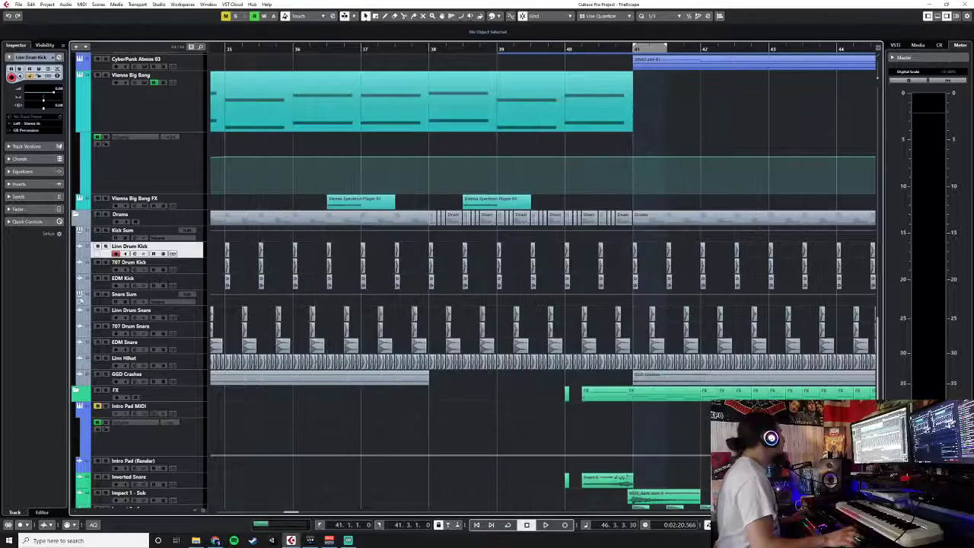
- Route the Kick Sum channel's output to the GR Percussion group in the mixer
{"action": "scroll", "coordinate": [345, 274], "scroll_direction": "down", "scroll_amount": 1}
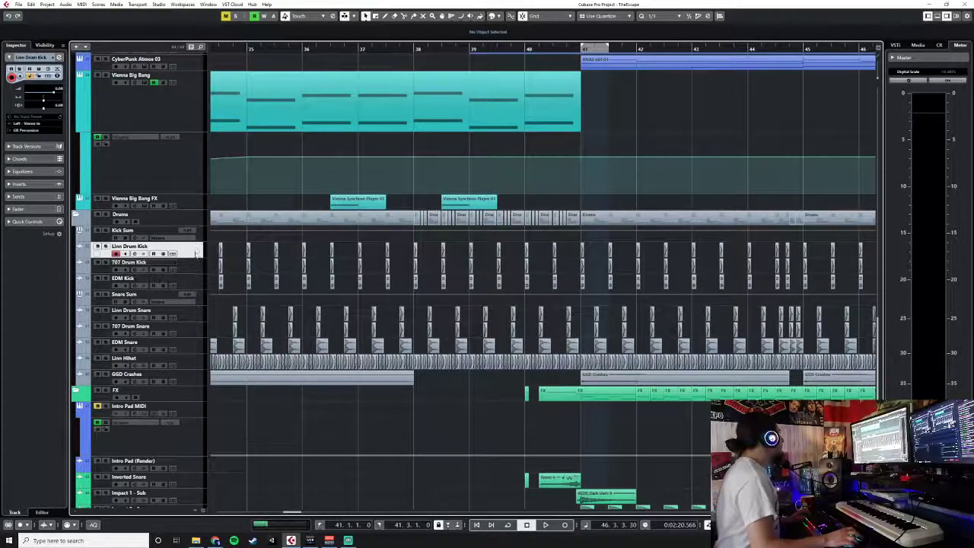
{"action": "key", "text": "F3"}
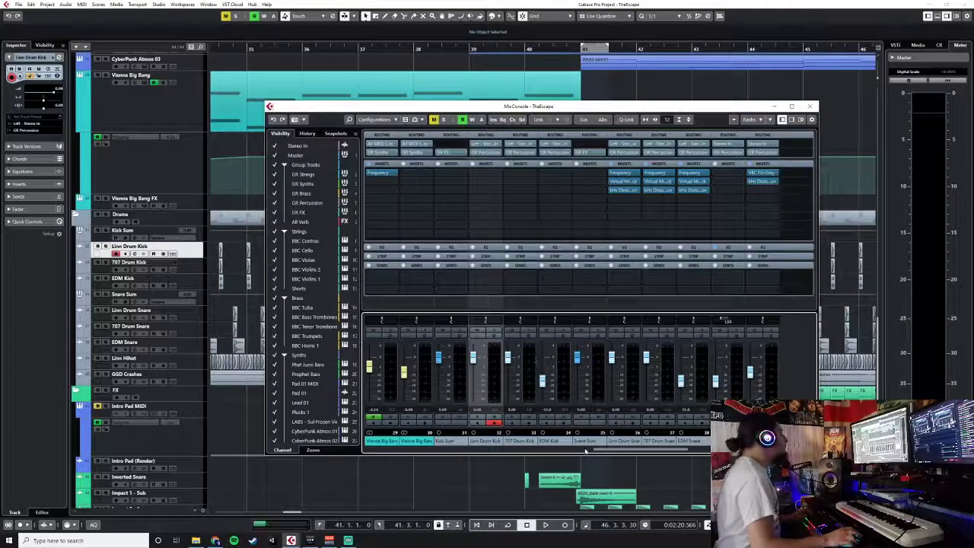
{"action": "left_click", "coordinate": [463, 154]}
{"action": "type", "text": "drum"}
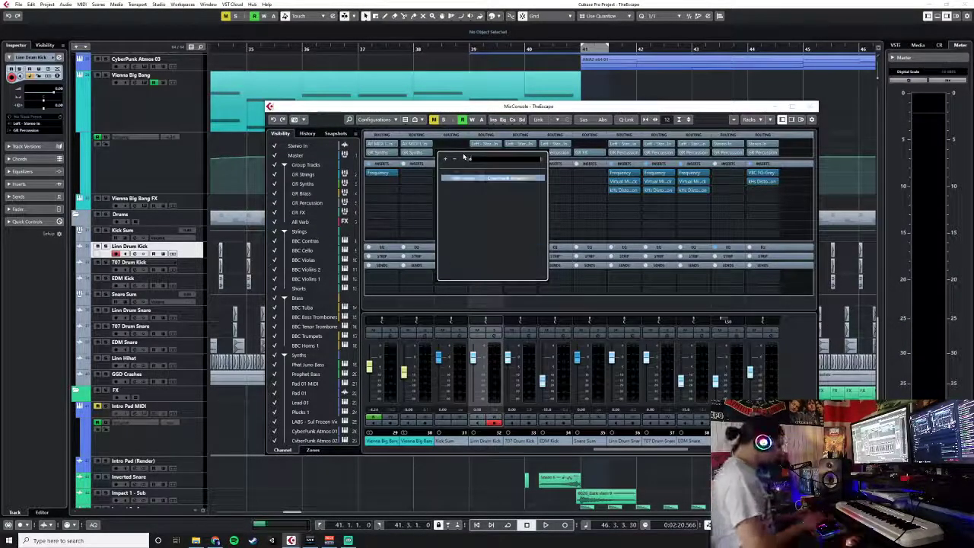
{"action": "key", "text": "Return"}
{"action": "left_click", "coordinate": [464, 155]}
{"action": "type", "text": "drum"}
{"action": "key", "text": "BackSpace"}
{"action": "key", "text": "BackSpace"}
{"action": "key", "text": "BackSpace"}
{"action": "key", "text": "BackSpace"}
{"action": "type", "text": "gr p"}
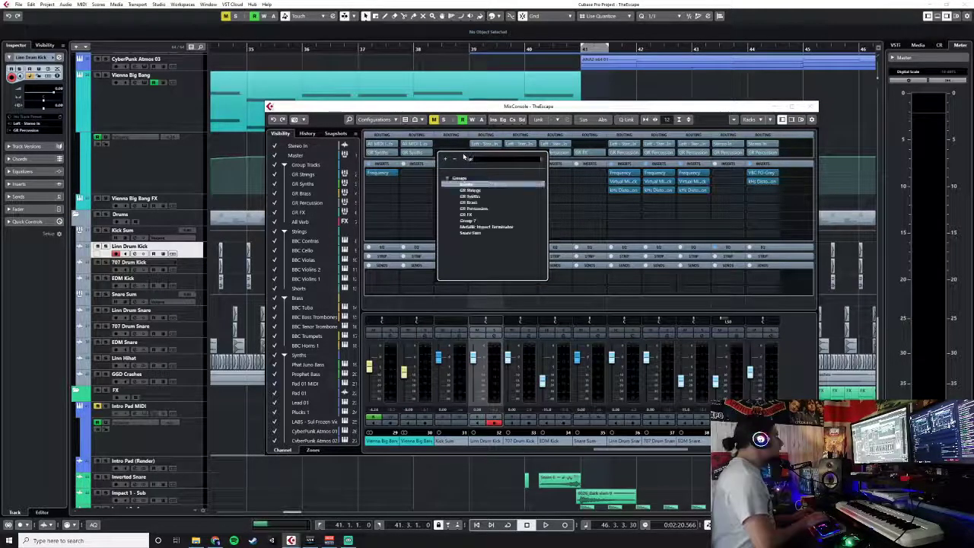
{"action": "key", "text": "Return"}
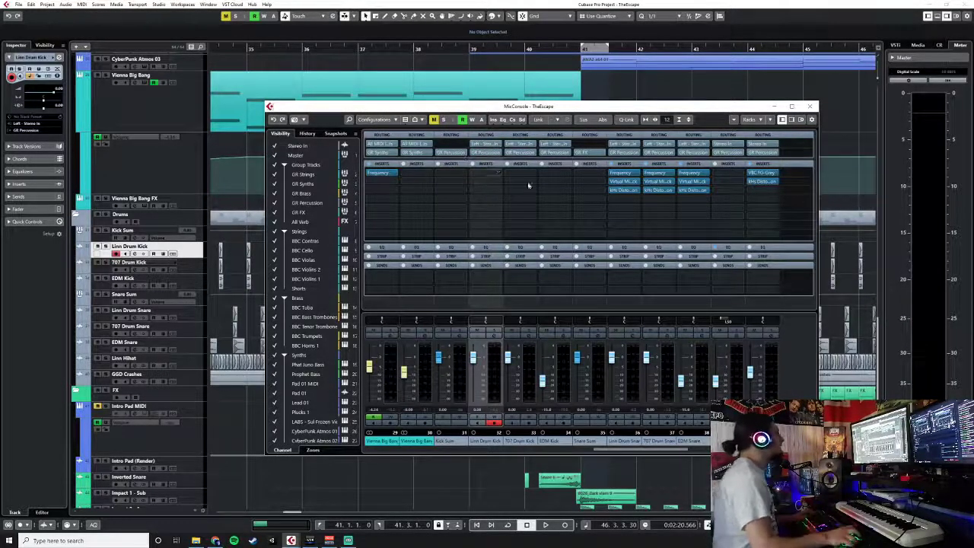
- Link the Linn Drum Kick, 707 Drum Kick and EDM Kick channels with Q-Link and route their outputs to Kick Sum
{"action": "left_click", "coordinate": [498, 155]}
{"action": "left_click", "coordinate": [495, 442]}
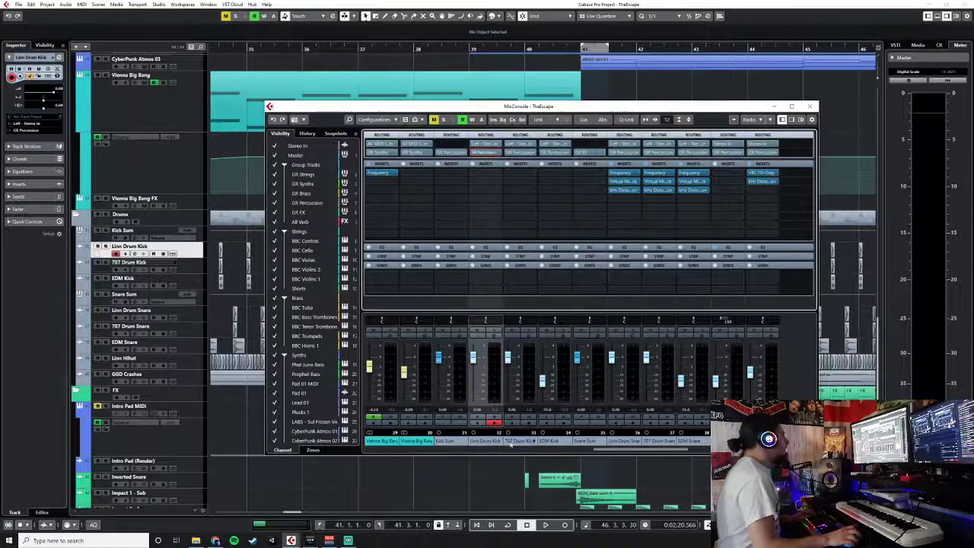
{"action": "left_click", "coordinate": [511, 443], "text": "ctrl"}
{"action": "left_click", "coordinate": [555, 442], "text": "ctrl"}
{"action": "left_click", "coordinate": [624, 120]}
{"action": "left_click", "coordinate": [498, 155]}
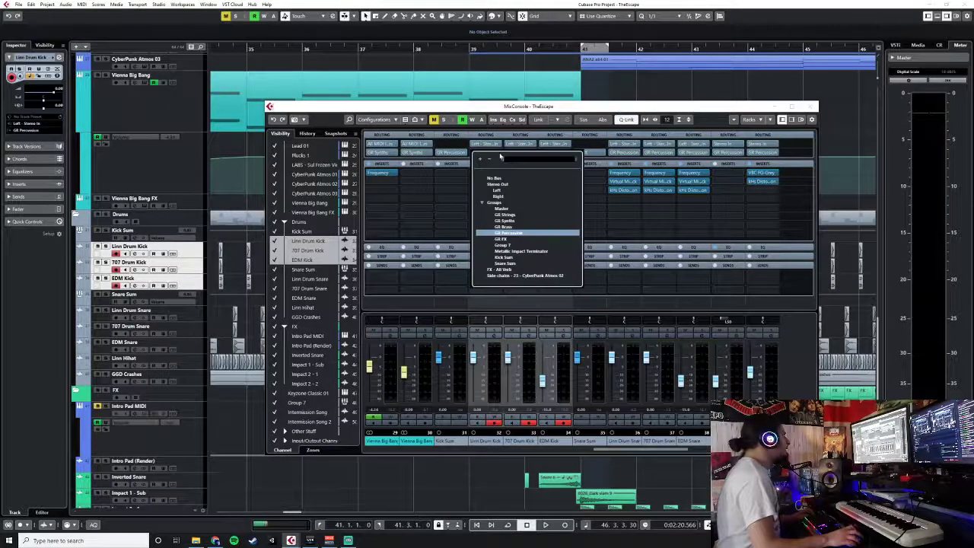
{"action": "type", "text": "kick"}
{"action": "key", "text": "Return"}
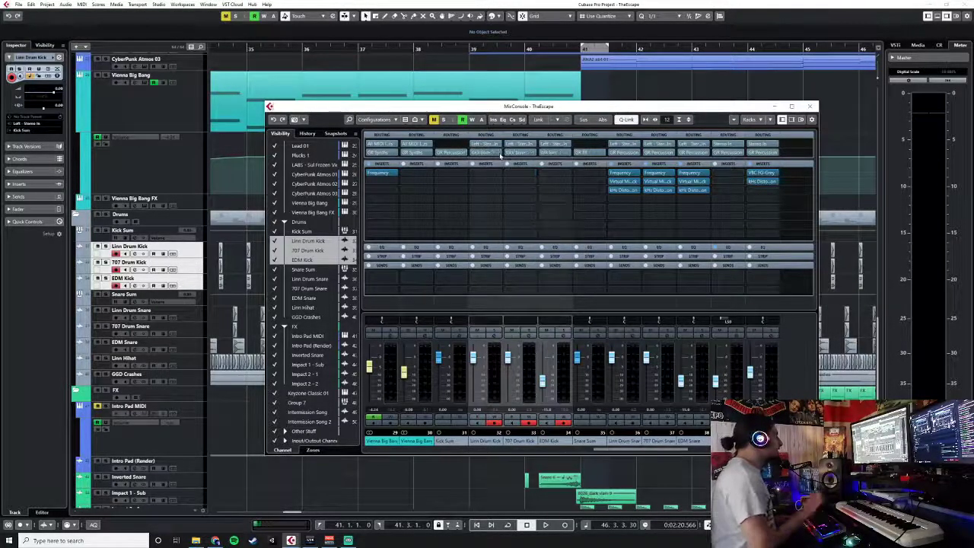
- Route the Snare Sum channel's output to the GR Percussion group
{"action": "left_click", "coordinate": [585, 441]}
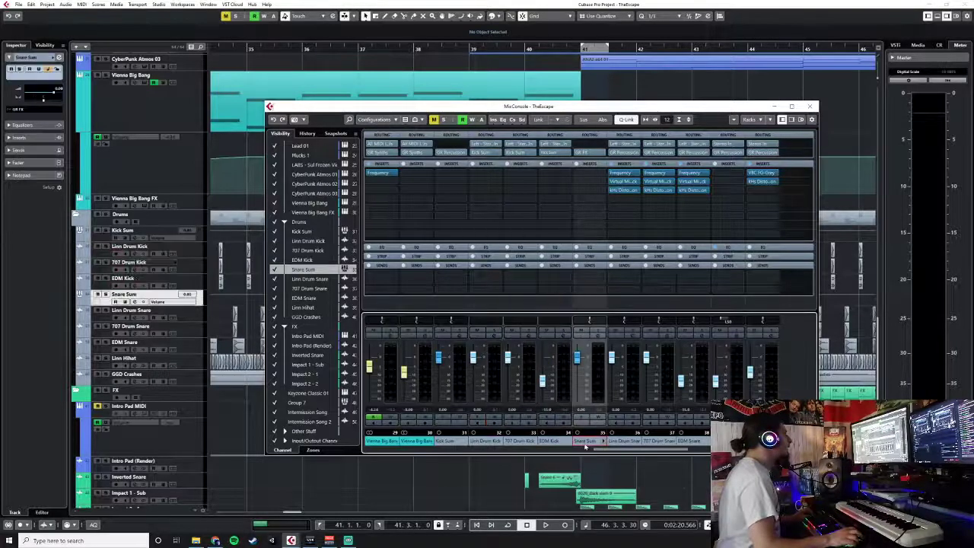
{"action": "left_click", "coordinate": [591, 152]}
{"action": "type", "text": "perc"}
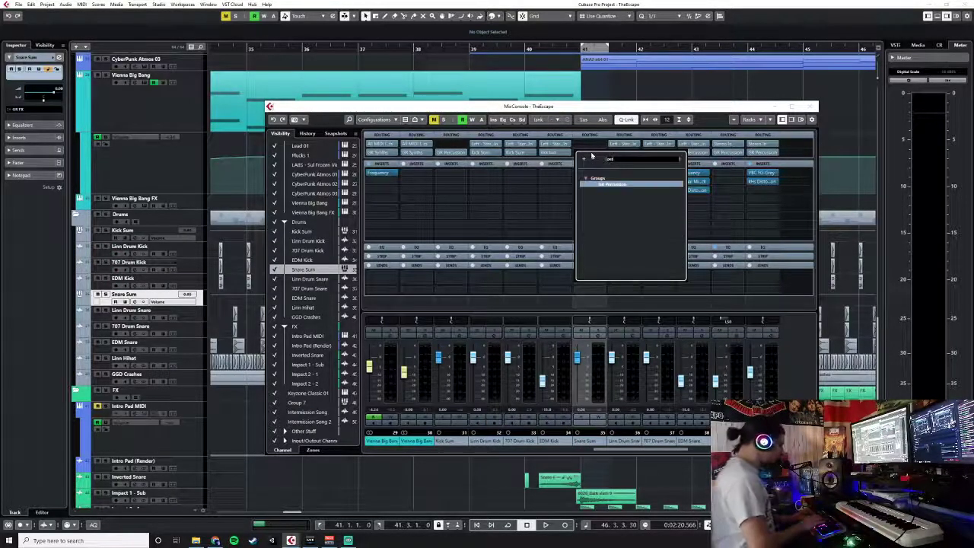
{"action": "key", "text": "Return"}
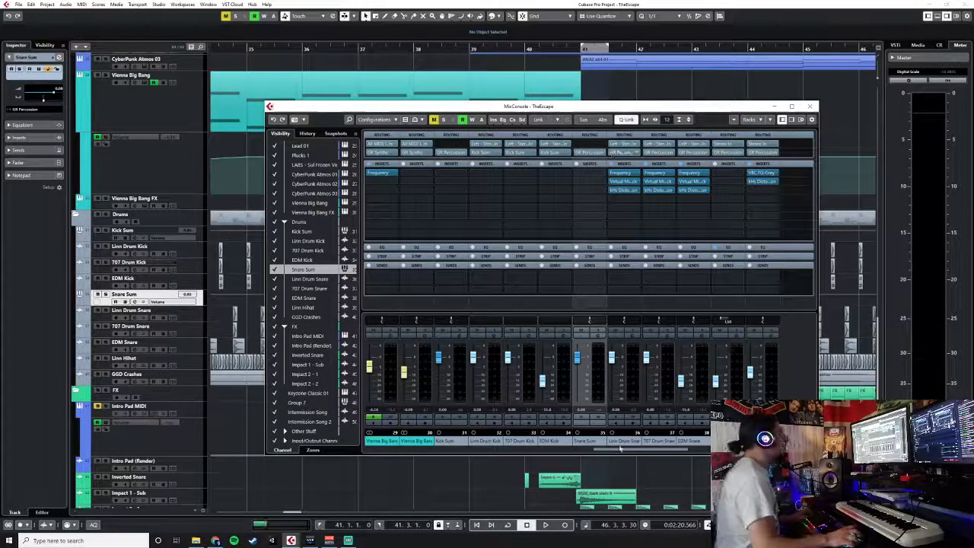
- Route the Linn Drum Snare, 707 Drum Snare and EDM Snare outputs to Snare Sum together, select Kick Sum and close the mixer
{"action": "left_click", "coordinate": [623, 441]}
{"action": "left_click", "coordinate": [658, 442], "text": "ctrl"}
{"action": "left_click", "coordinate": [686, 443], "text": "ctrl"}
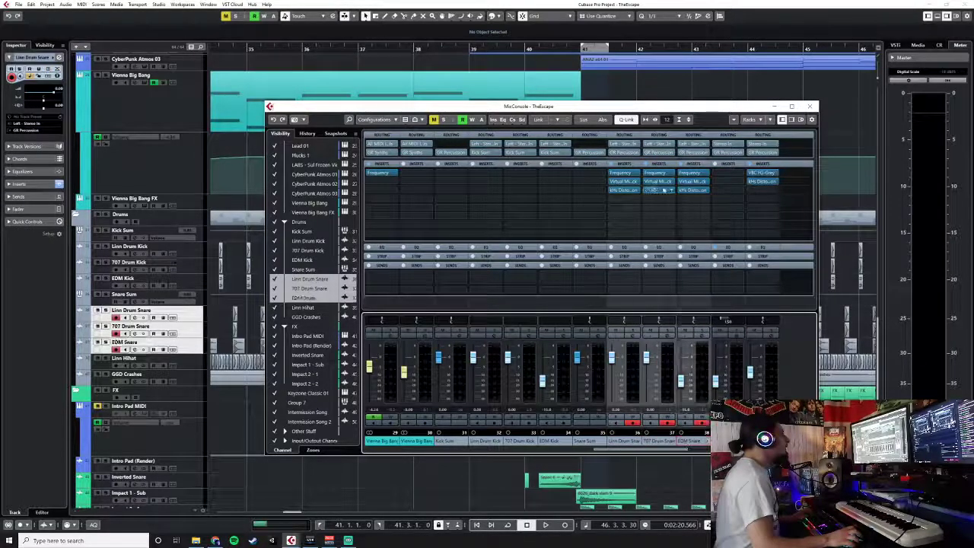
{"action": "left_click", "coordinate": [642, 153]}
{"action": "type", "text": "snare"}
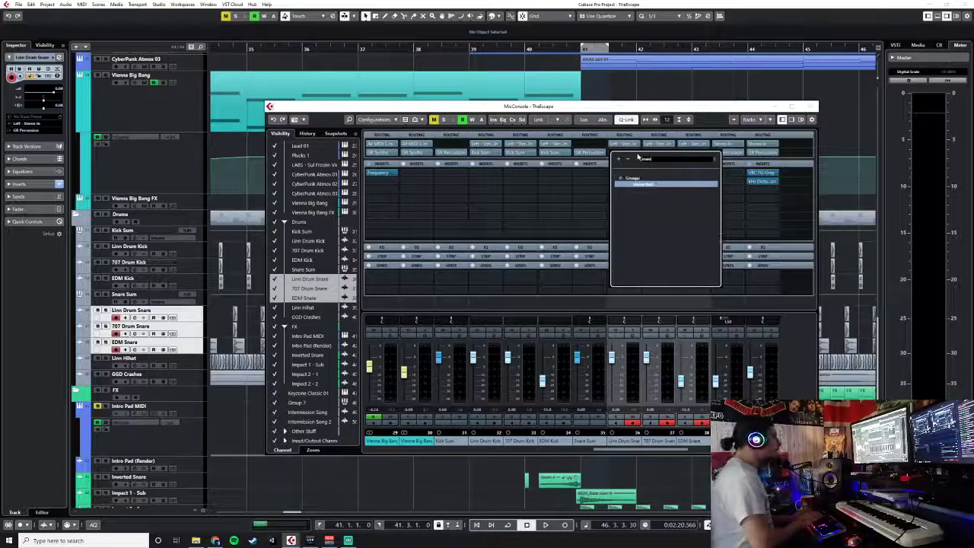
{"action": "key", "text": "Return"}
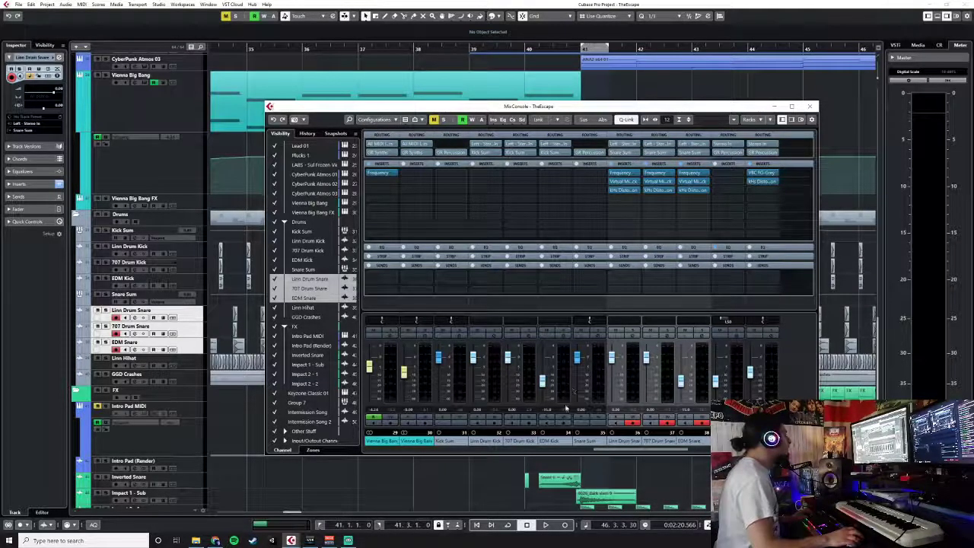
{"action": "left_click", "coordinate": [440, 449]}
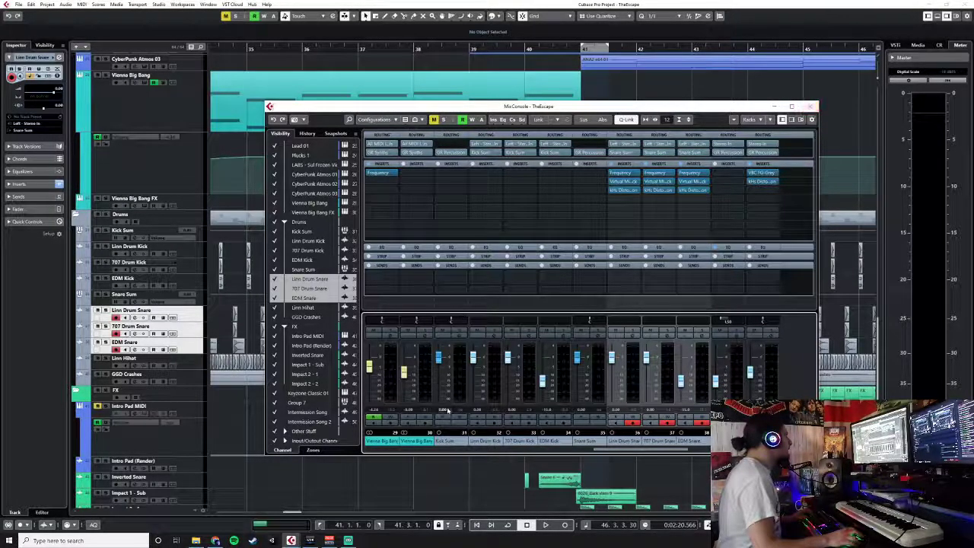
{"action": "left_click", "coordinate": [444, 441]}
{"action": "left_click", "coordinate": [810, 106]}
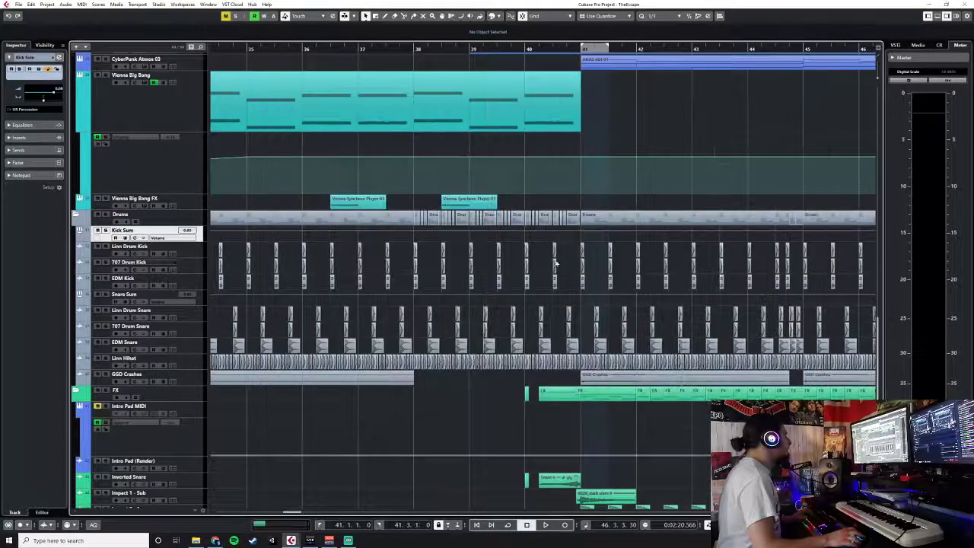
- Play the song from bar 5 and try Kick Sum and Snare Sum at -5.00 dB, soloing Kick Sum briefly
{"action": "scroll", "coordinate": [446, 263], "scroll_direction": "down", "scroll_amount": 3}
{"action": "scroll", "coordinate": [446, 263], "scroll_direction": "left", "scroll_amount": 4}
{"action": "left_click", "coordinate": [295, 48]}
{"action": "key", "text": "space"}
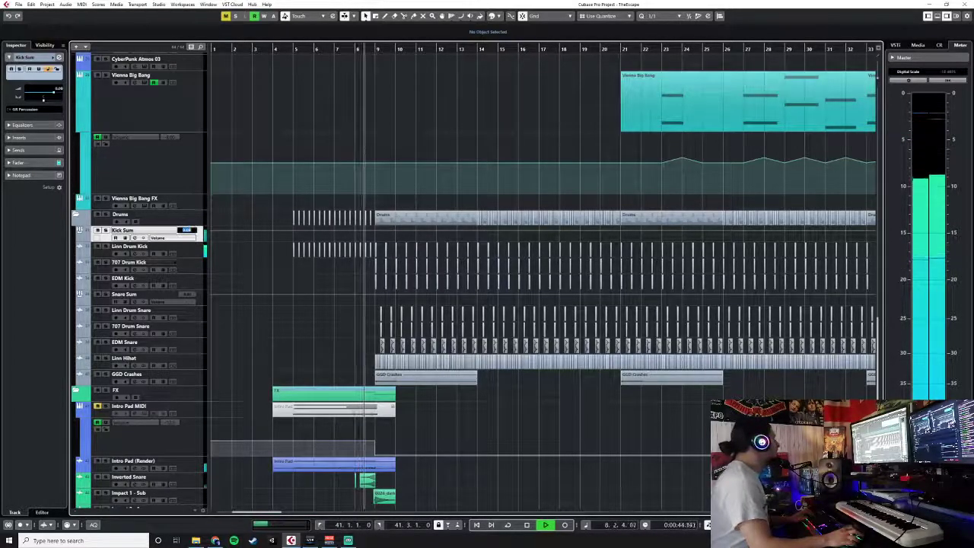
{"action": "left_click", "coordinate": [200, 300]}
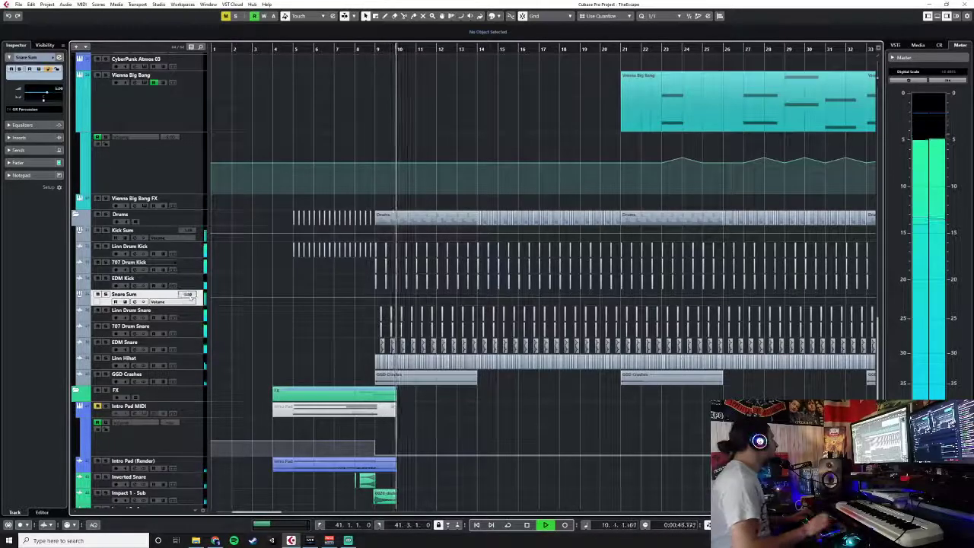
{"action": "left_click", "coordinate": [200, 235]}
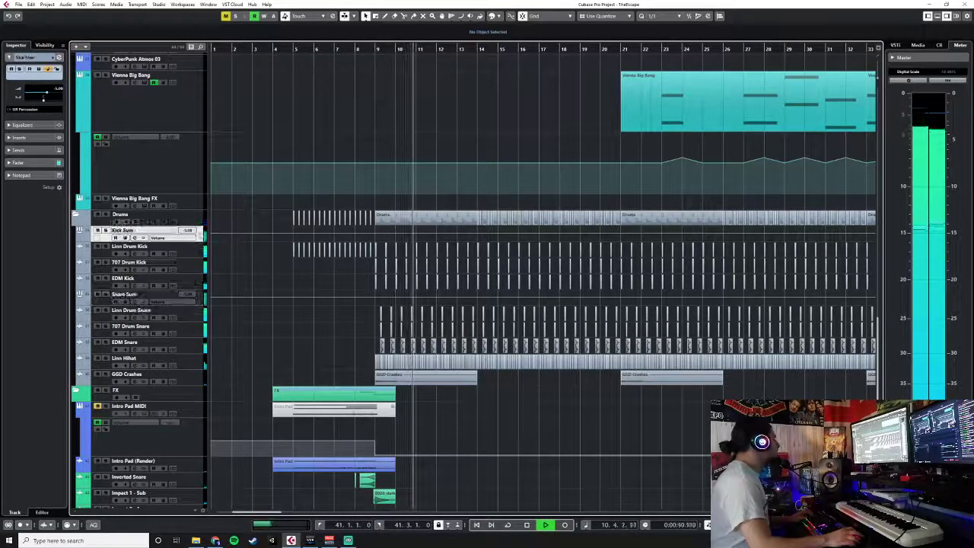
{"action": "left_click", "coordinate": [106, 230]}
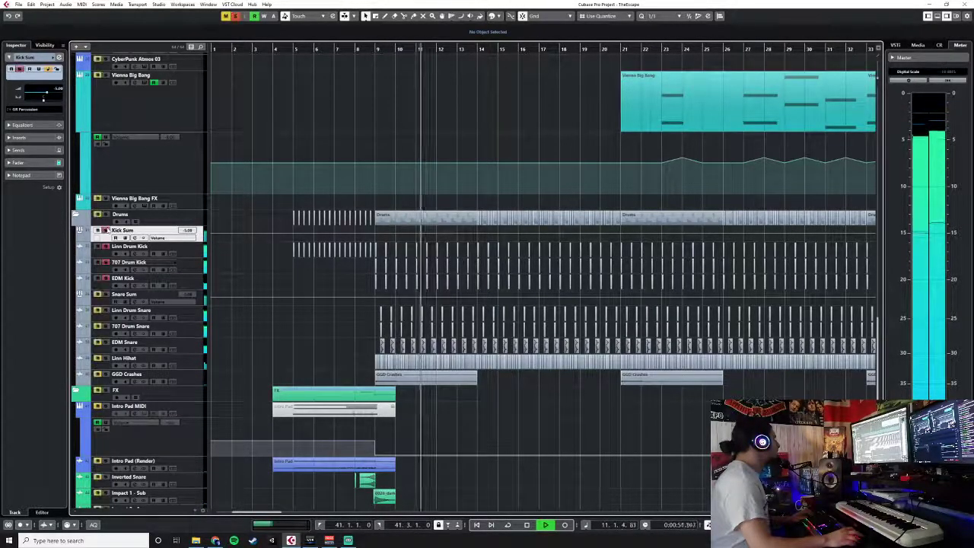
{"action": "left_click", "coordinate": [106, 230]}
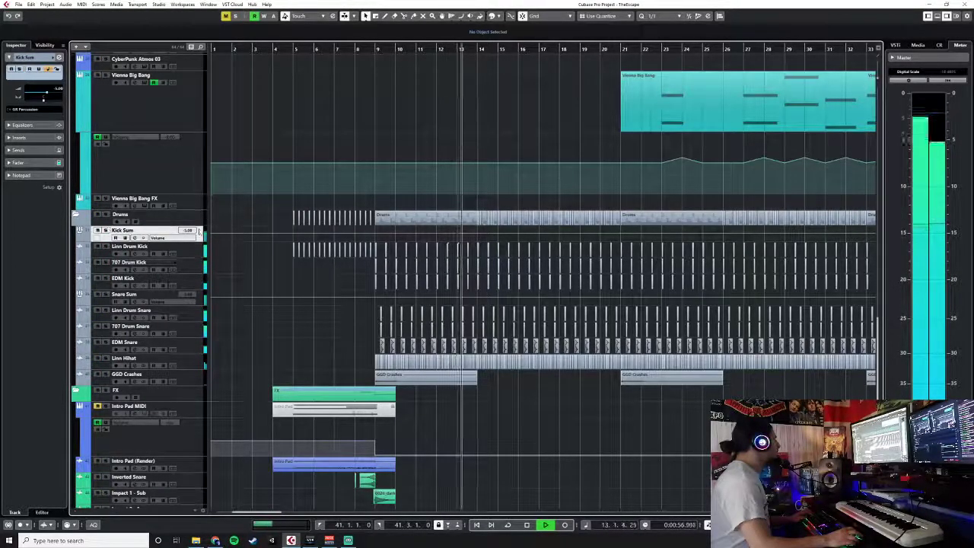
- Reset the Kick Sum and Snare Sum volumes to 0 dB and stop playback
{"action": "double_click", "coordinate": [187, 230]}
{"action": "type", "text": "0"}
{"action": "key", "text": "Return"}
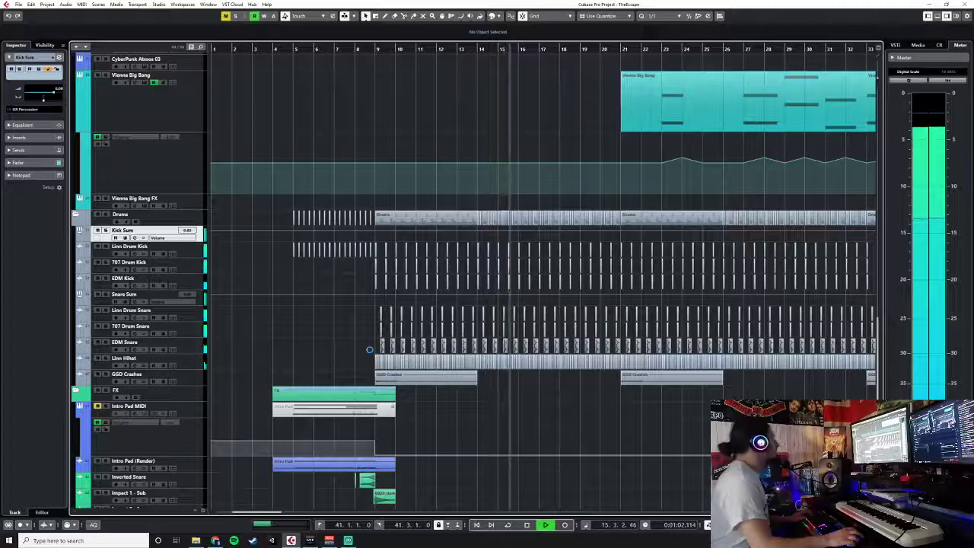
{"action": "key", "text": "space"}
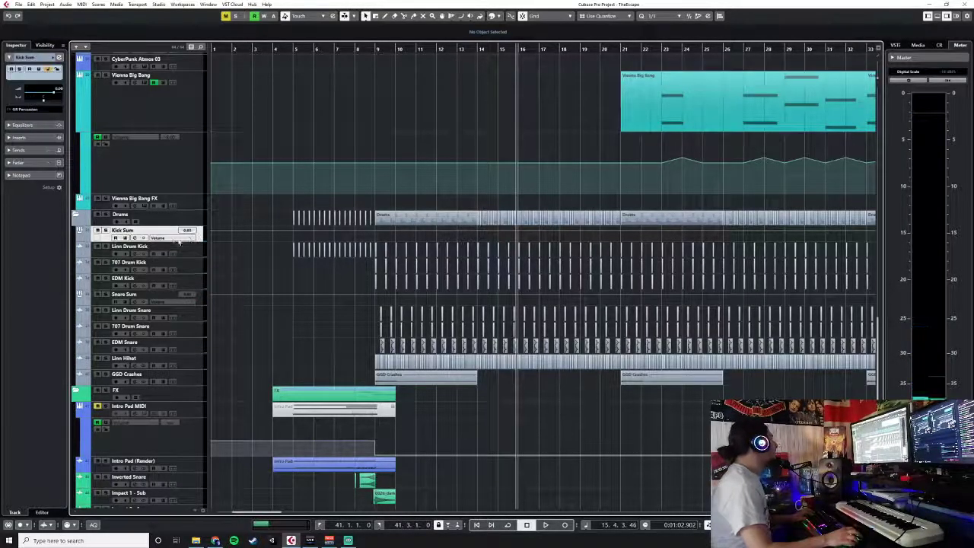
- Solo Kick Sum, set the locators from bar 9 to bar 14 and play that range
{"action": "key", "text": "s"}
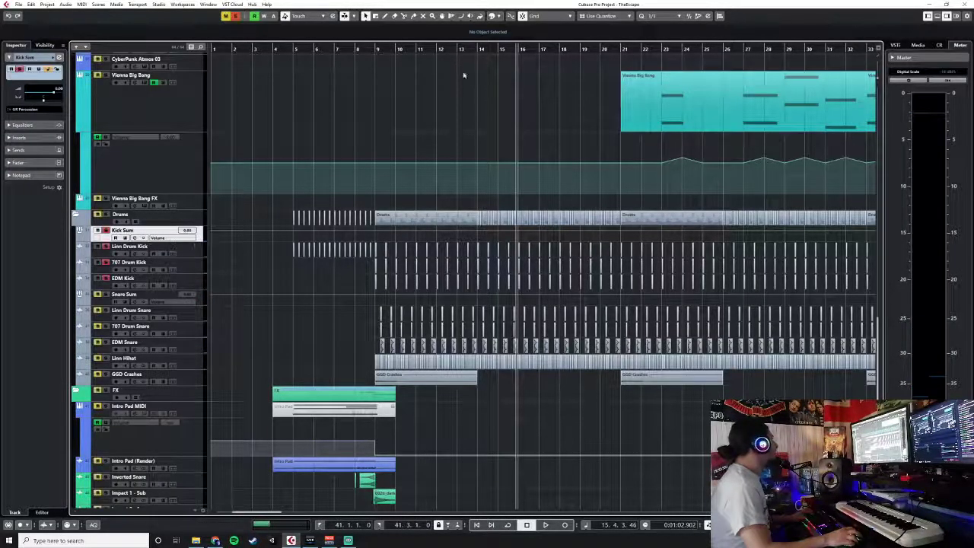
{"action": "left_click_drag", "start_coordinate": [377, 44], "coordinate": [480, 61]}
{"action": "left_click", "coordinate": [379, 51]}
{"action": "key", "text": "space"}
{"action": "key", "text": "space"}
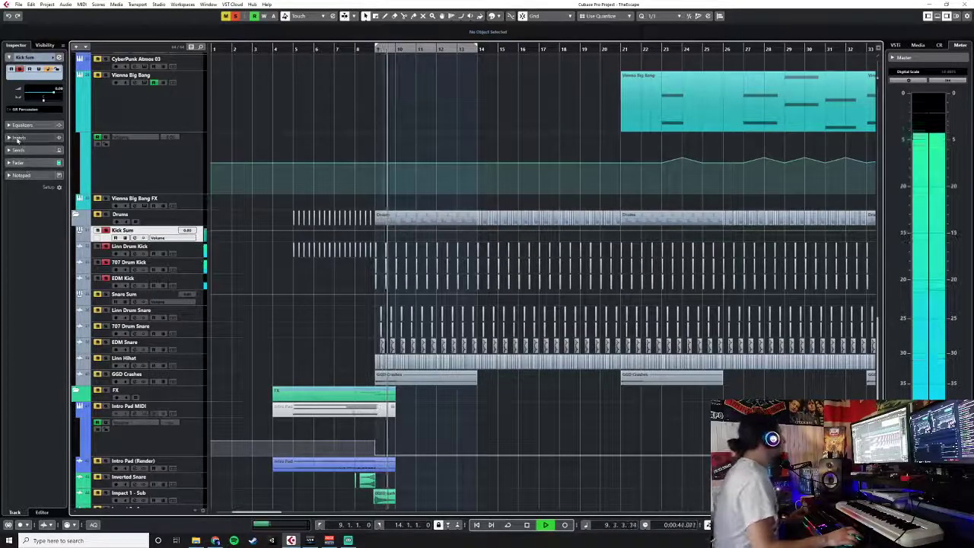
- Remove the All Verb send from the GR Percussion group and close the mixer
{"action": "scroll", "coordinate": [362, 338], "scroll_direction": "up", "scroll_amount": 10}
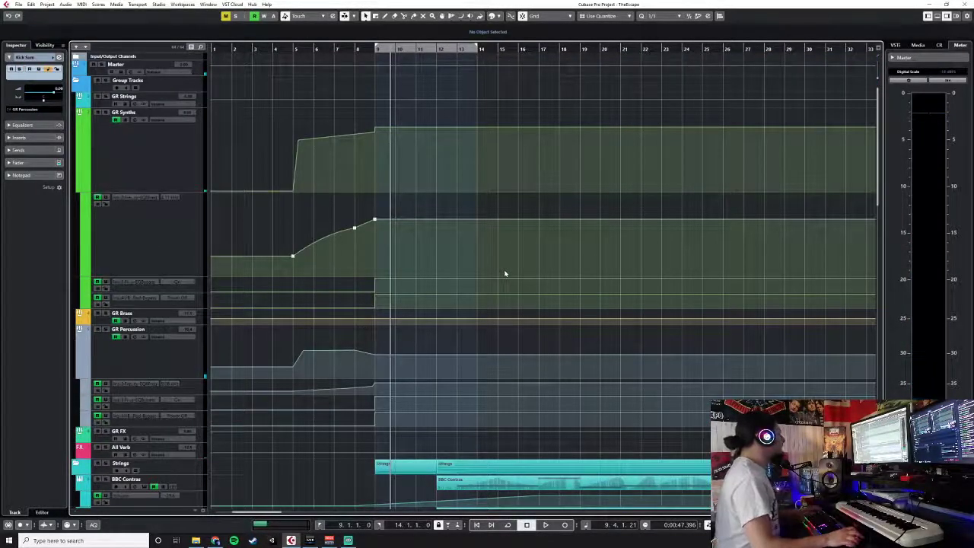
{"action": "scroll", "coordinate": [505, 273], "scroll_direction": "down", "scroll_amount": 15}
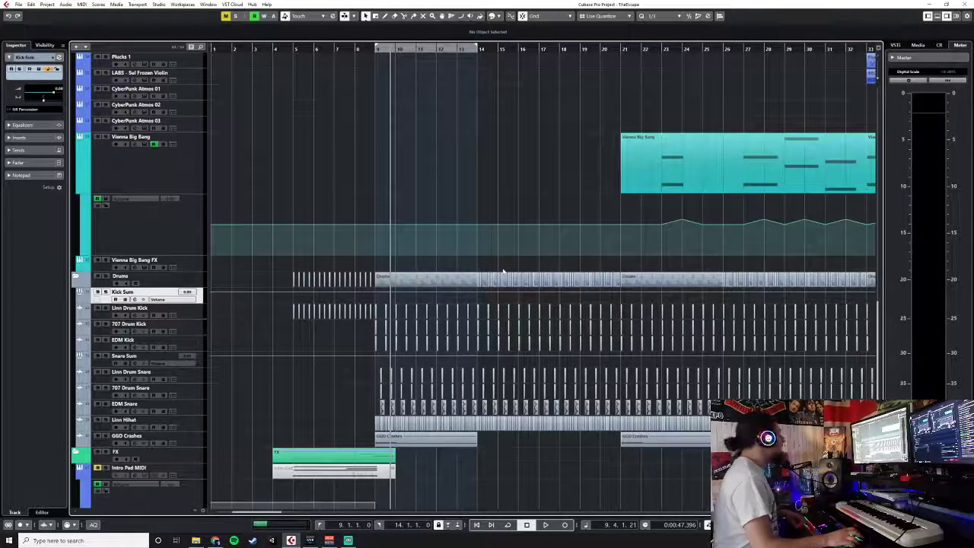
{"action": "key", "text": "F3"}
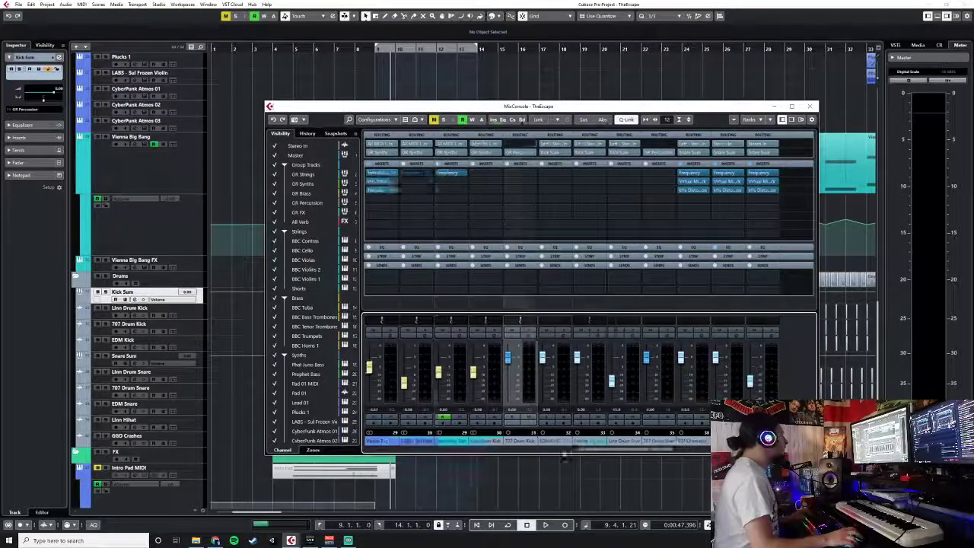
{"action": "left_click_drag", "start_coordinate": [435, 457], "coordinate": [388, 457]}
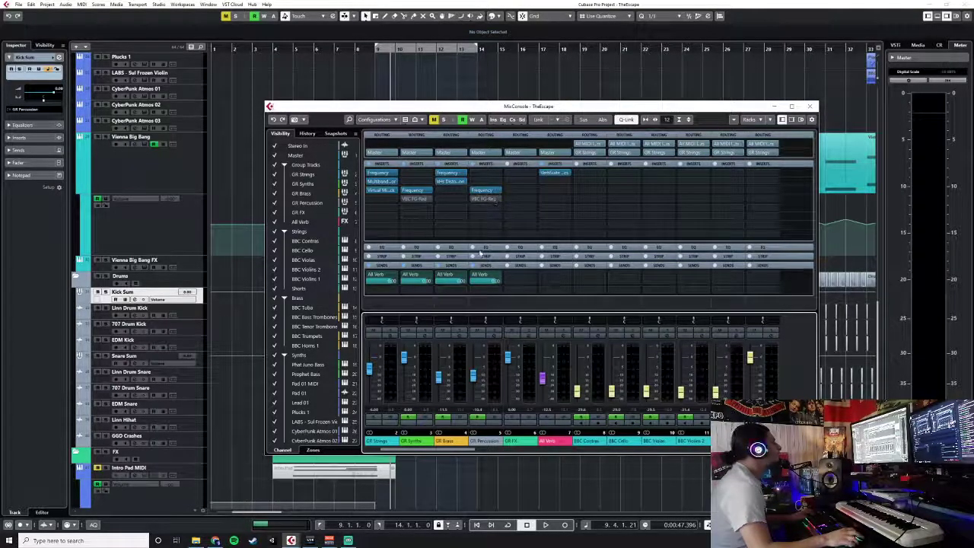
{"action": "right_click", "coordinate": [495, 280]}
{"action": "left_click", "coordinate": [494, 298]}
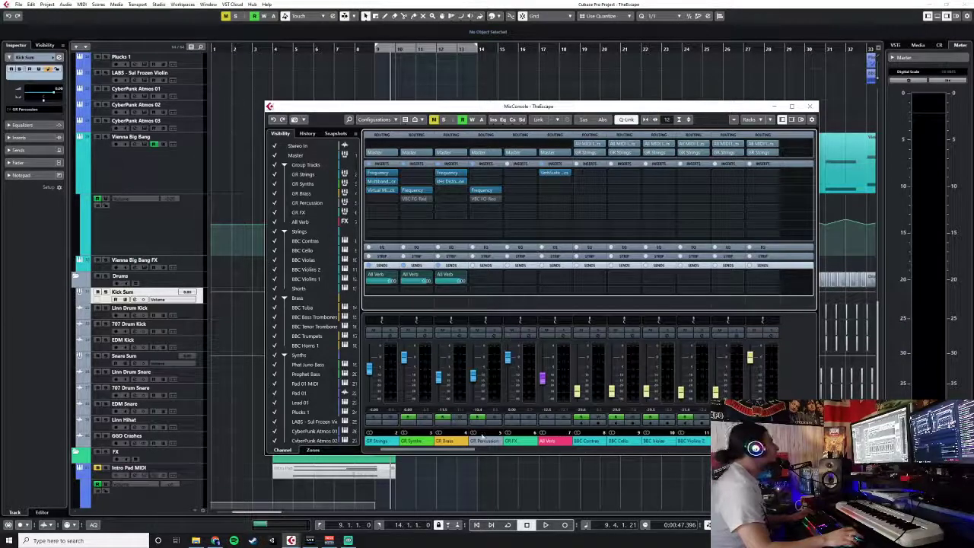
{"action": "left_click", "coordinate": [810, 106]}
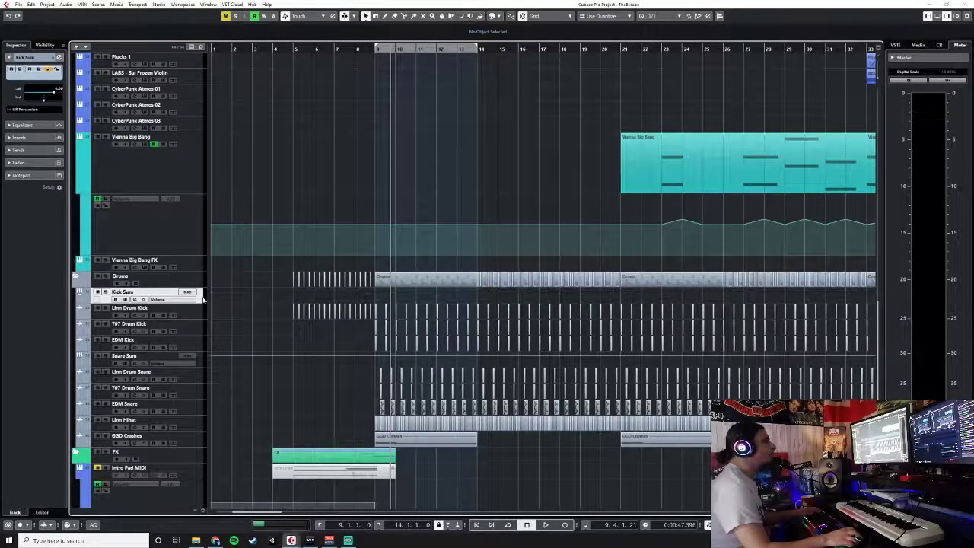
- Collapse the Kick Sum track's basic settings section
{"action": "key", "text": "F3"}
{"action": "left_click", "coordinate": [810, 104]}
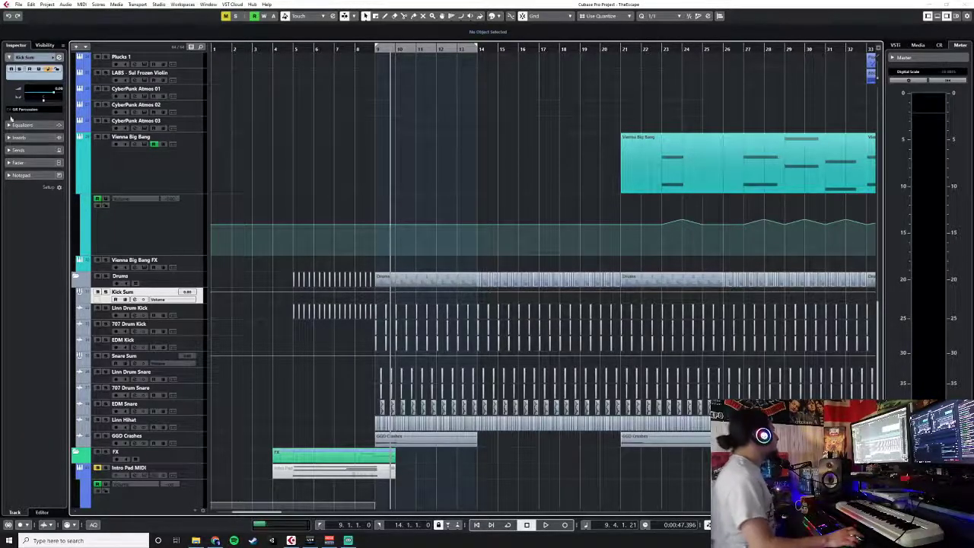
{"action": "left_click", "coordinate": [11, 140]}
{"action": "left_click", "coordinate": [10, 83]}
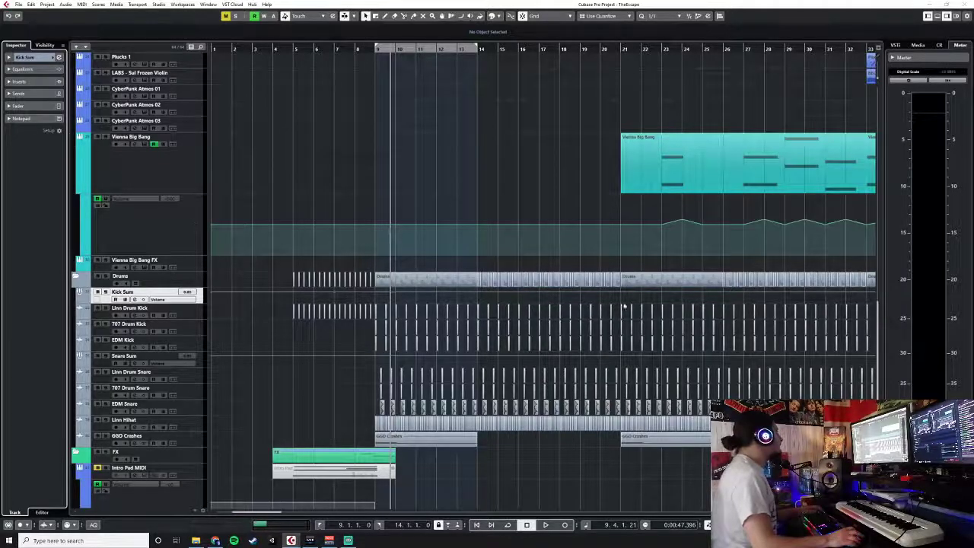
- Add a send to All Verb on the Kick Sum channel
{"action": "key", "text": "F3"}
{"action": "left_click_drag", "start_coordinate": [570, 451], "coordinate": [657, 454]}
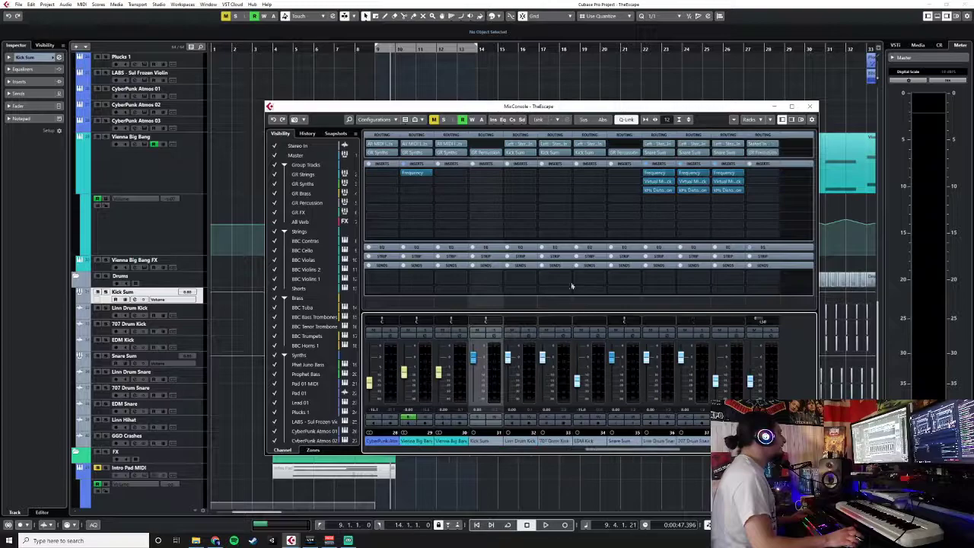
{"action": "left_click", "coordinate": [502, 283]}
{"action": "type", "text": "comp"}
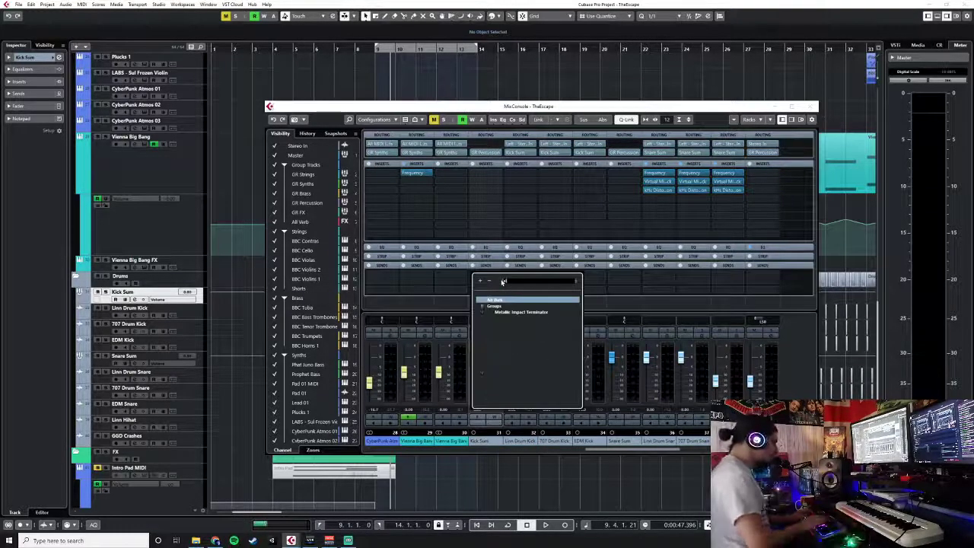
{"action": "key", "text": "Escape"}
{"action": "left_click_drag", "start_coordinate": [471, 277], "coordinate": [495, 279]}
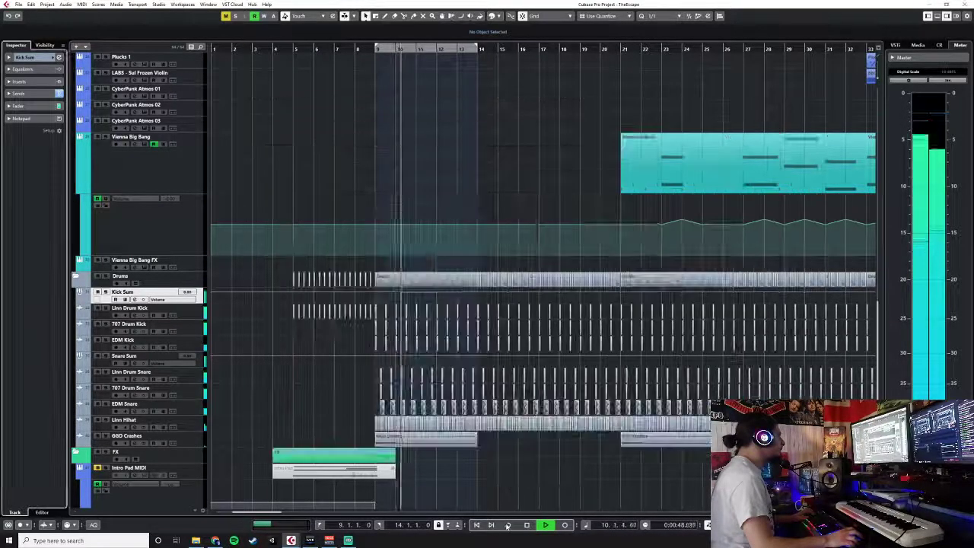
- Loop bars 9 to 14 with Kick Sum soloed and insert the Frequency EQ on the Kick Sum channel
{"action": "key", "text": "F3"}
{"action": "key", "text": "KP_Divide"}
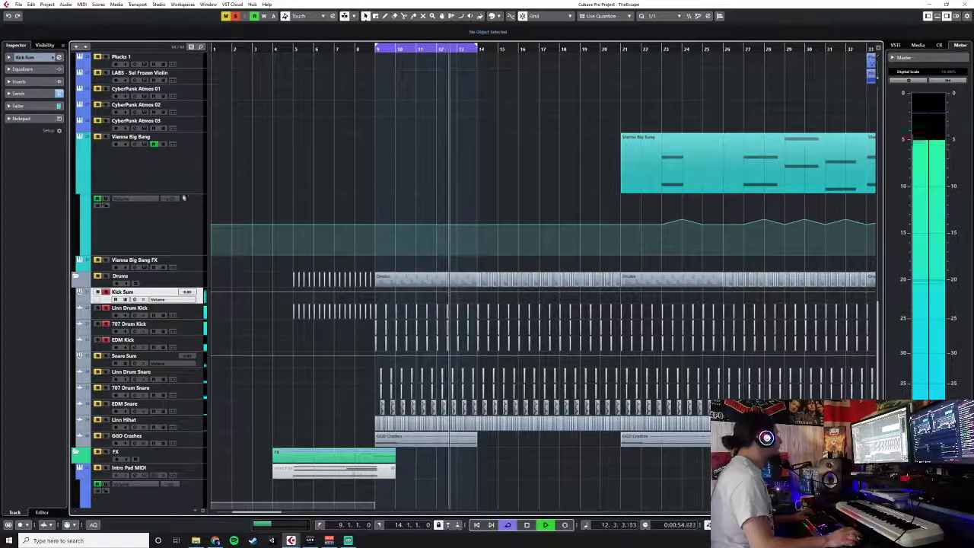
{"action": "key", "text": "F3"}
{"action": "left_click", "coordinate": [496, 173]}
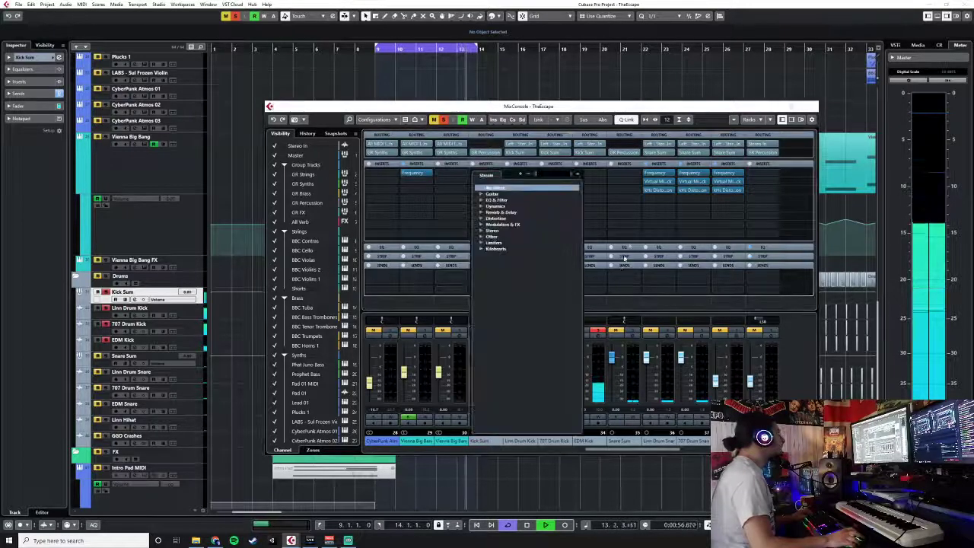
{"action": "type", "text": "freq"}
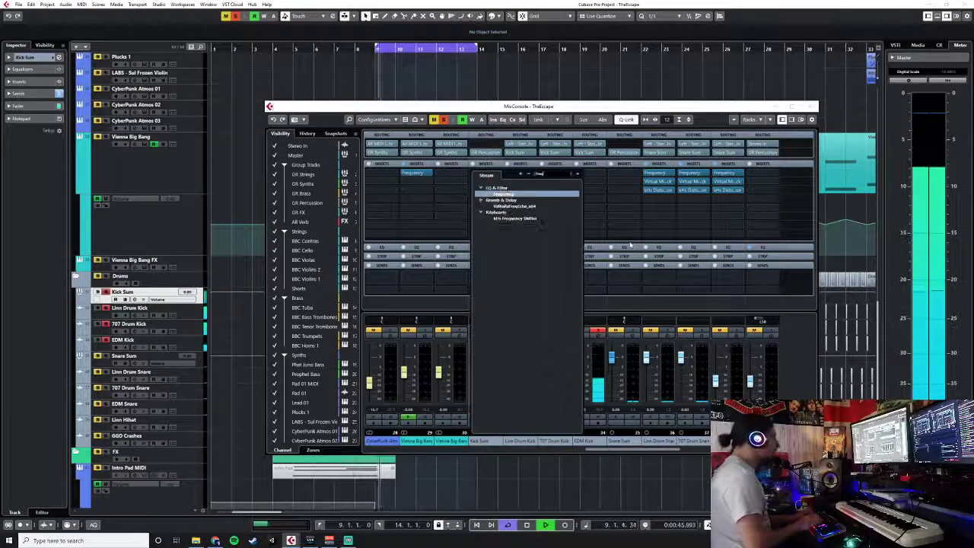
{"action": "key", "text": "Return"}
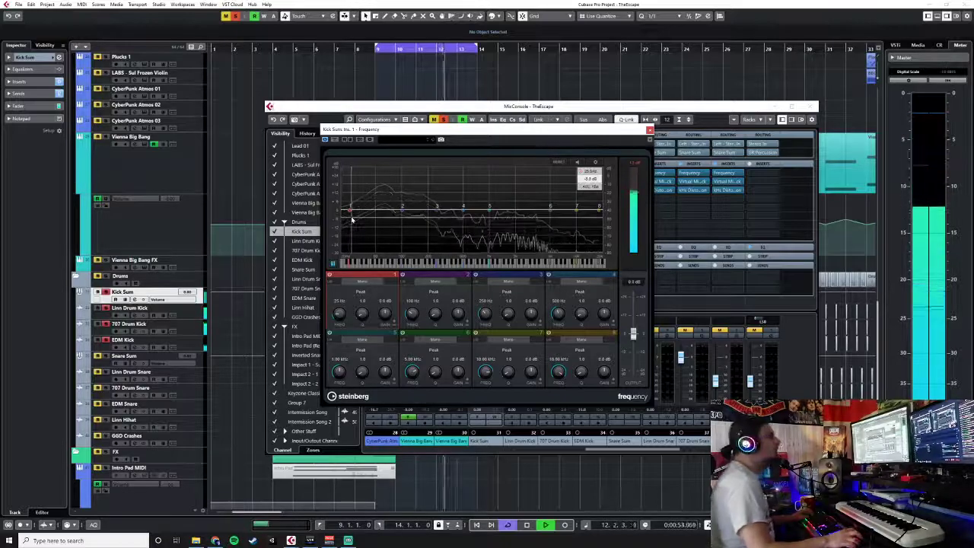
- Turn band 1 of the Kick Sum EQ into a Cut 24 low cut at about 49 Hz
{"action": "left_click_drag", "start_coordinate": [349, 218], "coordinate": [336, 238]}
{"action": "left_click", "coordinate": [361, 292]}
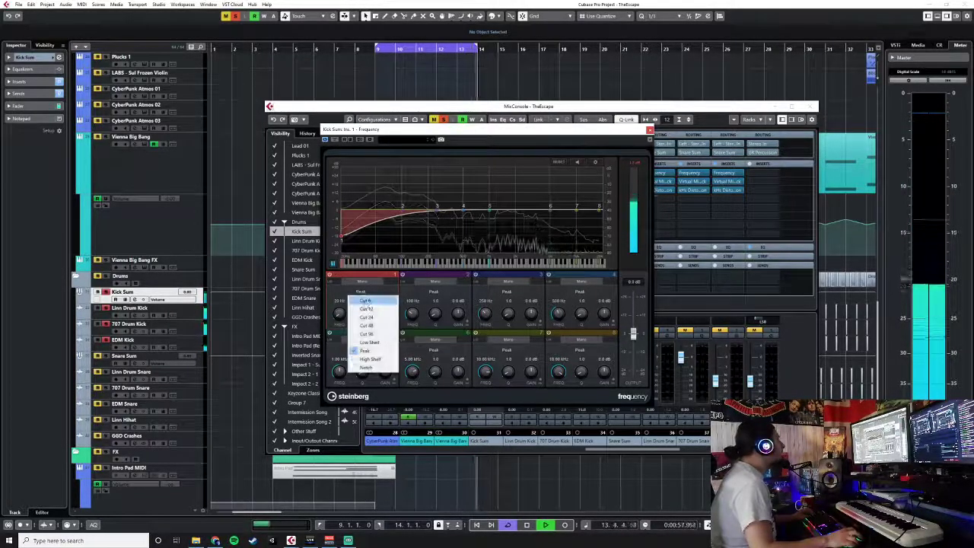
{"action": "left_click", "coordinate": [366, 301]}
{"action": "left_click", "coordinate": [363, 292]}
{"action": "left_click", "coordinate": [366, 318]}
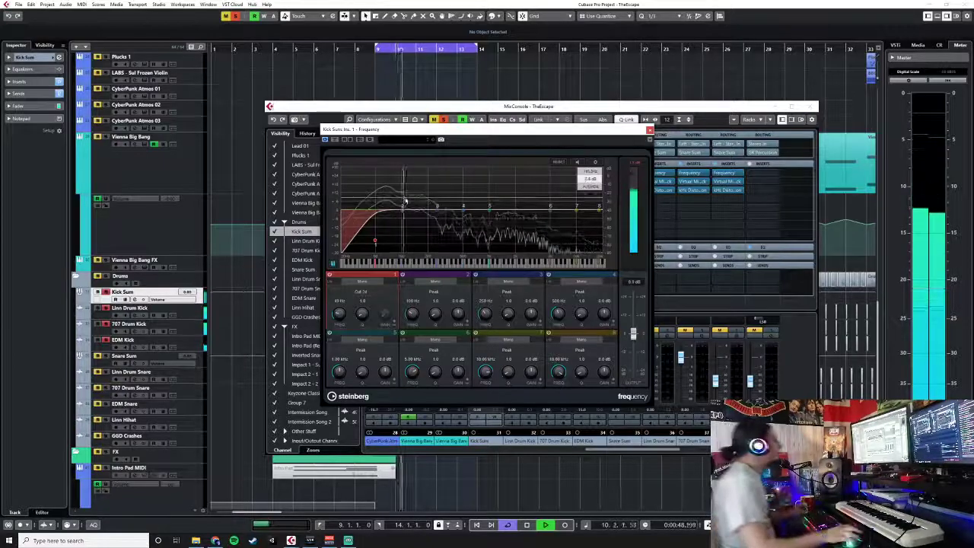
- Cut the Kick Sum's low mids with bands 2, 3 and 4 at about 147, 223 and 411 Hz, narrowing band 2
{"action": "left_click_drag", "start_coordinate": [405, 203], "coordinate": [475, 225]}
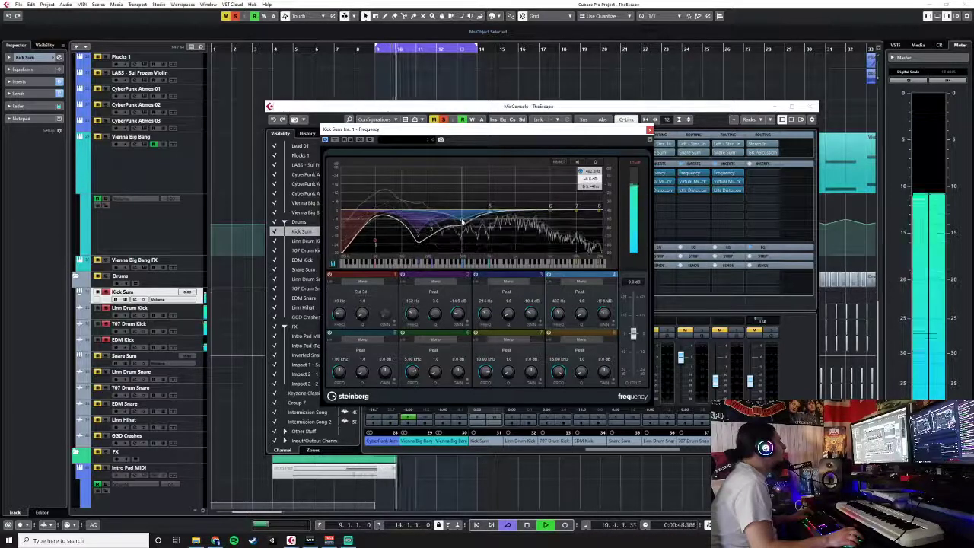
{"action": "left_click_drag", "start_coordinate": [431, 227], "coordinate": [417, 231]}
{"action": "scroll", "coordinate": [417, 232], "scroll_direction": "down", "scroll_amount": 5}
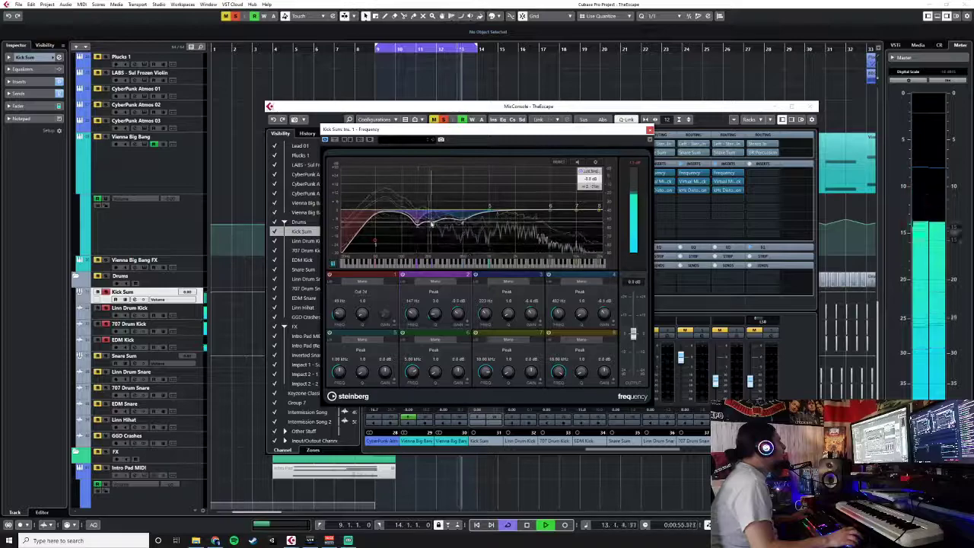
{"action": "mouse_move", "coordinate": [457, 219]}
{"action": "left_mouse_down"}
{"action": "mouse_move", "coordinate": [460, 228]}
{"action": "mouse_move", "coordinate": [458, 221]}
{"action": "left_mouse_up"}
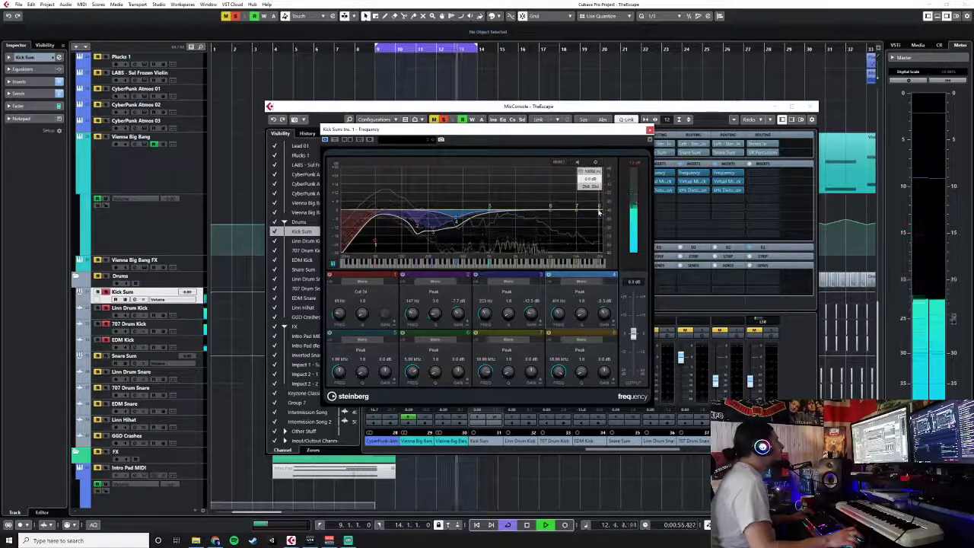
- Turn band 8 of the Kick Sum EQ into a Cut 12 high cut and lower its cutoff frequency
{"action": "left_click_drag", "start_coordinate": [599, 213], "coordinate": [607, 229]}
{"action": "left_click", "coordinate": [583, 349]}
{"action": "left_click", "coordinate": [583, 371]}
{"action": "left_click_drag", "start_coordinate": [605, 228], "coordinate": [589, 233]}
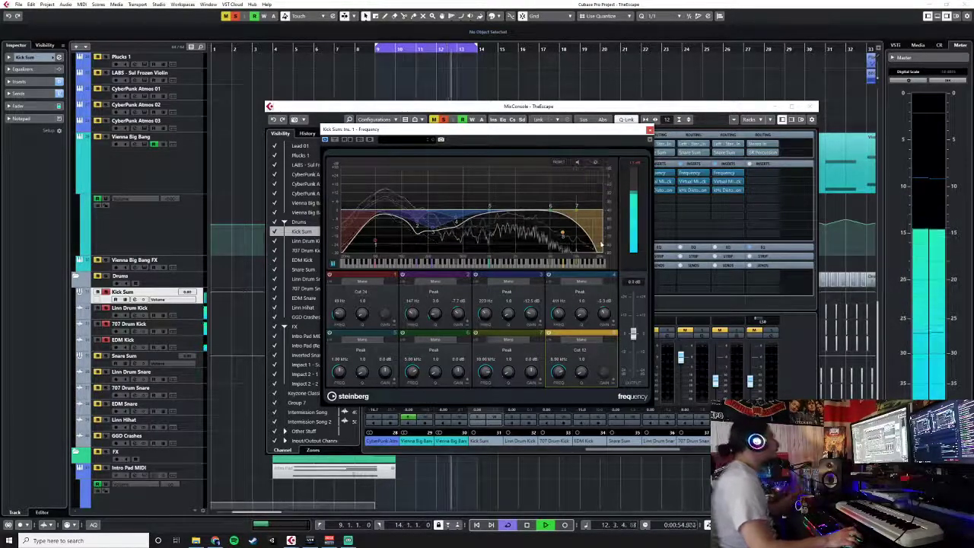
- Close the Kick Sum's Frequency EQ and insert Virtual Mix Rack in the channel's second insert slot
{"action": "left_click", "coordinate": [650, 130]}
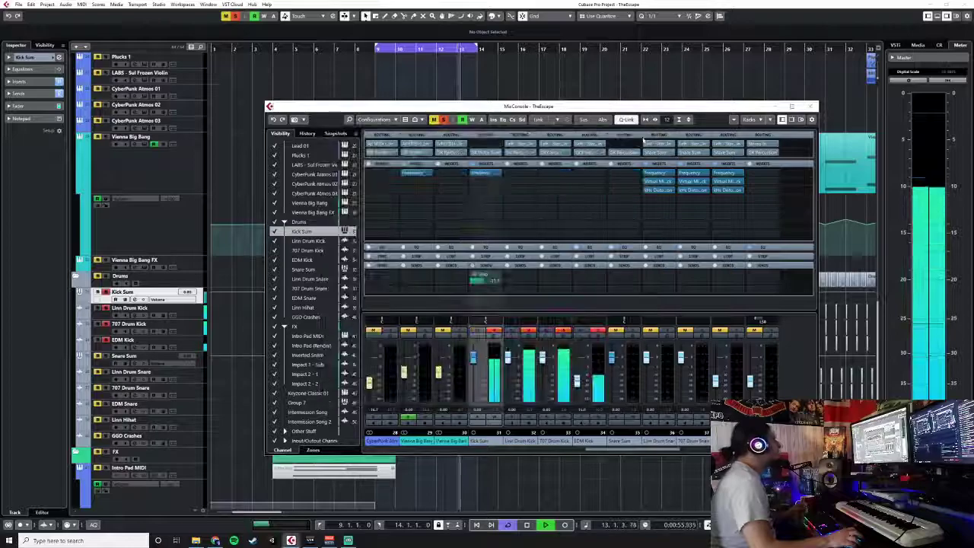
{"action": "left_click", "coordinate": [490, 185]}
{"action": "type", "text": "virtual"}
{"action": "key", "text": "Return"}
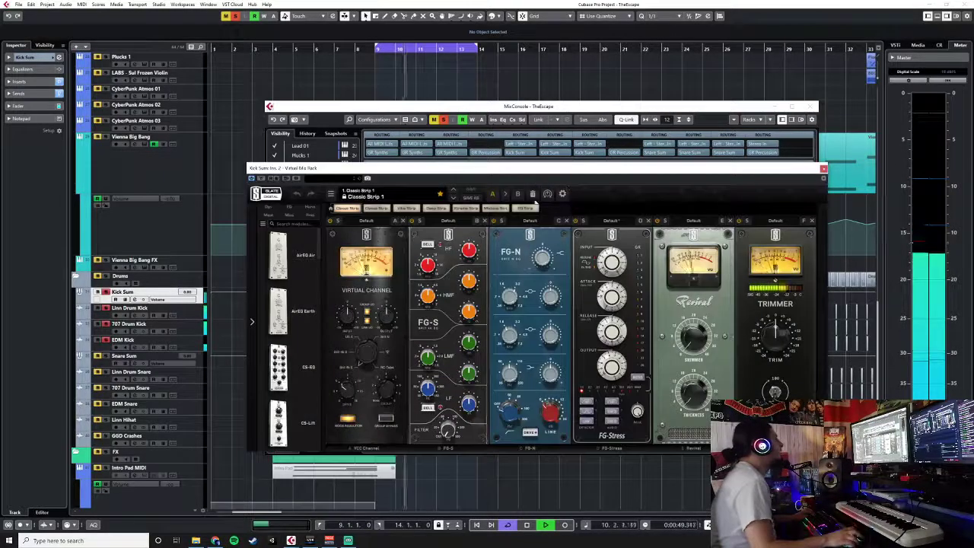
- Clear all modules from the Kick Sum's Virtual Mix Rack and load an FG-N module in the first slot
{"action": "left_click", "coordinate": [533, 194]}
{"action": "scroll", "coordinate": [308, 304], "scroll_direction": "down", "scroll_amount": 10}
{"action": "scroll", "coordinate": [313, 281], "scroll_direction": "down", "scroll_amount": 5}
{"action": "scroll", "coordinate": [311, 282], "scroll_direction": "up", "scroll_amount": 4}
{"action": "left_click_drag", "start_coordinate": [305, 303], "coordinate": [392, 269]}
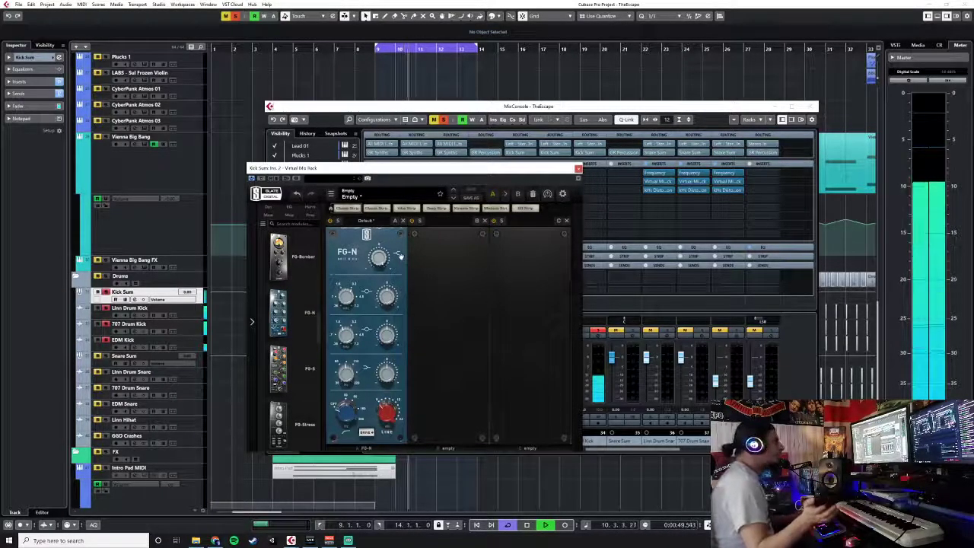
- Add an FG-401 compressor after the FG-N and raise its makeup gain to about 2.1 dB
{"action": "scroll", "coordinate": [300, 379], "scroll_direction": "down", "scroll_amount": 3}
{"action": "scroll", "coordinate": [300, 379], "scroll_direction": "up", "scroll_amount": 3}
{"action": "scroll", "coordinate": [306, 331], "scroll_direction": "down", "scroll_amount": 4}
{"action": "scroll", "coordinate": [307, 360], "scroll_direction": "down", "scroll_amount": 3}
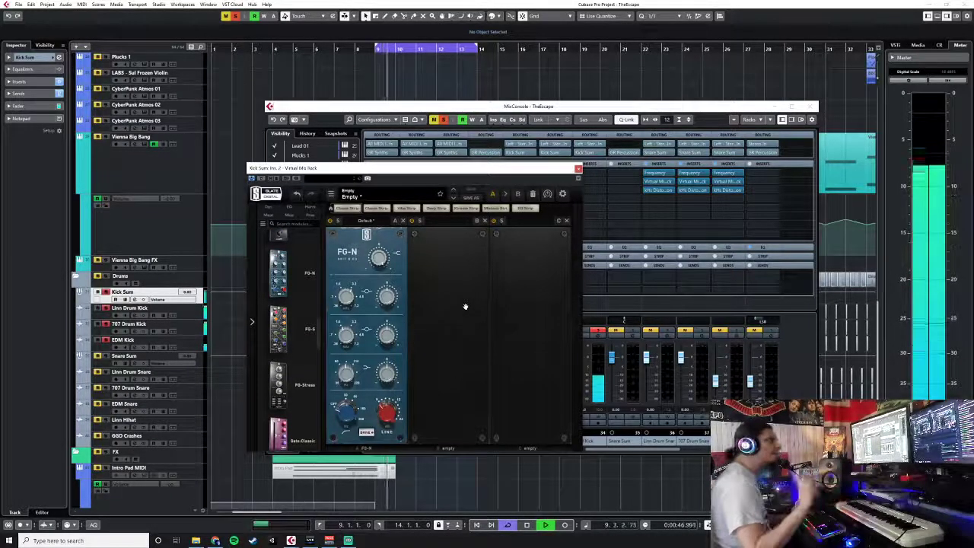
{"action": "scroll", "coordinate": [282, 325], "scroll_direction": "down", "scroll_amount": 5}
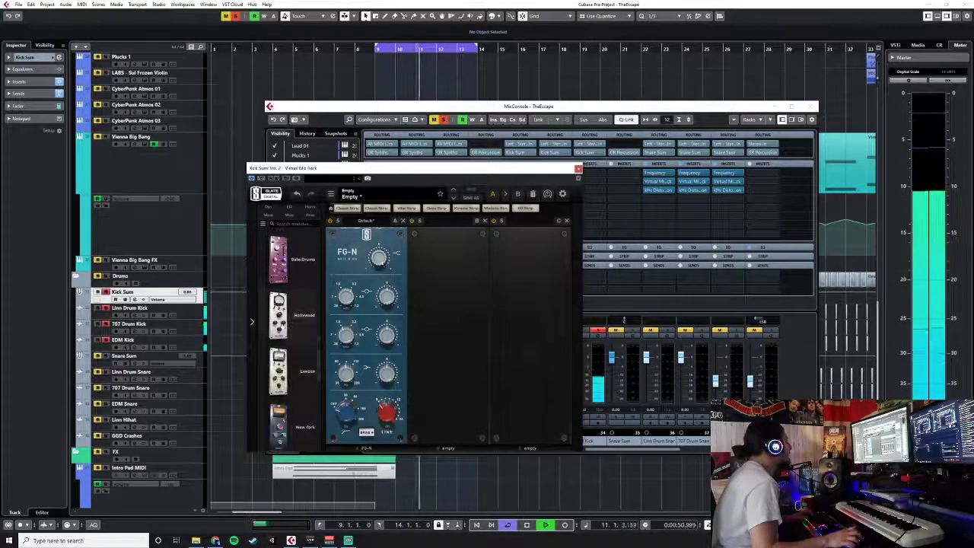
{"action": "scroll", "coordinate": [282, 335], "scroll_direction": "down", "scroll_amount": 5}
{"action": "scroll", "coordinate": [288, 344], "scroll_direction": "up", "scroll_amount": 5}
{"action": "scroll", "coordinate": [287, 344], "scroll_direction": "up", "scroll_amount": 5}
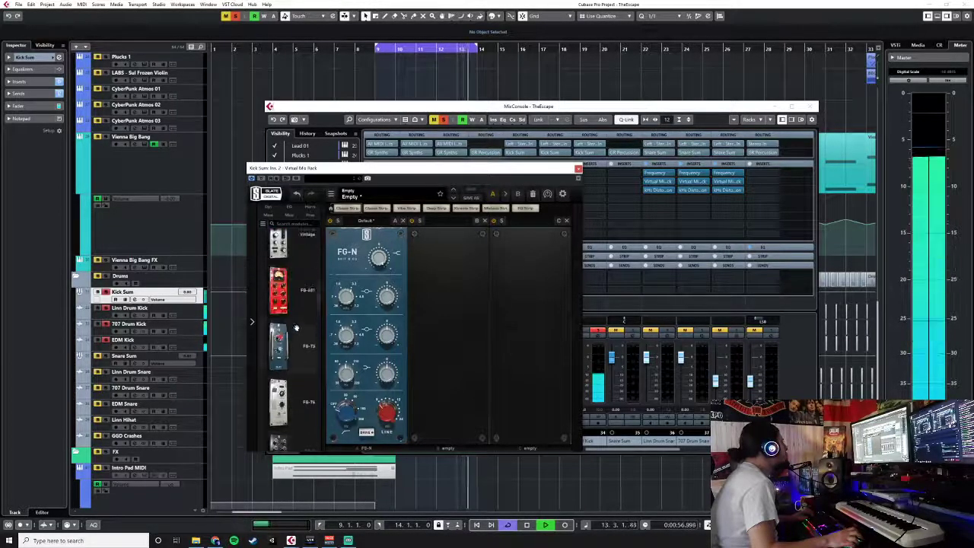
{"action": "left_click_drag", "start_coordinate": [279, 290], "coordinate": [440, 285]}
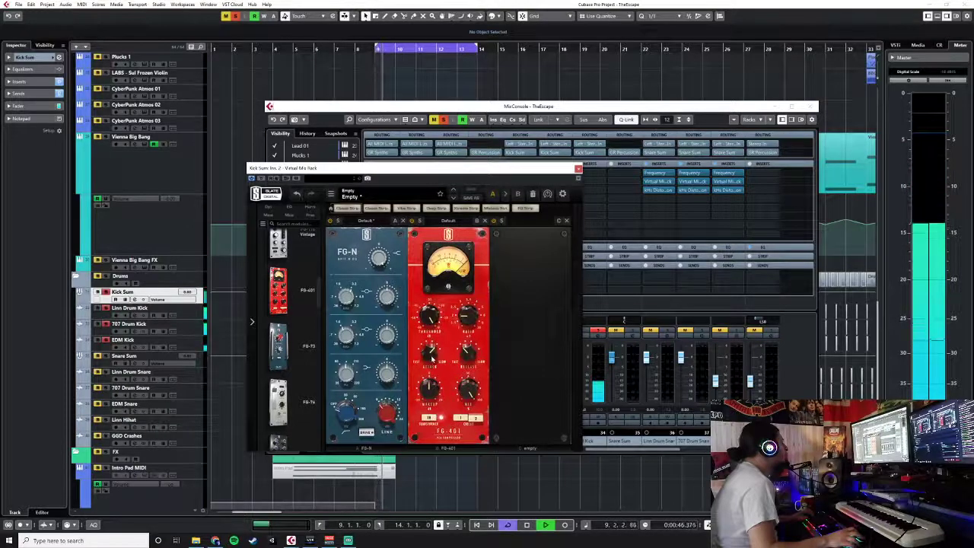
{"action": "left_click_drag", "start_coordinate": [431, 331], "coordinate": [431, 334]}
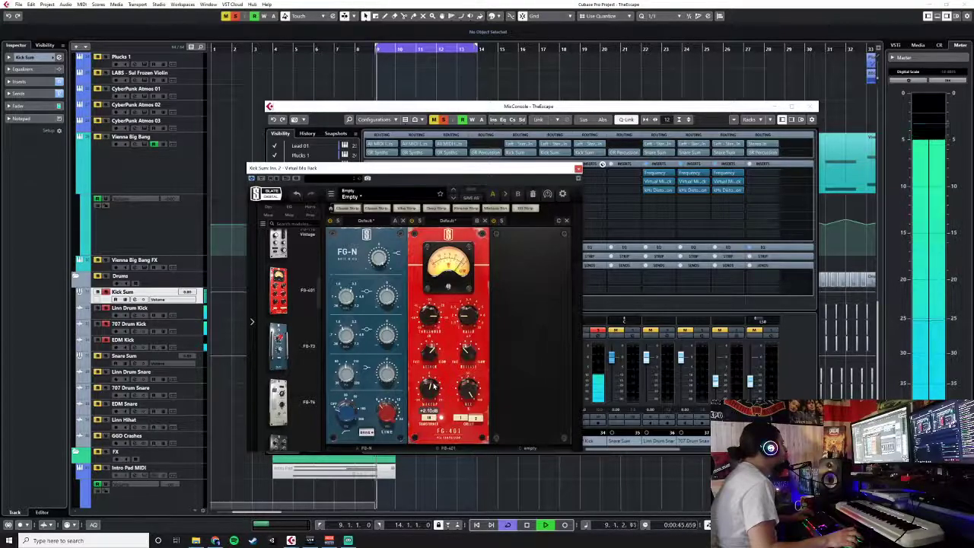
- Add The Monster as the rack's third module, load its Big Kick preset, and close the rack
{"action": "scroll", "coordinate": [294, 348], "scroll_direction": "up", "scroll_amount": 5}
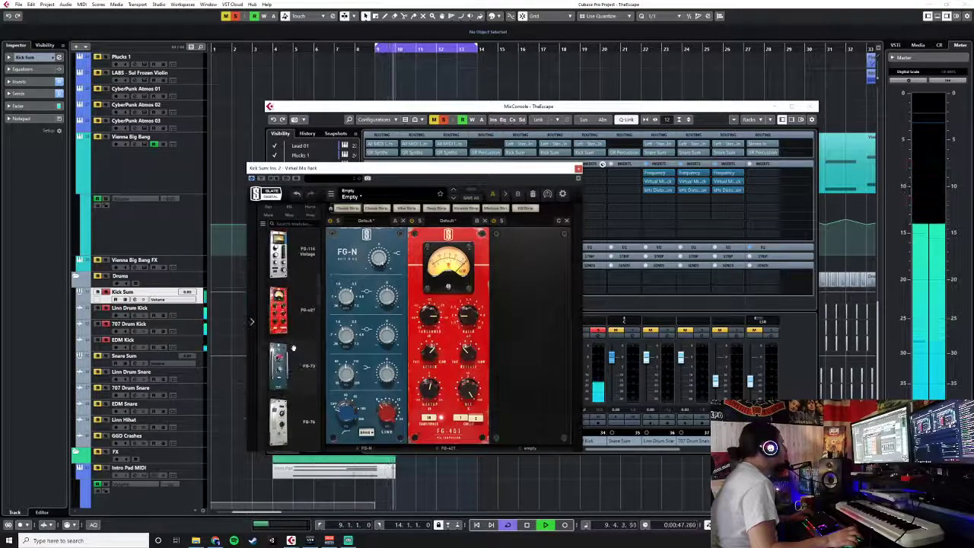
{"action": "scroll", "coordinate": [294, 347], "scroll_direction": "down", "scroll_amount": 10}
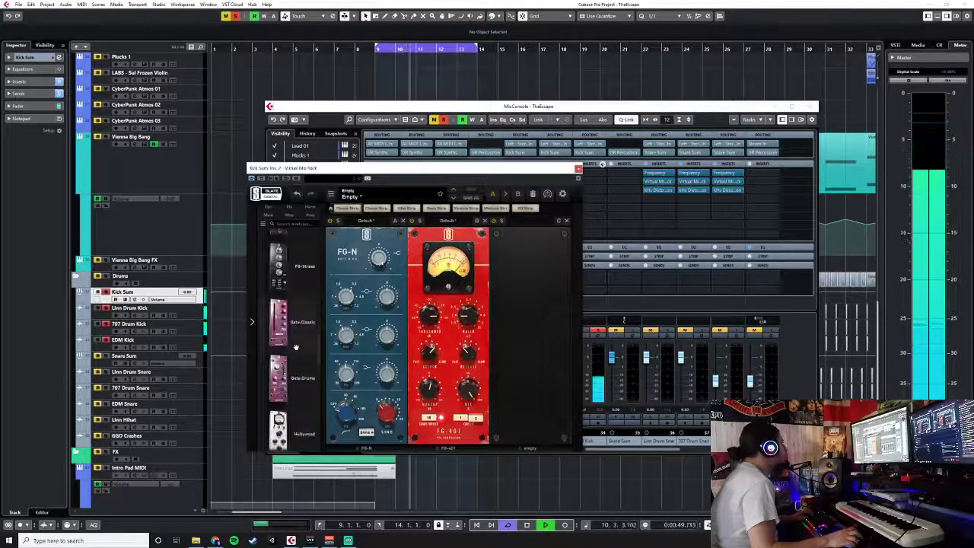
{"action": "scroll", "coordinate": [295, 348], "scroll_direction": "down", "scroll_amount": 5}
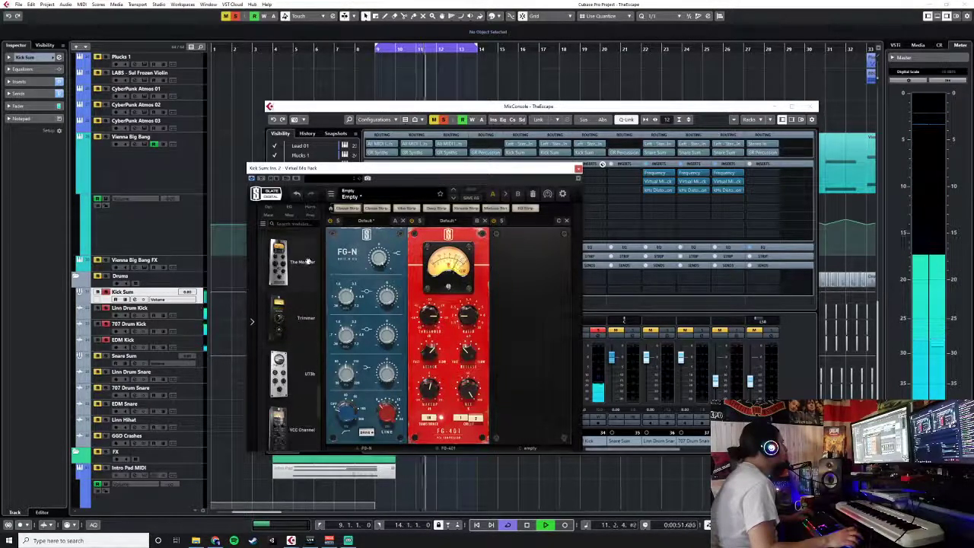
{"action": "left_click_drag", "start_coordinate": [325, 274], "coordinate": [530, 335]}
{"action": "left_click", "coordinate": [537, 221]}
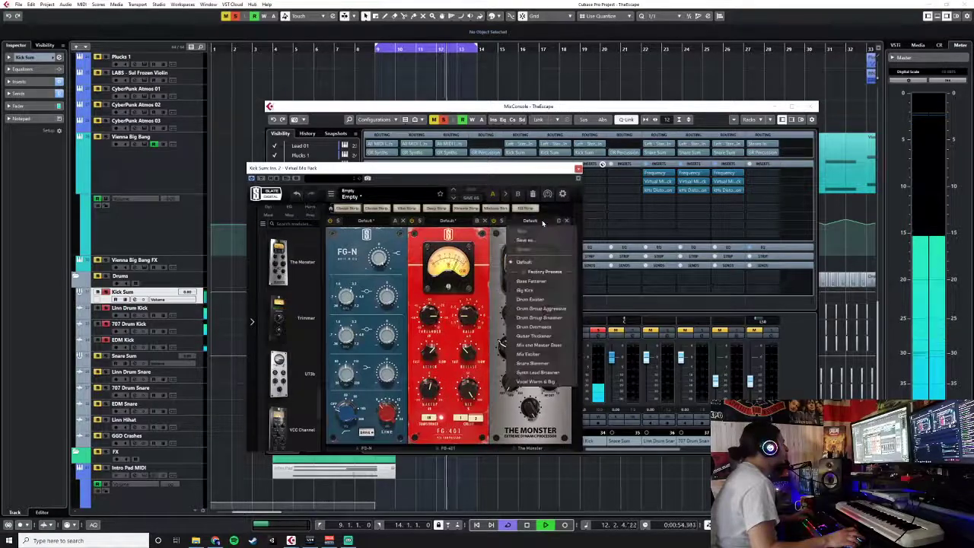
{"action": "left_click", "coordinate": [547, 293]}
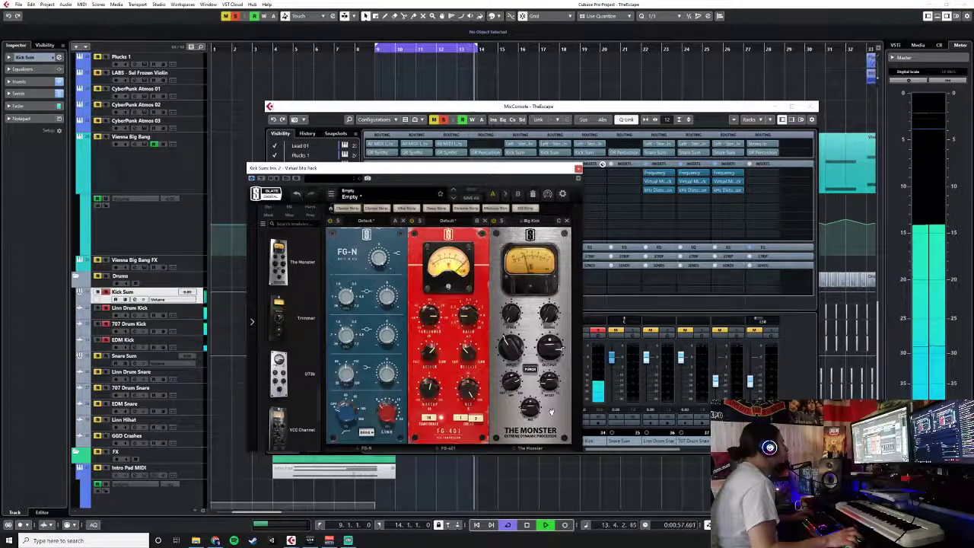
{"action": "left_click", "coordinate": [579, 168]}
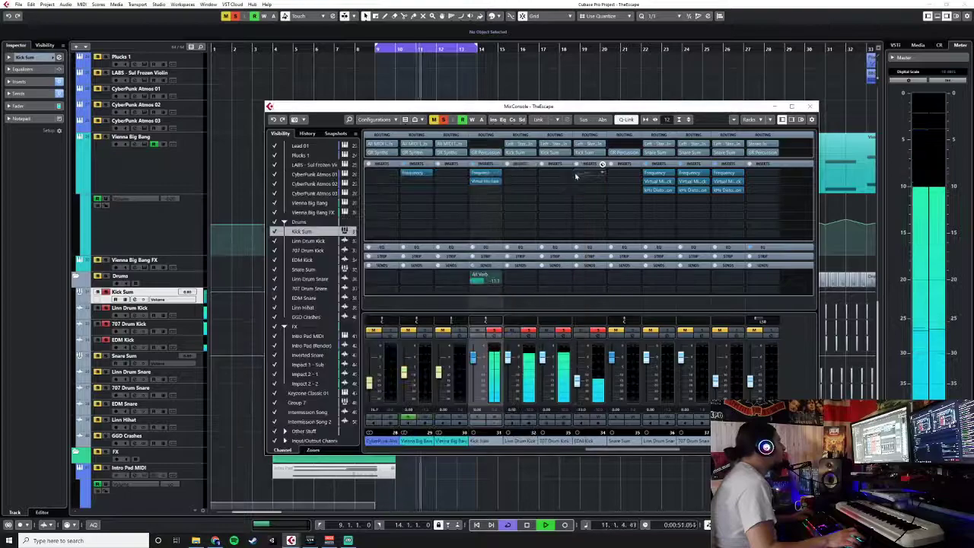
- Insert a second Frequency EQ after the Virtual Mix Rack on Kick Sum and shape band 1 into a Cut 24 low cut
{"action": "left_click", "coordinate": [487, 189]}
{"action": "type", "text": "freq"}
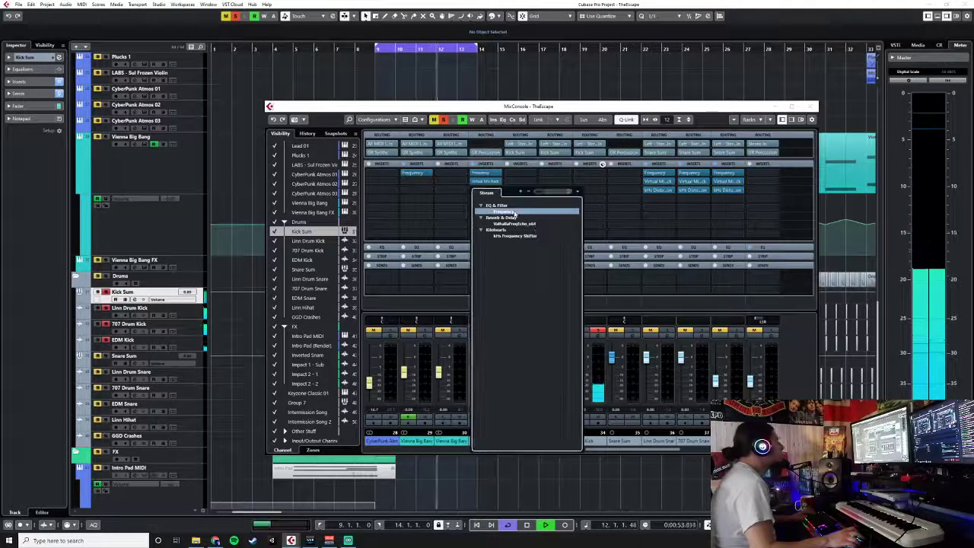
{"action": "key", "text": "Return"}
{"action": "left_click", "coordinate": [358, 288]}
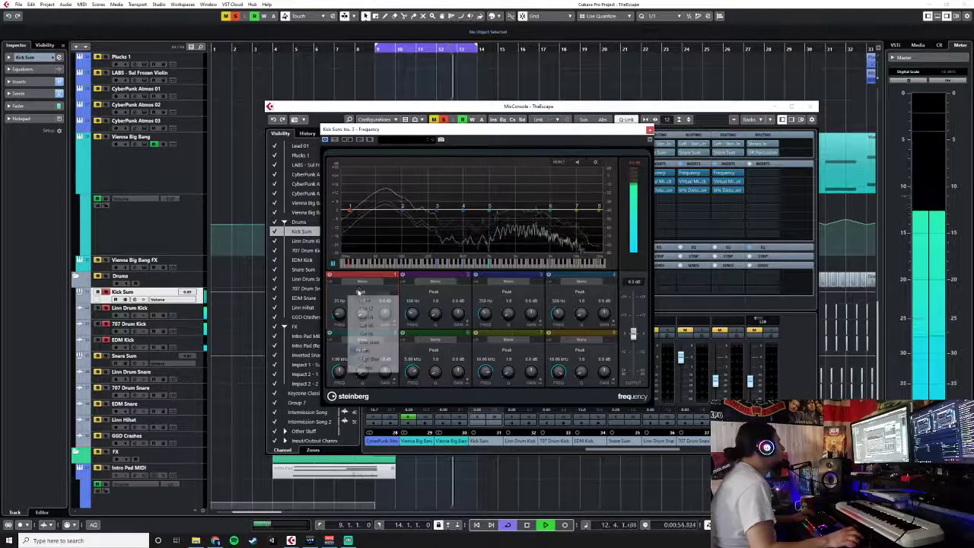
{"action": "left_click", "coordinate": [359, 308]}
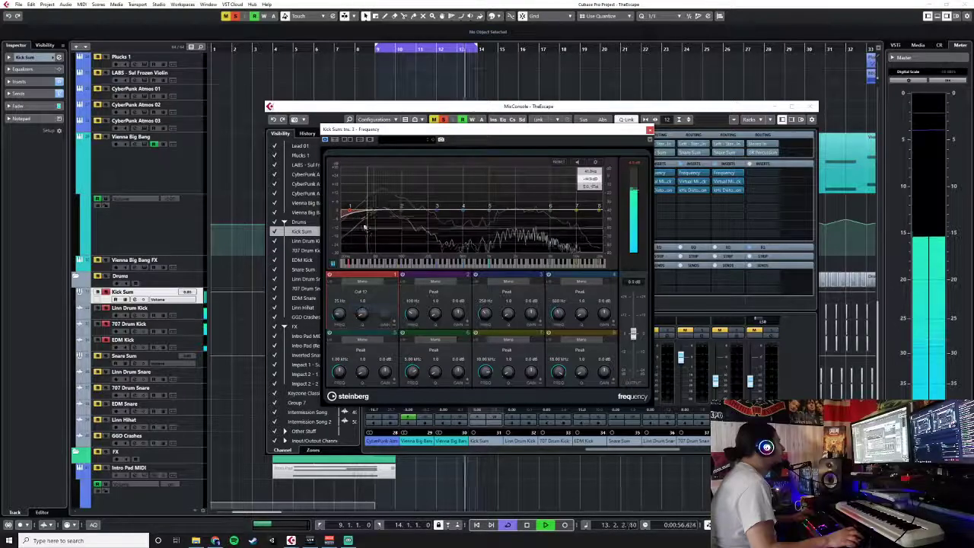
{"action": "left_click", "coordinate": [364, 292]}
{"action": "left_click", "coordinate": [374, 316]}
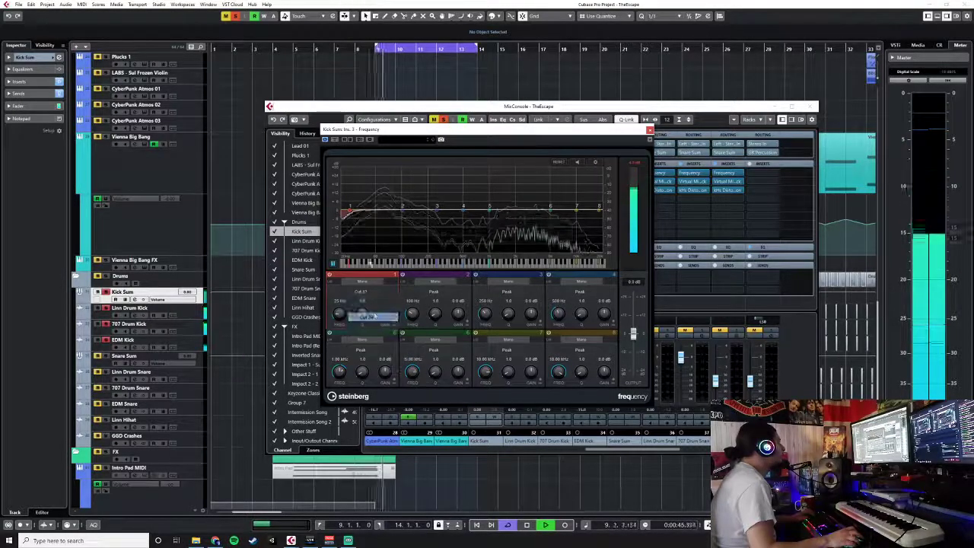
{"action": "mouse_move", "coordinate": [350, 207]}
{"action": "left_mouse_down"}
{"action": "mouse_move", "coordinate": [373, 212]}
{"action": "mouse_move", "coordinate": [347, 227]}
{"action": "left_mouse_up"}
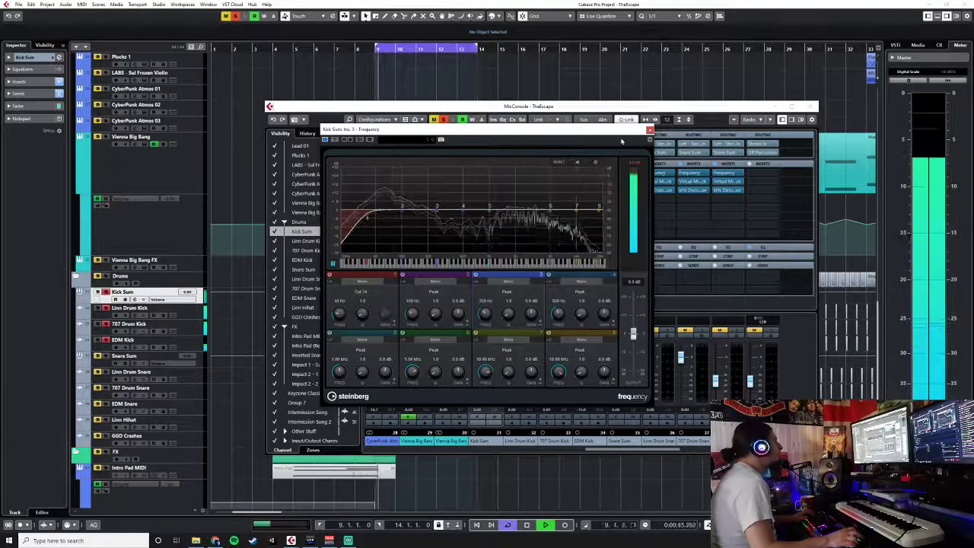
{"action": "left_click", "coordinate": [650, 130]}
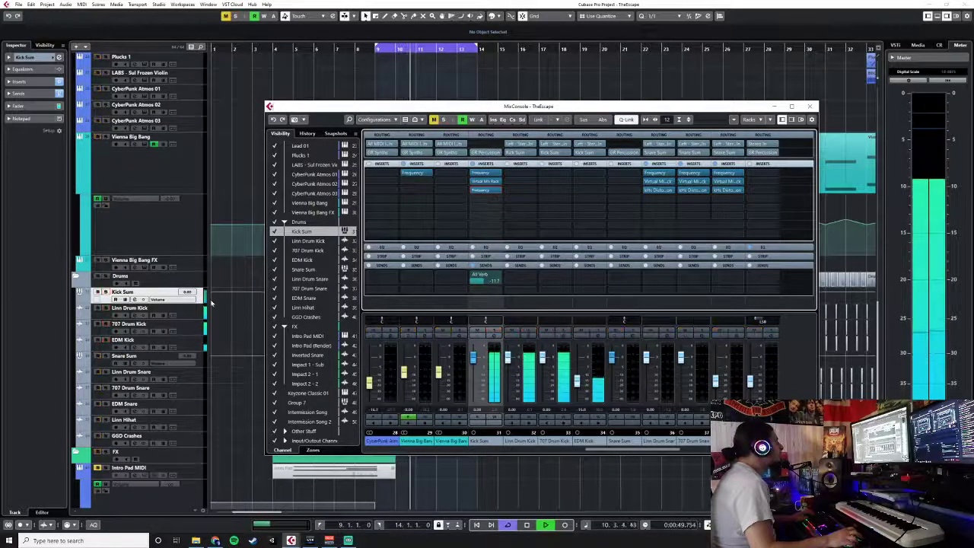
- Stop playback and add a London module with the Tube Distortion 1 preset to the Kick Sum's Virtual Mix Rack
{"action": "key", "text": "F3"}
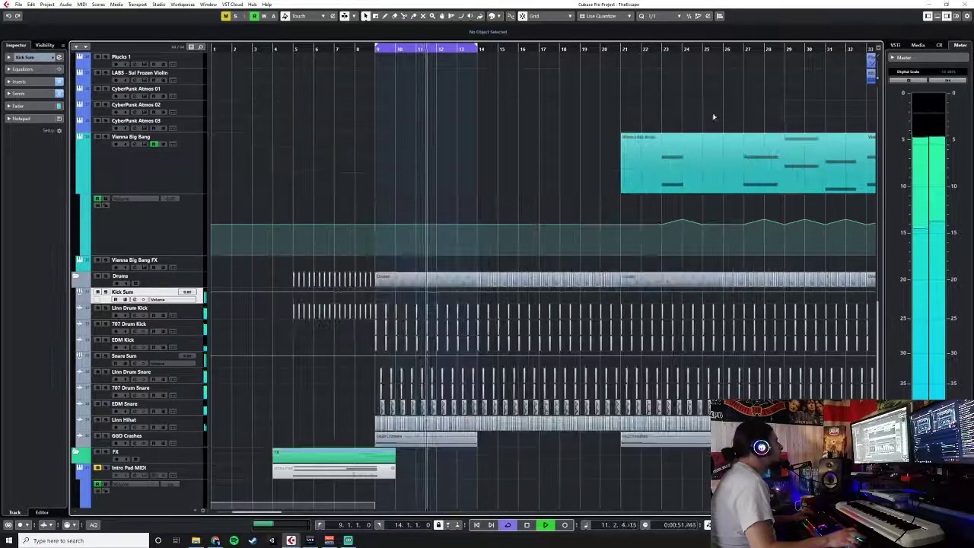
{"action": "key", "text": "space"}
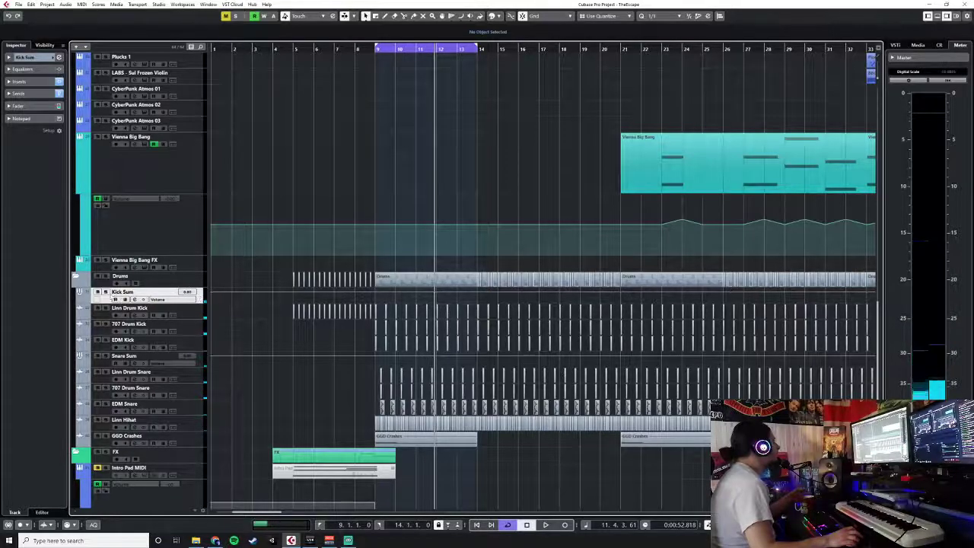
{"action": "key", "text": "F3"}
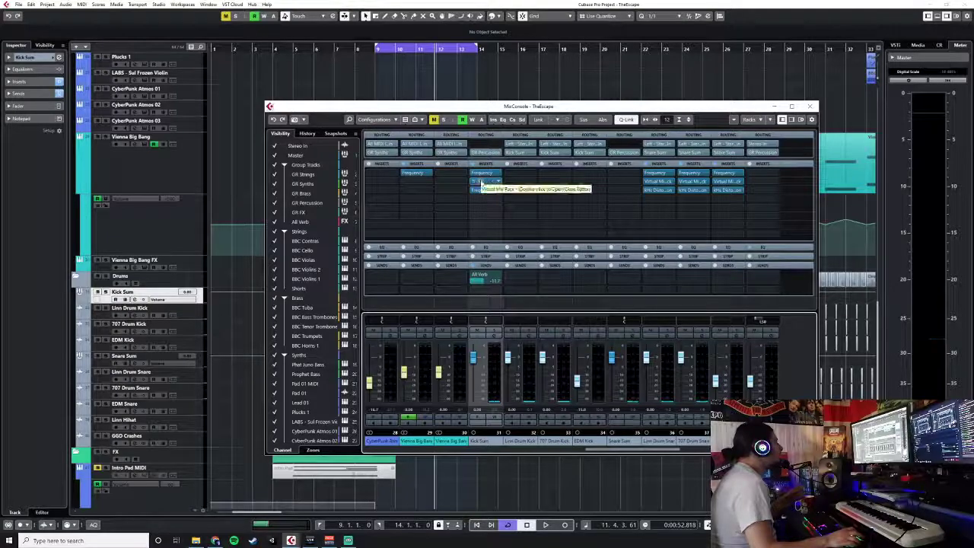
{"action": "left_click", "coordinate": [481, 182]}
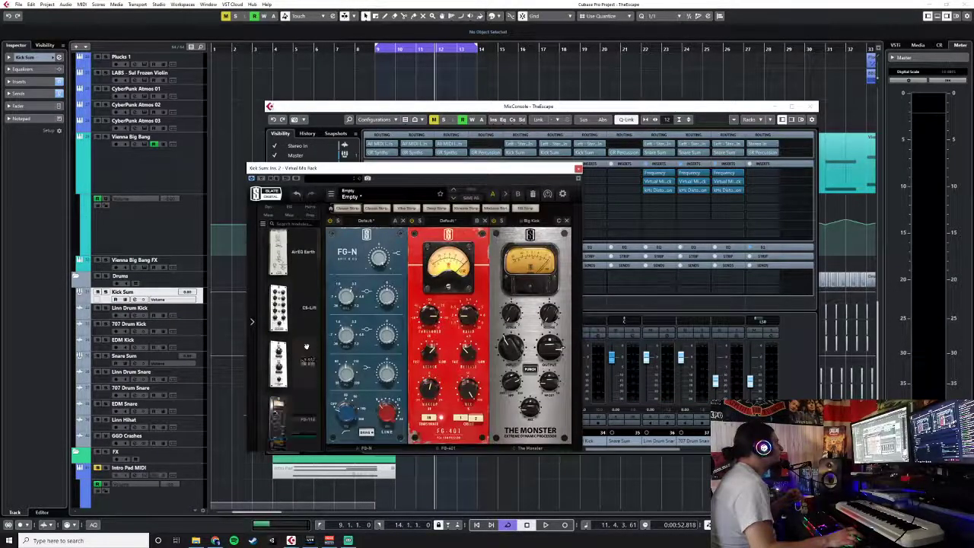
{"action": "scroll", "coordinate": [308, 345], "scroll_direction": "down", "scroll_amount": 10}
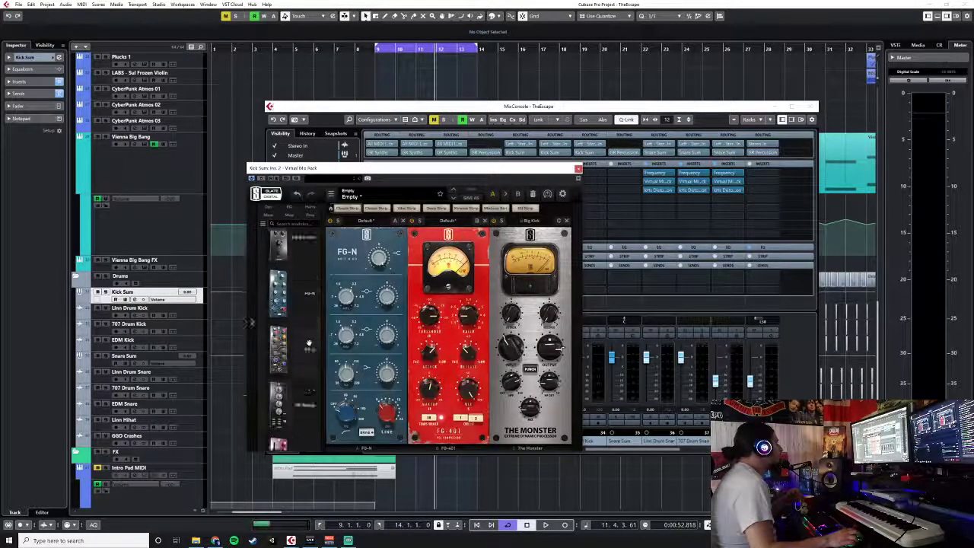
{"action": "scroll", "coordinate": [308, 342], "scroll_direction": "down", "scroll_amount": 5}
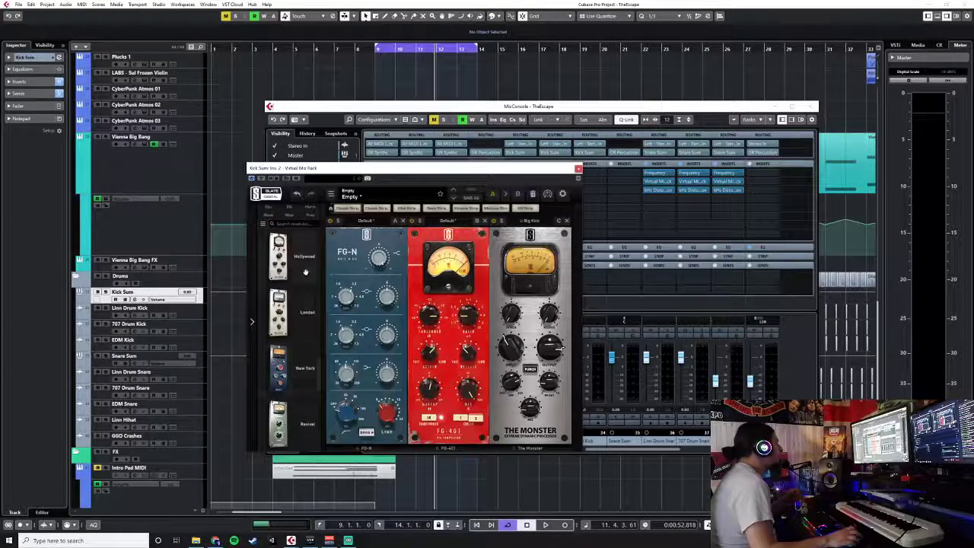
{"action": "left_click_drag", "start_coordinate": [303, 310], "coordinate": [626, 345]}
{"action": "left_click", "coordinate": [614, 221]}
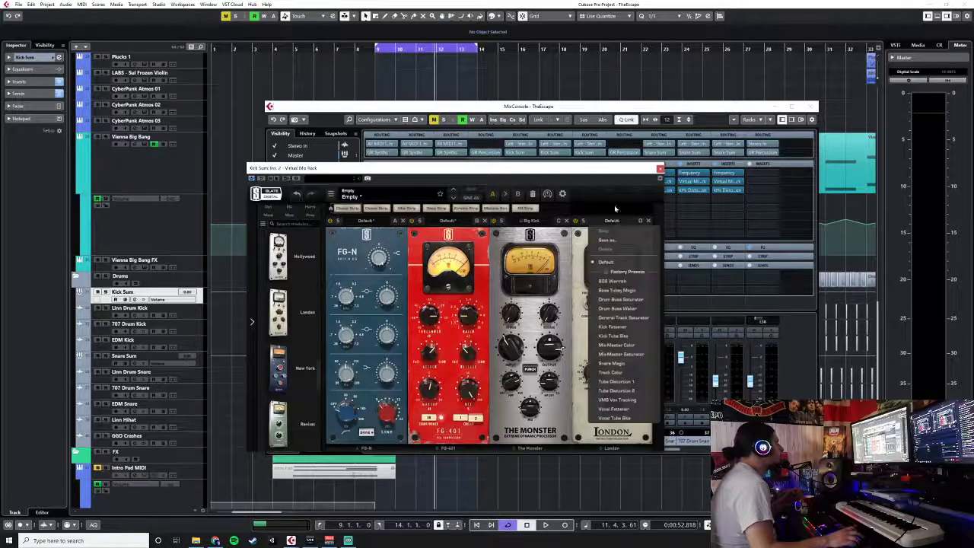
{"action": "left_click", "coordinate": [612, 383]}
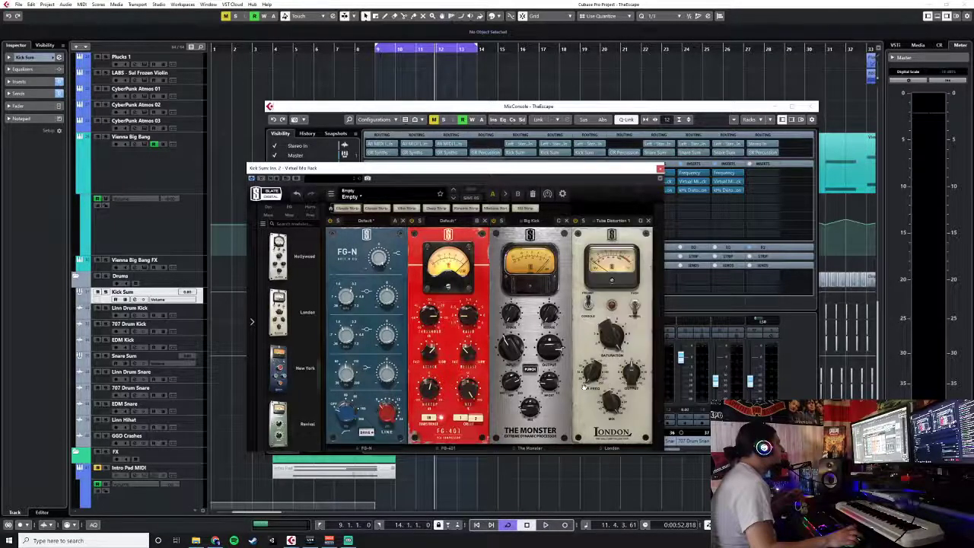
- Lower the London module's mix during playback from bar 9, solo Kick Sum to check it, and close the rack
{"action": "left_click", "coordinate": [375, 48]}
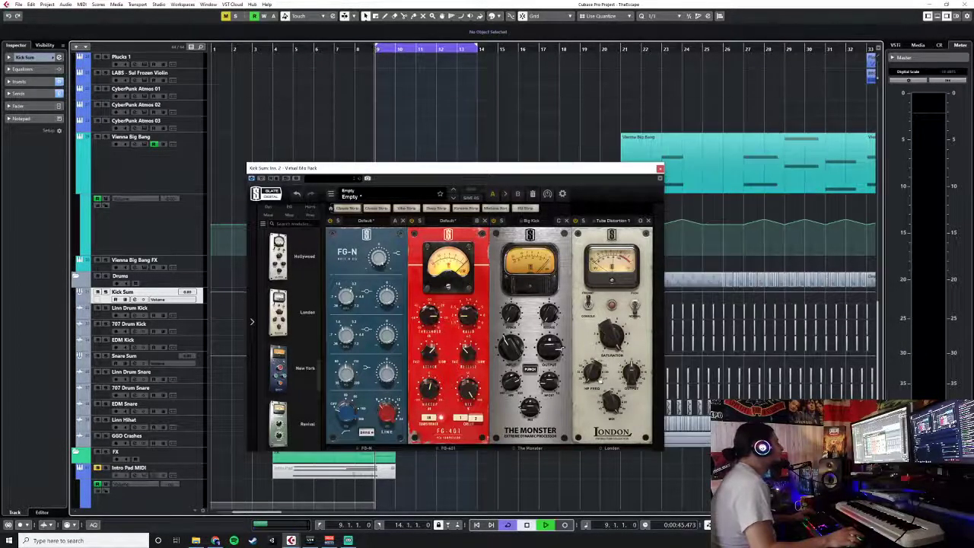
{"action": "left_click_drag", "start_coordinate": [613, 406], "coordinate": [615, 450]}
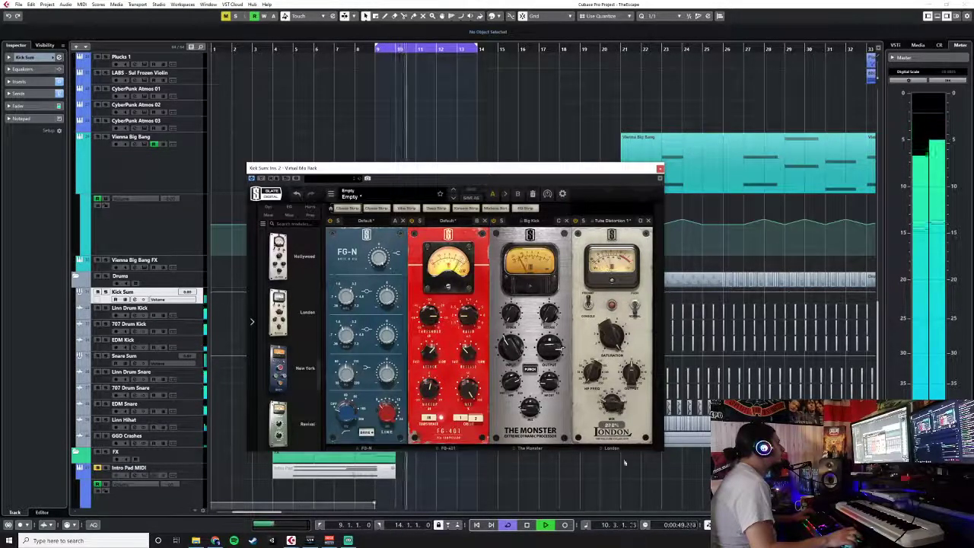
{"action": "left_click_drag", "start_coordinate": [614, 410], "coordinate": [613, 423]}
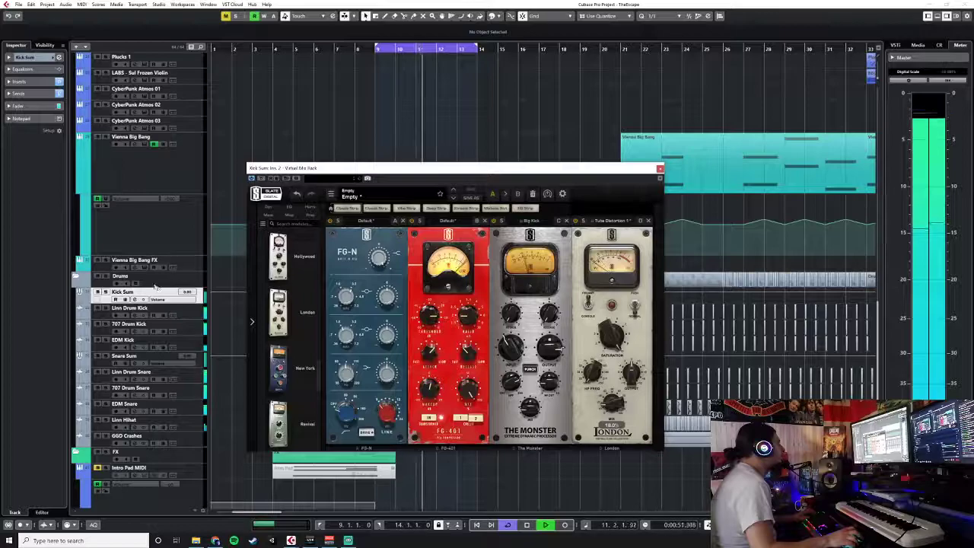
{"action": "key", "text": "s"}
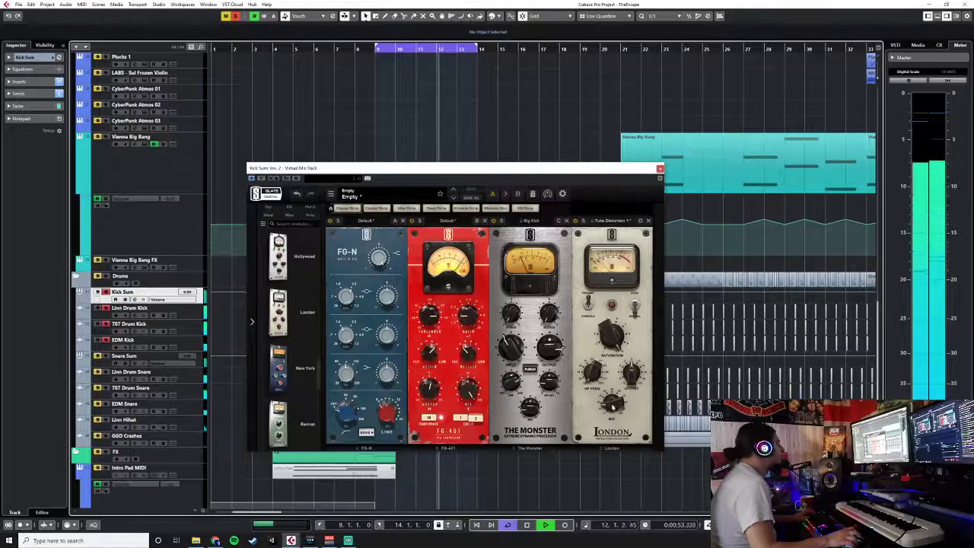
{"action": "mouse_move", "coordinate": [612, 405]}
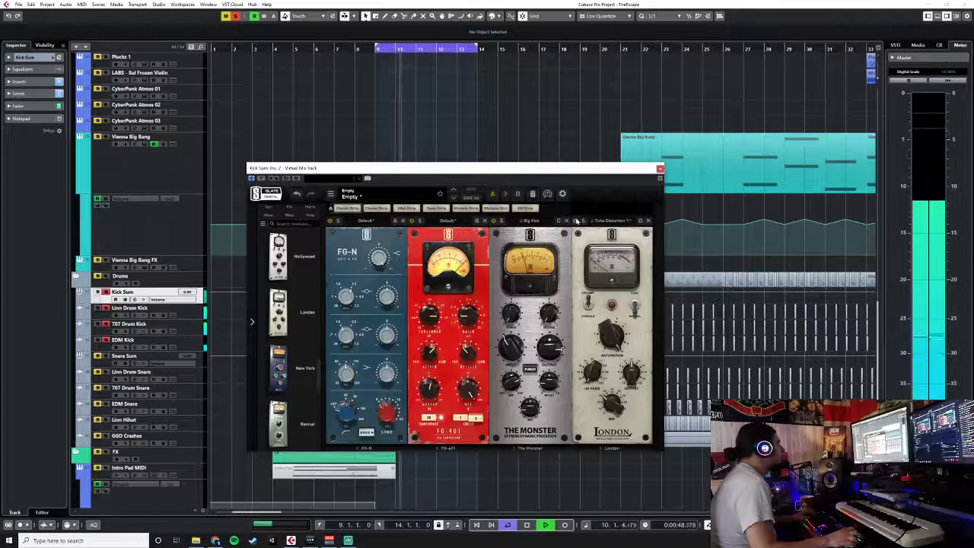
{"action": "left_click", "coordinate": [660, 169]}
- Check the VerbSuite Classics reverb on the All Verb channel and the drum channels' inserts and sends, and close the mixer
{"action": "scroll", "coordinate": [342, 313], "scroll_direction": "up", "scroll_amount": 10}
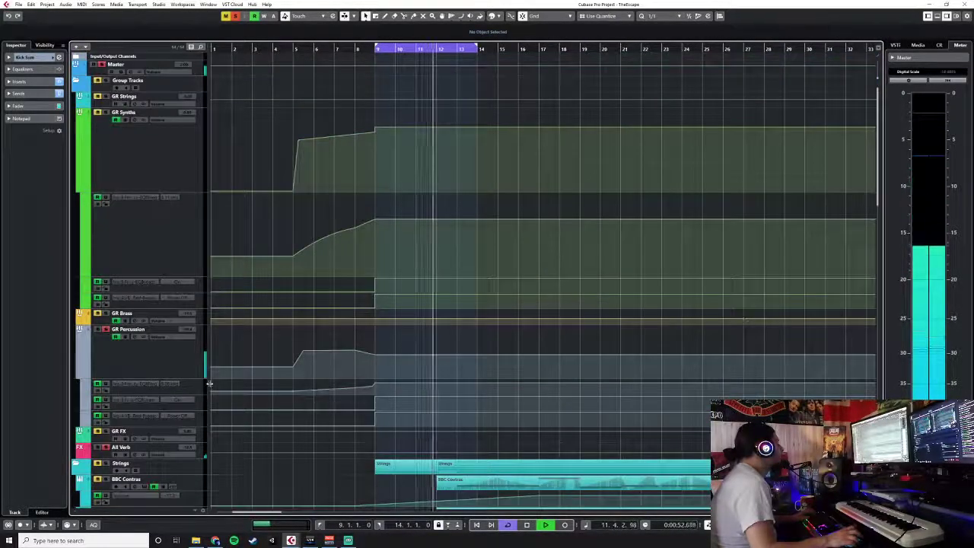
{"action": "left_click", "coordinate": [153, 451]}
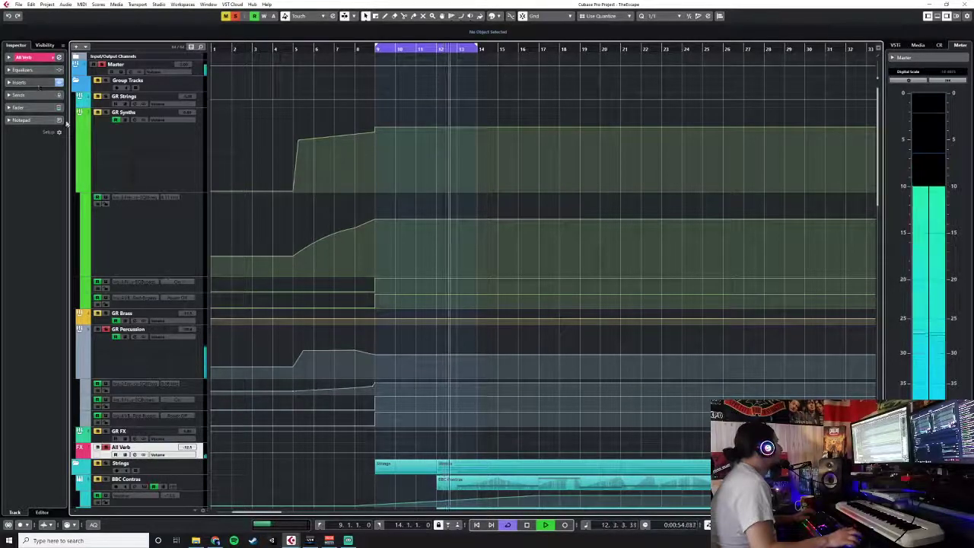
{"action": "key", "text": "F3"}
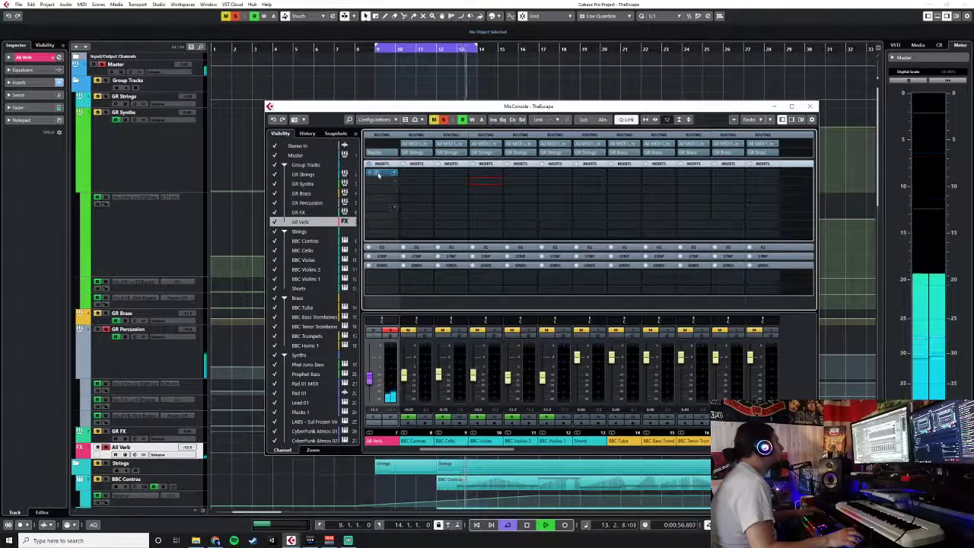
{"action": "left_click", "coordinate": [378, 174]}
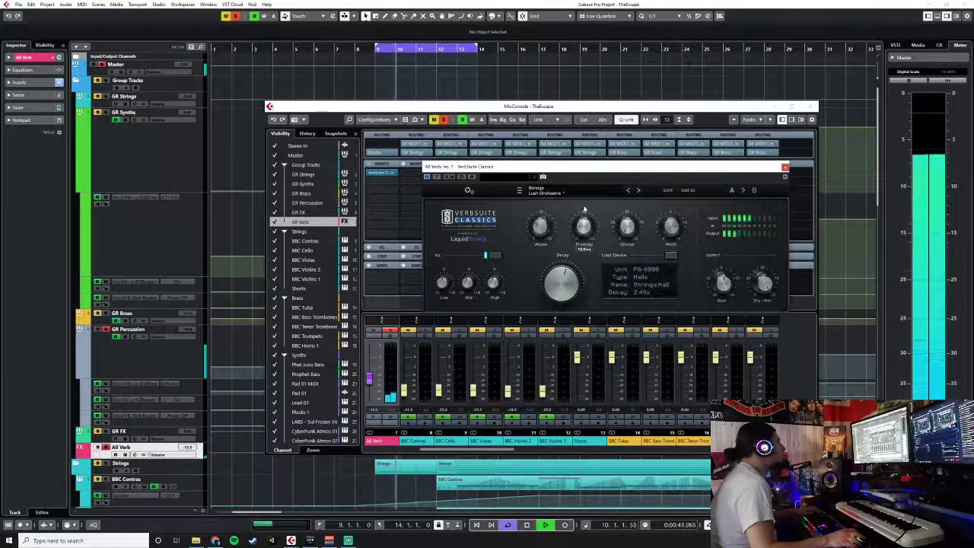
{"action": "left_click", "coordinate": [786, 167]}
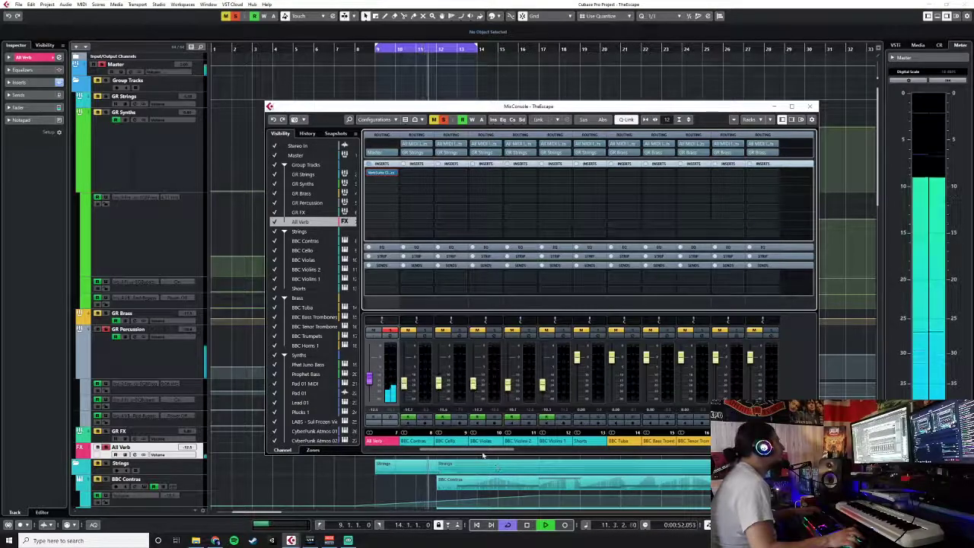
{"action": "left_click_drag", "start_coordinate": [493, 451], "coordinate": [609, 454]}
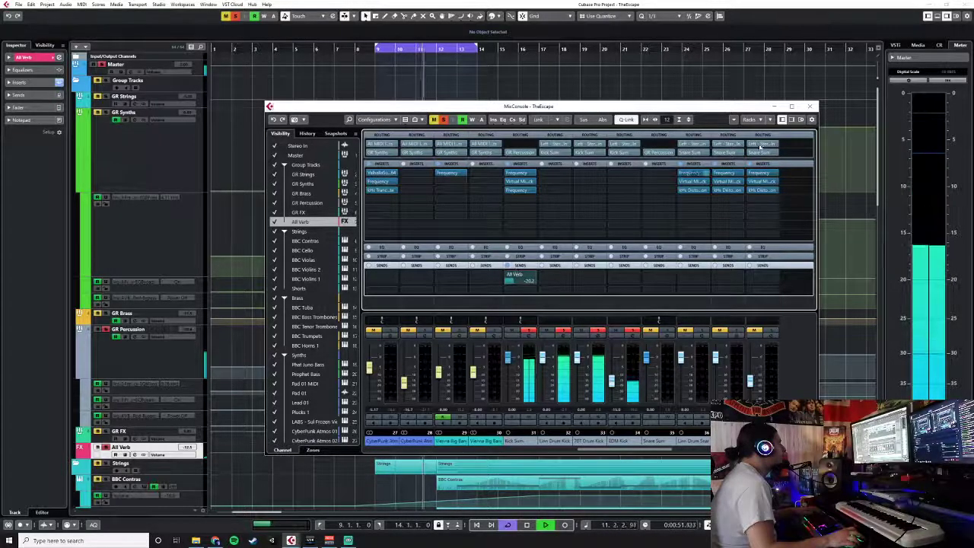
{"action": "left_click", "coordinate": [811, 106]}
- Unsolo All Verb and GR Percussion and restart playback from bar 9 with the full mix
{"action": "scroll", "coordinate": [343, 389], "scroll_direction": "down", "scroll_amount": 5}
{"action": "scroll", "coordinate": [340, 391], "scroll_direction": "up", "scroll_amount": 3}
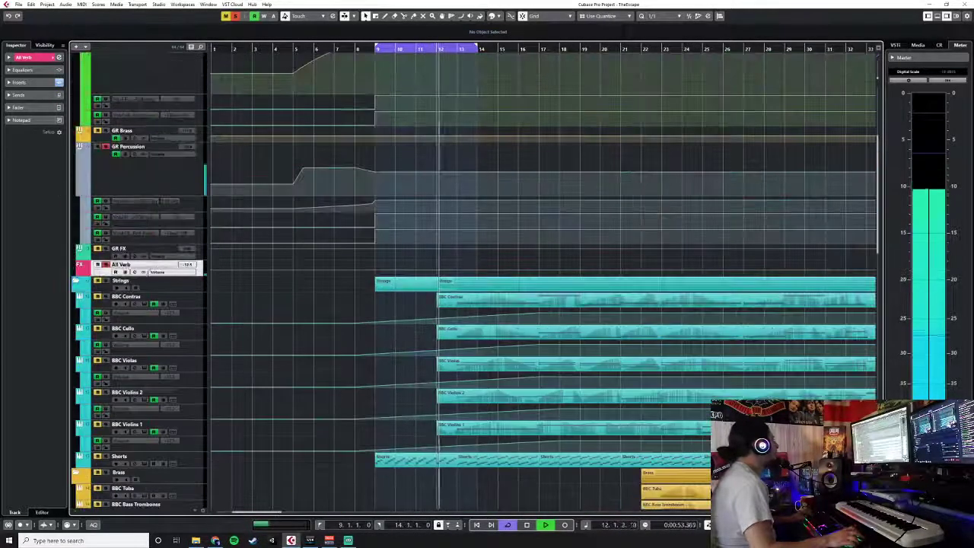
{"action": "left_click", "coordinate": [106, 265]}
{"action": "left_click", "coordinate": [106, 147]}
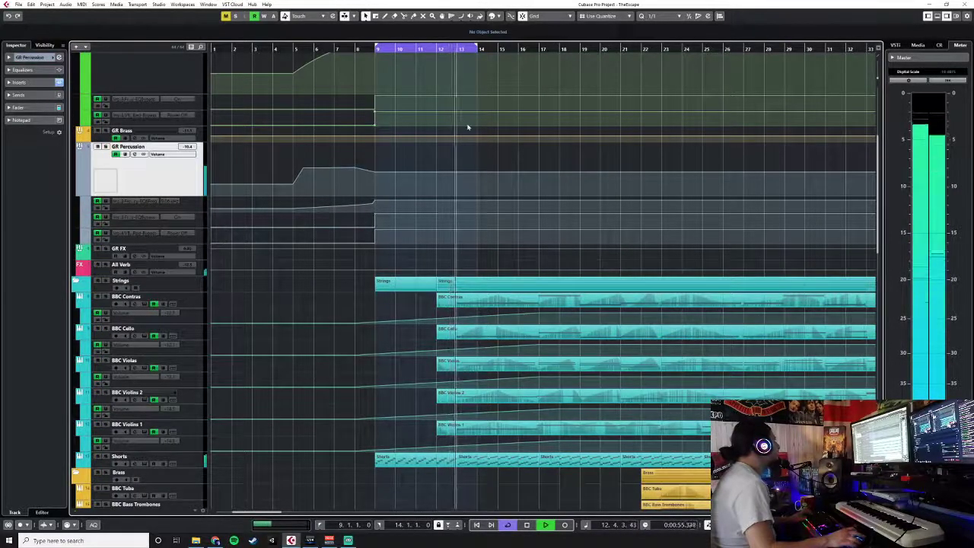
{"action": "left_click", "coordinate": [376, 51]}
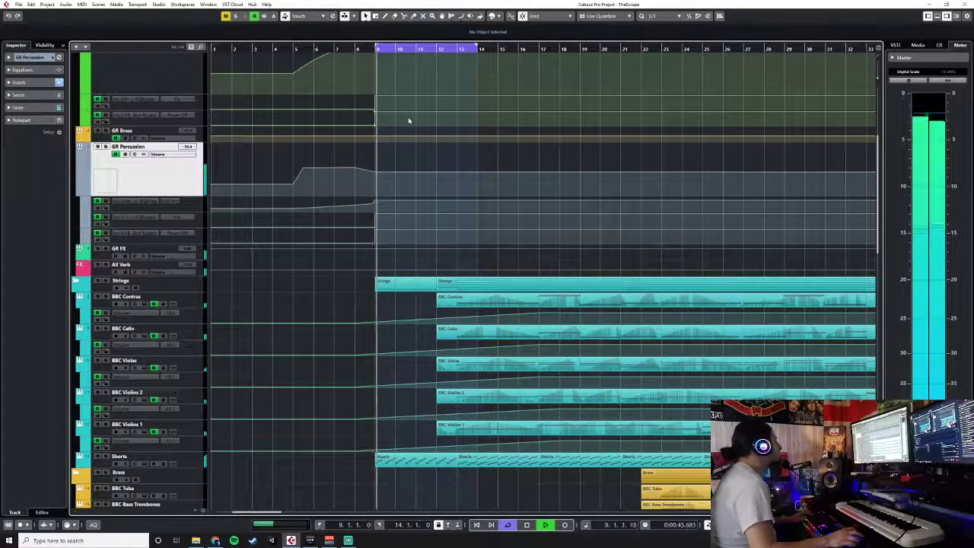
- Compare the Kick Sum and group channel levels in the mixer during playback, and stop playback
{"action": "scroll", "coordinate": [393, 366], "scroll_direction": "down", "scroll_amount": 10}
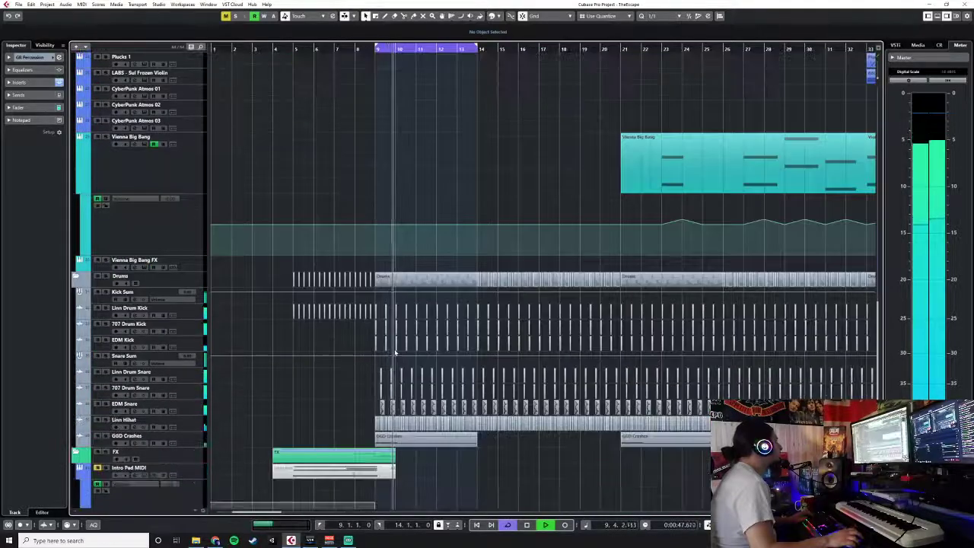
{"action": "left_click", "coordinate": [200, 298]}
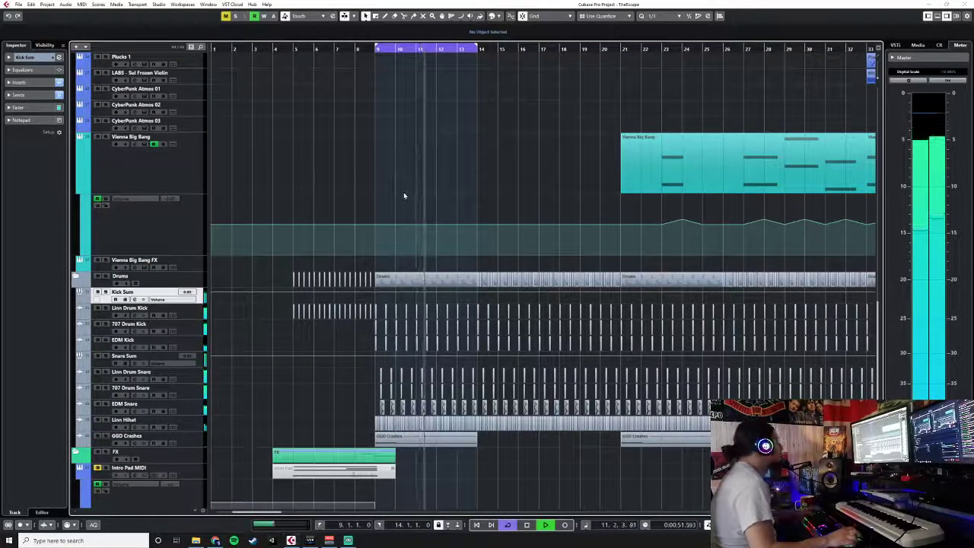
{"action": "key", "text": "F3"}
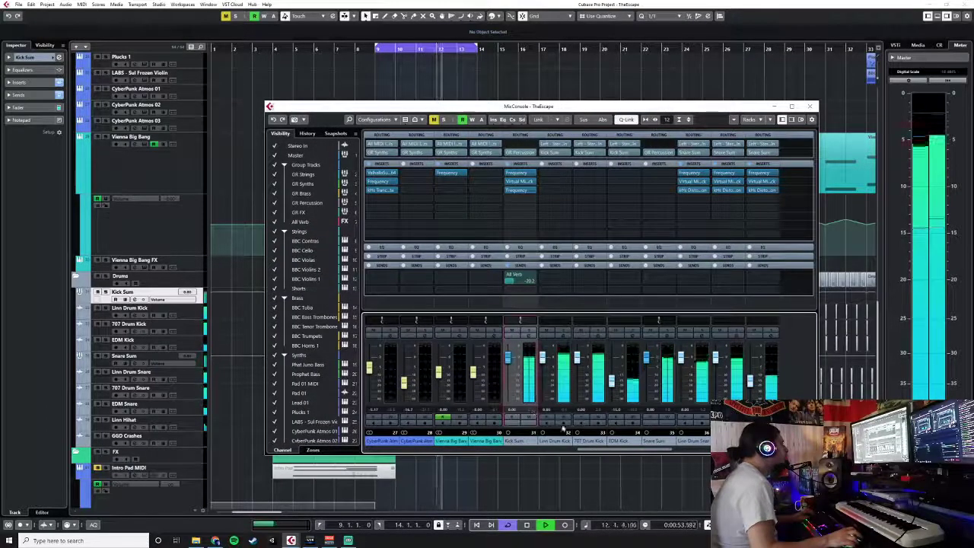
{"action": "left_click_drag", "start_coordinate": [624, 449], "coordinate": [418, 461]}
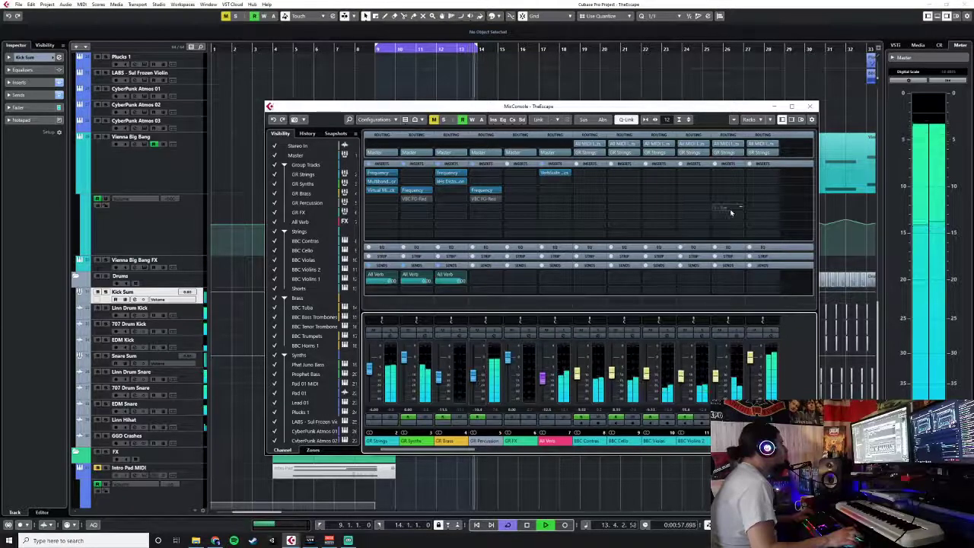
{"action": "key", "text": "space"}
{"action": "key", "text": "F3"}
- Raise GR Percussion's volume automation point at bar 9 to -6.25 and play from just before bar 9
{"action": "scroll", "coordinate": [454, 248], "scroll_direction": "up", "scroll_amount": 10}
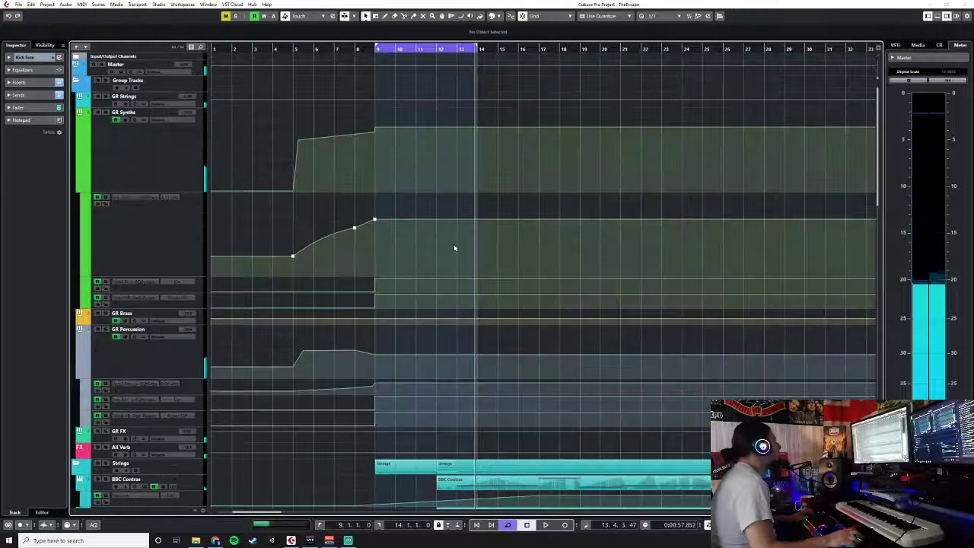
{"action": "scroll", "coordinate": [454, 248], "scroll_direction": "down", "scroll_amount": 3}
{"action": "scroll", "coordinate": [454, 247], "scroll_direction": "down", "scroll_amount": 3}
{"action": "scroll", "coordinate": [454, 247], "scroll_direction": "up", "scroll_amount": 6}
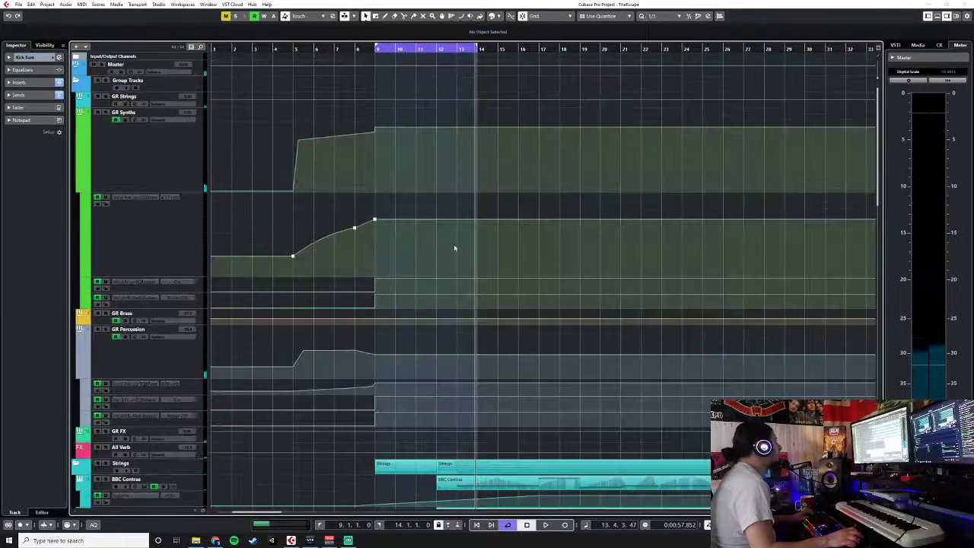
{"action": "scroll", "coordinate": [454, 247], "scroll_direction": "down", "scroll_amount": 6}
{"action": "scroll", "coordinate": [454, 248], "scroll_direction": "up", "scroll_amount": 3}
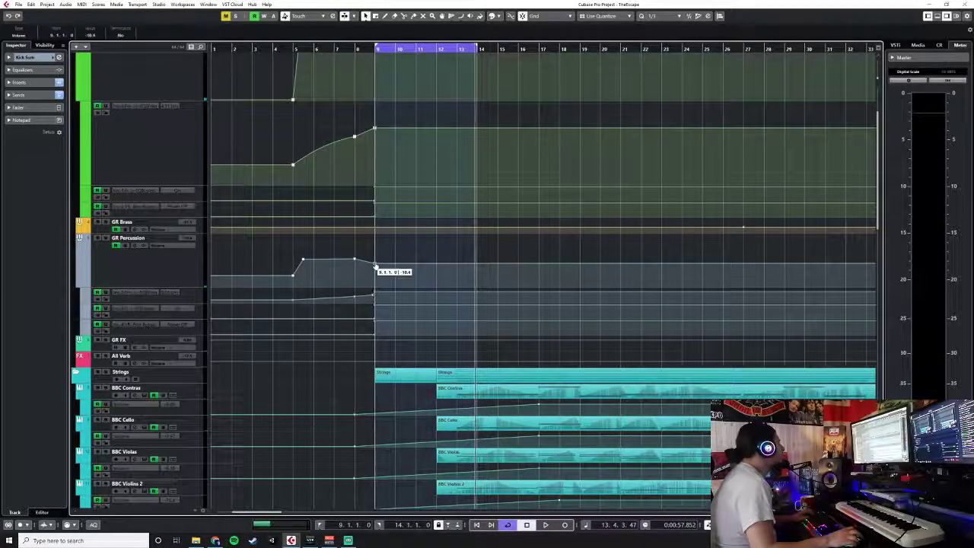
{"action": "left_click_drag", "start_coordinate": [375, 268], "coordinate": [376, 263]}
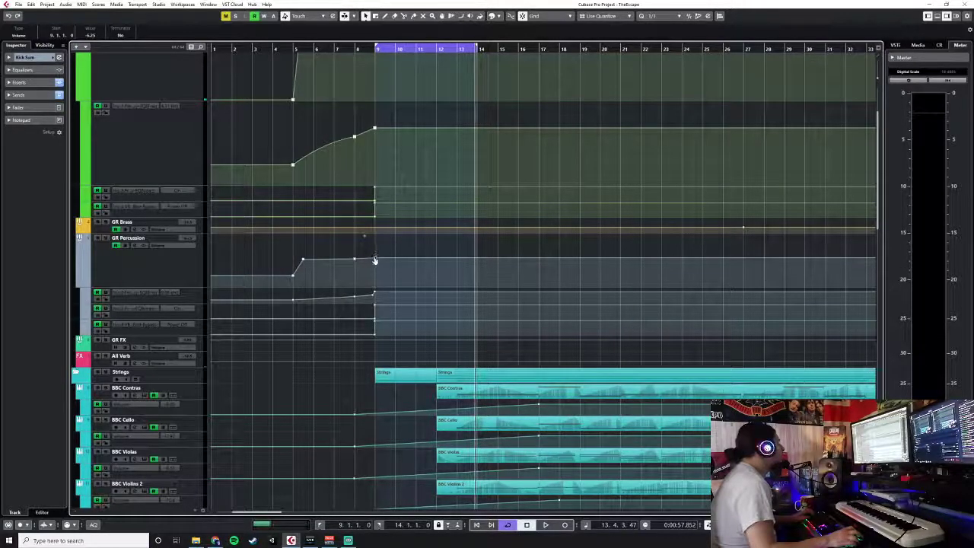
{"action": "left_click", "coordinate": [361, 48]}
{"action": "key", "text": "space"}
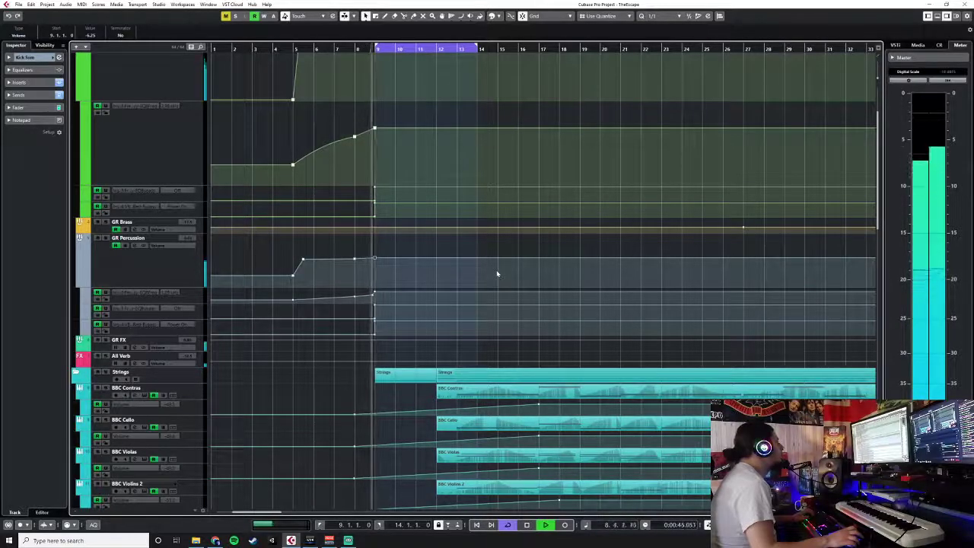
- Stop playback and set the Kick Sum track's volume to -2
{"action": "scroll", "coordinate": [498, 274], "scroll_direction": "down", "scroll_amount": 10}
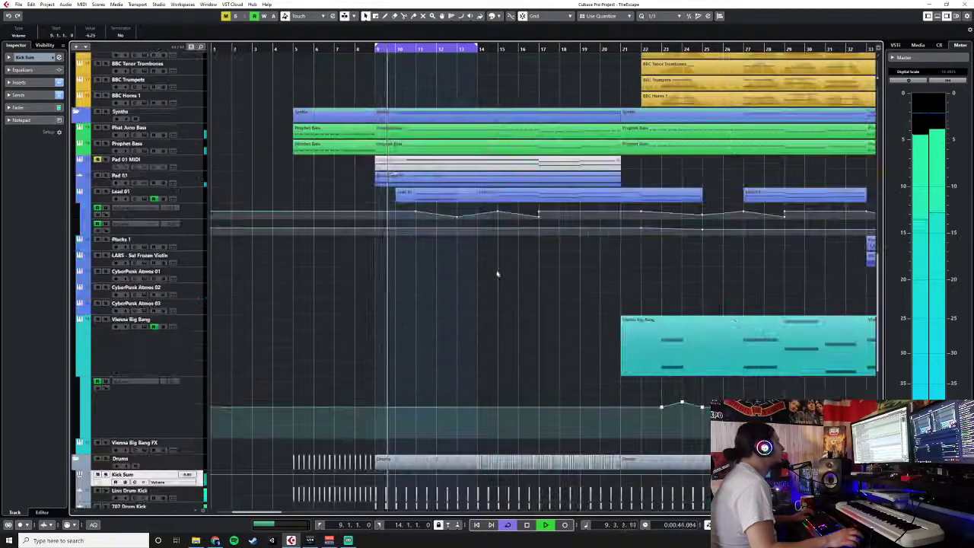
{"action": "scroll", "coordinate": [498, 274], "scroll_direction": "down", "scroll_amount": 10}
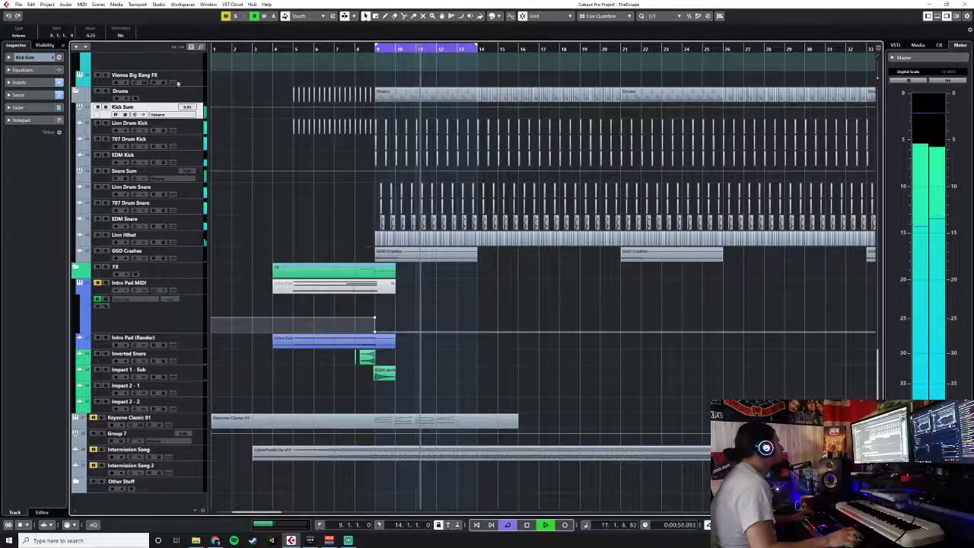
{"action": "key", "text": "space"}
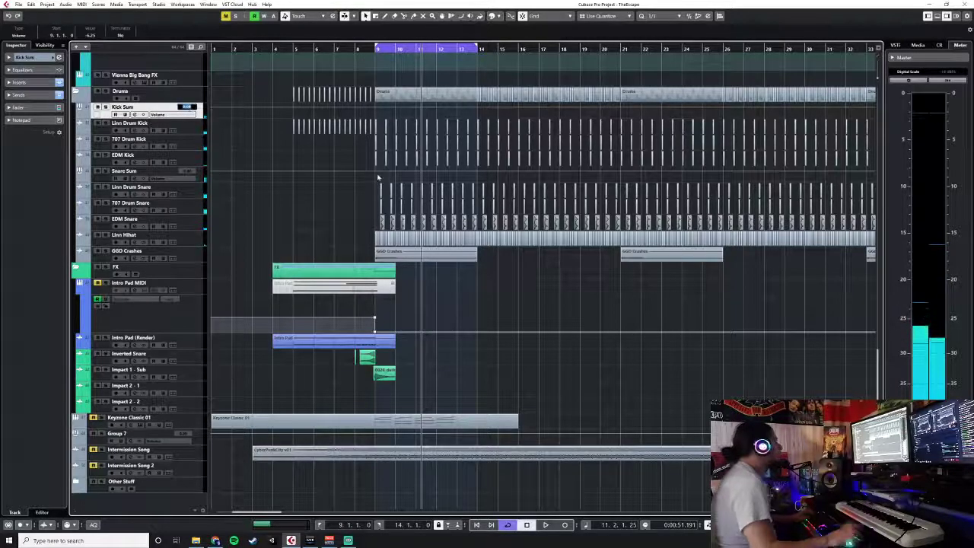
{"action": "type", "text": "-2"}
{"action": "key", "text": "Return"}
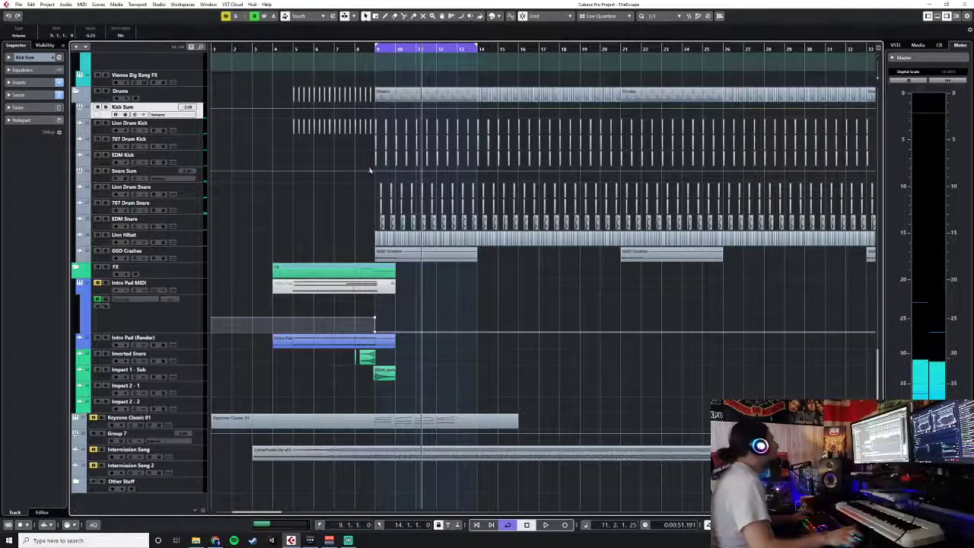
- Listen to the kick layers soloed and in the full mix, and stop playback
{"action": "left_click", "coordinate": [200, 174]}
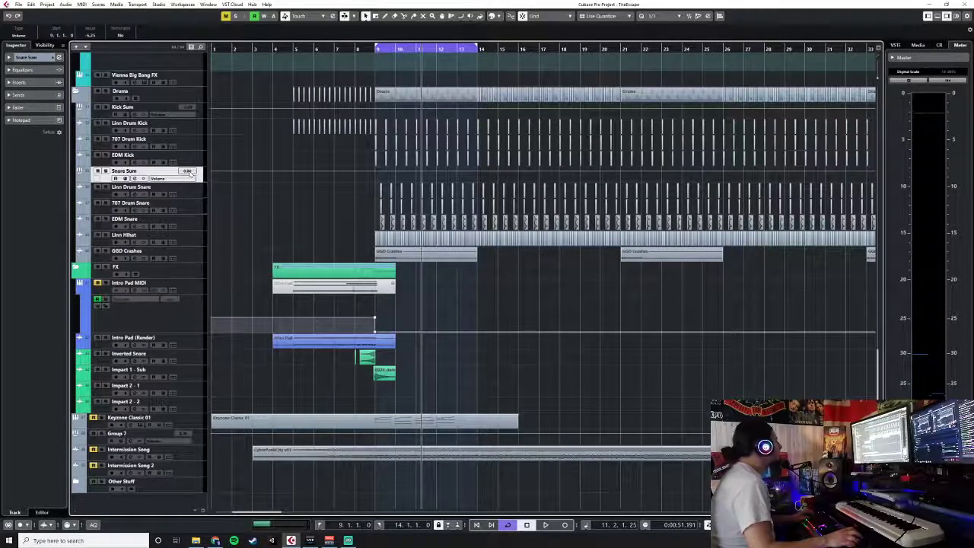
{"action": "left_click", "coordinate": [194, 125]}
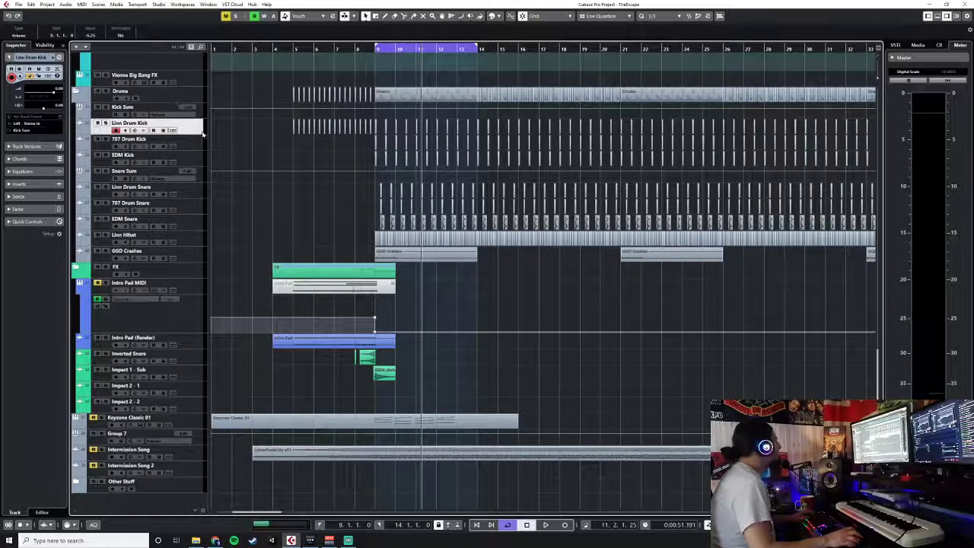
{"action": "left_click", "coordinate": [202, 160]}
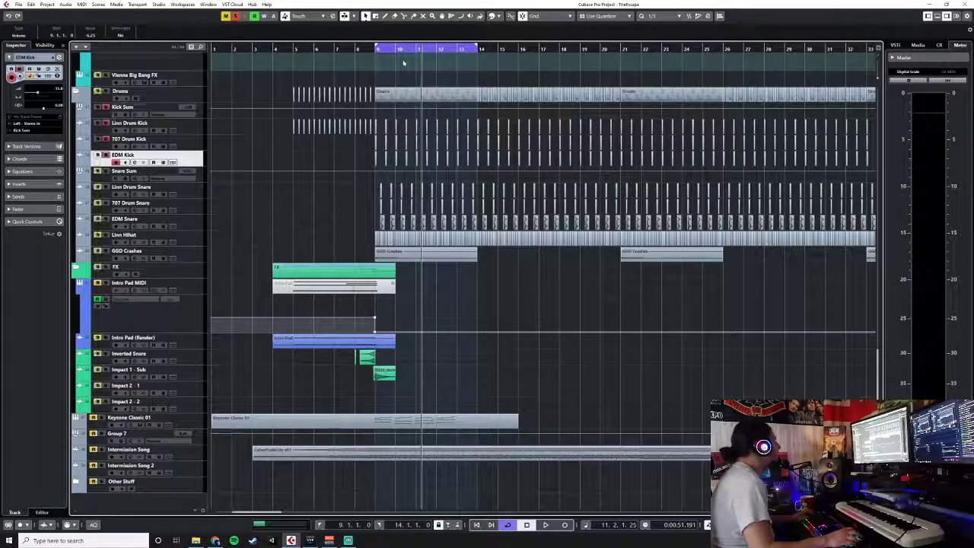
{"action": "key", "text": "space"}
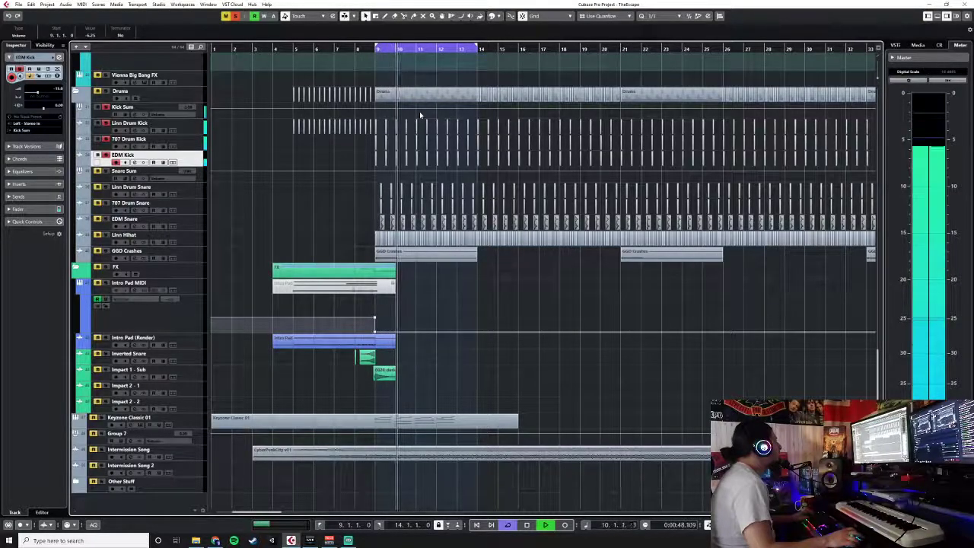
{"action": "left_click", "coordinate": [202, 111]}
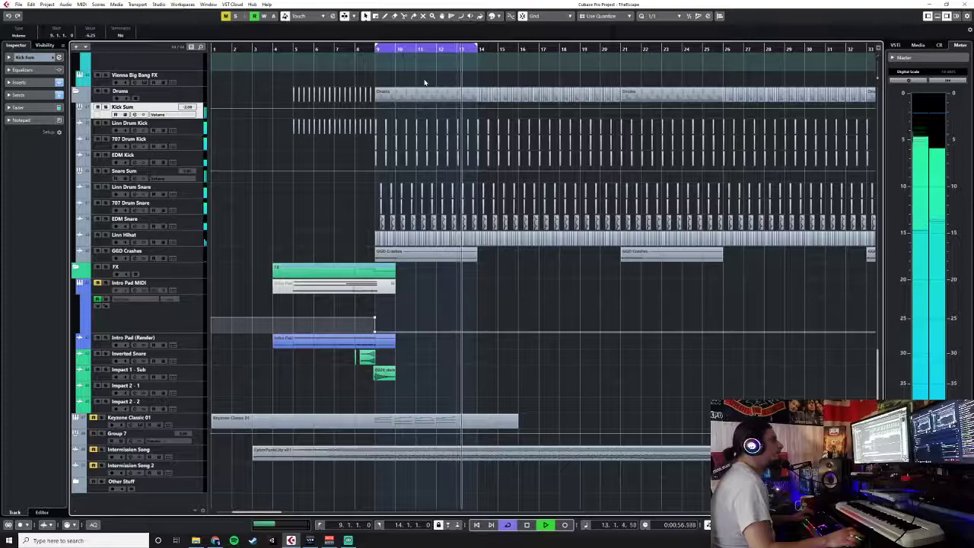
{"action": "key", "text": "space"}
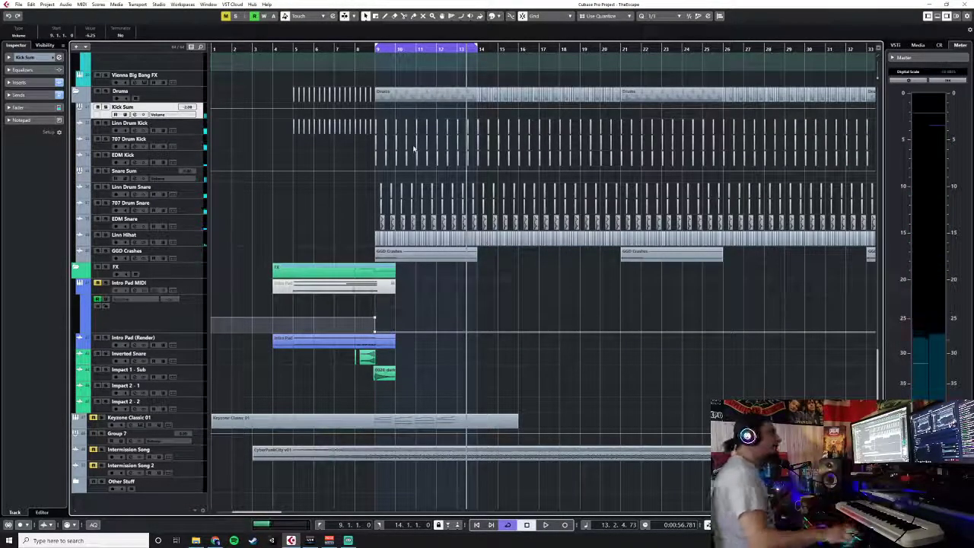
- Copy Kick Sum's two Frequency EQs and Virtual Mix Rack to Snare Sum, and add an All Verb send at -9.88
{"action": "left_click", "coordinate": [196, 177]}
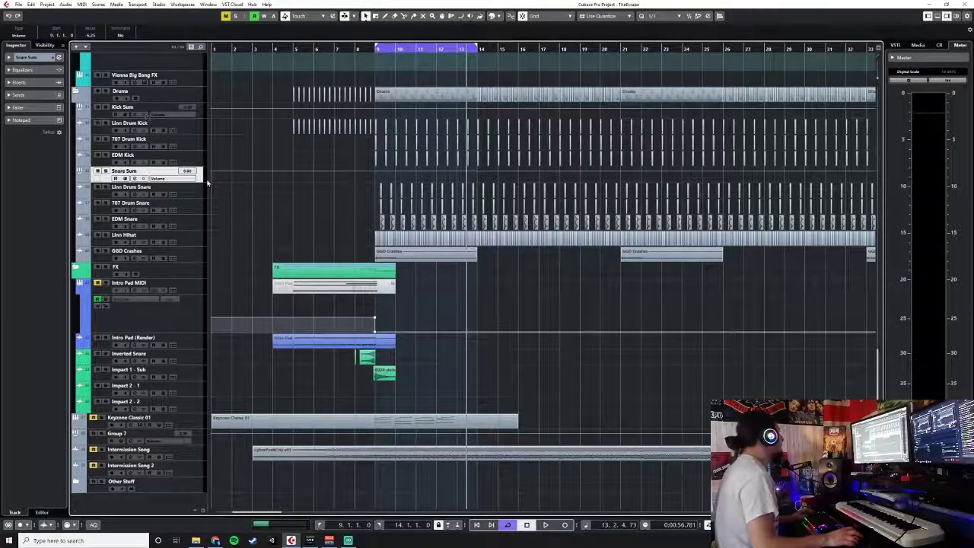
{"action": "key", "text": "F3"}
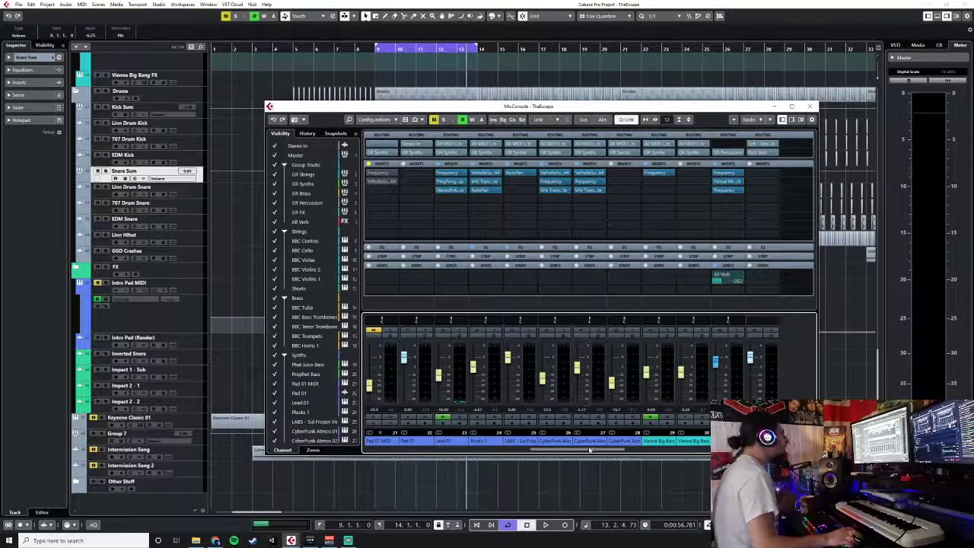
{"action": "left_click_drag", "start_coordinate": [598, 451], "coordinate": [619, 452]}
{"action": "left_click_drag", "start_coordinate": [487, 174], "coordinate": [625, 175]}
{"action": "left_click_drag", "start_coordinate": [497, 182], "coordinate": [625, 183]}
{"action": "left_click_drag", "start_coordinate": [493, 192], "coordinate": [626, 190]}
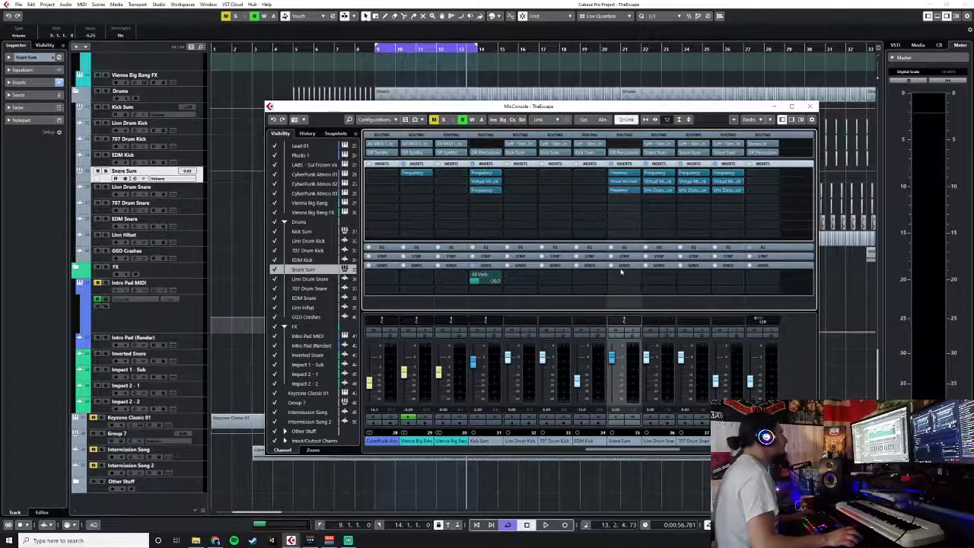
{"action": "left_click", "coordinate": [632, 278]}
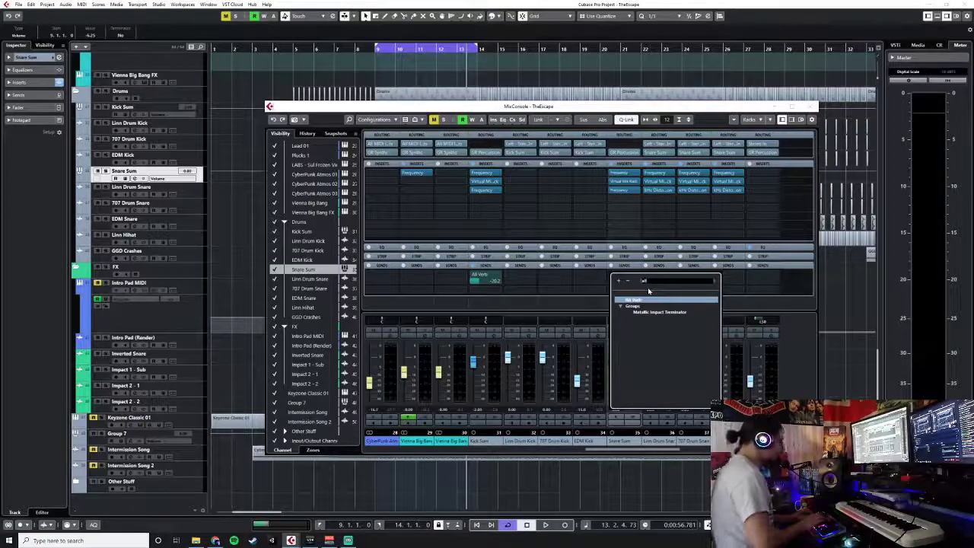
{"action": "left_click", "coordinate": [626, 300]}
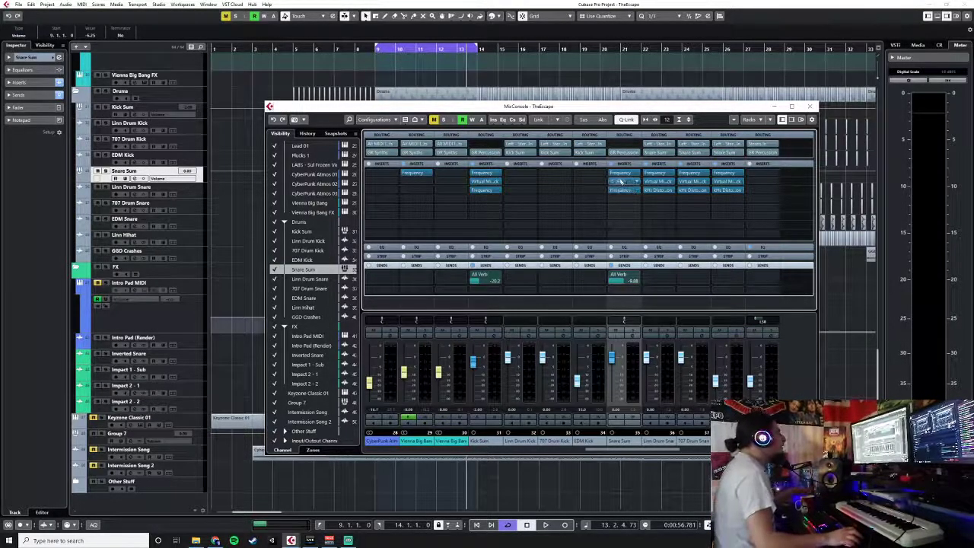
- Flatten the low-mid cuts of bands 2, 3 and 4 in Snare Sum's first Frequency EQ
{"action": "left_click", "coordinate": [621, 173]}
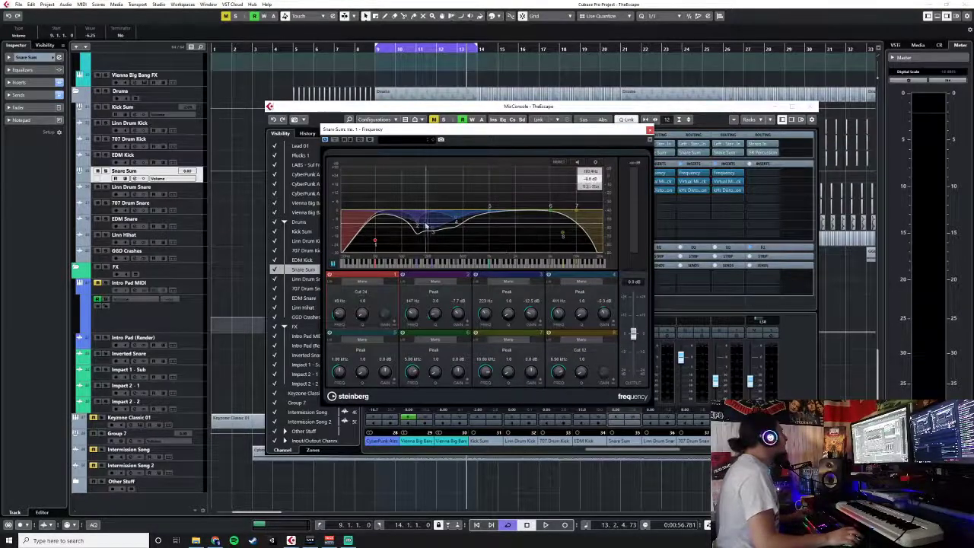
{"action": "mouse_move", "coordinate": [417, 226]}
{"action": "left_mouse_down"}
{"action": "mouse_move", "coordinate": [428, 220]}
{"action": "mouse_move", "coordinate": [417, 218]}
{"action": "left_mouse_up"}
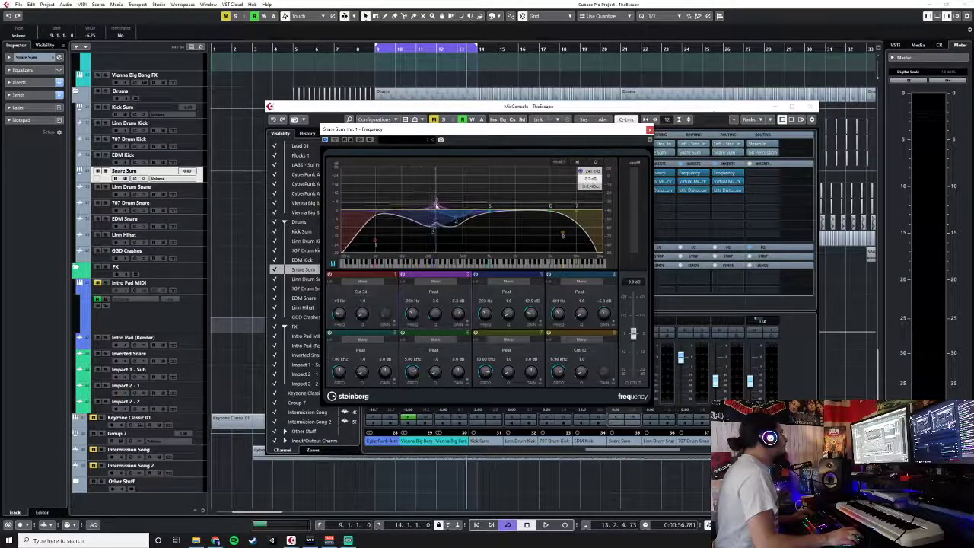
{"action": "left_click_drag", "start_coordinate": [432, 234], "coordinate": [478, 215]}
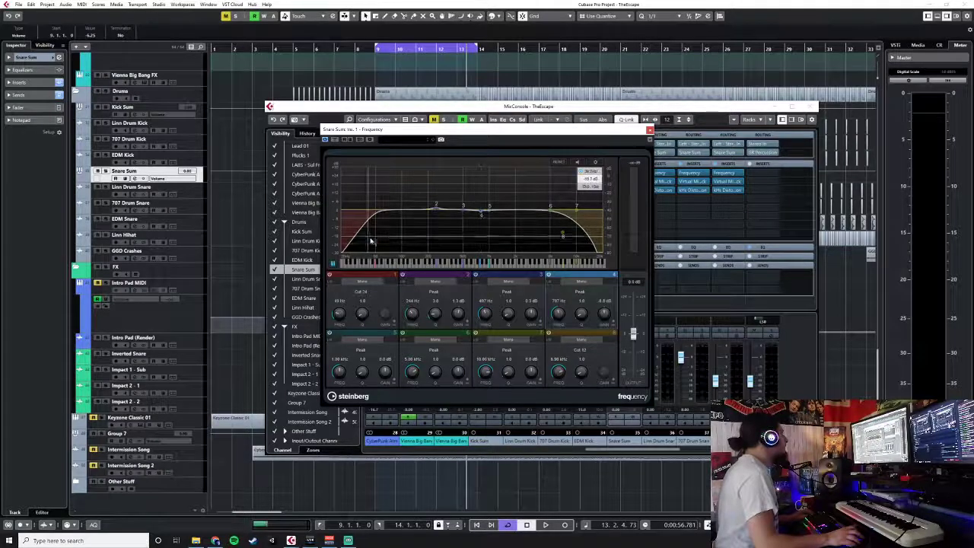
- With the snares soloed and playing, raise the EQ's low cut to about 126 Hz and boost band 2 around 200 Hz
{"action": "key", "text": "F3"}
{"action": "key", "text": "space"}
{"action": "left_click_drag", "start_coordinate": [374, 242], "coordinate": [410, 242]}
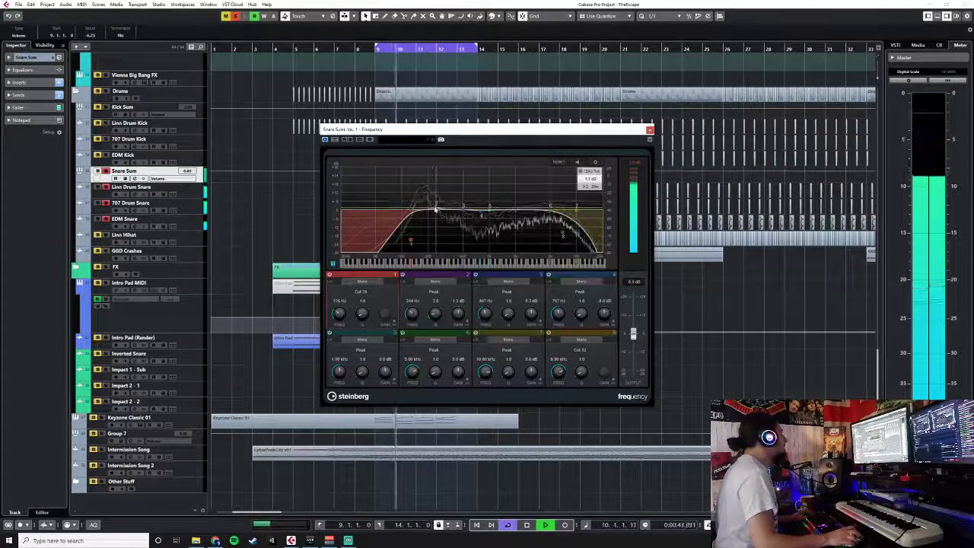
{"action": "left_click_drag", "start_coordinate": [435, 209], "coordinate": [431, 206]}
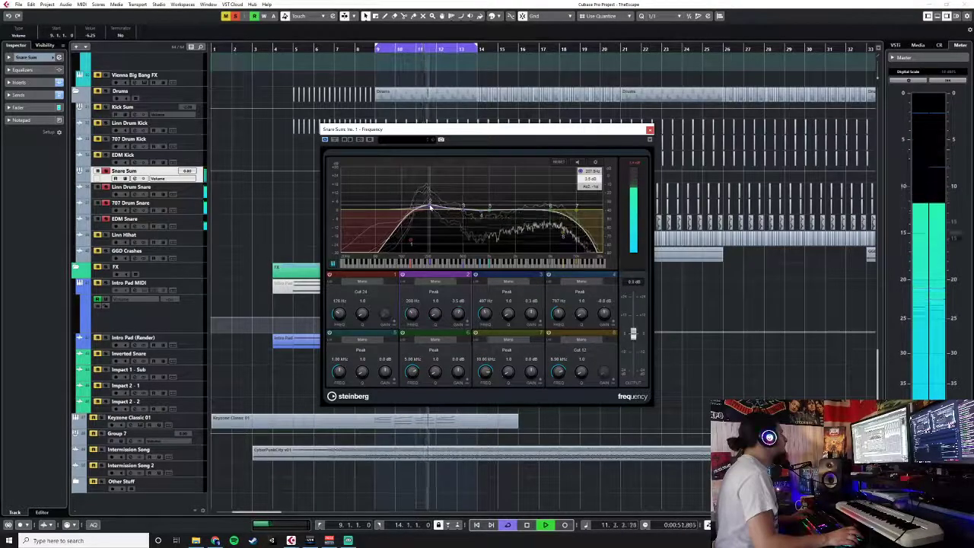
- Scoop the mids with bands 3 to 5, adjust the high cut to about 8 kHz, and close the EQ
{"action": "left_click_drag", "start_coordinate": [463, 207], "coordinate": [488, 221]}
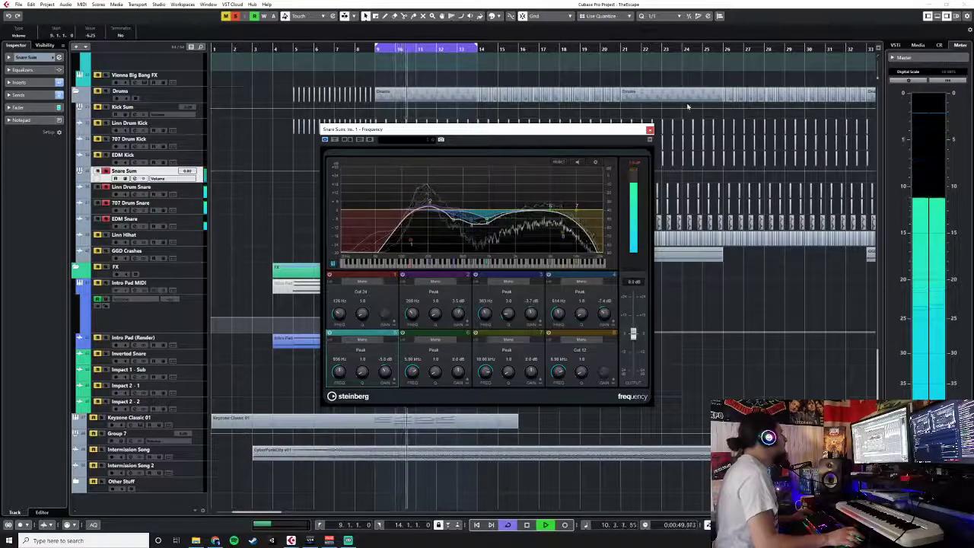
{"action": "left_click_drag", "start_coordinate": [576, 206], "coordinate": [566, 237]}
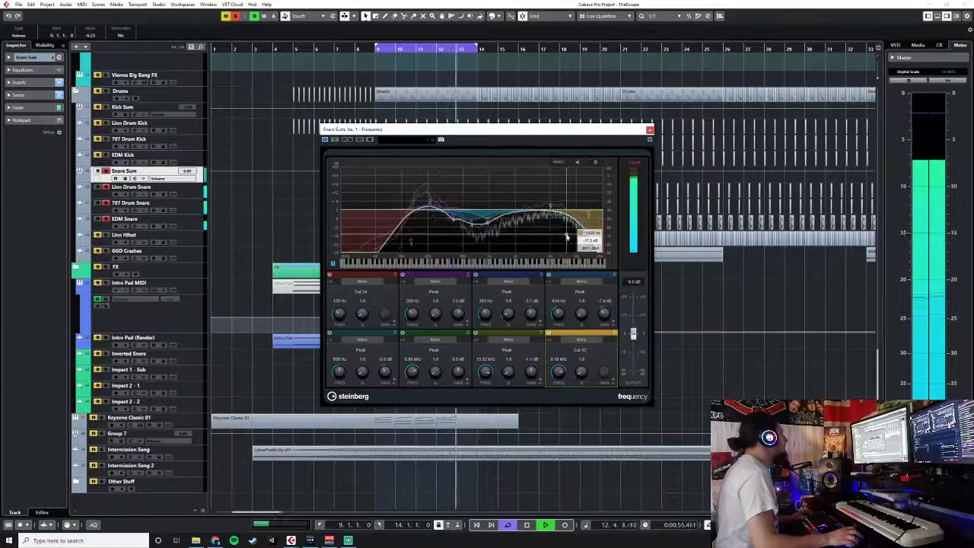
{"action": "left_click", "coordinate": [649, 129]}
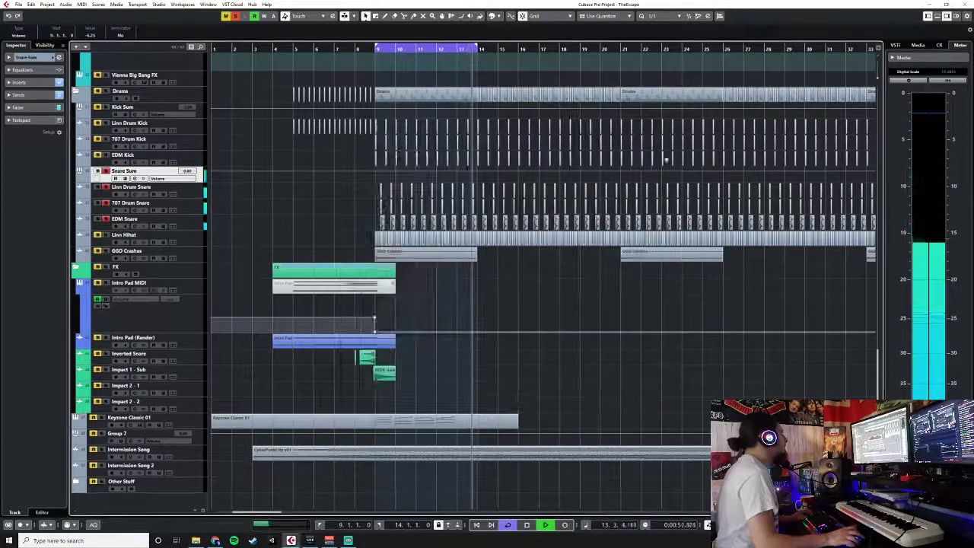
- Compare the Linn, 707 and EDM snare layers by soloing them during playback, clear the solos and stop
{"action": "left_click", "coordinate": [191, 197]}
{"action": "left_click", "coordinate": [156, 172]}
{"action": "key", "text": "space"}
{"action": "left_click", "coordinate": [106, 171]}
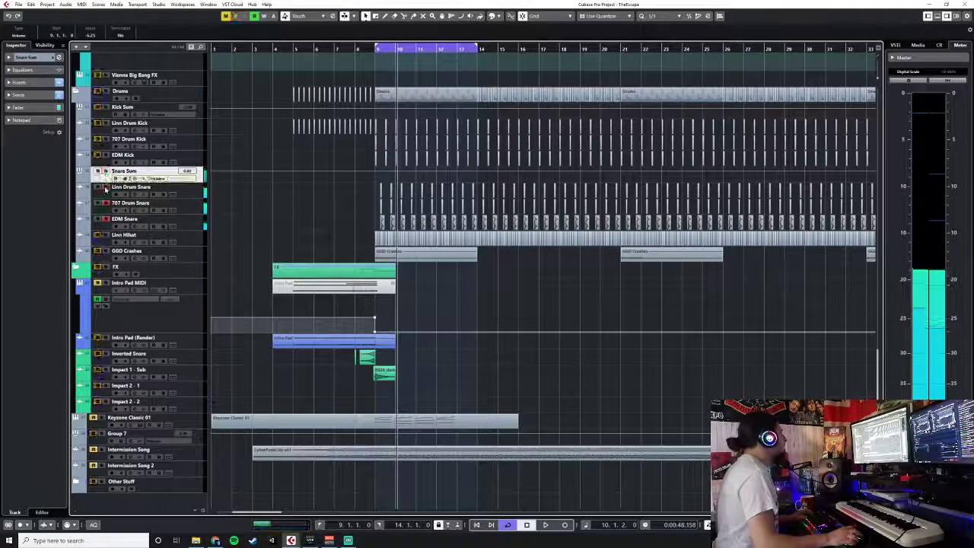
{"action": "key", "text": "space"}
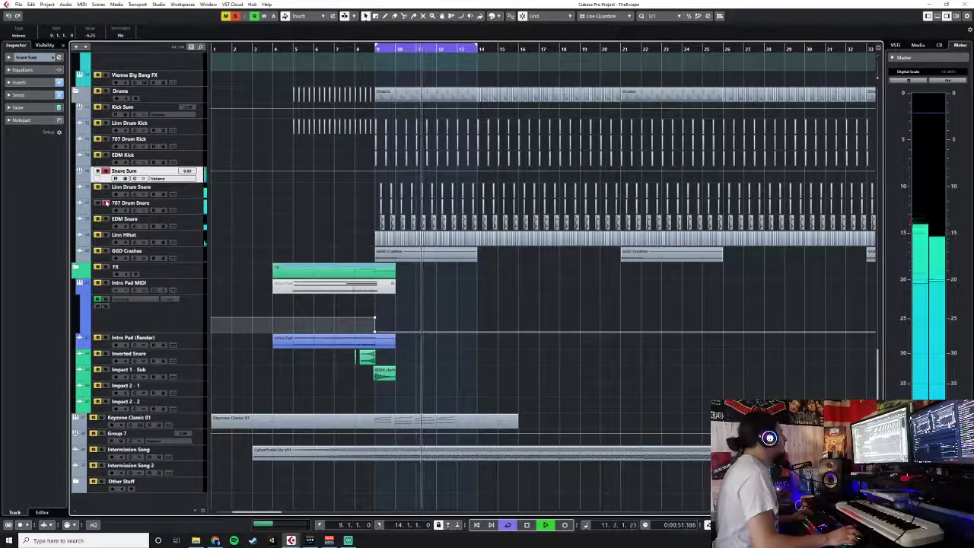
{"action": "key", "text": "space"}
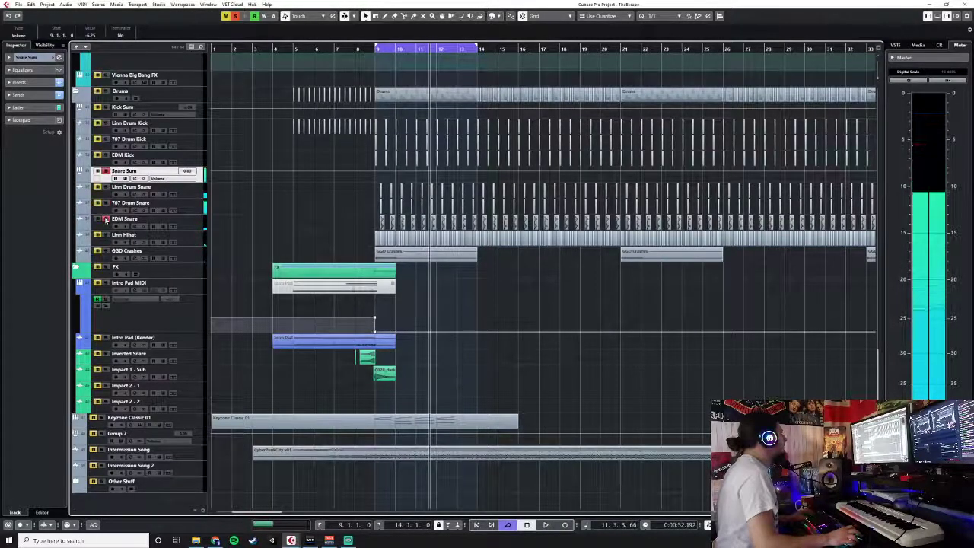
{"action": "key", "text": "space"}
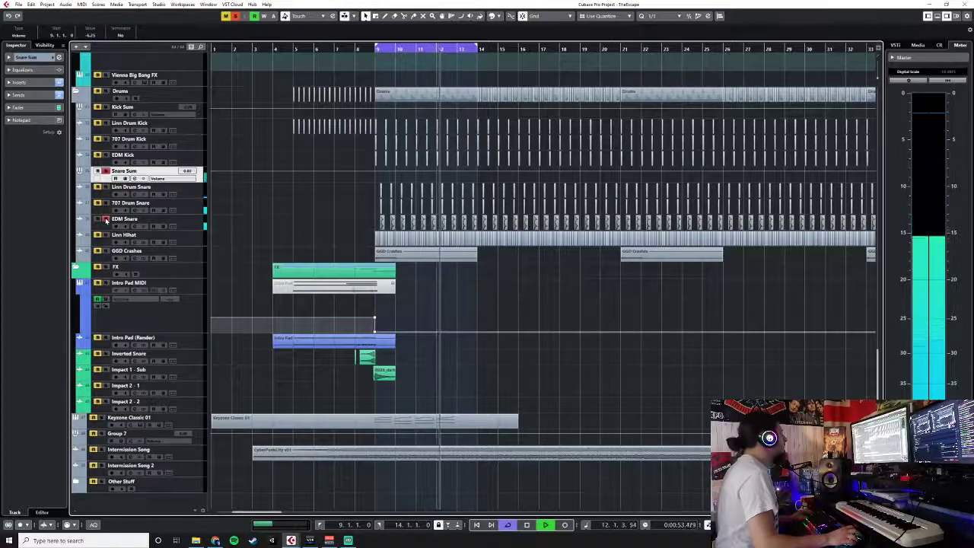
{"action": "key", "text": "space"}
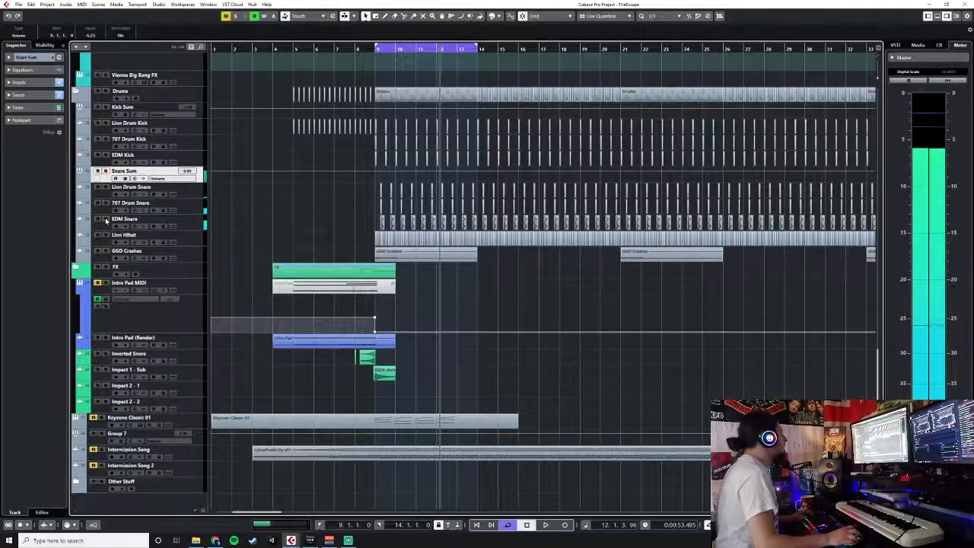
- Lower Linn Drum Snare's volume, raise EDM Snare's to about -7.8, and place the playhead at bar 9
{"action": "left_click", "coordinate": [191, 228]}
{"action": "key", "text": "F3"}
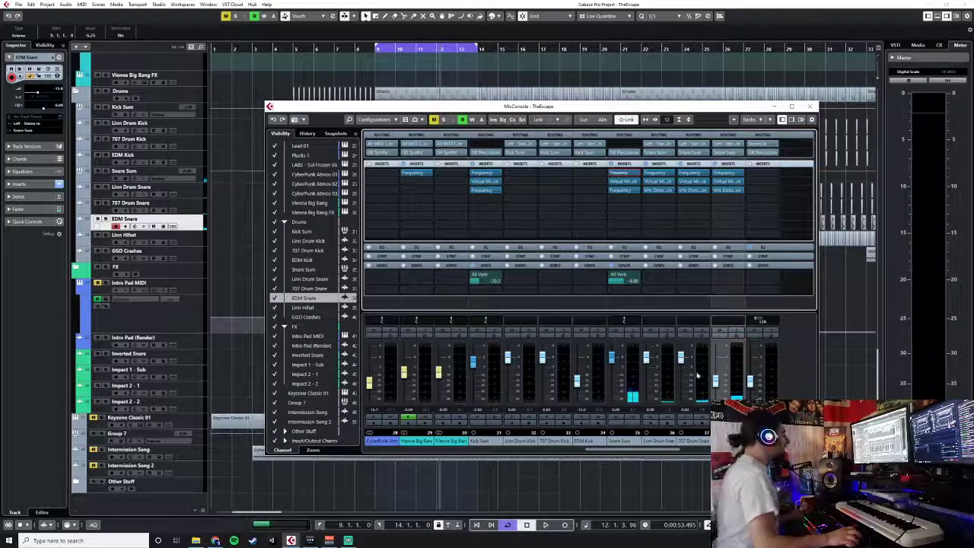
{"action": "left_click", "coordinate": [646, 358]}
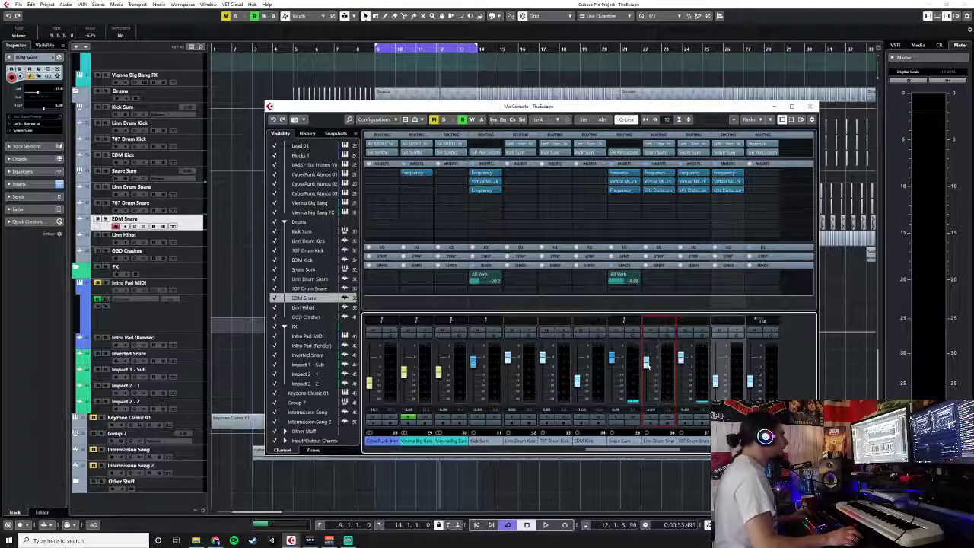
{"action": "left_click", "coordinate": [716, 373]}
{"action": "left_click", "coordinate": [369, 52]}
{"action": "key", "text": "F3"}
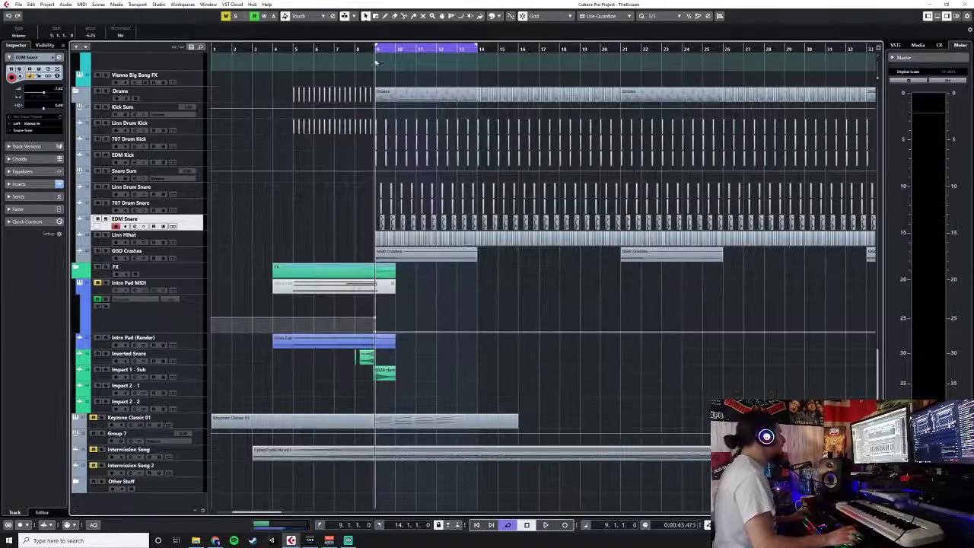
- Play the full mix from bar 9, lower EDM Snare's volume to -14.5, and stop playback
{"action": "key", "text": "space"}
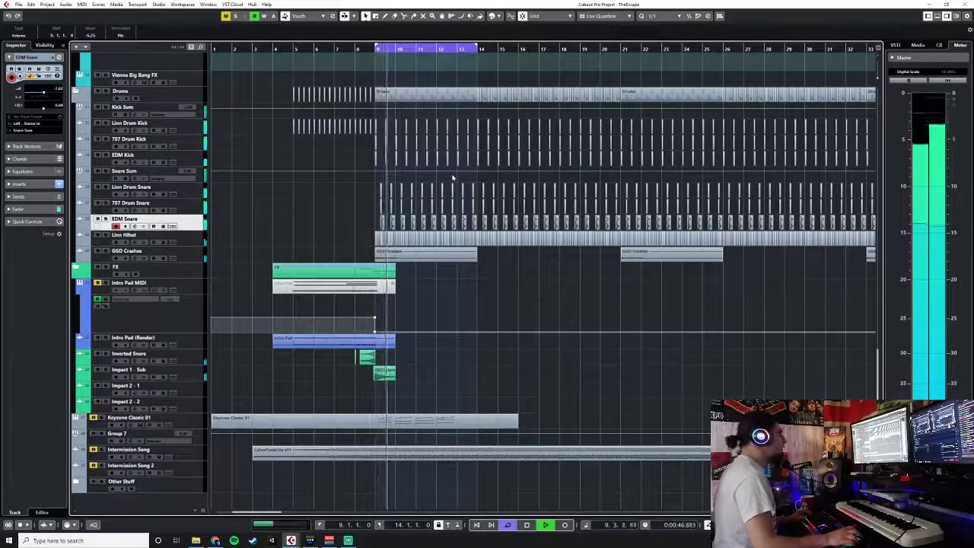
{"action": "key", "text": "F3"}
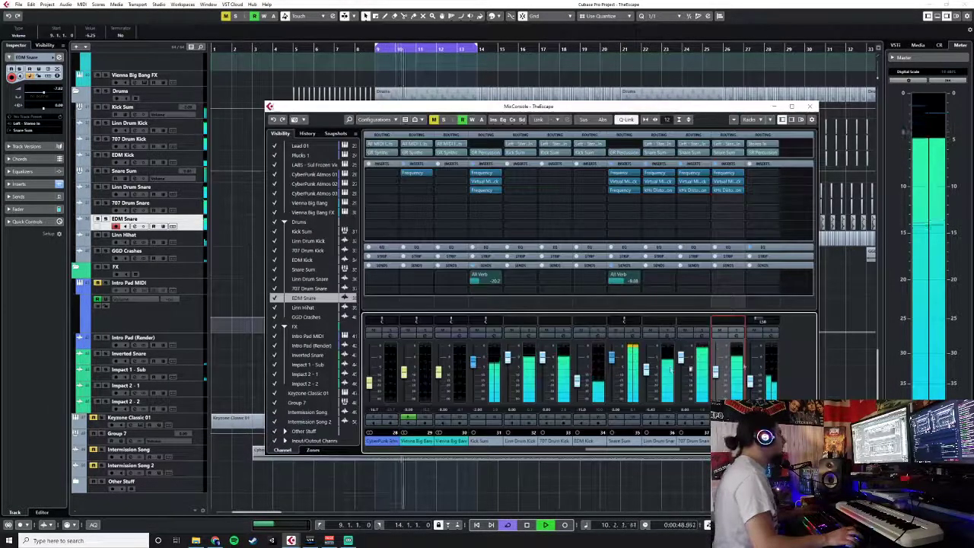
{"action": "left_click_drag", "start_coordinate": [715, 373], "coordinate": [716, 378]}
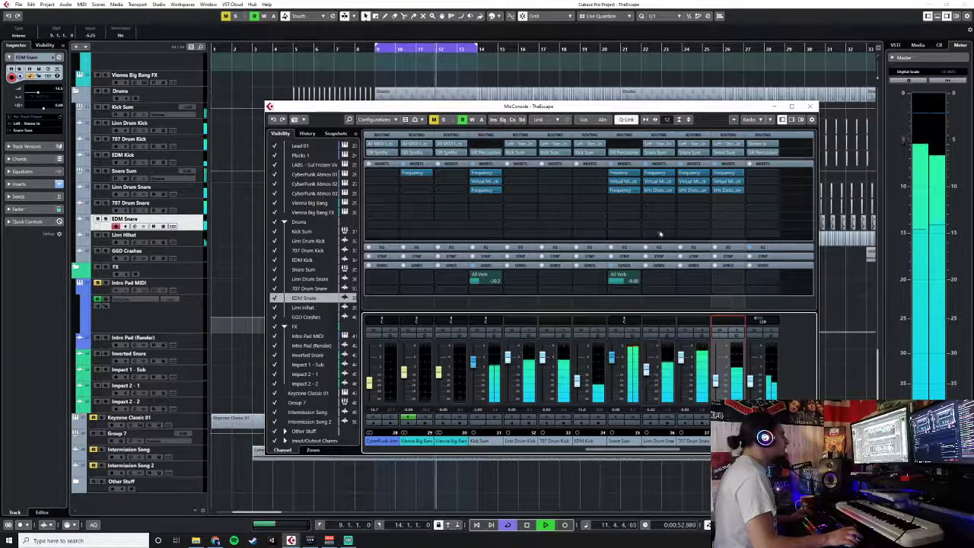
{"action": "key", "text": "space"}
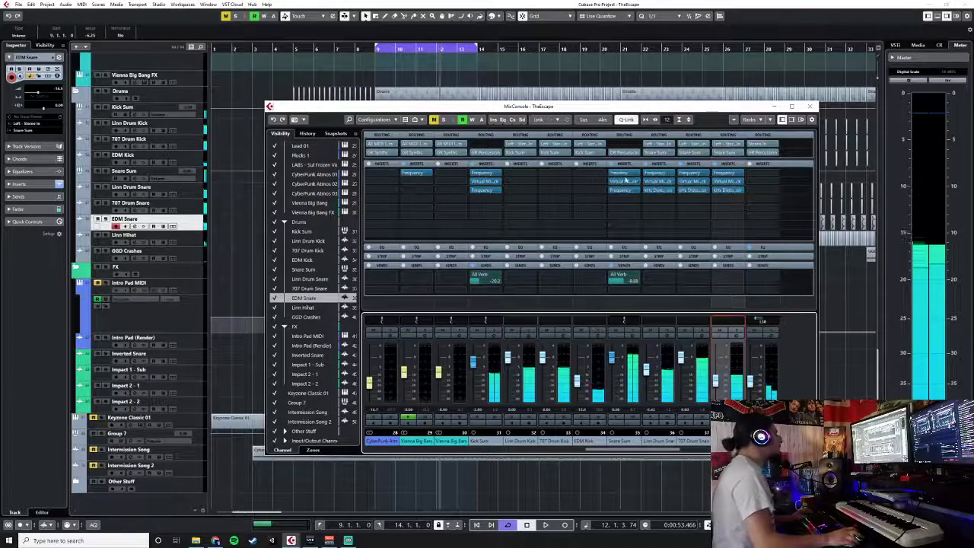
- Open Snare Sum's Virtual Mix Rack and adjust the London module's saturation and high-pass frequency during playback
{"action": "double_click", "coordinate": [624, 181]}
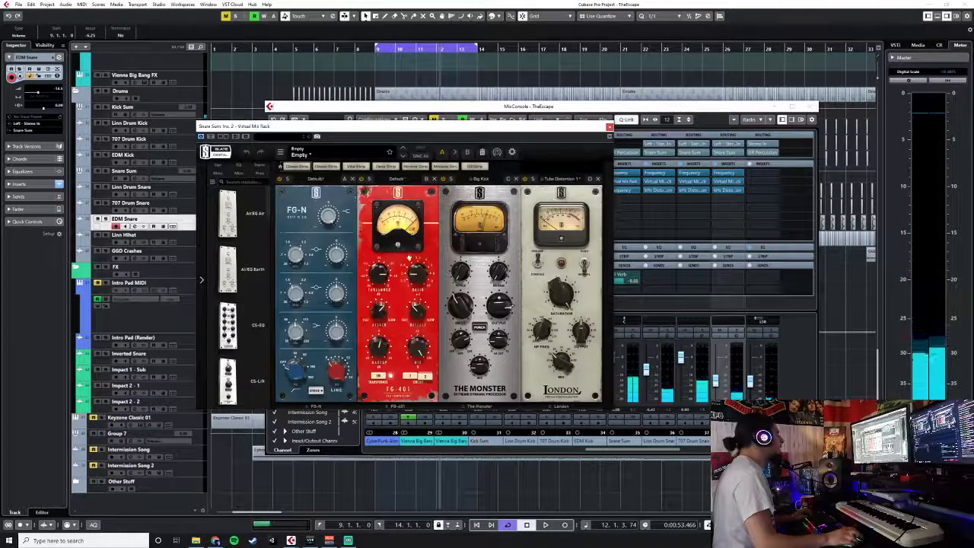
{"action": "key", "text": "space"}
{"action": "key", "text": "F3"}
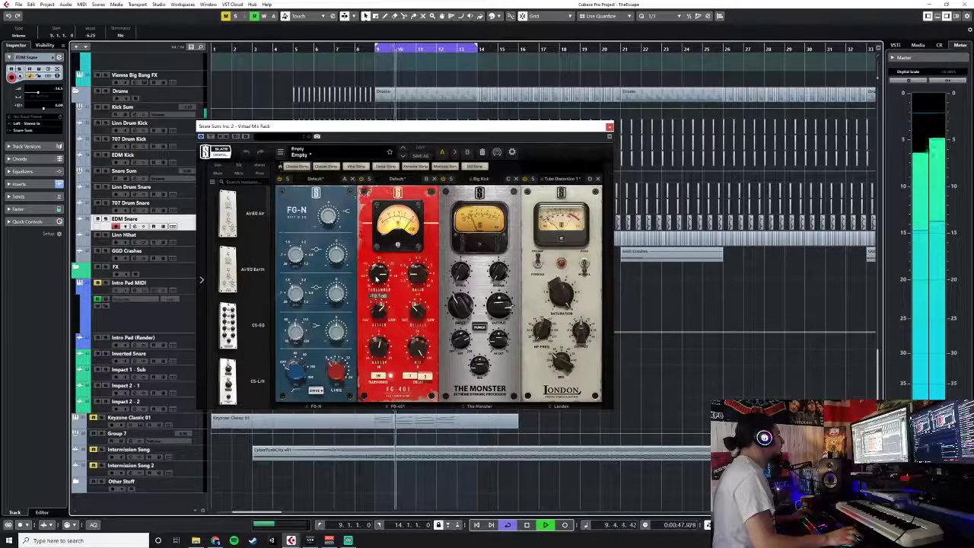
{"action": "left_click_drag", "start_coordinate": [564, 296], "coordinate": [561, 262]}
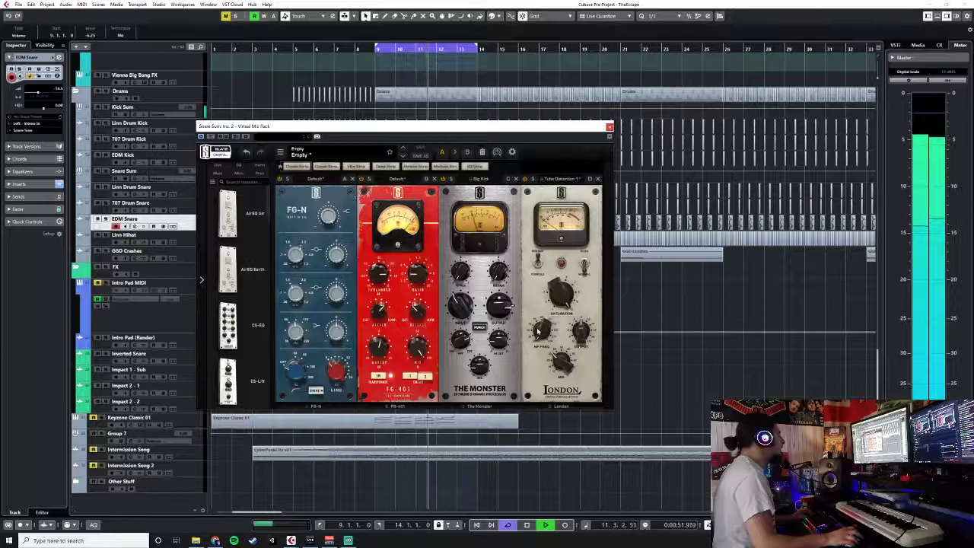
{"action": "left_click_drag", "start_coordinate": [542, 331], "coordinate": [569, 185]}
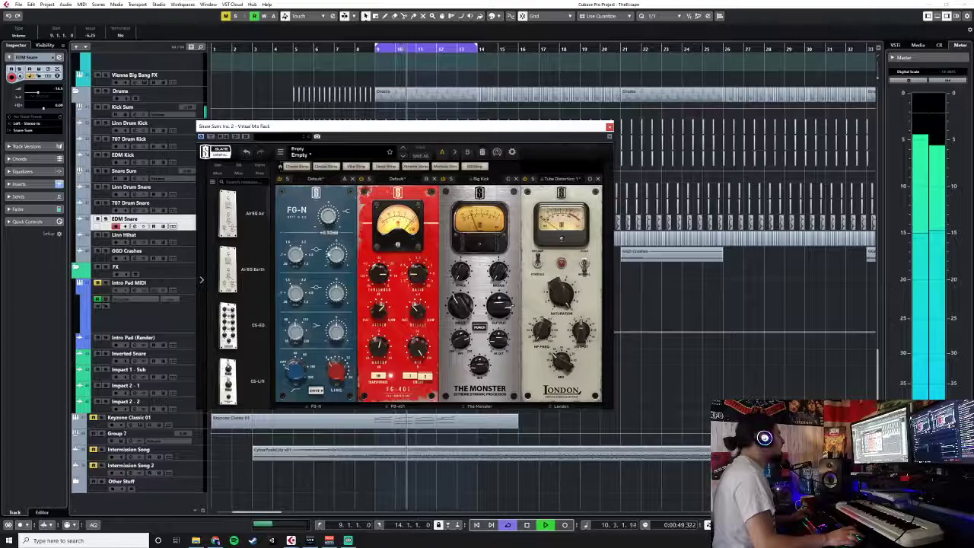
- Raise the FG-N module's top gain to about +4.38 dB, set London's output to about +1.1 dB, and close the rack
{"action": "left_click_drag", "start_coordinate": [328, 264], "coordinate": [330, 256]}
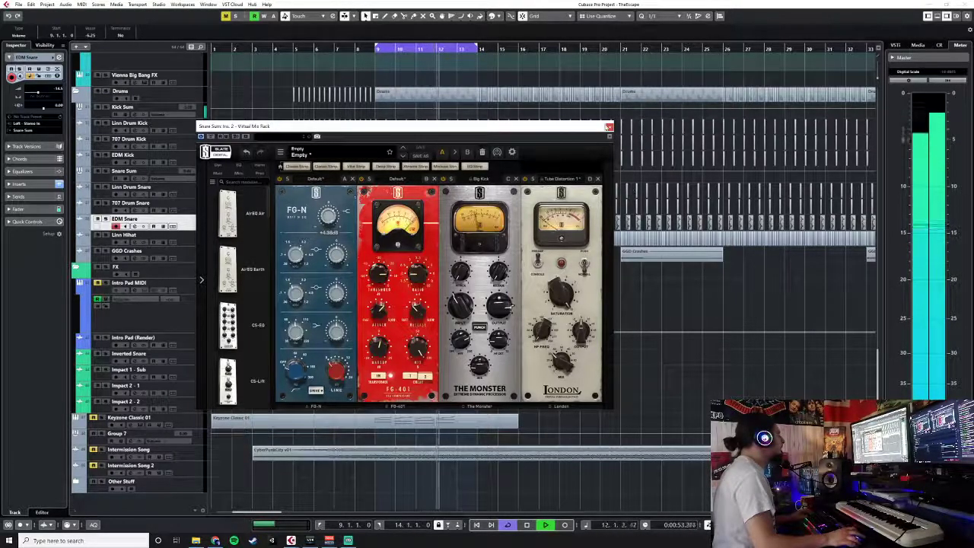
{"action": "left_click_drag", "start_coordinate": [585, 339], "coordinate": [588, 323]}
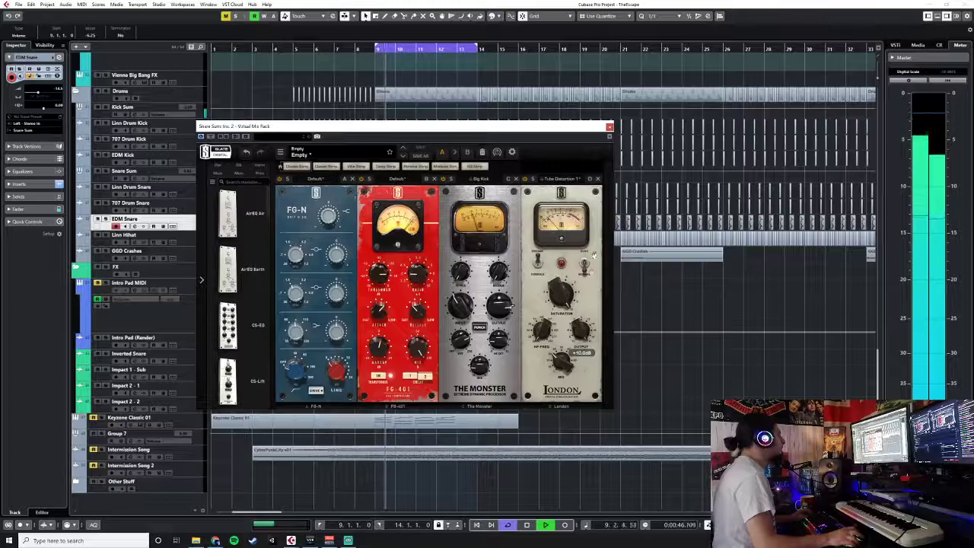
{"action": "left_click_drag", "start_coordinate": [580, 325], "coordinate": [583, 402]}
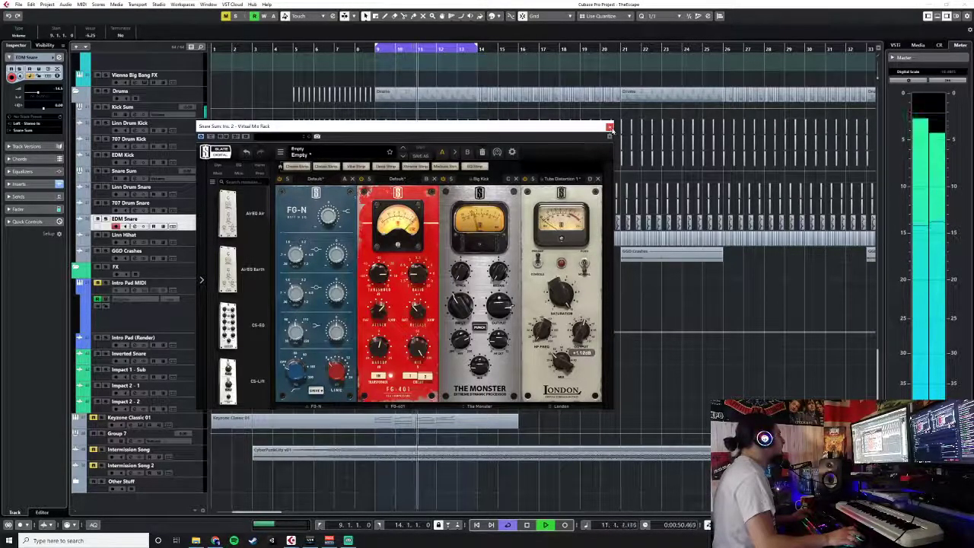
{"action": "left_click", "coordinate": [610, 127]}
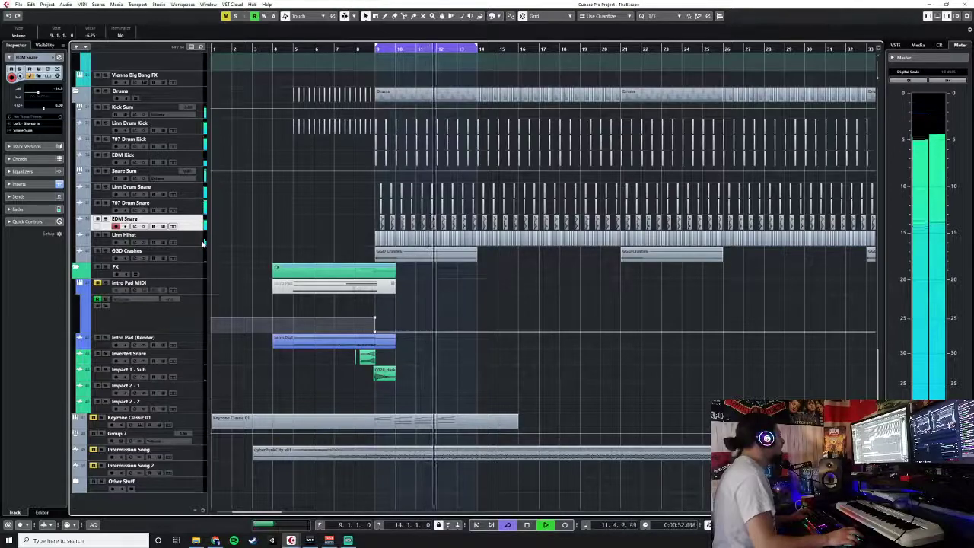
- Return Linn Drum Snare's volume to 0 and raise EDM Snare's fader slightly while the mix plays
{"action": "left_click", "coordinate": [204, 180]}
{"action": "key", "text": "F3"}
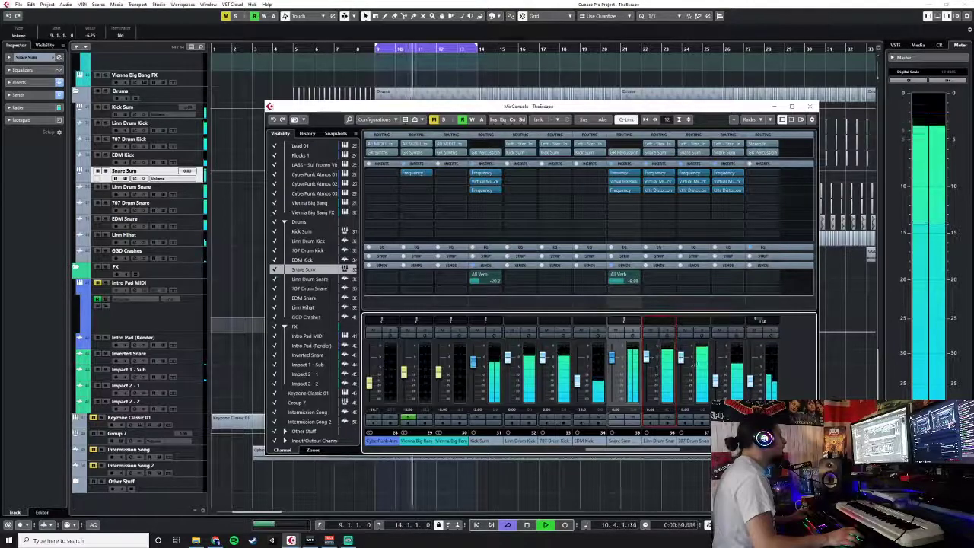
{"action": "left_click_drag", "start_coordinate": [715, 381], "coordinate": [718, 371]}
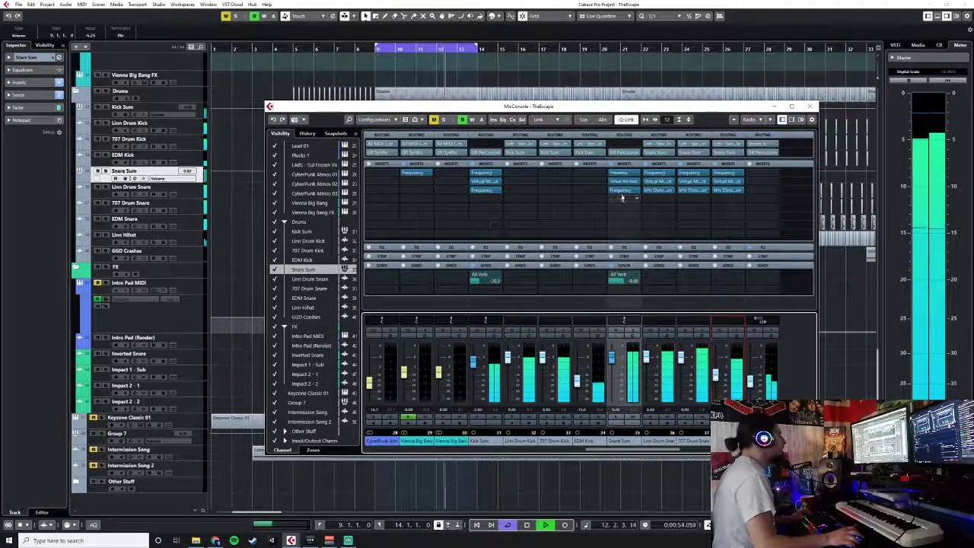
- Set FG-N's low-cut filter in Snare Sum's Virtual Mix Rack to about 48 Hz, stop playback, and close the rack
{"action": "left_click", "coordinate": [623, 181]}
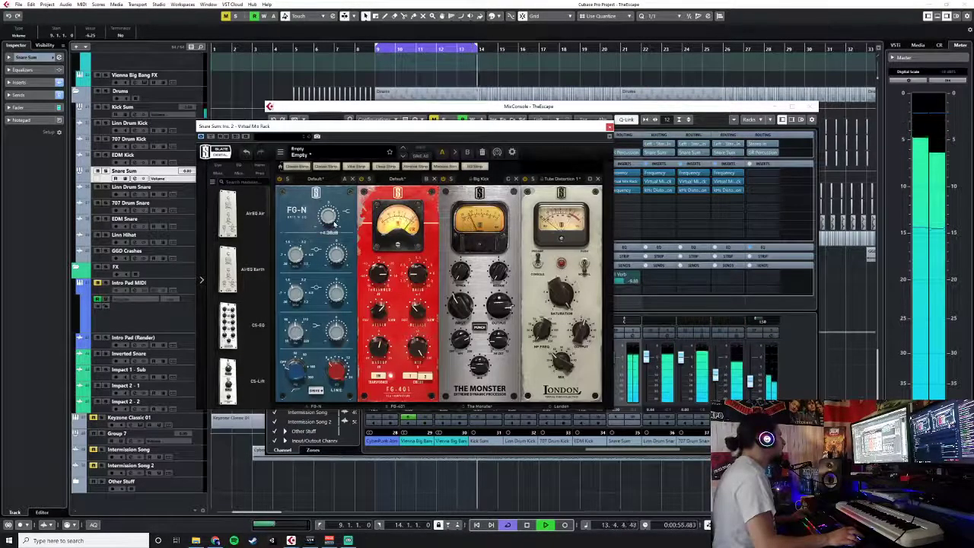
{"action": "mouse_move", "coordinate": [339, 243]}
{"action": "left_click_drag", "start_coordinate": [339, 244], "coordinate": [337, 247]}
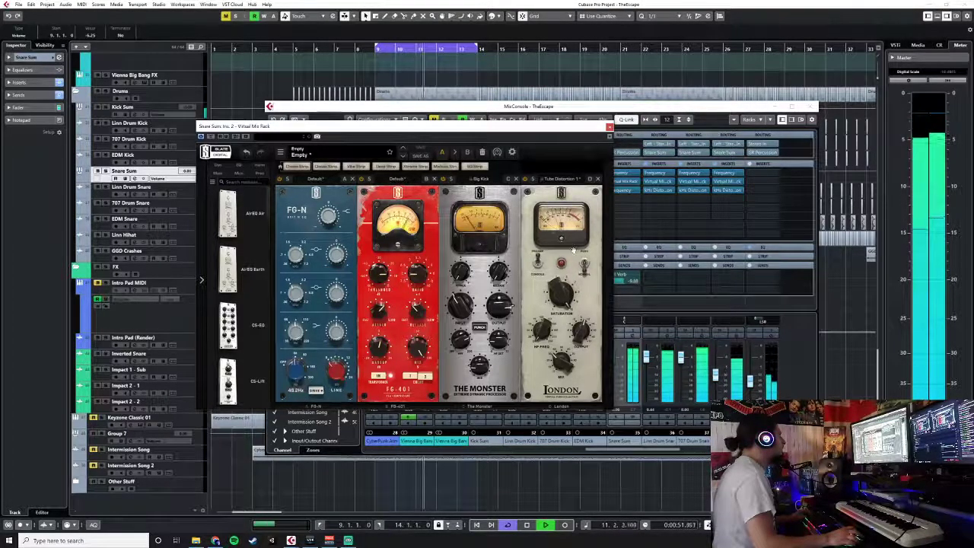
{"action": "key", "text": "space"}
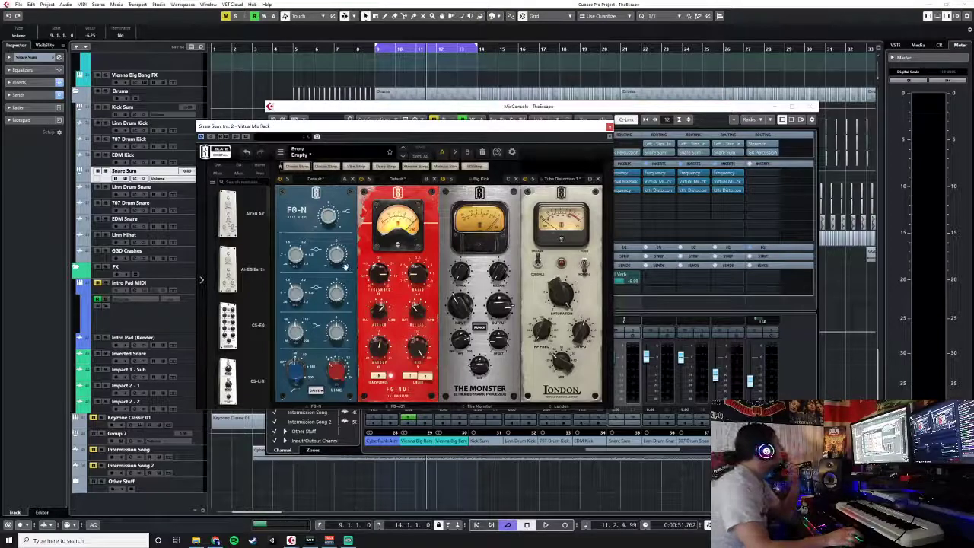
{"action": "left_click_drag", "start_coordinate": [295, 374], "coordinate": [297, 370]}
{"action": "left_click", "coordinate": [610, 126]}
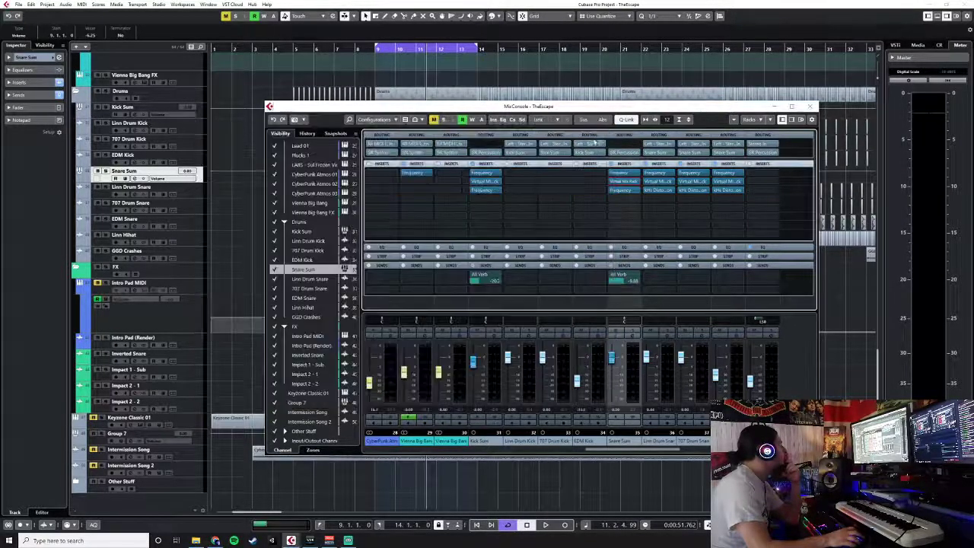
- Examine the low-cut curves in both of Snare Sum's Frequency EQs, before and after the Virtual Mix Rack
{"action": "left_click", "coordinate": [617, 191]}
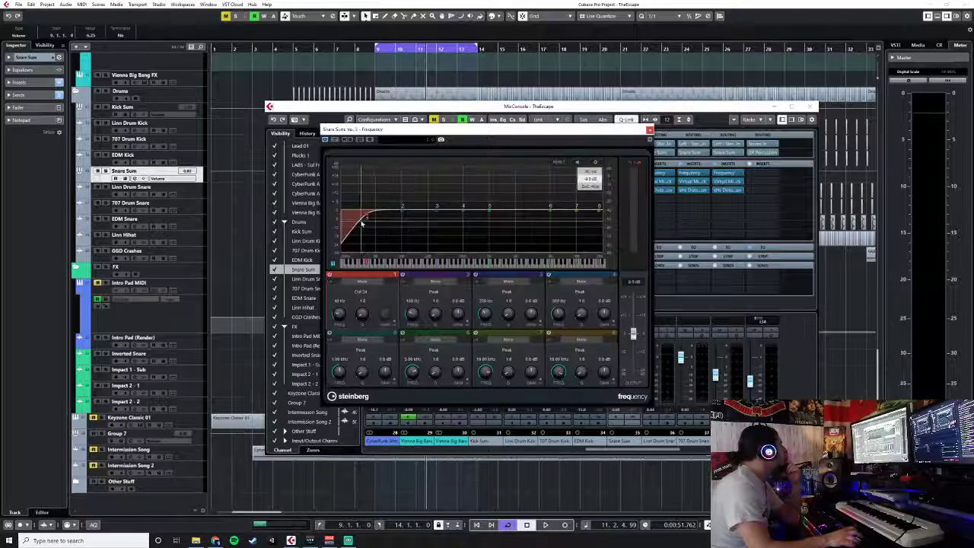
{"action": "left_click", "coordinate": [649, 131]}
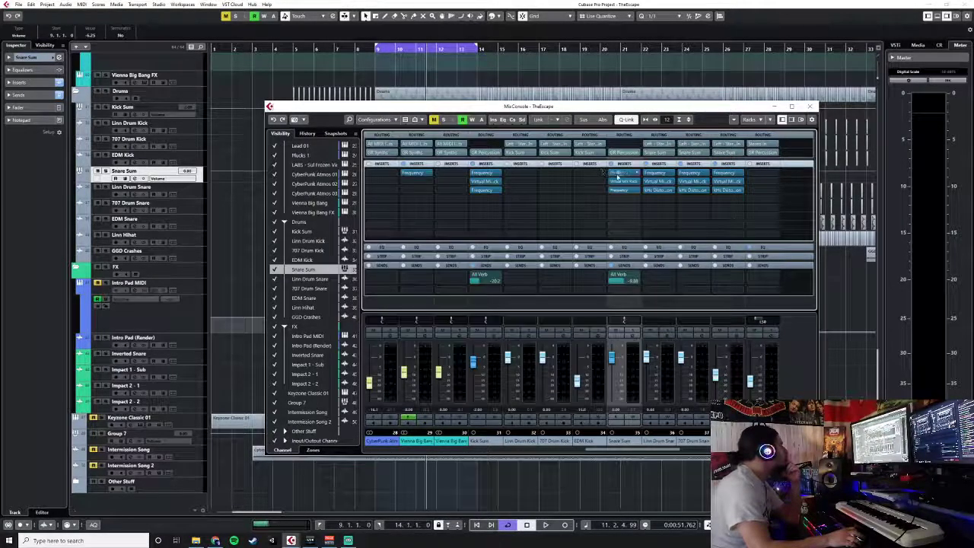
{"action": "left_click", "coordinate": [619, 175]}
{"action": "left_click_drag", "start_coordinate": [405, 245], "coordinate": [402, 245]}
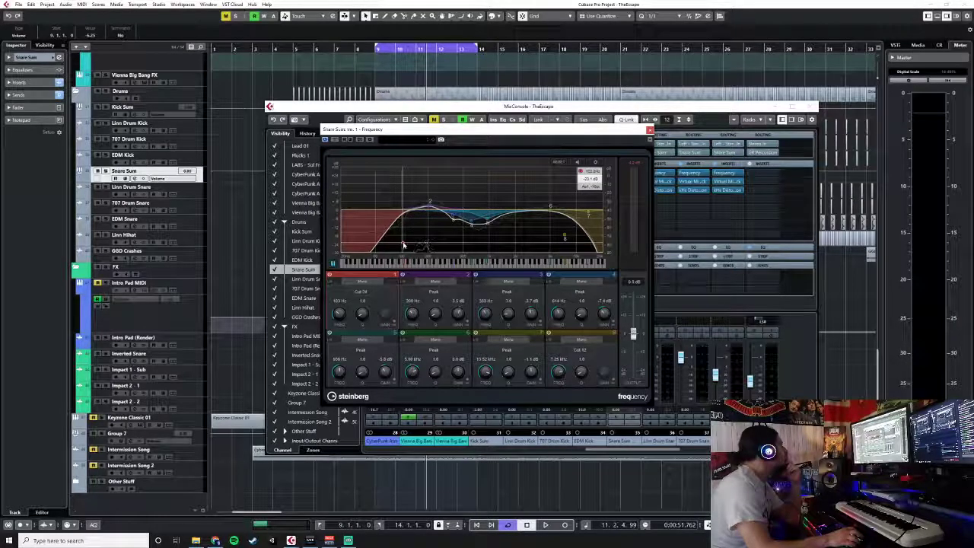
{"action": "left_click", "coordinate": [649, 131]}
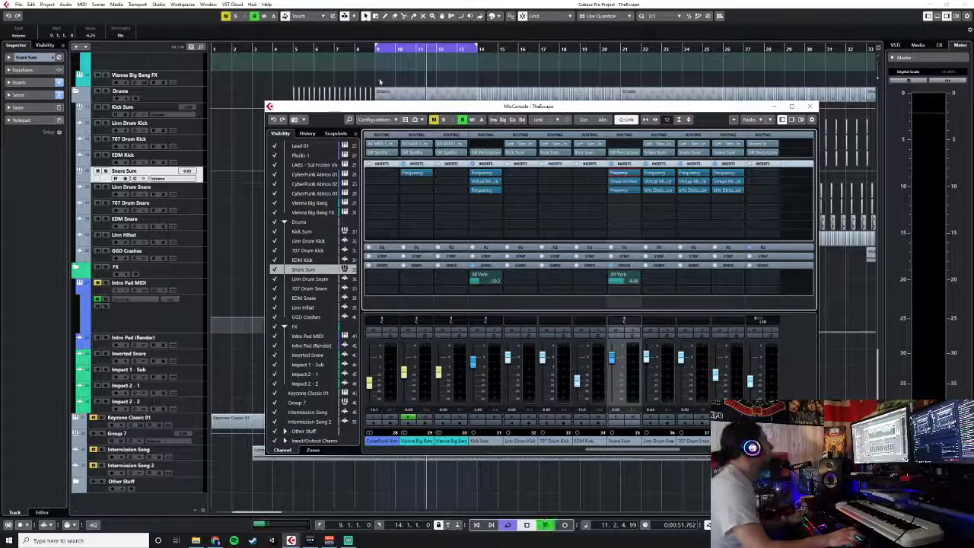
- Raise the low cut in Snare Sum's second Frequency EQ to about 90 Hz during playback, and close the mixer
{"action": "key", "text": "space"}
{"action": "left_click", "coordinate": [617, 190]}
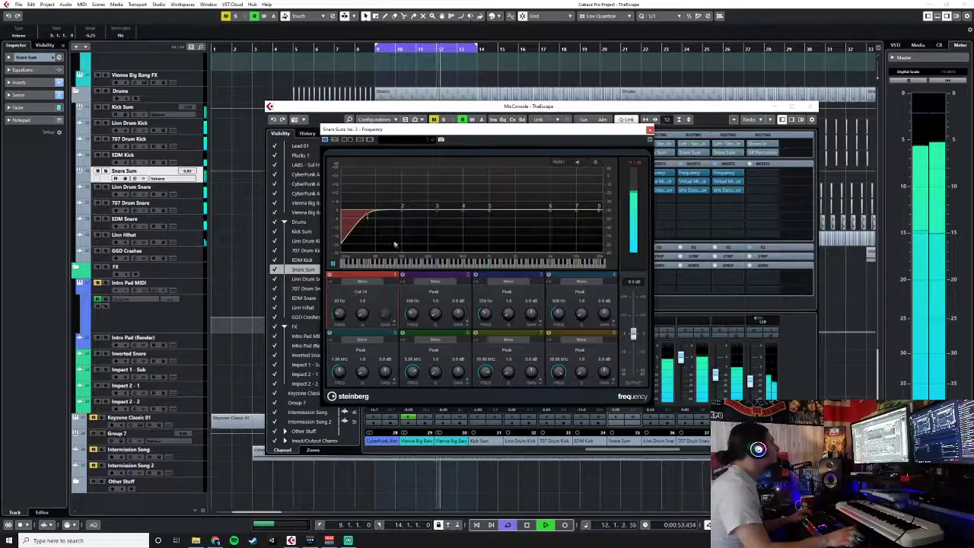
{"action": "left_click_drag", "start_coordinate": [367, 214], "coordinate": [401, 220]}
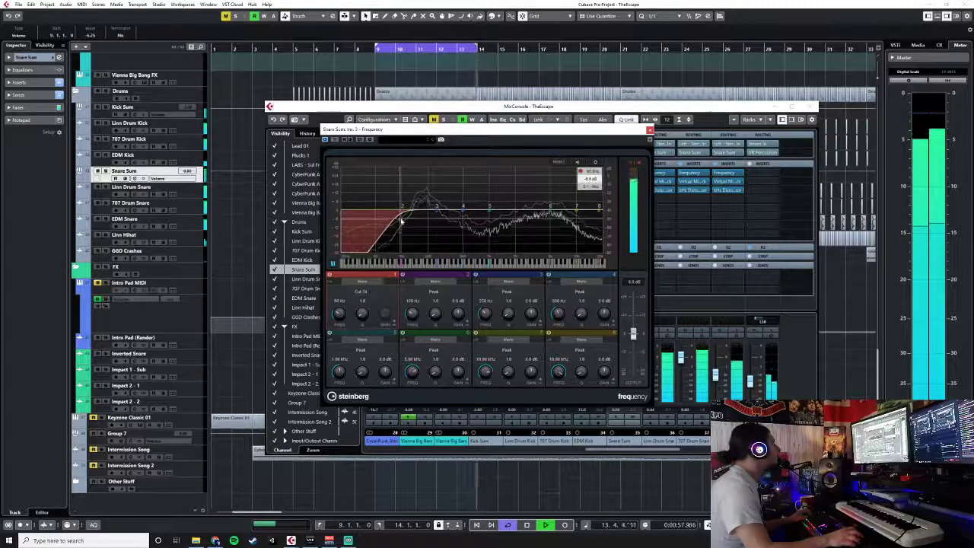
{"action": "left_click", "coordinate": [650, 130]}
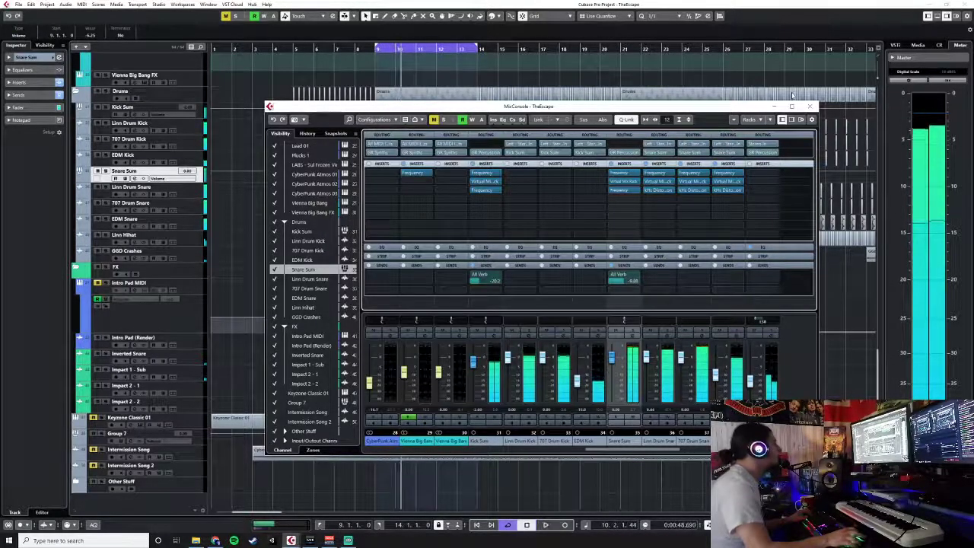
{"action": "left_click", "coordinate": [812, 107]}
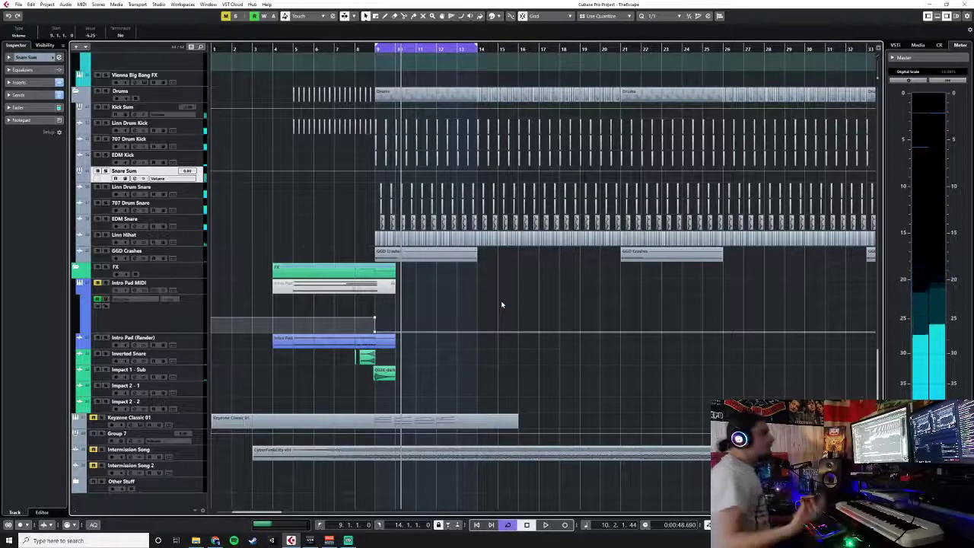
- Set up a new stereo effect track using VerbSuite Classics
{"action": "right_click", "coordinate": [204, 183]}
{"action": "mouse_move", "coordinate": [319, 184]}
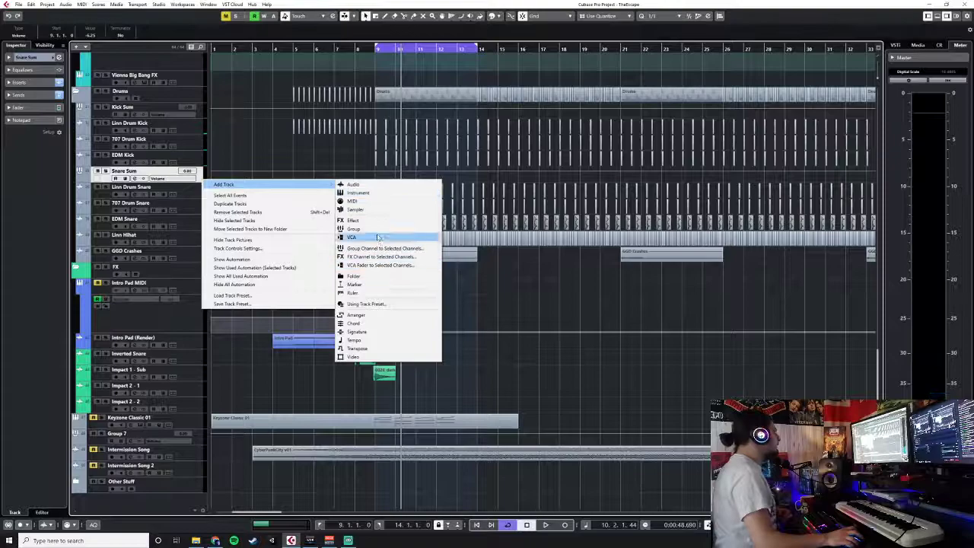
{"action": "left_click", "coordinate": [354, 220]}
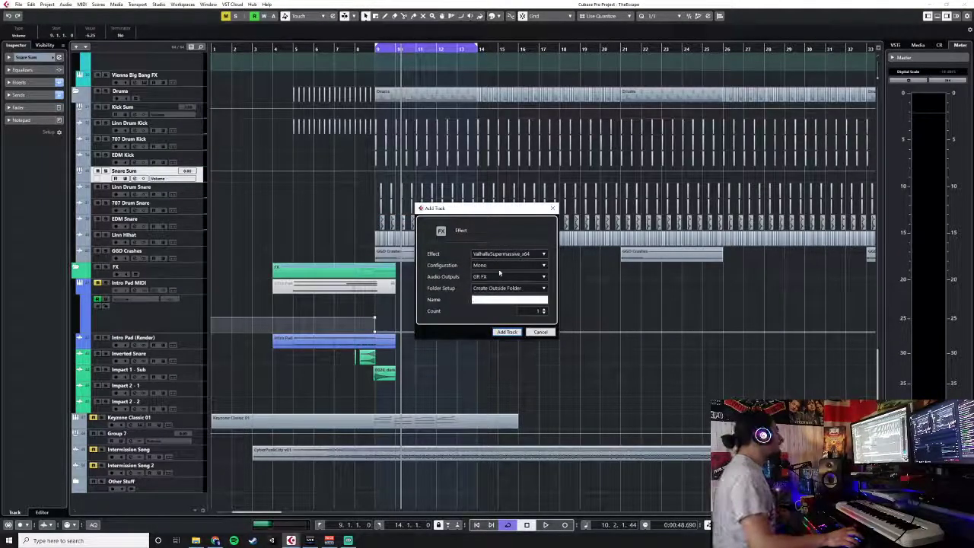
{"action": "left_click", "coordinate": [499, 266]}
{"action": "left_click", "coordinate": [493, 283]}
{"action": "left_click", "coordinate": [505, 255]}
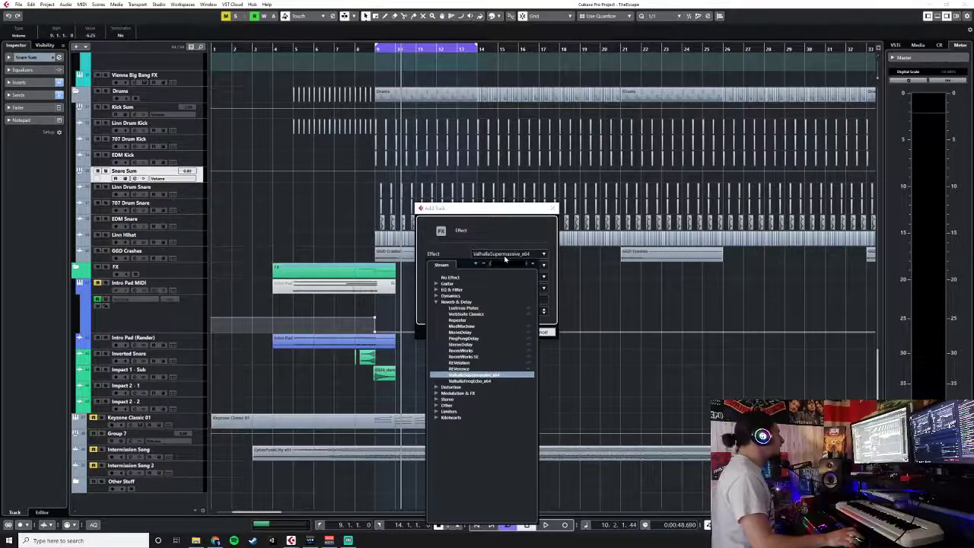
{"action": "left_click", "coordinate": [480, 315]}
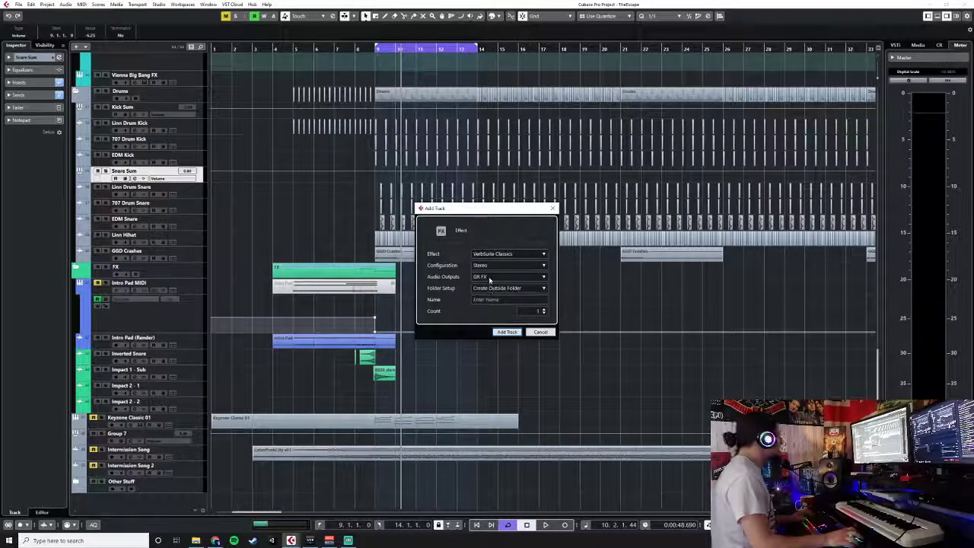
- Route the new effect track's audio output to GR Percussion and add the track
{"action": "left_click", "coordinate": [490, 278]}
{"action": "type", "text": "gr"}
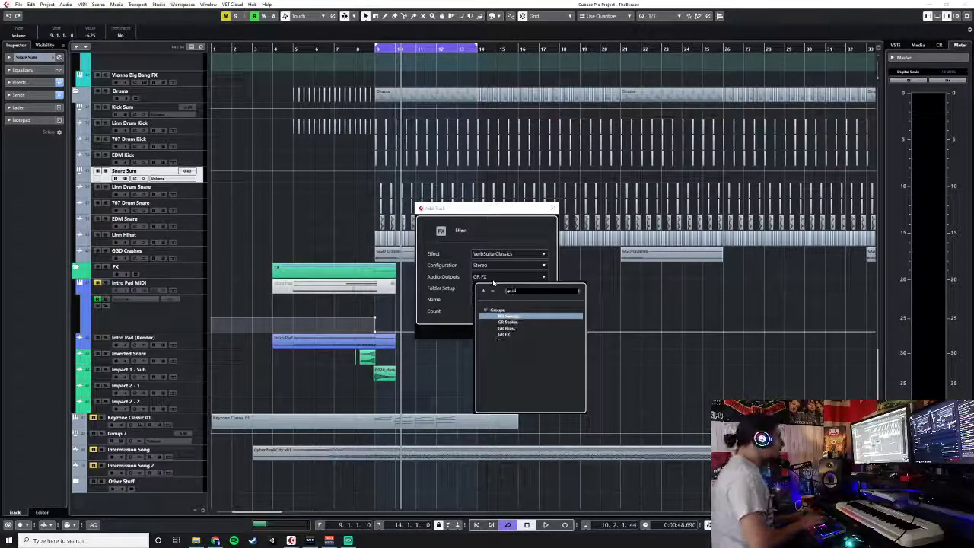
{"action": "key", "text": "BackSpace"}
{"action": "key", "text": "BackSpace"}
{"action": "key", "text": "BackSpace"}
{"action": "key", "text": "BackSpace"}
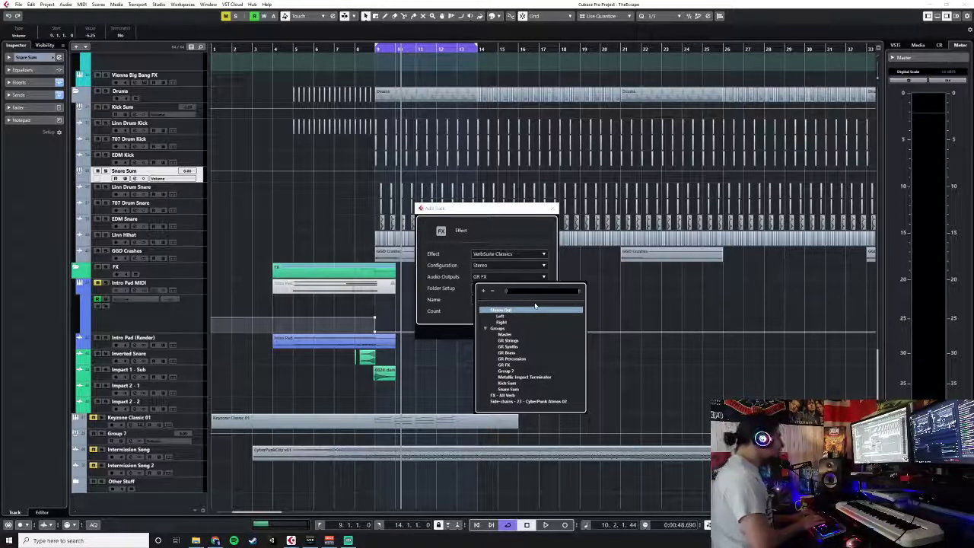
{"action": "type", "text": "perc"}
{"action": "key", "text": "Return"}
{"action": "left_click", "coordinate": [504, 332]}
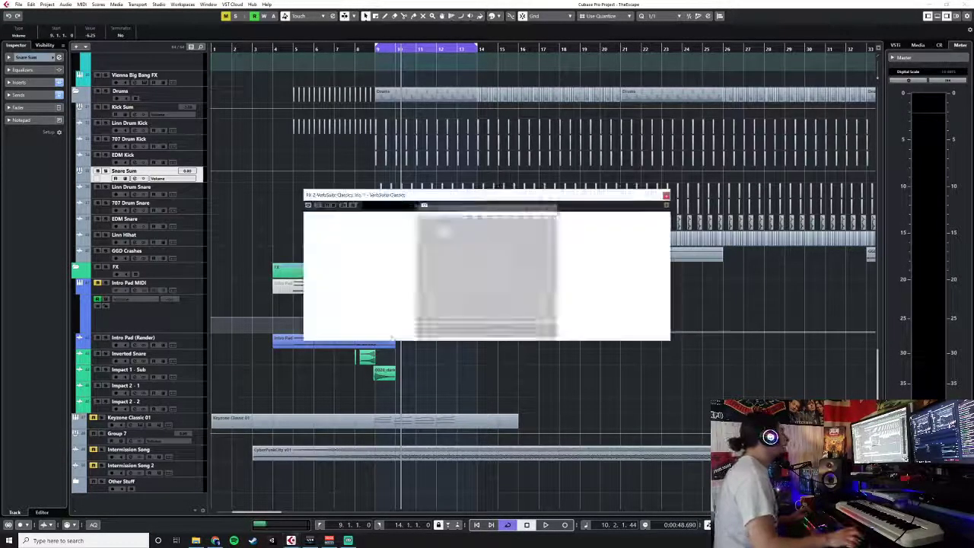
- Color the new effect track red with the name Snare Verb, and place it below GGD Crashes
{"action": "left_click", "coordinate": [88, 198]}
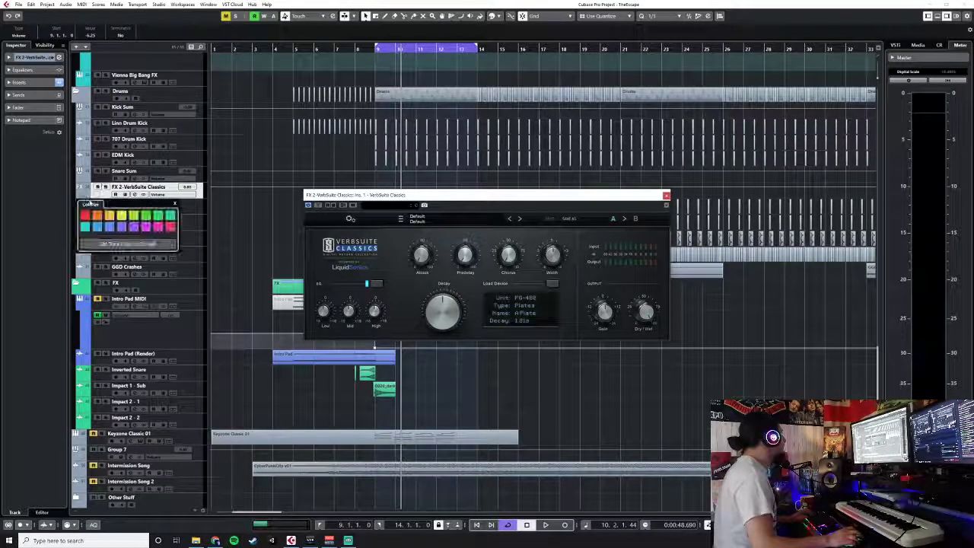
{"action": "left_click", "coordinate": [85, 216]}
{"action": "left_click", "coordinate": [136, 177]}
{"action": "double_click", "coordinate": [137, 187]}
{"action": "type", "text": "Snare Verb"}
{"action": "key", "text": "Return"}
{"action": "left_click_drag", "start_coordinate": [202, 194], "coordinate": [200, 274]}
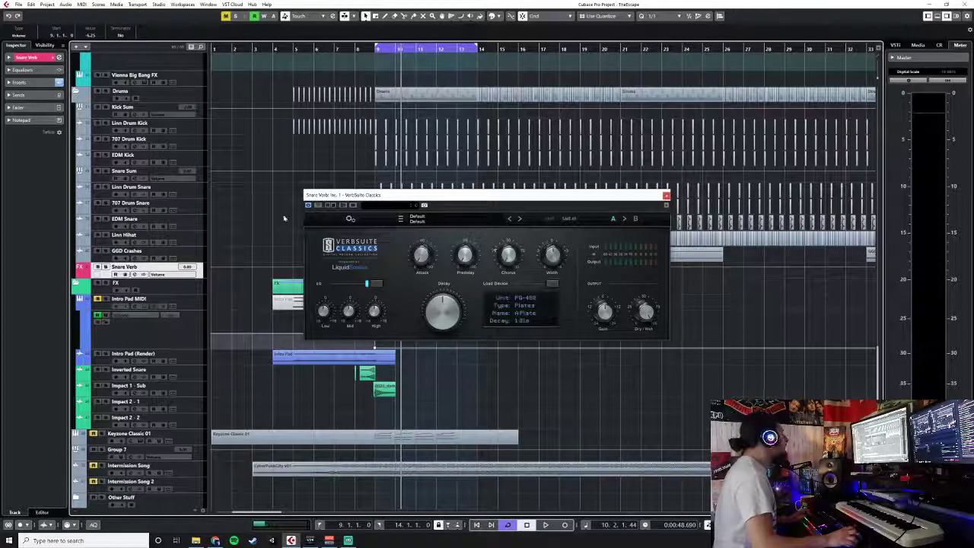
- Add a second send on Snare Sum to Snare Verb, activate it, and close the mixer
{"action": "left_click", "coordinate": [203, 179]}
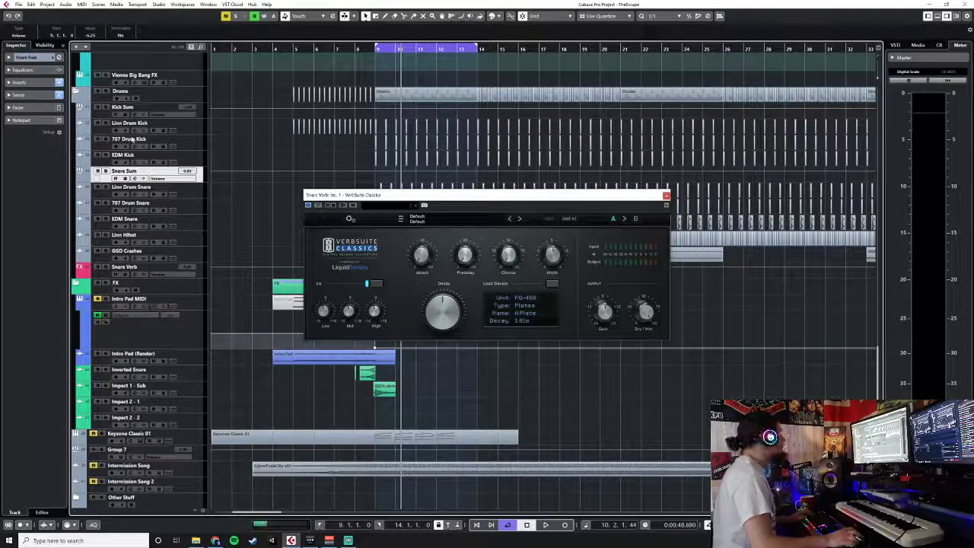
{"action": "key", "text": "F3"}
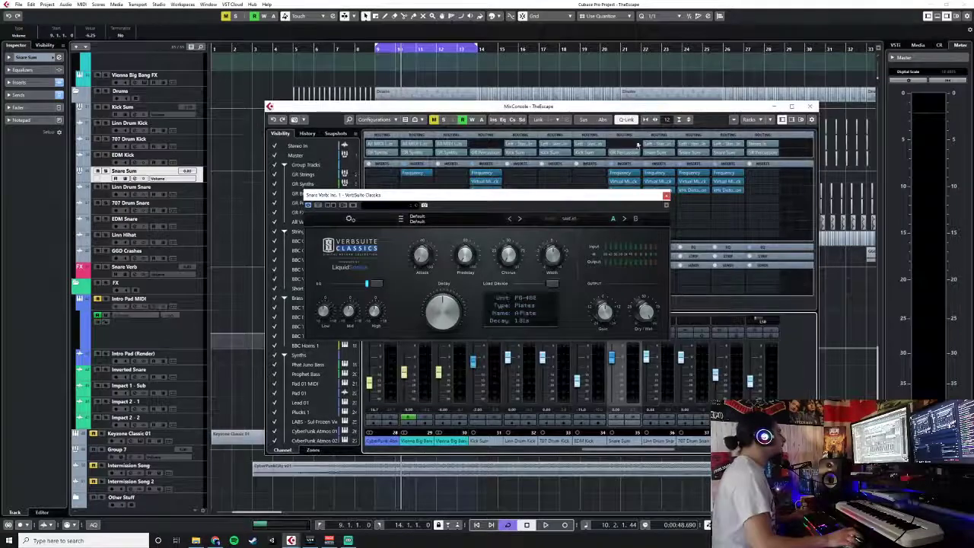
{"action": "left_click_drag", "start_coordinate": [641, 200], "coordinate": [470, 205]}
{"action": "left_click", "coordinate": [638, 286]}
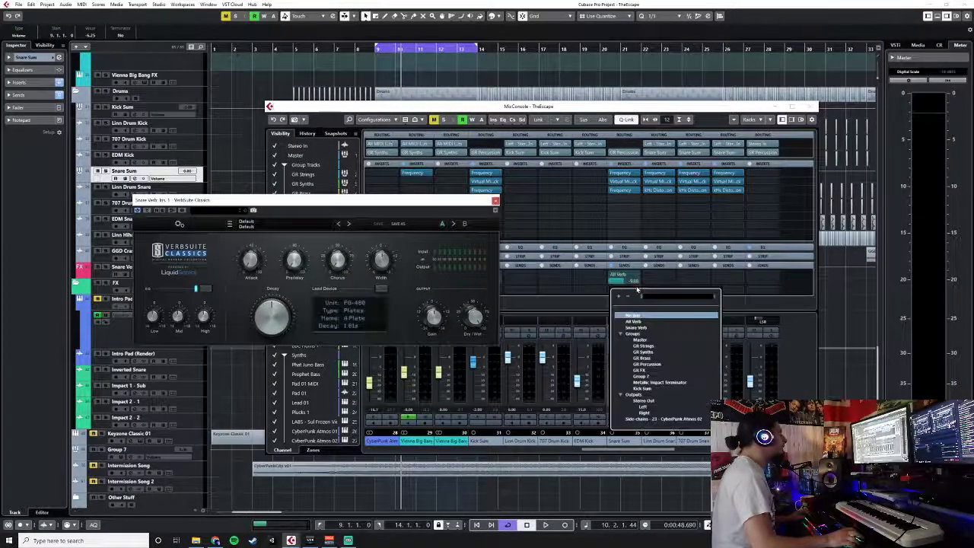
{"action": "type", "text": "snare ver"}
{"action": "key", "text": "Return"}
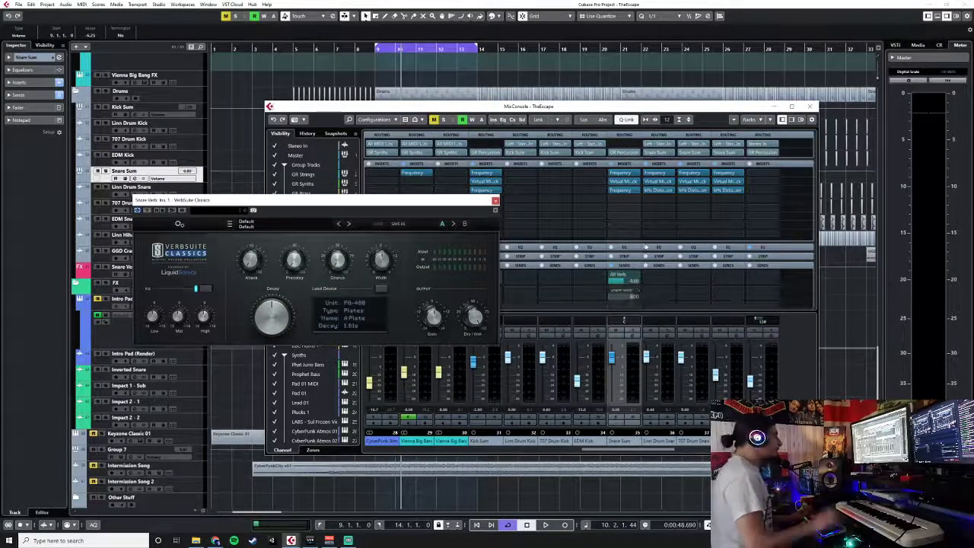
{"action": "left_click", "coordinate": [612, 291]}
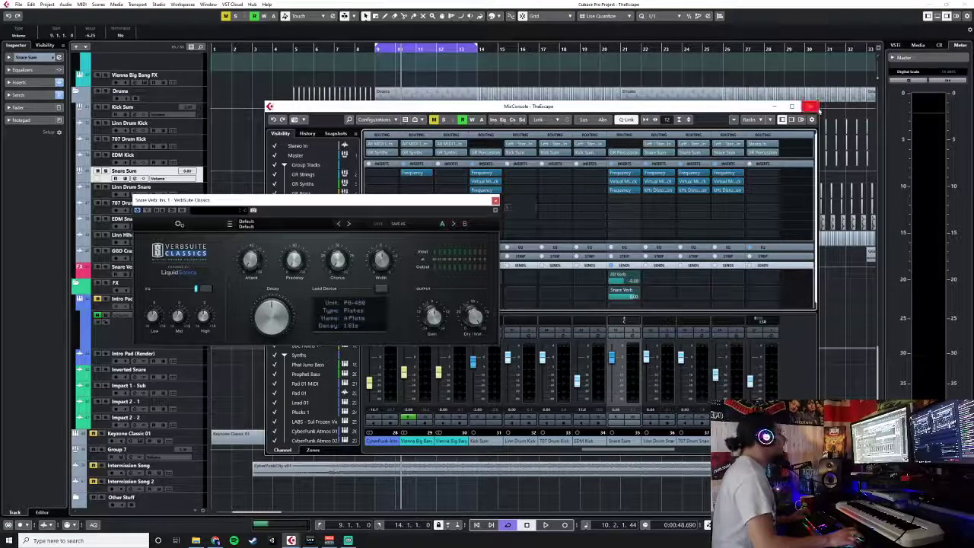
{"action": "left_click", "coordinate": [810, 107]}
- Load VerbSuite Classics' Snare Space 1 drum preset on Snare Verb and audition it from bar 8
{"action": "left_click", "coordinate": [229, 223]}
{"action": "mouse_move", "coordinate": [289, 244]}
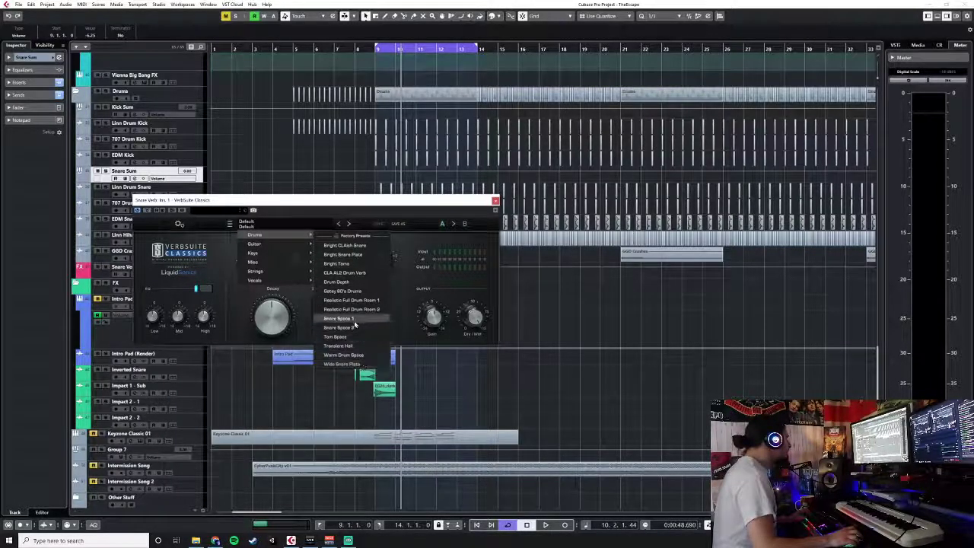
{"action": "left_click", "coordinate": [339, 319]}
{"action": "left_click", "coordinate": [358, 50]}
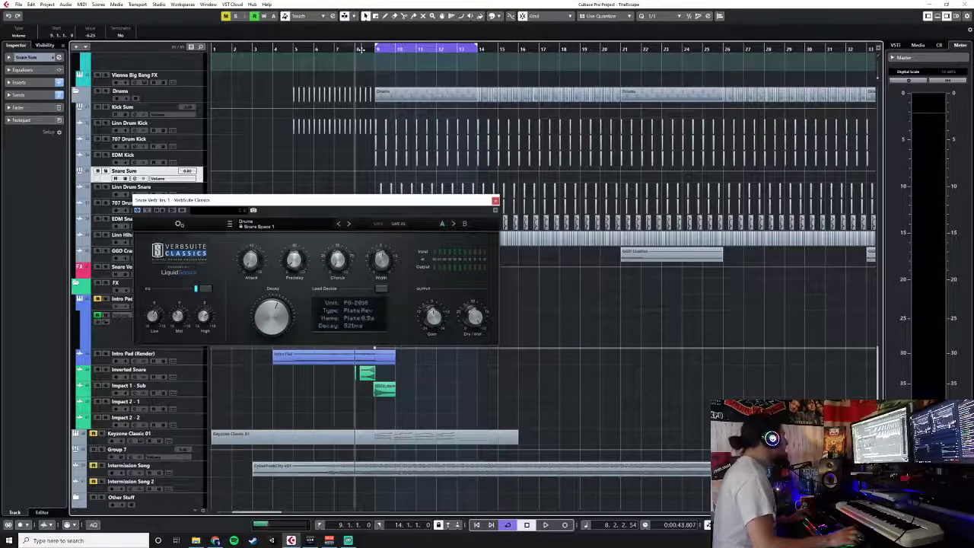
{"action": "key", "text": "space"}
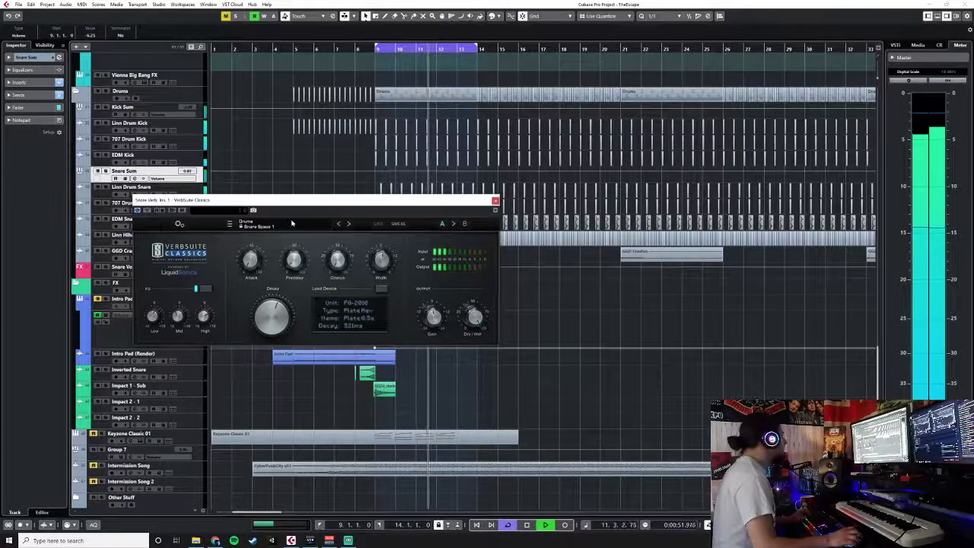
- Load the Gatey 80's Drums preset in Snare Verb's VerbSuite Classics and close the plug-in
{"action": "left_click", "coordinate": [258, 226]}
{"action": "mouse_move", "coordinate": [278, 236]}
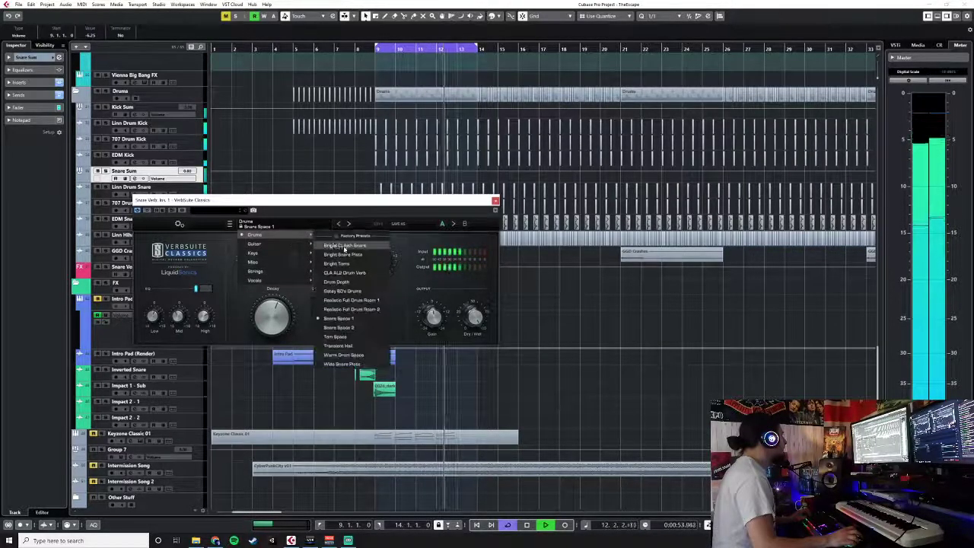
{"action": "left_click", "coordinate": [360, 292]}
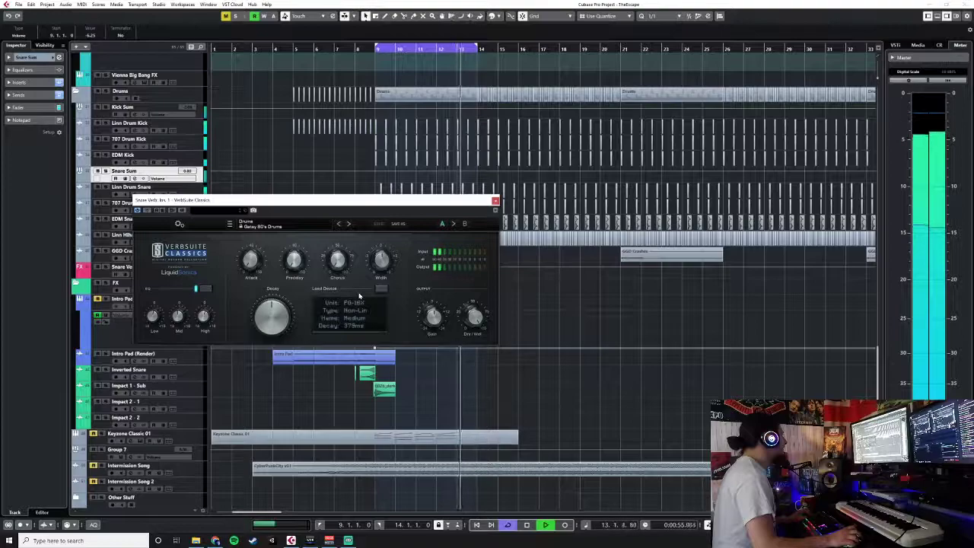
{"action": "left_click", "coordinate": [495, 201]}
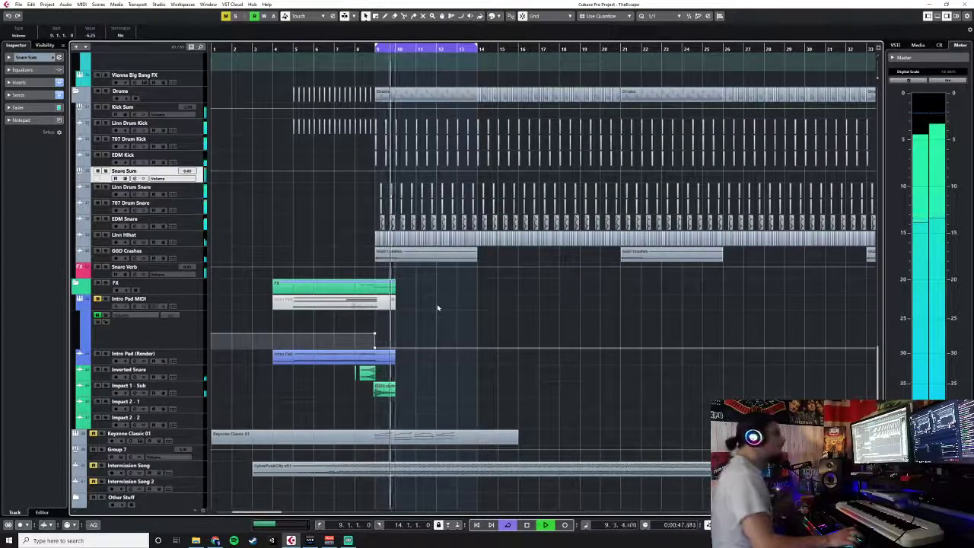
- Turn off cycle playback and lower Snare Verb's volume to about -2.9 dB while the mix plays
{"action": "left_click", "coordinate": [163, 267]}
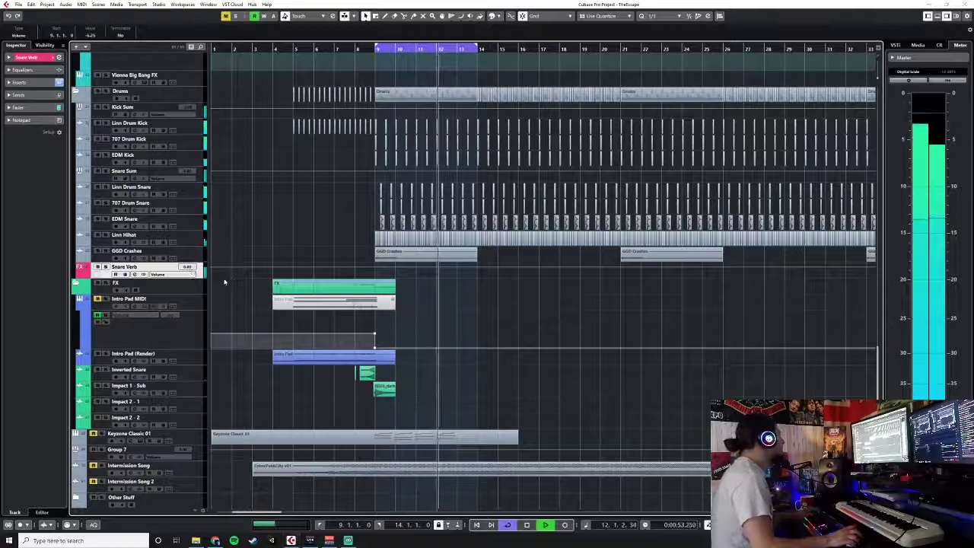
{"action": "key", "text": "F3"}
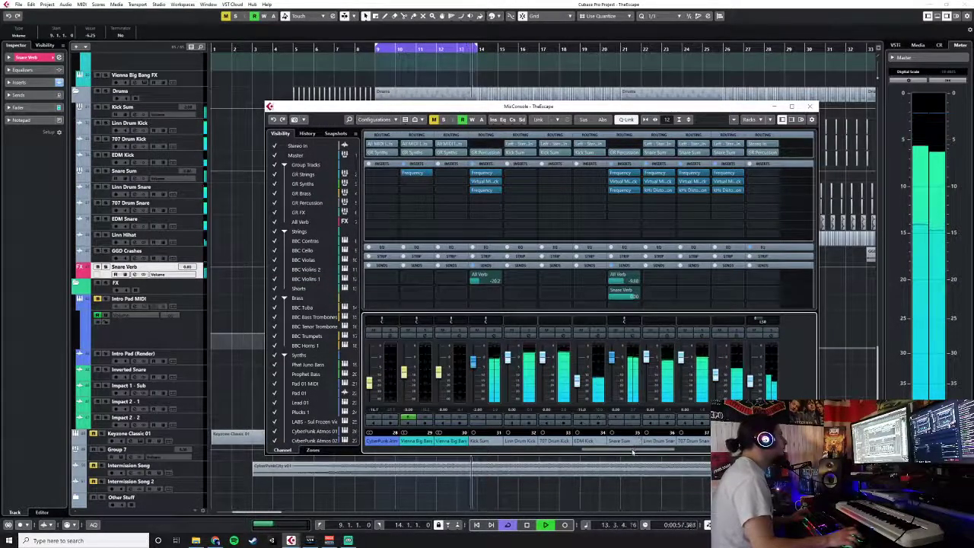
{"action": "left_click_drag", "start_coordinate": [635, 450], "coordinate": [680, 450]}
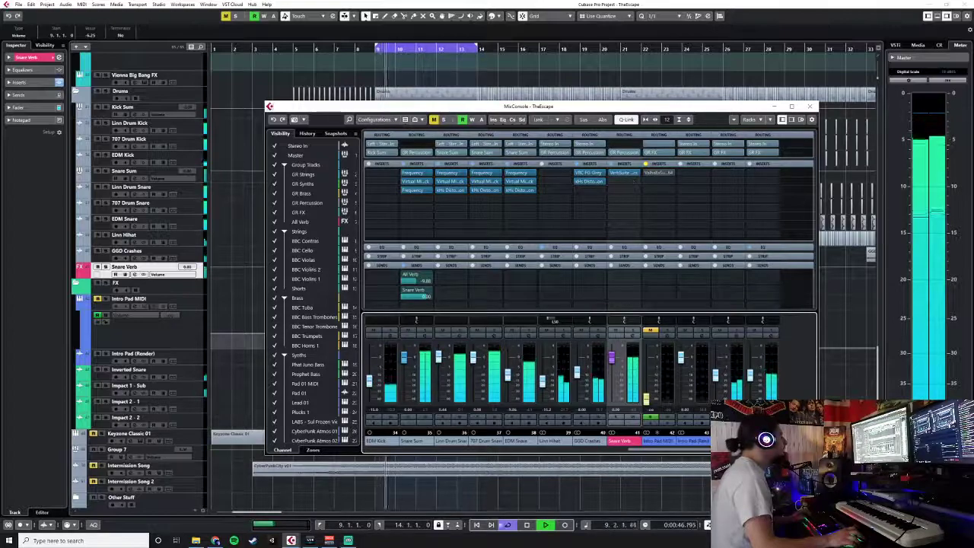
{"action": "key", "text": "F3"}
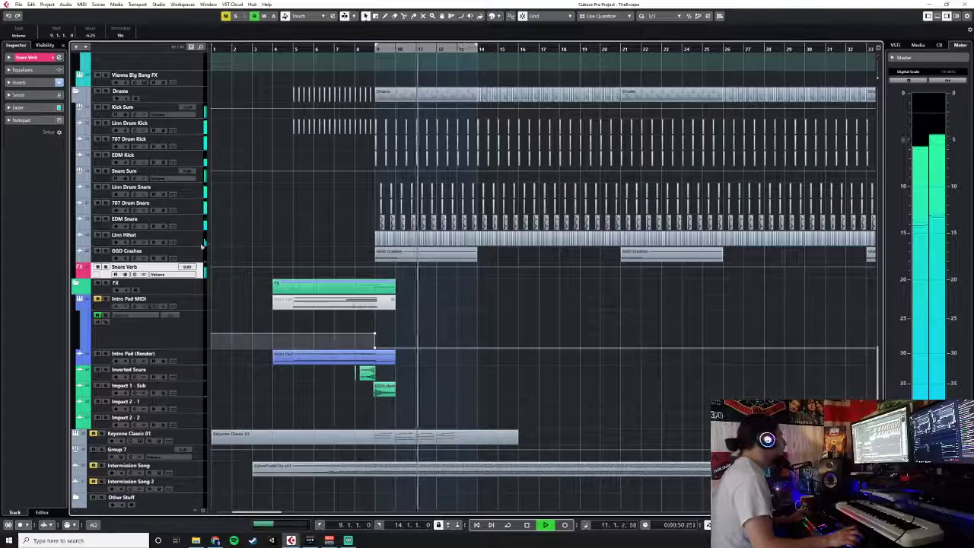
{"action": "key", "text": "F3"}
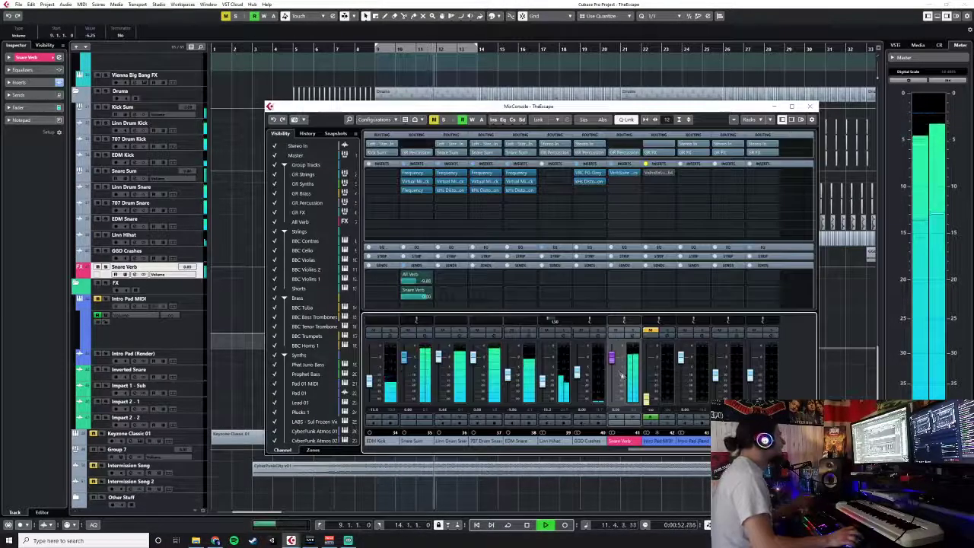
{"action": "mouse_move", "coordinate": [612, 359]}
{"action": "left_mouse_down"}
{"action": "mouse_move", "coordinate": [611, 376]}
{"action": "mouse_move", "coordinate": [615, 367]}
{"action": "left_mouse_up"}
{"action": "left_click", "coordinate": [810, 106]}
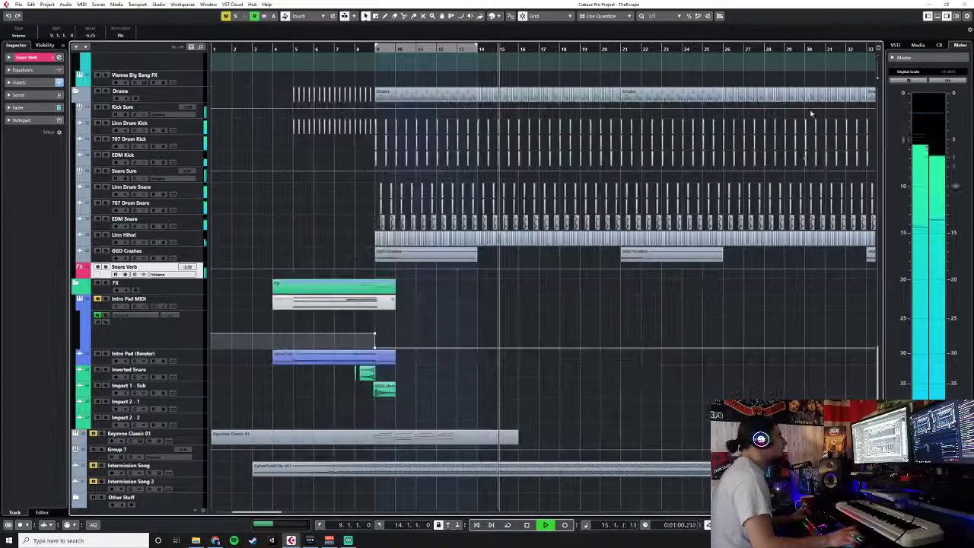
{"action": "scroll", "coordinate": [632, 325], "scroll_direction": "up", "scroll_amount": 8}
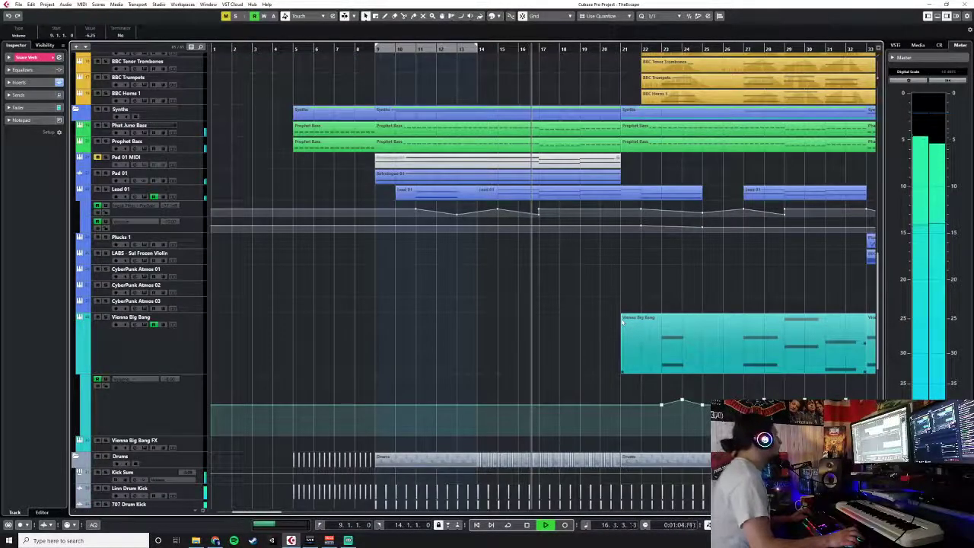
- Stop playback and reopen Snare Verb's VerbSuite Classics editor, leaving the mixer closed
{"action": "scroll", "coordinate": [628, 323], "scroll_direction": "down", "scroll_amount": 6}
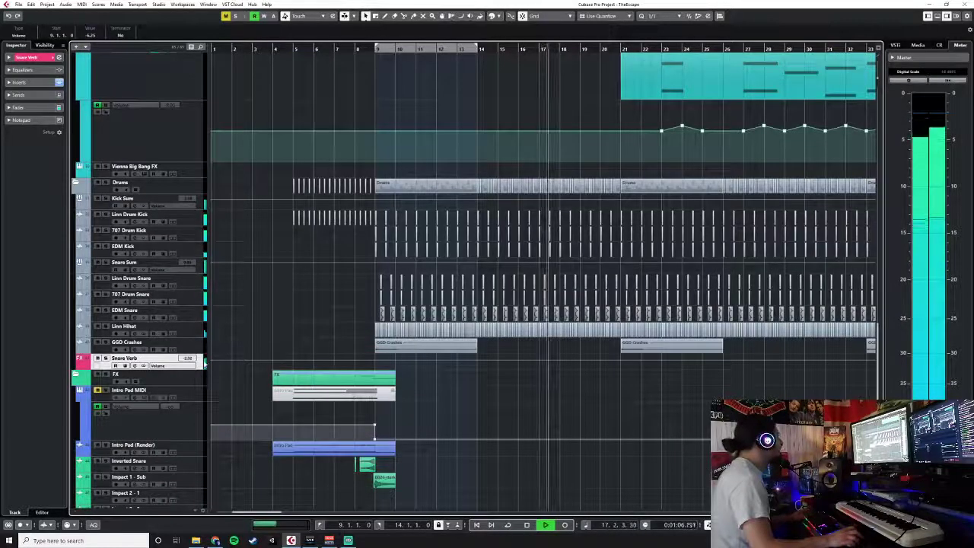
{"action": "key", "text": "space"}
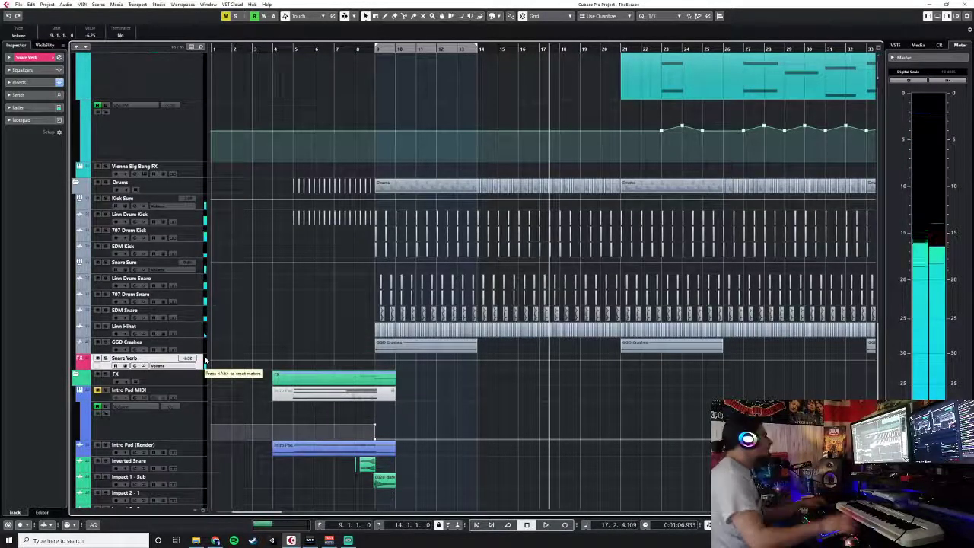
{"action": "key", "text": "F3"}
{"action": "left_click", "coordinate": [625, 172]}
{"action": "key", "text": "F3"}
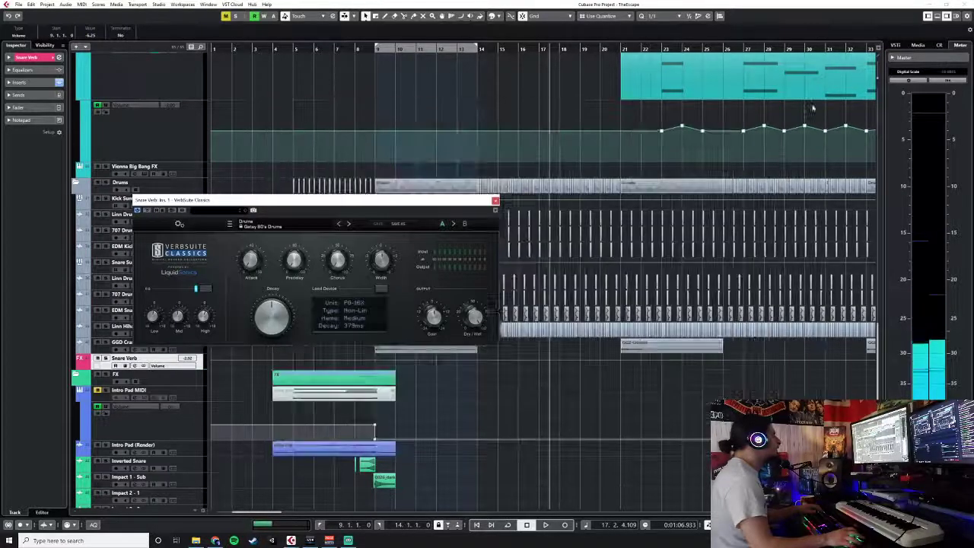
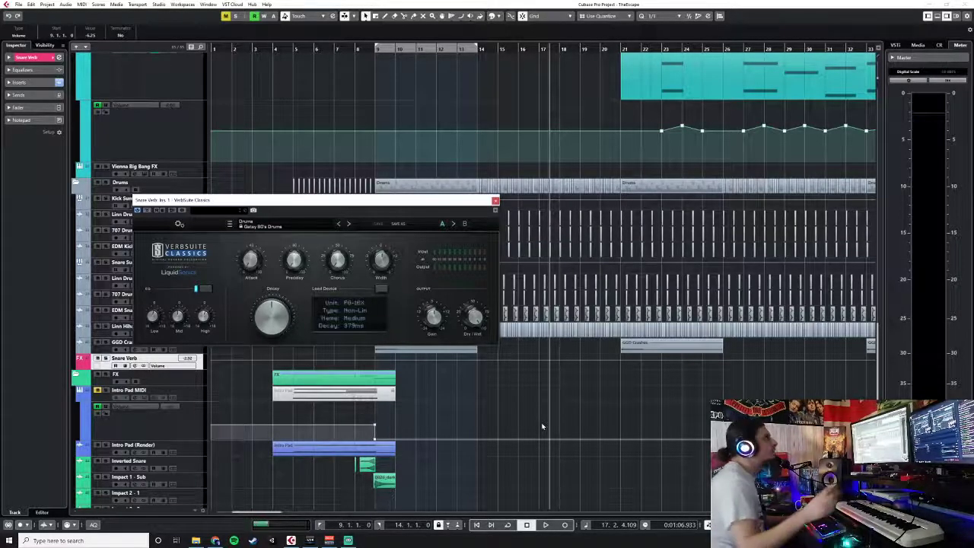
- Set the quantize grid to 1/4 for the drum section around bar 14
{"action": "scroll", "coordinate": [512, 386], "scroll_direction": "up", "scroll_amount": 3}
{"action": "scroll", "coordinate": [512, 385], "scroll_direction": "up", "scroll_amount": 2}
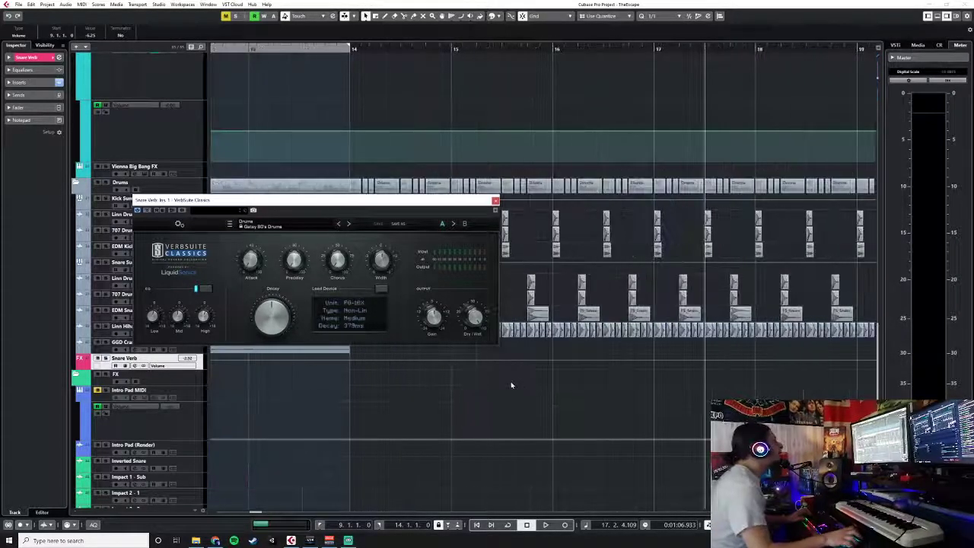
{"action": "scroll", "coordinate": [558, 396], "scroll_direction": "left", "scroll_amount": 4}
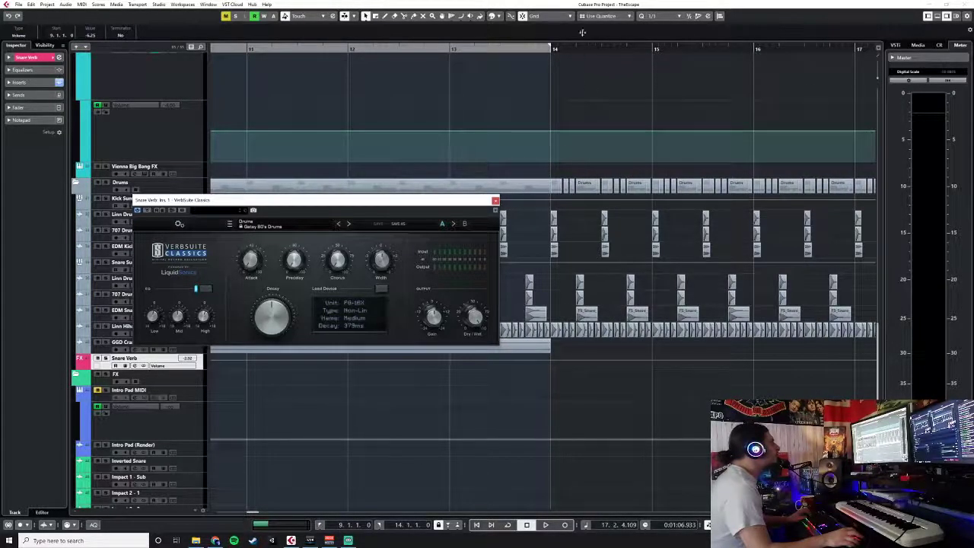
{"action": "left_click", "coordinate": [652, 16]}
{"action": "left_click", "coordinate": [659, 45]}
- Compare the timeline times of two consecutive snare hits, at positions 14.2 and 14.4
{"action": "left_click", "coordinate": [576, 48]}
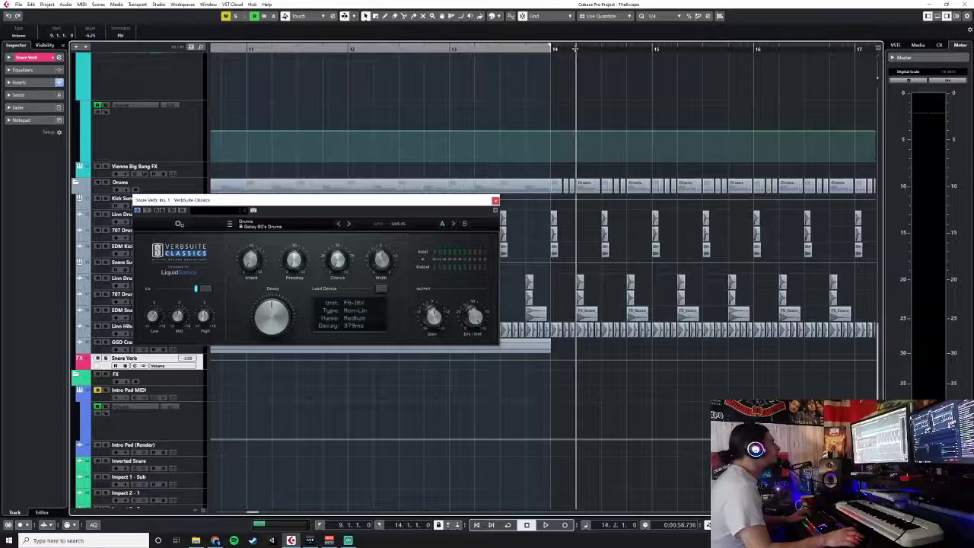
{"action": "left_click", "coordinate": [626, 48]}
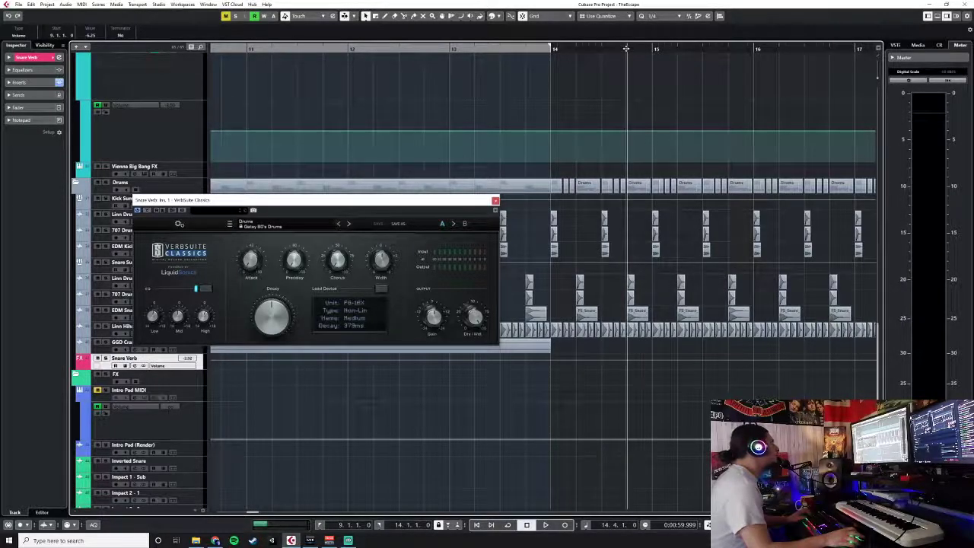
{"action": "left_click", "coordinate": [576, 48]}
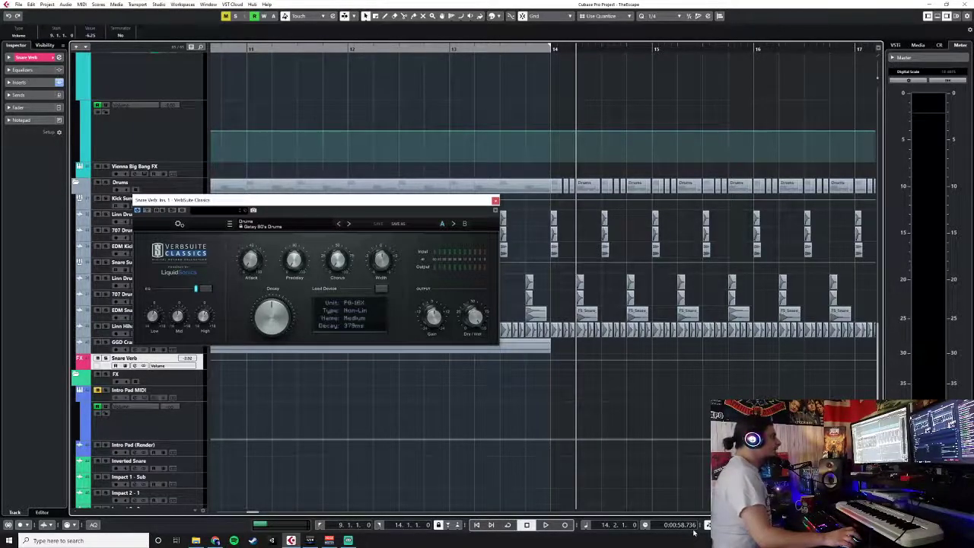
{"action": "left_click", "coordinate": [627, 49]}
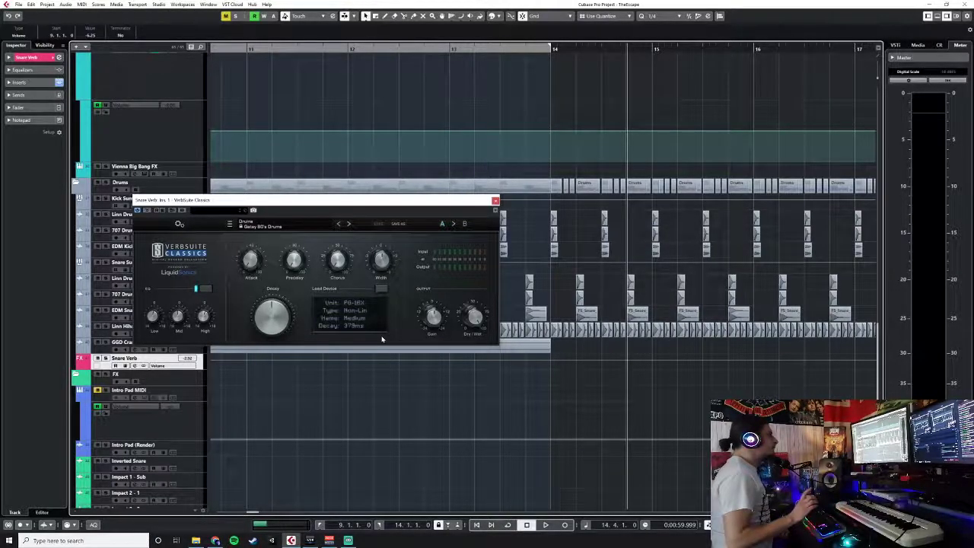
- Raise the reverb's decay to 493 ms and compare the timeline times at positions 14.2 and 14.3
{"action": "left_click_drag", "start_coordinate": [275, 313], "coordinate": [276, 220]}
{"action": "left_click", "coordinate": [577, 50]}
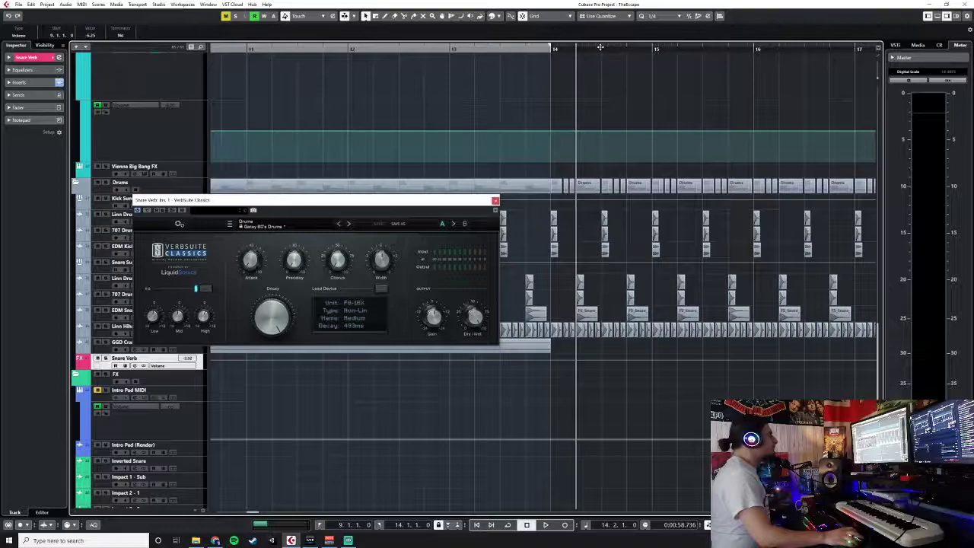
{"action": "left_click", "coordinate": [600, 47]}
{"action": "left_click", "coordinate": [578, 48]}
{"action": "left_click", "coordinate": [601, 49]}
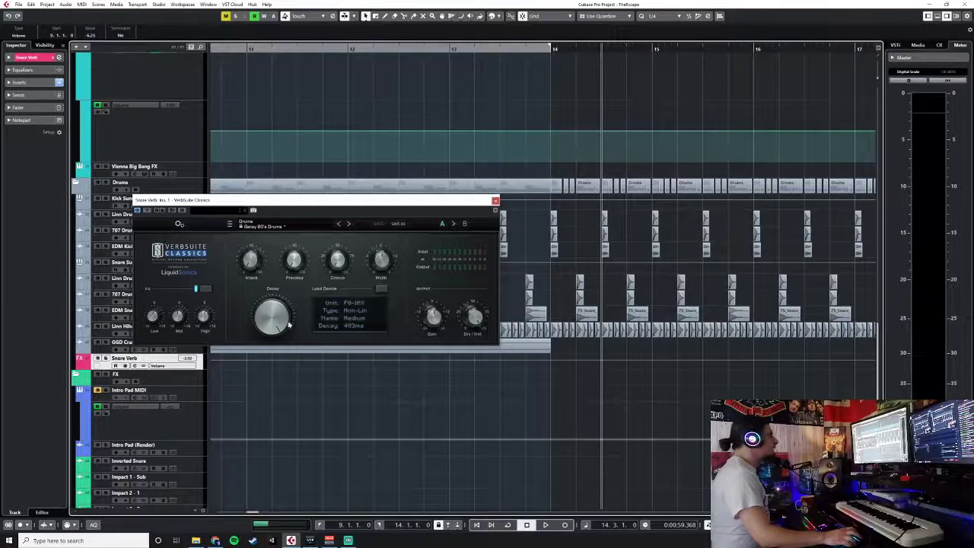
{"action": "left_click_drag", "start_coordinate": [280, 323], "coordinate": [280, 330]}
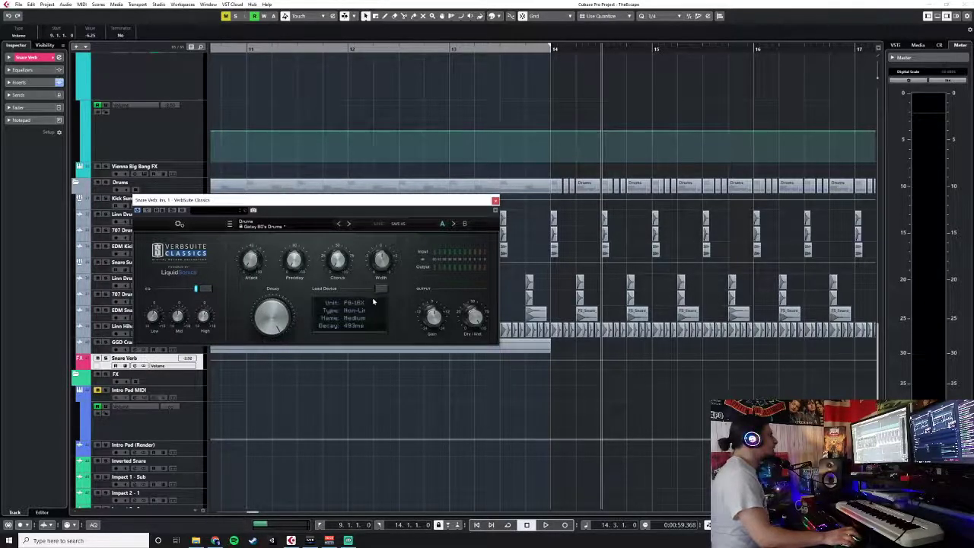
- Filter the reverb devices to FG-16X Non-Linears, try the variants, load Non-Lin - Long, and close the plug-in
{"action": "left_click", "coordinate": [361, 327]}
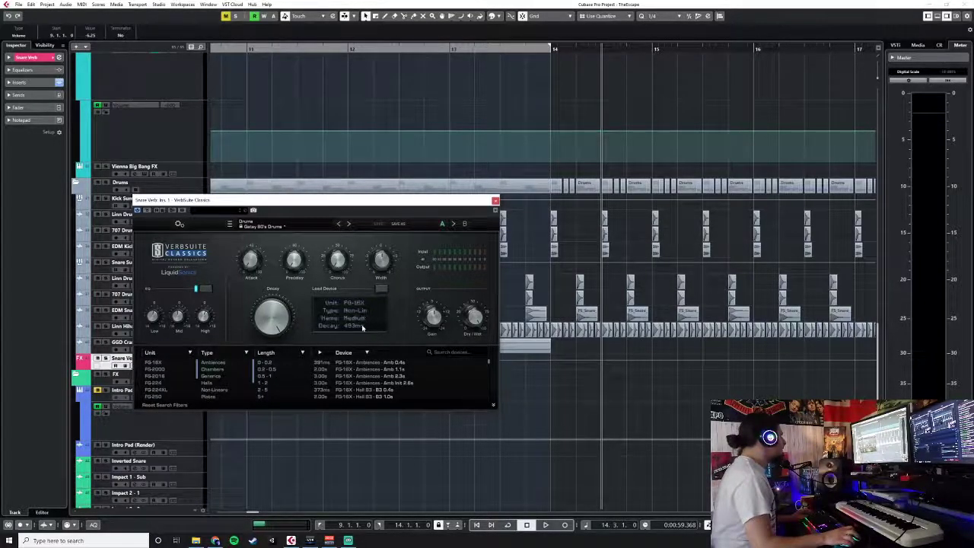
{"action": "left_click", "coordinate": [166, 364]}
{"action": "left_click", "coordinate": [216, 376]}
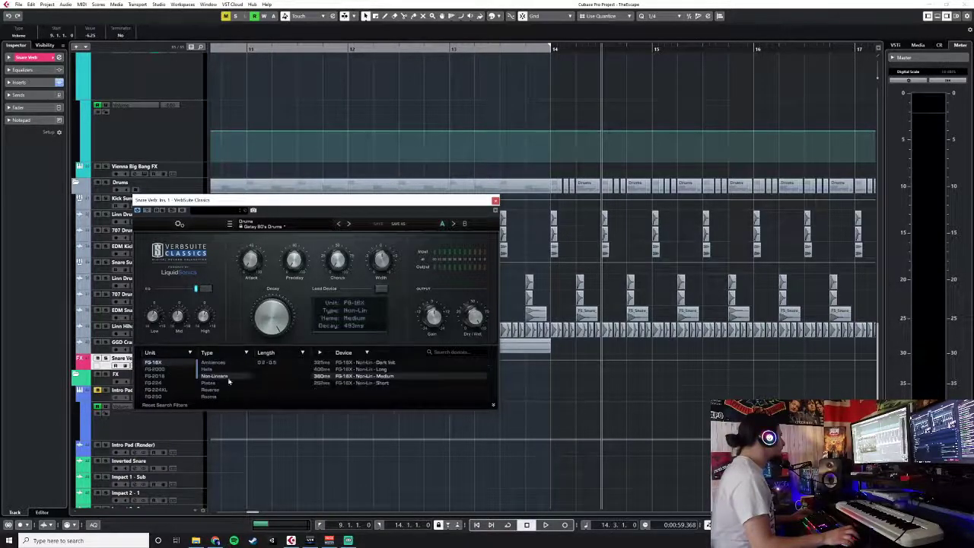
{"action": "left_click", "coordinate": [335, 370]}
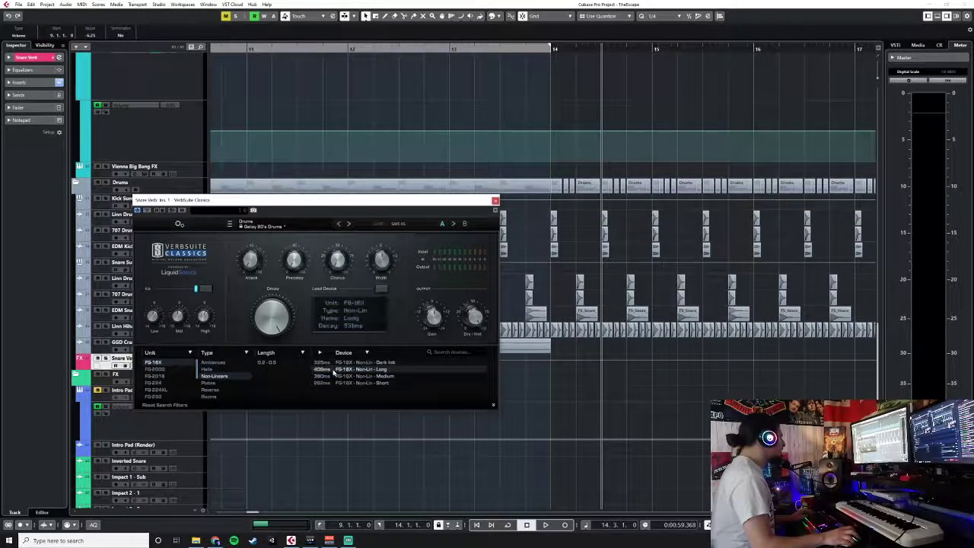
{"action": "left_click", "coordinate": [328, 376]}
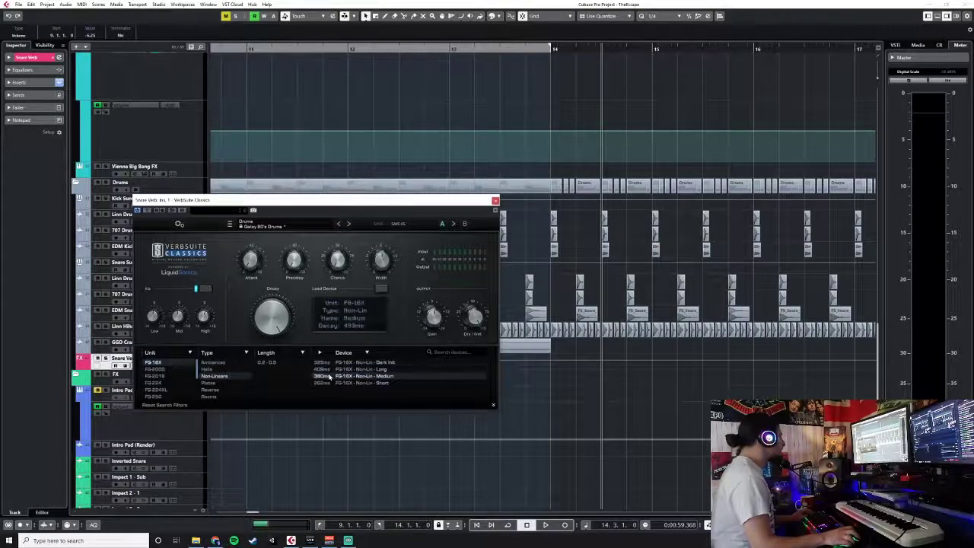
{"action": "left_click", "coordinate": [326, 370]}
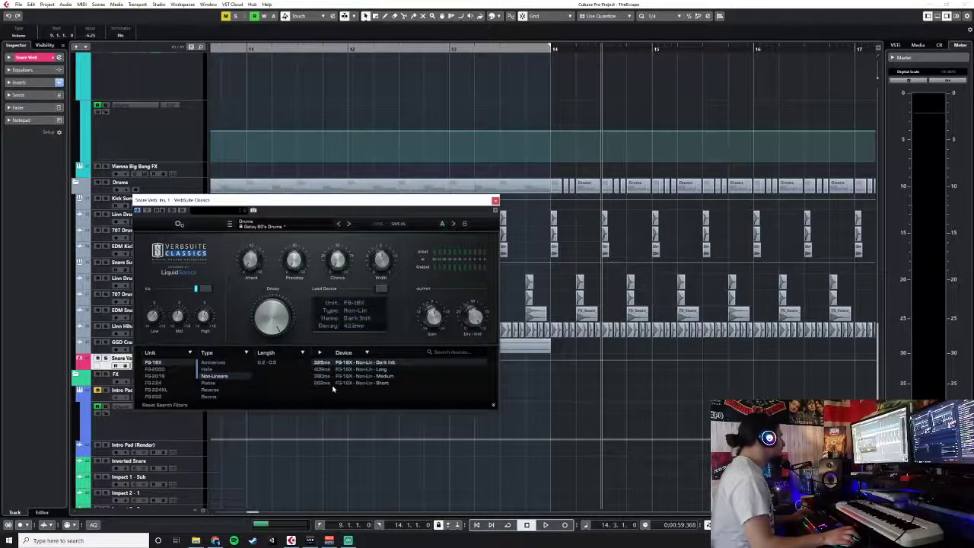
{"action": "left_click", "coordinate": [330, 385]}
{"action": "left_click", "coordinate": [328, 375]}
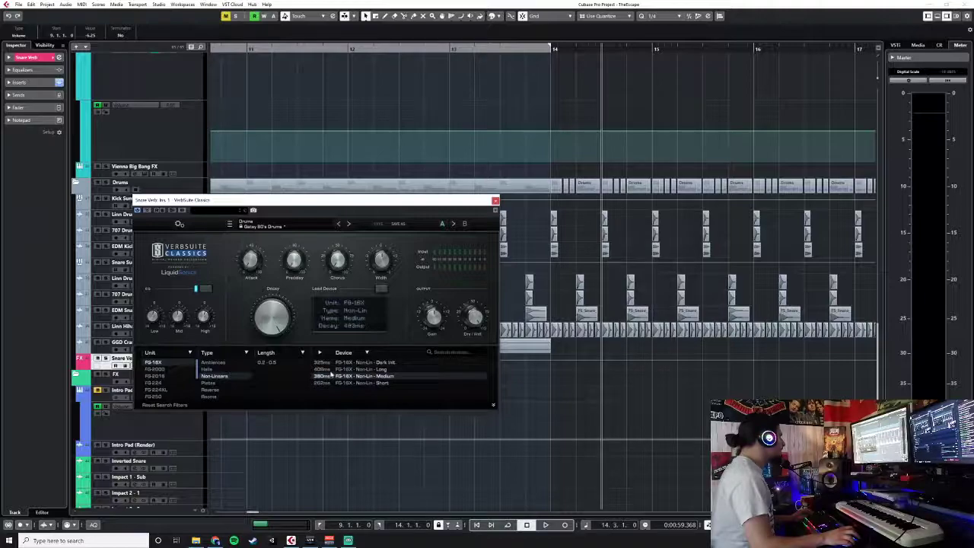
{"action": "left_click", "coordinate": [393, 370]}
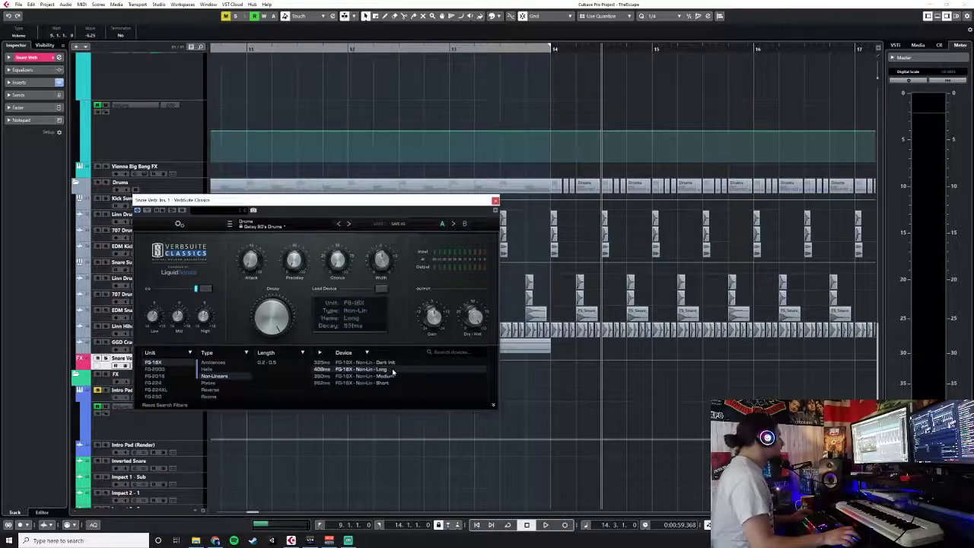
{"action": "left_click", "coordinate": [496, 201]}
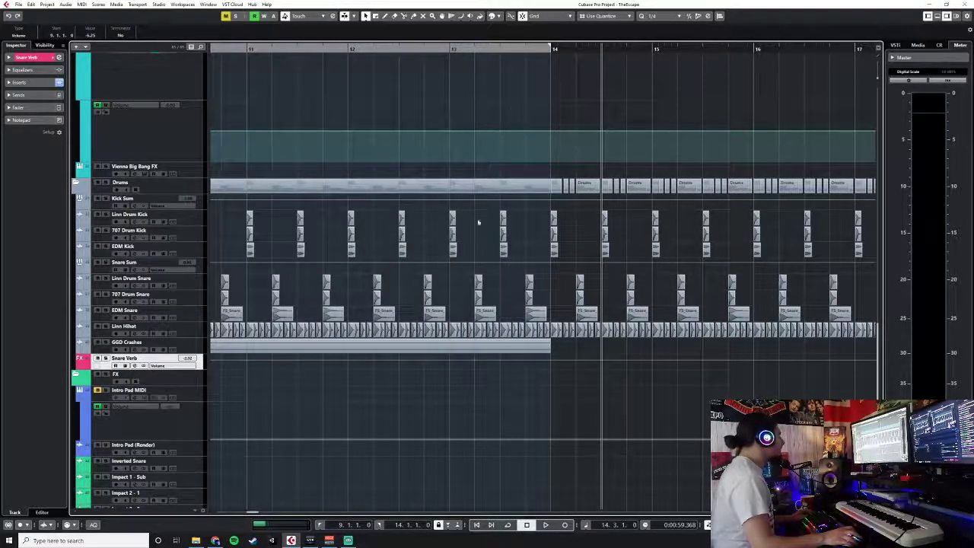
- Play the mix from bar 9 and check Snare Verb's VerbSuite Classics input and output levels
{"action": "key", "text": "g"}
{"action": "key", "text": "space"}
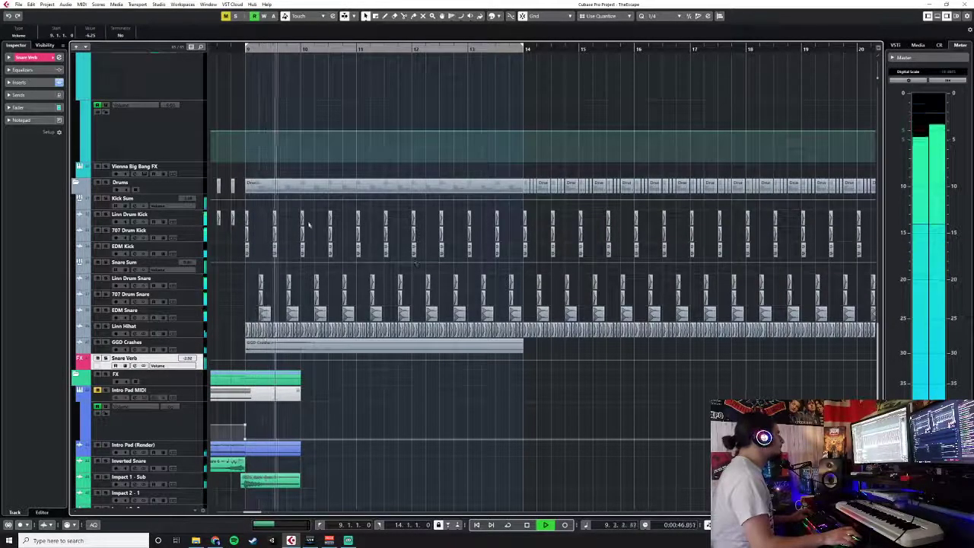
{"action": "left_click", "coordinate": [10, 83]}
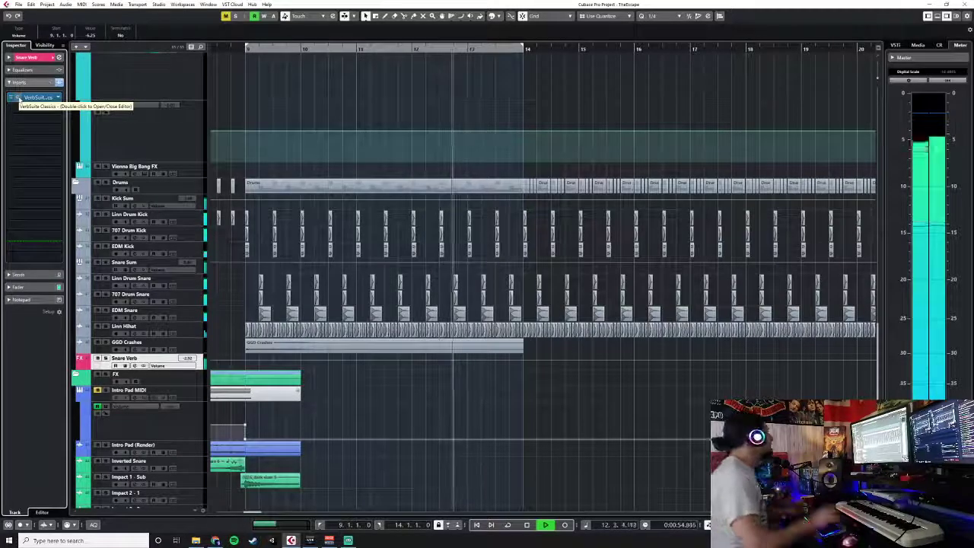
{"action": "double_click", "coordinate": [17, 99]}
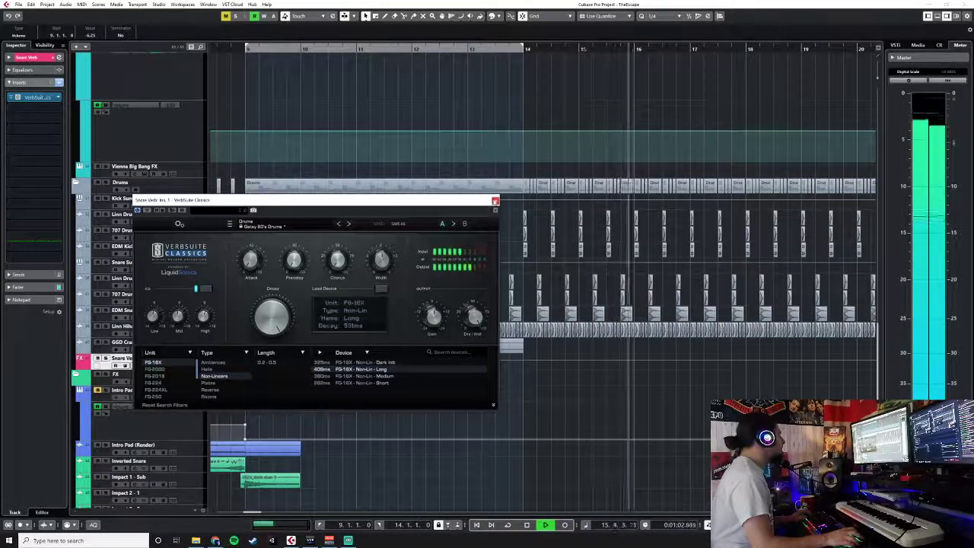
{"action": "left_click", "coordinate": [495, 201]}
- Lower Snare Verb's volume to about -5 dB during playback, and stop the transport
{"action": "left_click", "coordinate": [19, 84]}
{"action": "left_click_drag", "start_coordinate": [43, 98], "coordinate": [44, 98]}
{"action": "key", "text": "space"}
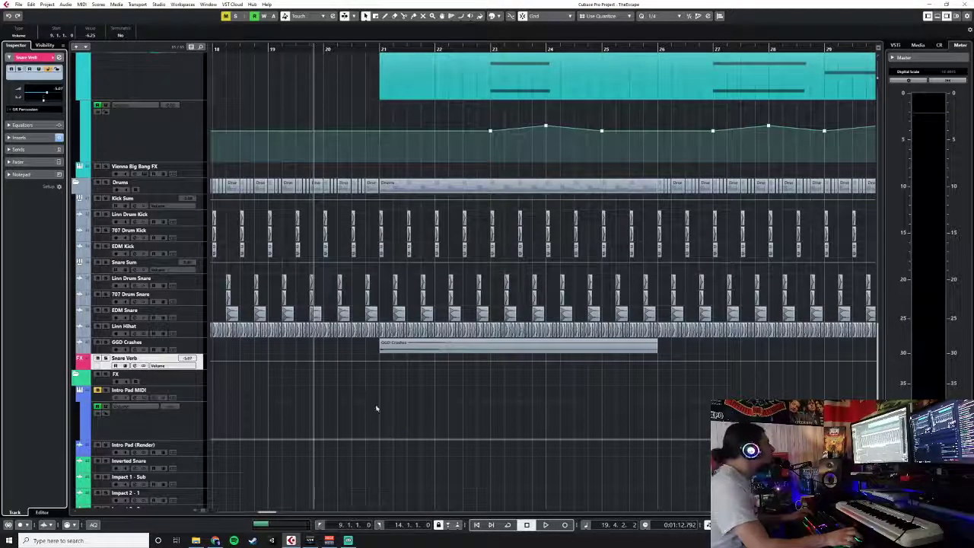
- Play from bar 20 and raise Kick Sum's volume to about 0 dB in the mixer
{"action": "scroll", "coordinate": [376, 408], "scroll_direction": "left", "scroll_amount": 10}
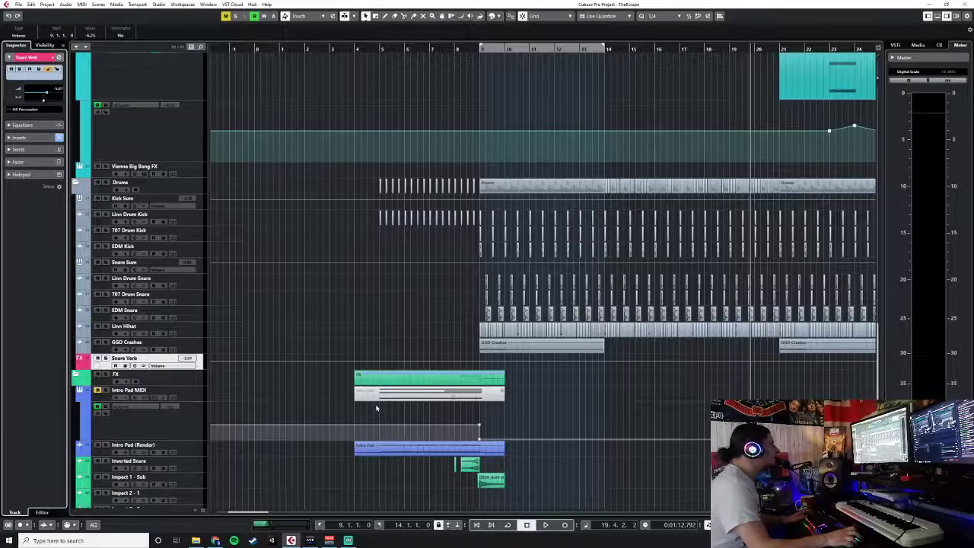
{"action": "left_click", "coordinate": [459, 49]}
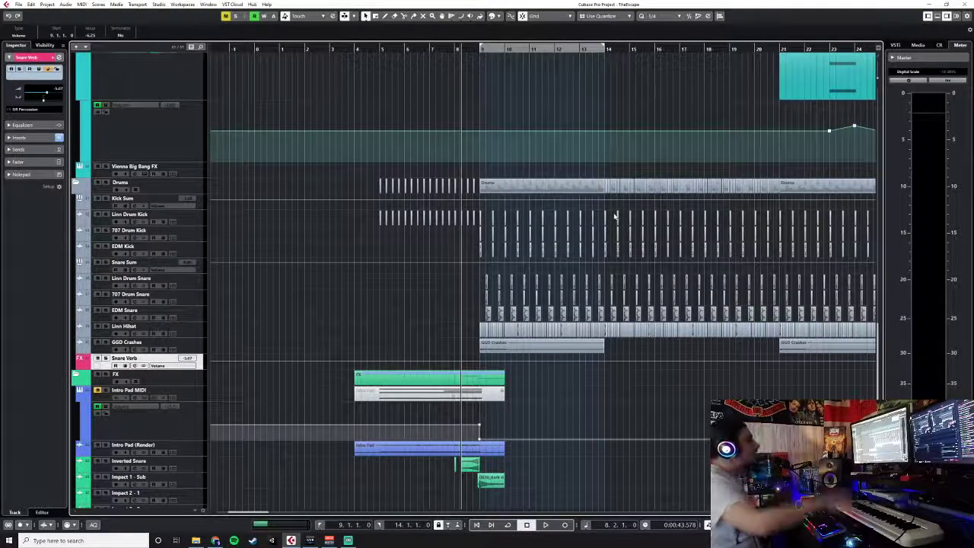
{"action": "left_click", "coordinate": [755, 49]}
{"action": "key", "text": "space"}
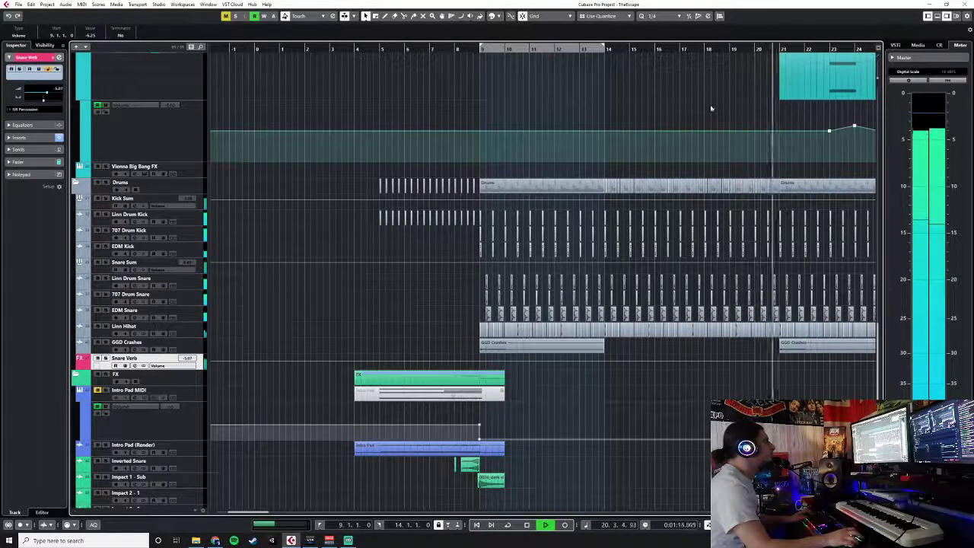
{"action": "key", "text": "F3"}
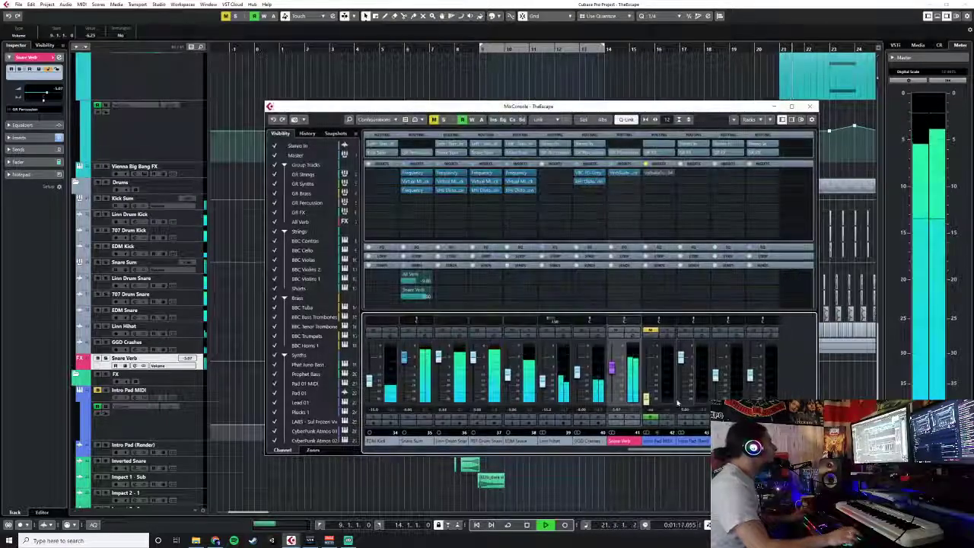
{"action": "left_click_drag", "start_coordinate": [640, 452], "coordinate": [612, 460]}
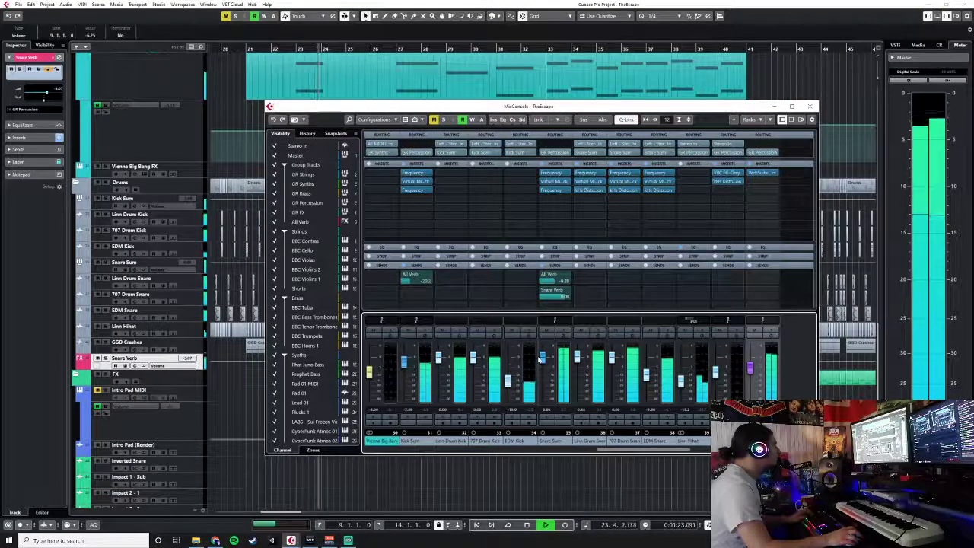
{"action": "left_click_drag", "start_coordinate": [404, 365], "coordinate": [404, 363]}
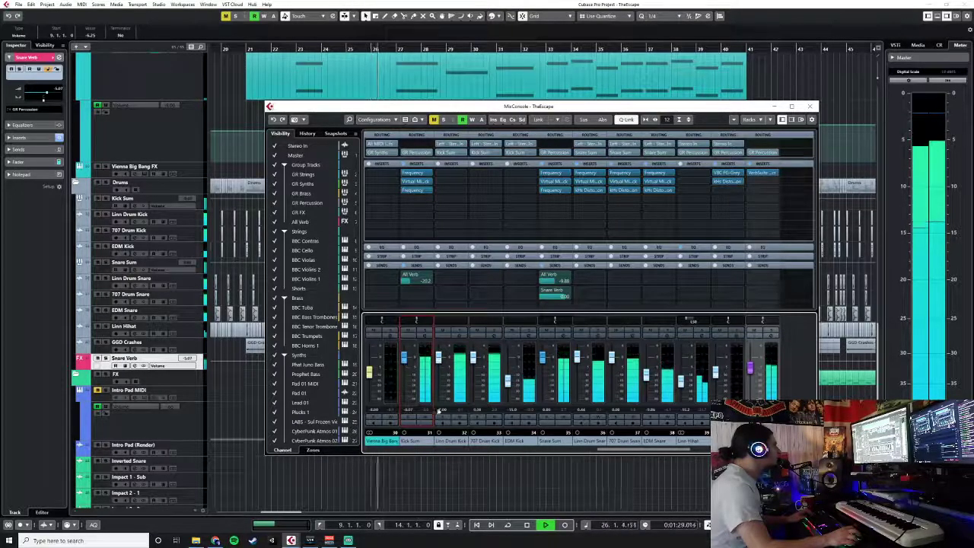
{"action": "key", "text": "space"}
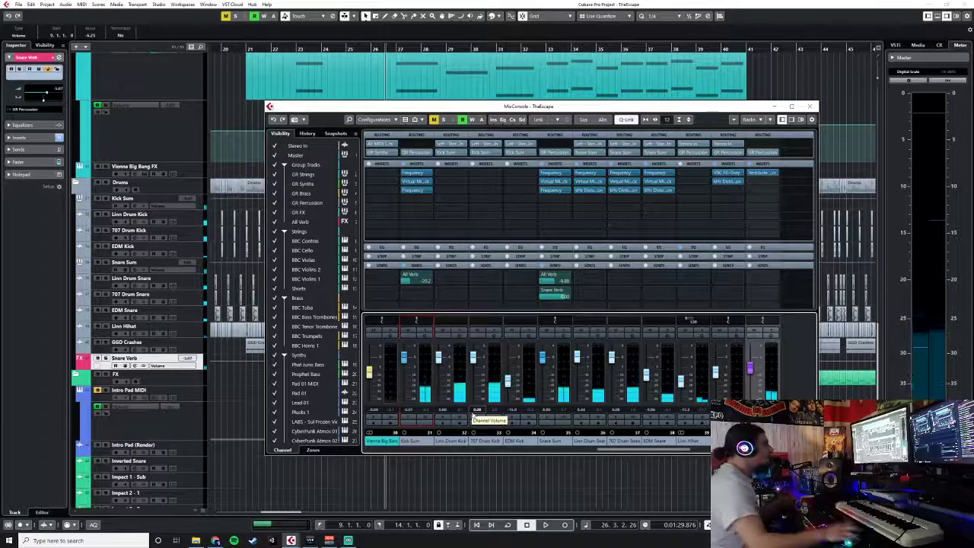
{"action": "left_click", "coordinate": [551, 412]}
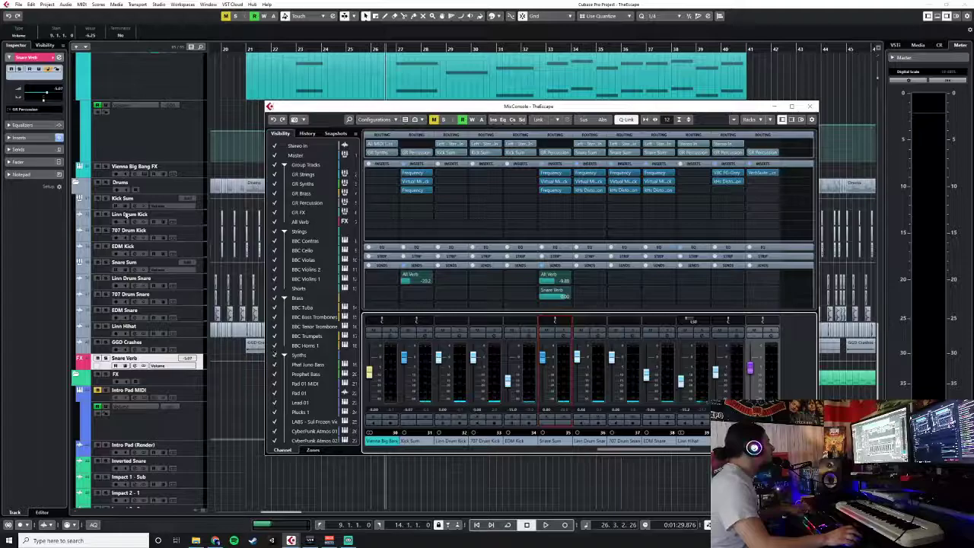
- Solo the GR Percussion group, close the mixer, and return to the drum tracks
{"action": "scroll", "coordinate": [131, 218], "scroll_direction": "up", "scroll_amount": 15}
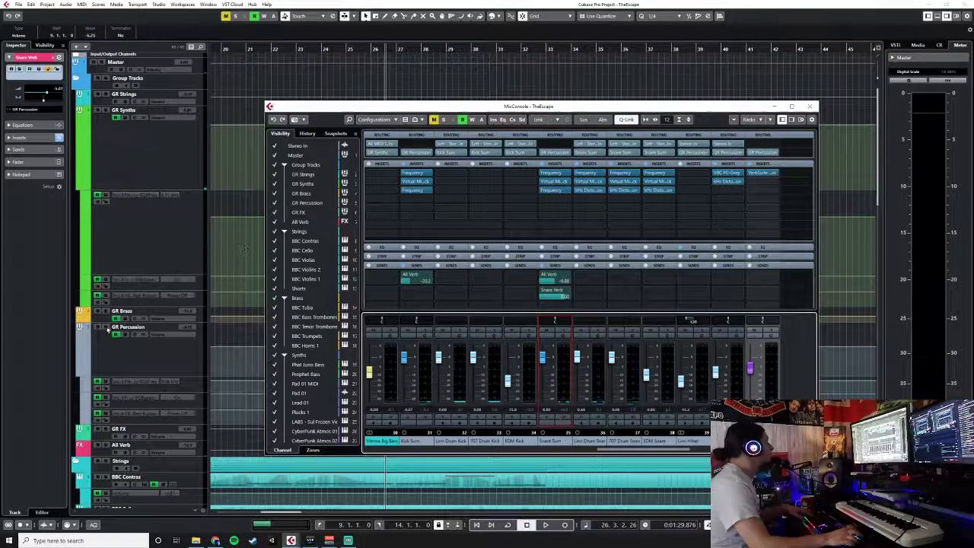
{"action": "key", "text": "F3"}
{"action": "scroll", "coordinate": [379, 373], "scroll_direction": "down", "scroll_amount": 15}
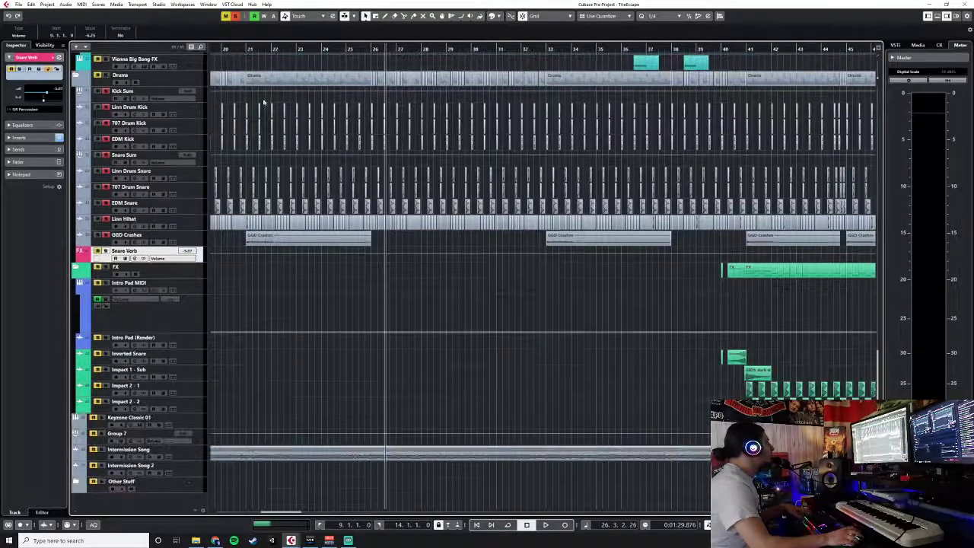
- Solo the GR Percussion group and play the drums from bar 21
{"action": "left_click", "coordinate": [248, 49]}
{"action": "key", "text": "F3"}
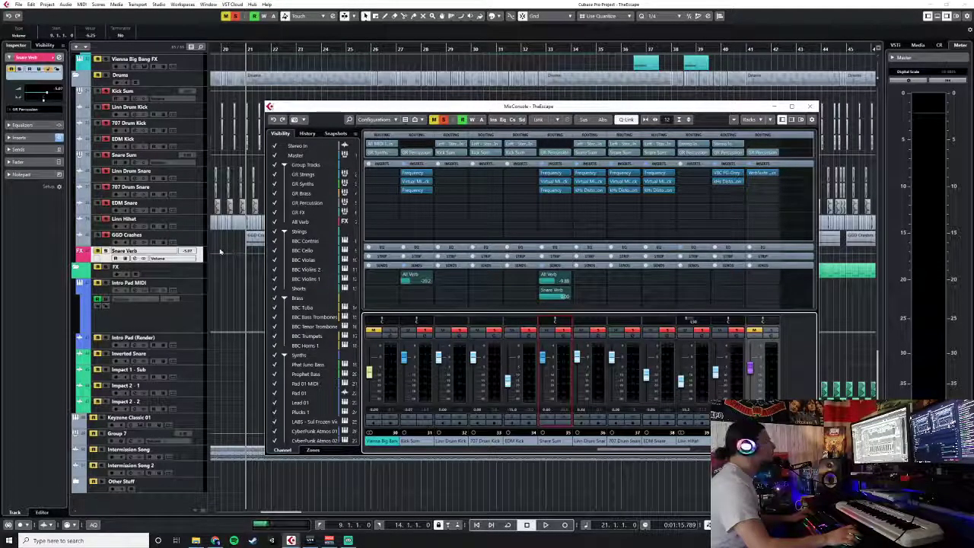
{"action": "key", "text": "F3"}
{"action": "key", "text": "F3"}
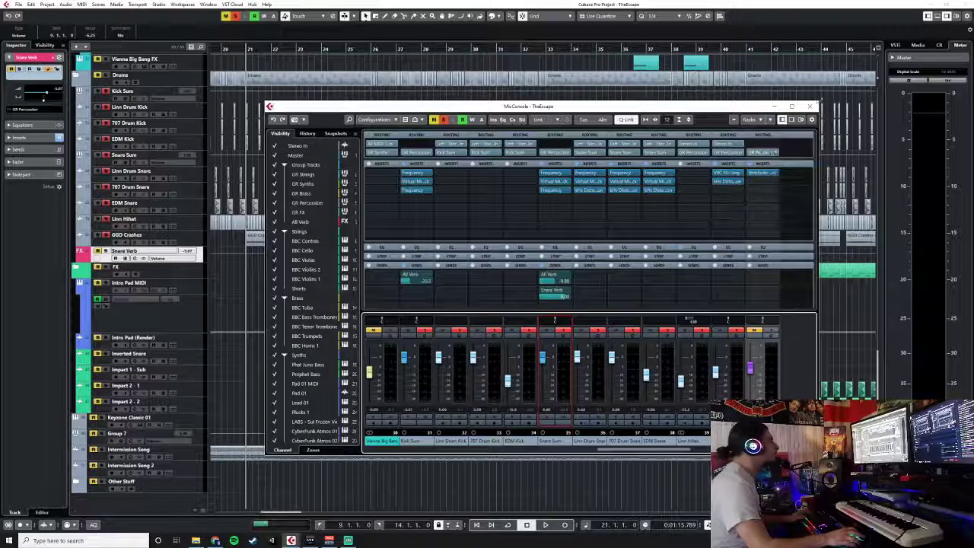
{"action": "left_click", "coordinate": [810, 106]}
{"action": "scroll", "coordinate": [411, 271], "scroll_direction": "up", "scroll_amount": 10}
{"action": "left_click", "coordinate": [107, 220]}
{"action": "scroll", "coordinate": [311, 328], "scroll_direction": "down", "scroll_amount": 15}
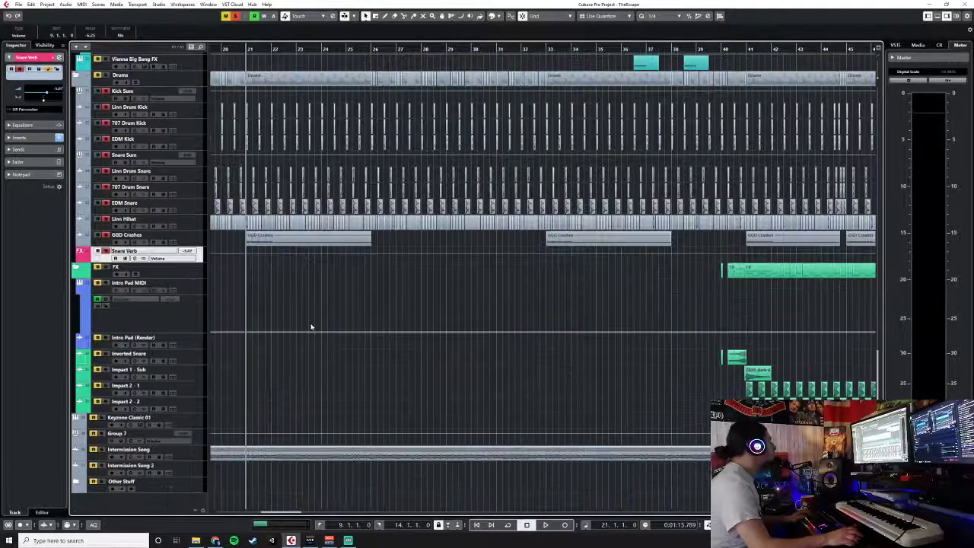
{"action": "scroll", "coordinate": [311, 327], "scroll_direction": "up", "scroll_amount": 3}
{"action": "key", "text": "space"}
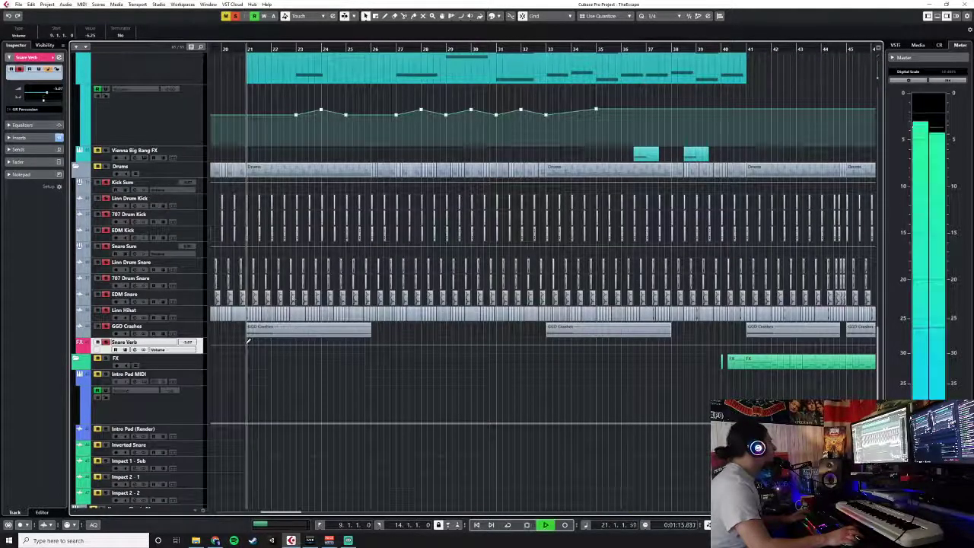
- Lower Snare Sum's volume slightly in the mixer during playback, and stop the transport
{"action": "key", "text": "F3"}
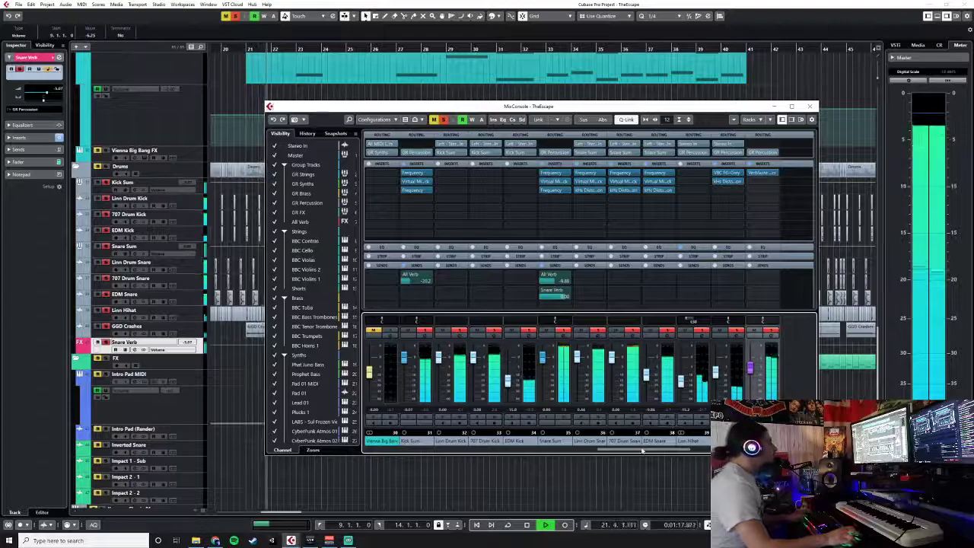
{"action": "left_click_drag", "start_coordinate": [636, 451], "coordinate": [629, 450]}
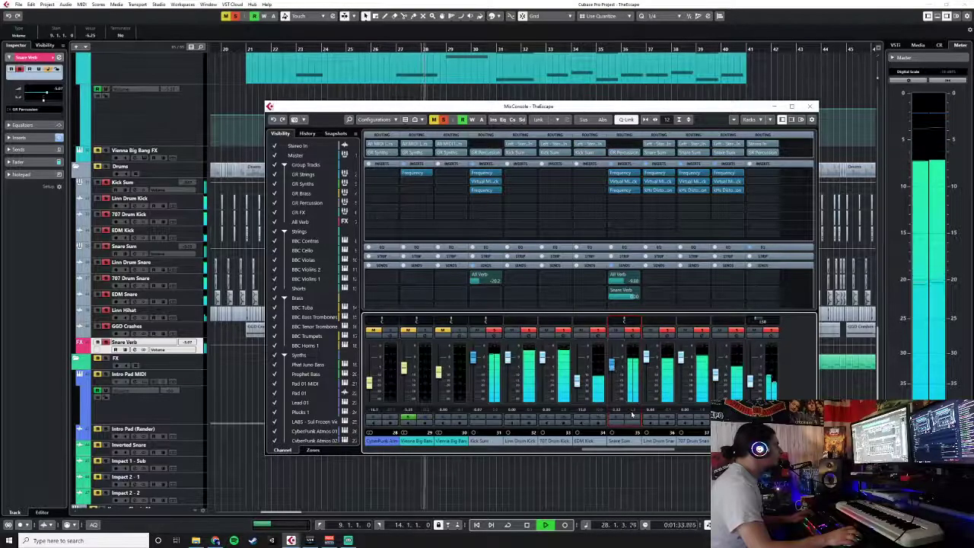
{"action": "key", "text": "space"}
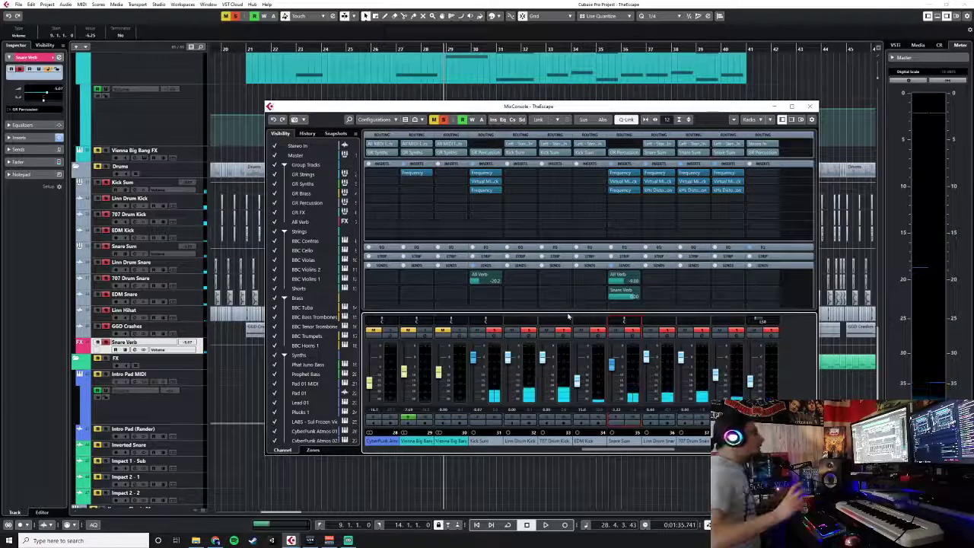
- Check Kick Sum's third-insert Frequency EQ, and add a MultibandCompressor in its fourth insert slot
{"action": "left_click", "coordinate": [481, 191]}
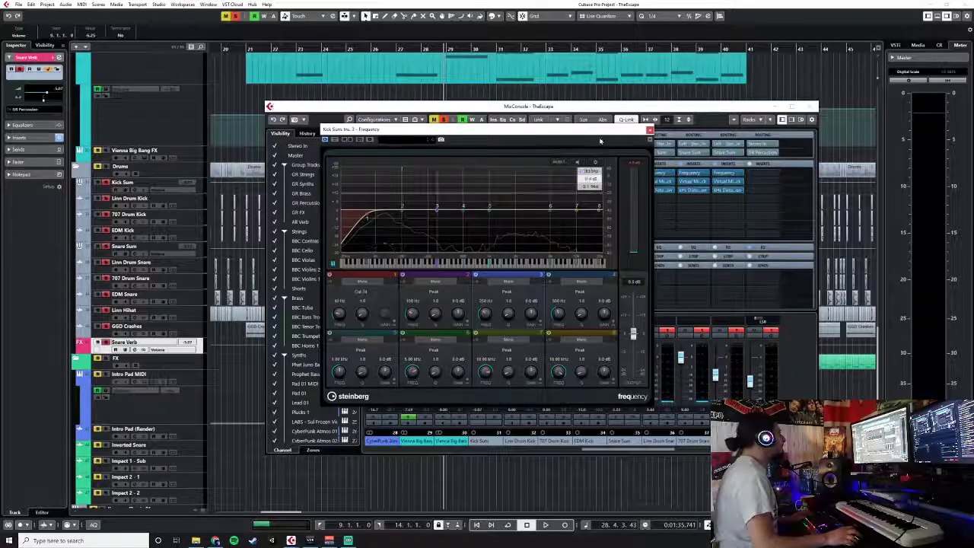
{"action": "left_click", "coordinate": [649, 130]}
{"action": "left_click", "coordinate": [498, 200]}
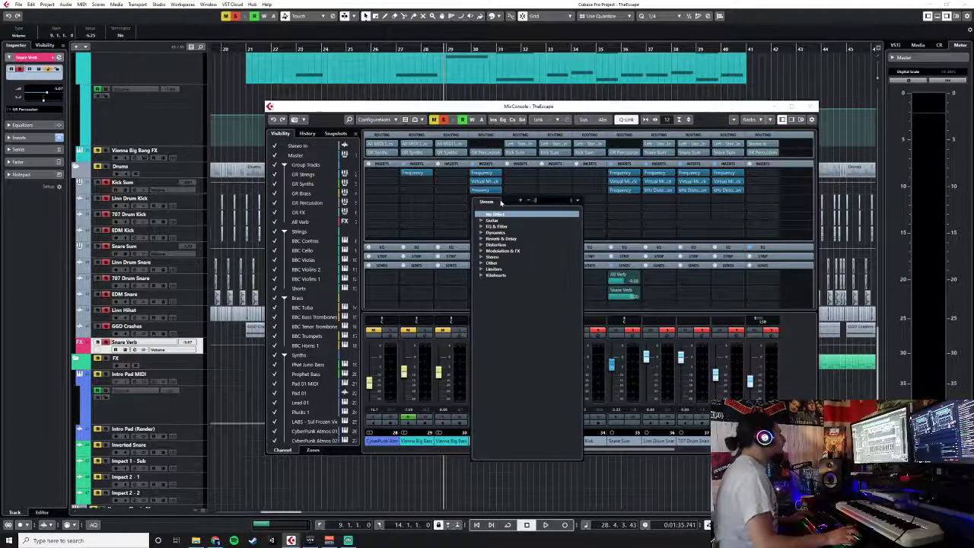
{"action": "type", "text": "mul"}
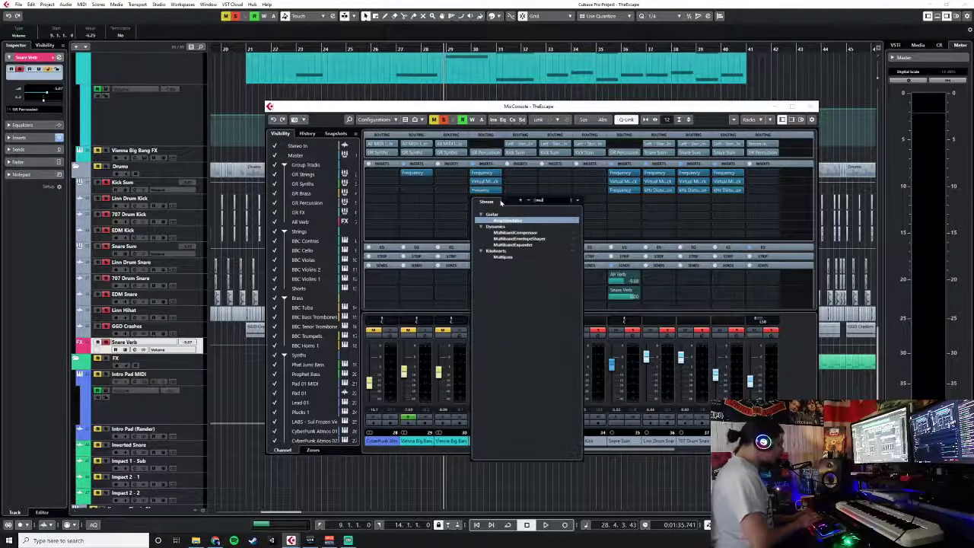
{"action": "type", "text": "ti"}
{"action": "key", "text": "Return"}
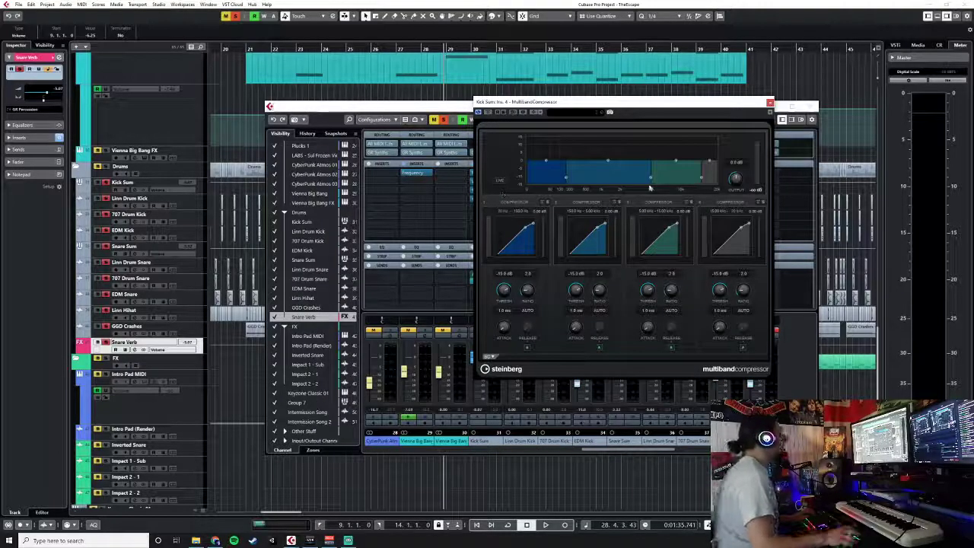
- Bypass the upper three bands of Kick Sum's MultibandCompressor, leaving only the lowest band active
{"action": "left_click", "coordinate": [617, 203]}
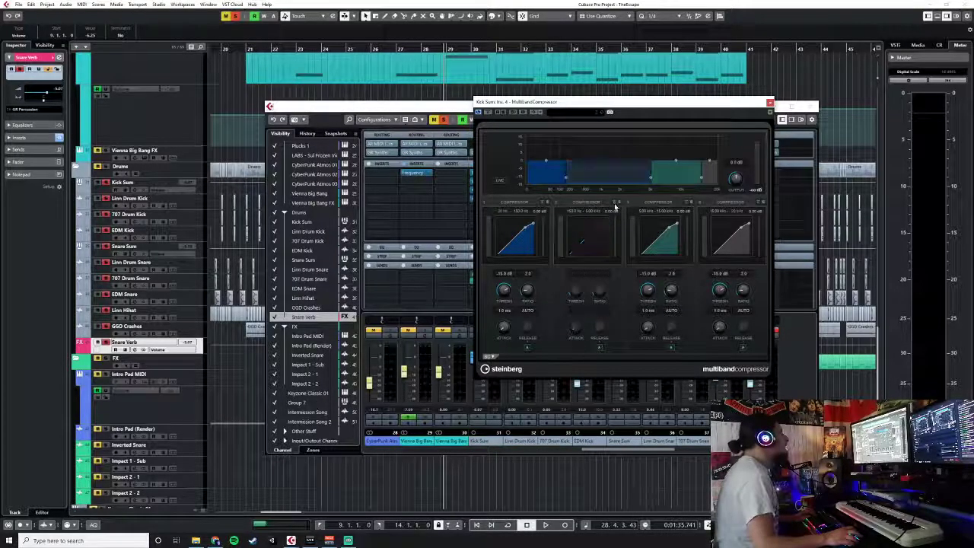
{"action": "left_click", "coordinate": [689, 203]}
{"action": "left_click", "coordinate": [760, 203]}
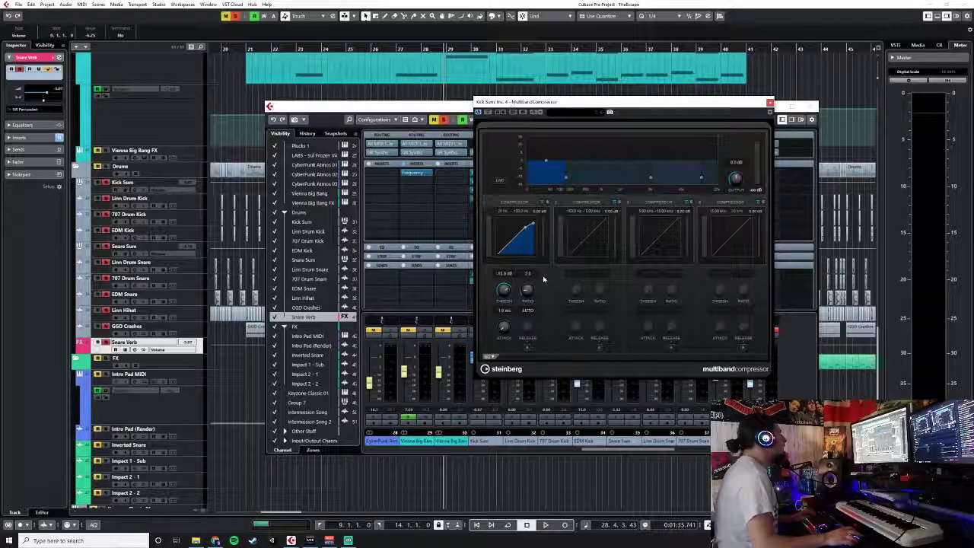
- Lower the low band's threshold to about -33 dB in Kick Sum's MultibandCompressor during playback, and close the plug-in
{"action": "key", "text": "space"}
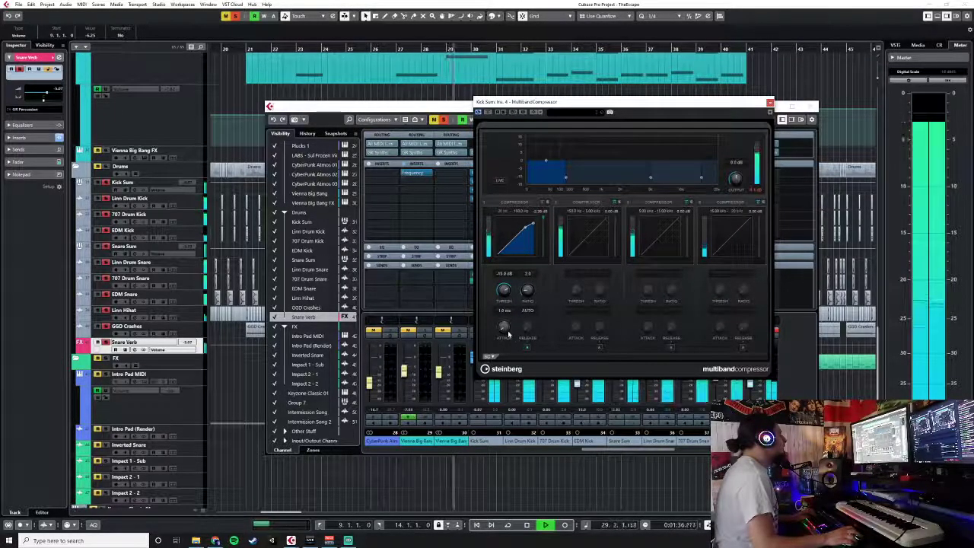
{"action": "left_click", "coordinate": [769, 103]}
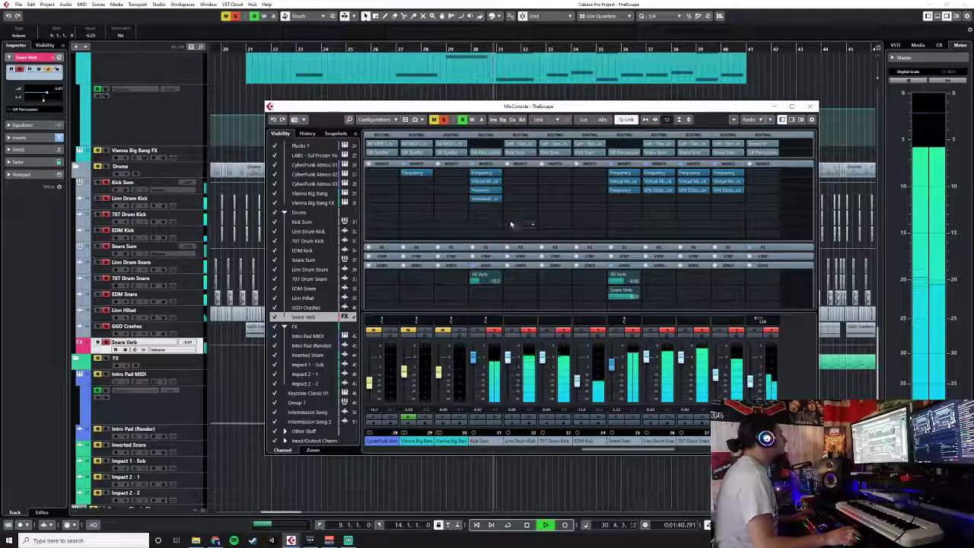
{"action": "left_click", "coordinate": [482, 198]}
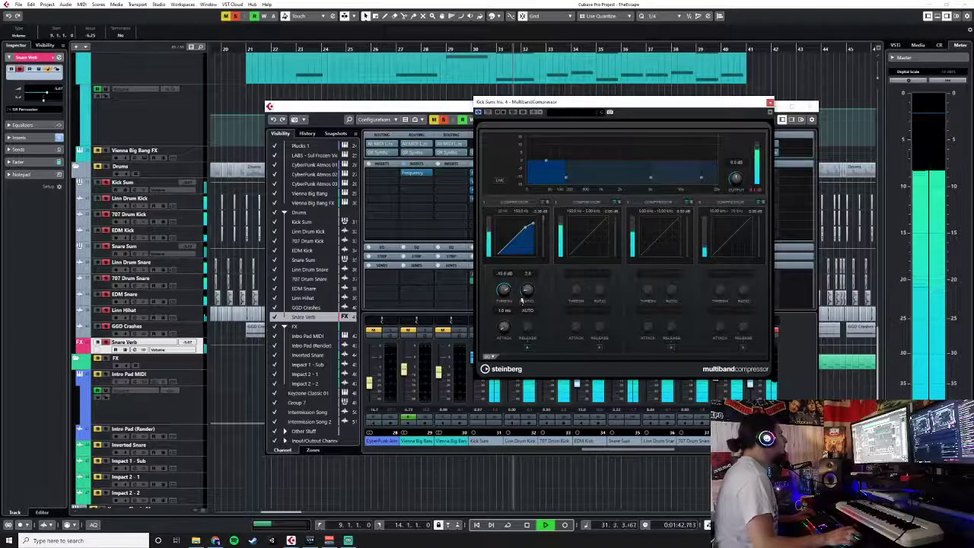
{"action": "left_click_drag", "start_coordinate": [506, 291], "coordinate": [506, 309]}
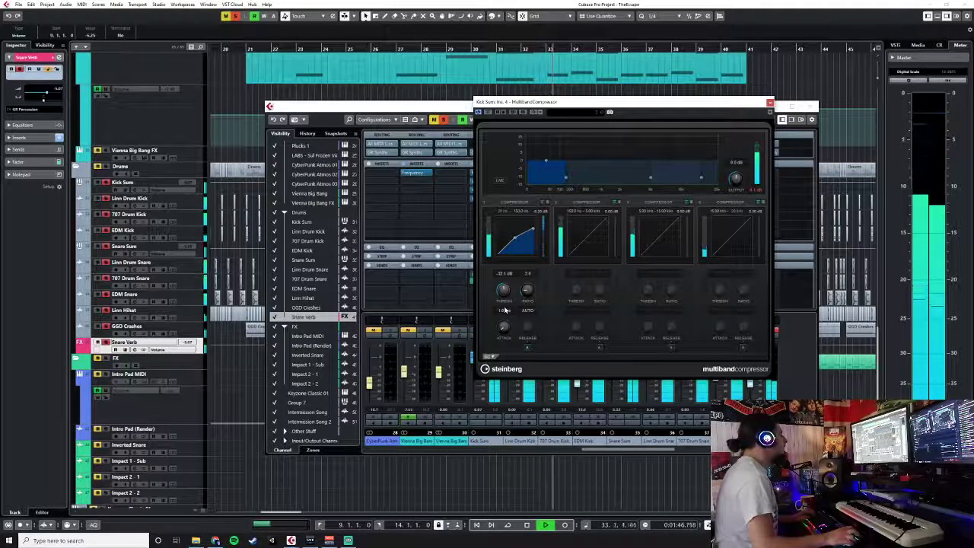
{"action": "left_click_drag", "start_coordinate": [505, 308], "coordinate": [504, 309]}
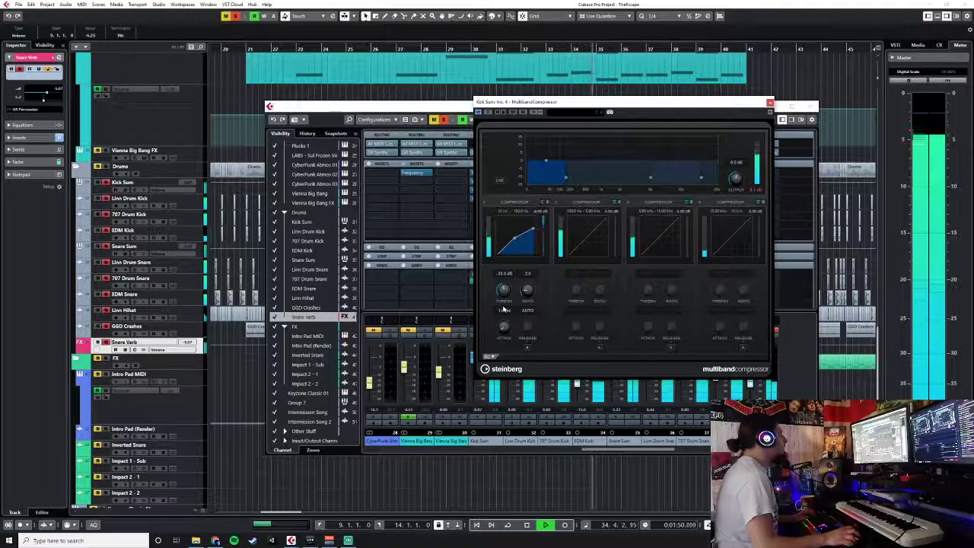
{"action": "key", "text": "space"}
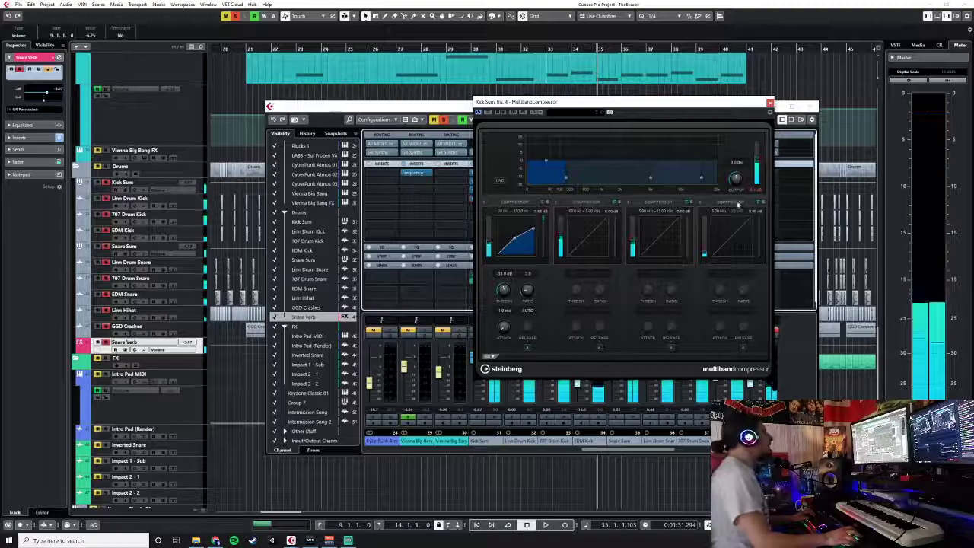
{"action": "left_click", "coordinate": [770, 102]}
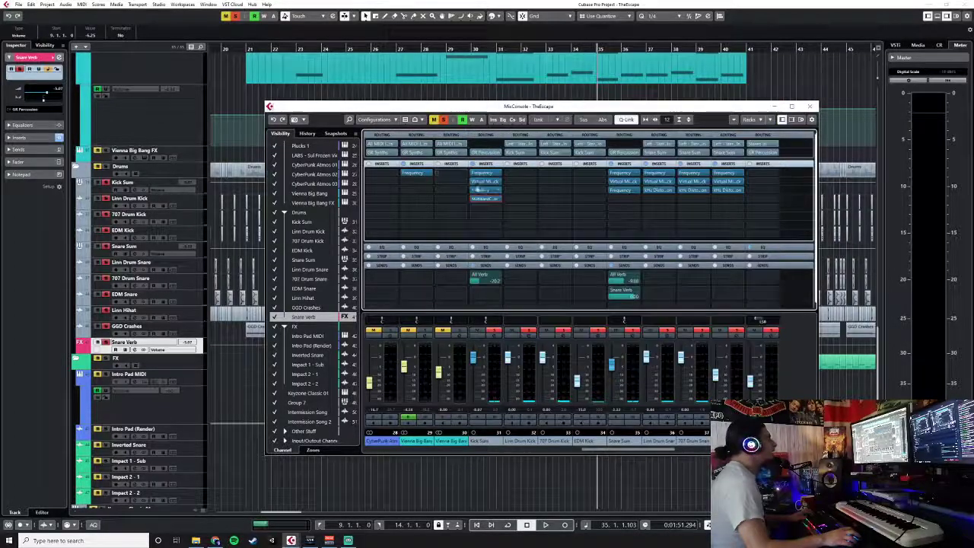
- Add a Frequency EQ in Kick Sum's fifth insert slot, with band 1 as a Cut 24 low cut at about 40 Hz
{"action": "left_click", "coordinate": [497, 209]}
{"action": "type", "text": "freq"}
{"action": "key", "text": "Return"}
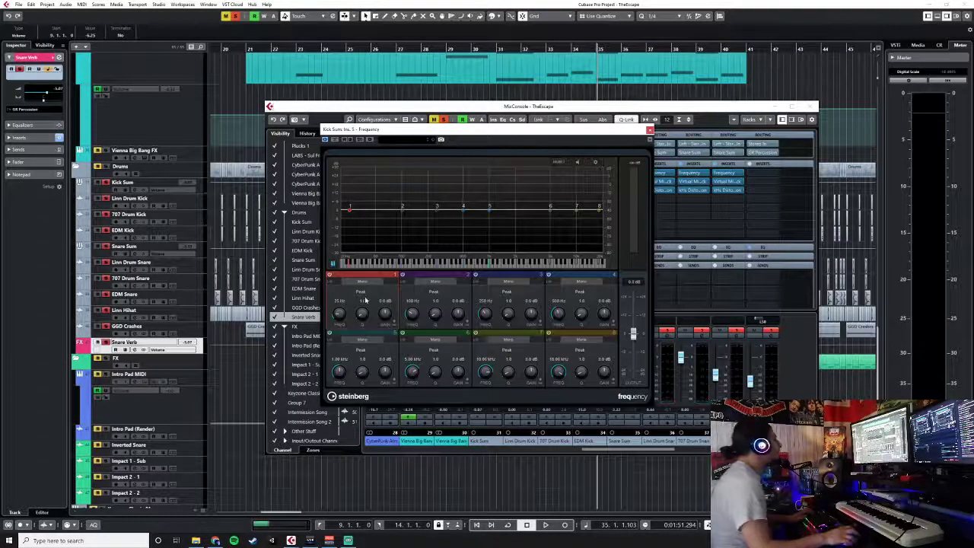
{"action": "left_click", "coordinate": [362, 293]}
{"action": "left_click", "coordinate": [368, 309]}
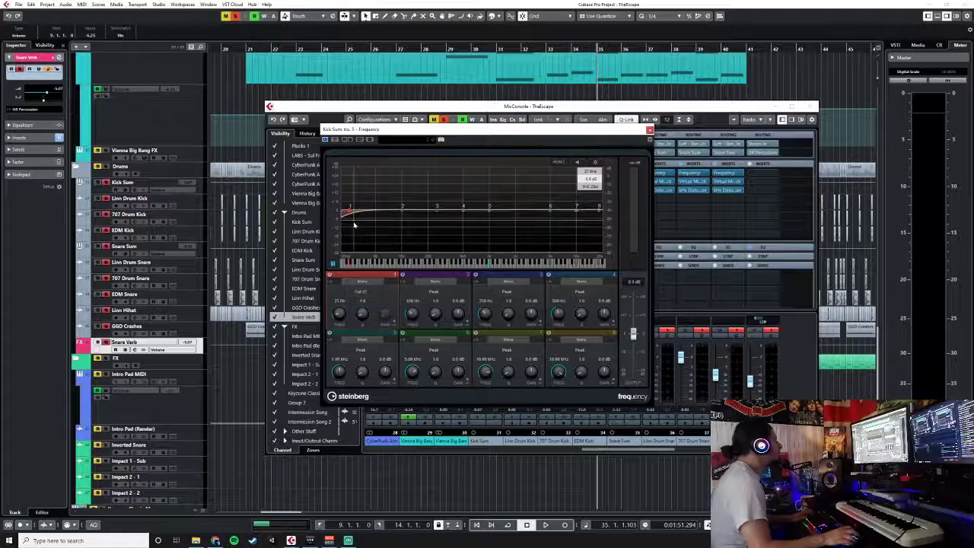
{"action": "left_click", "coordinate": [365, 294]}
{"action": "left_click", "coordinate": [369, 318]}
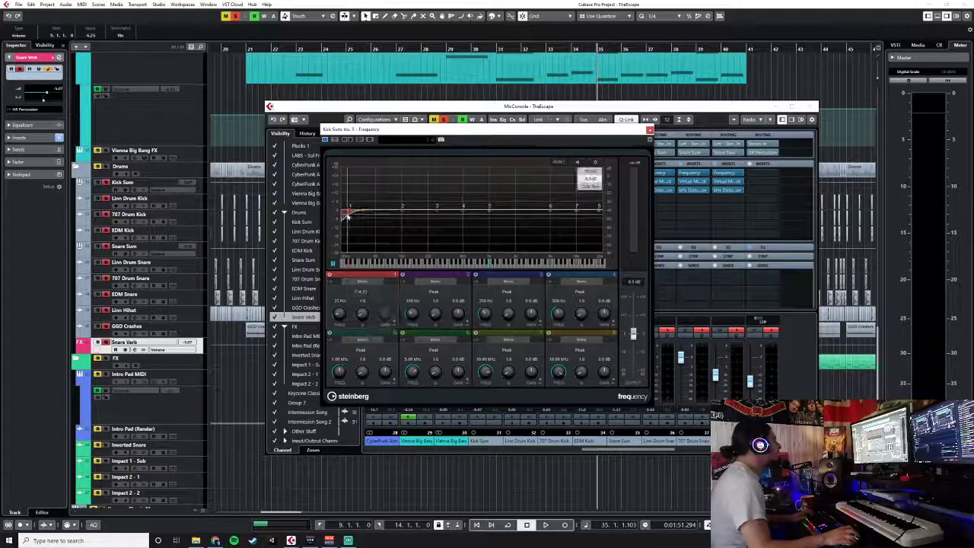
{"action": "left_click_drag", "start_coordinate": [349, 211], "coordinate": [359, 215]}
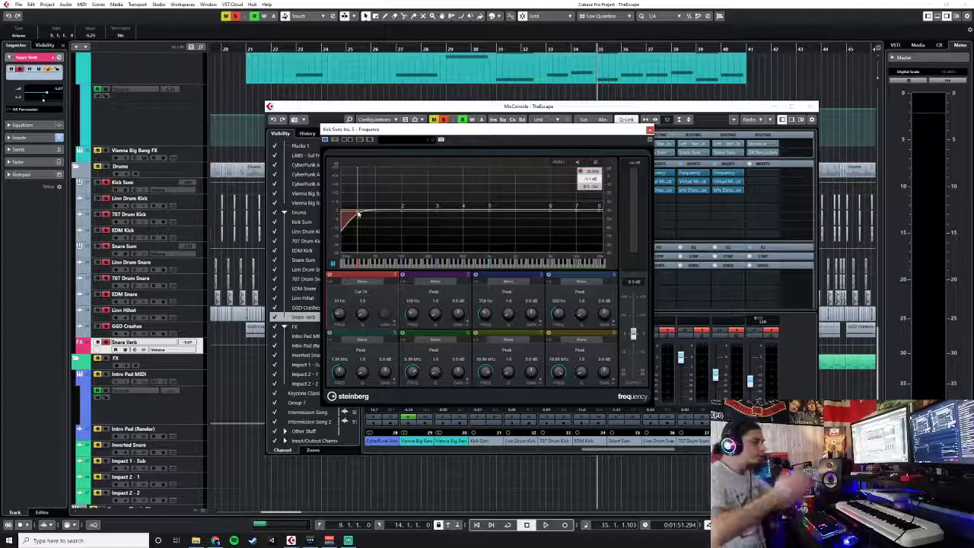
{"action": "left_click_drag", "start_coordinate": [358, 214], "coordinate": [368, 215]}
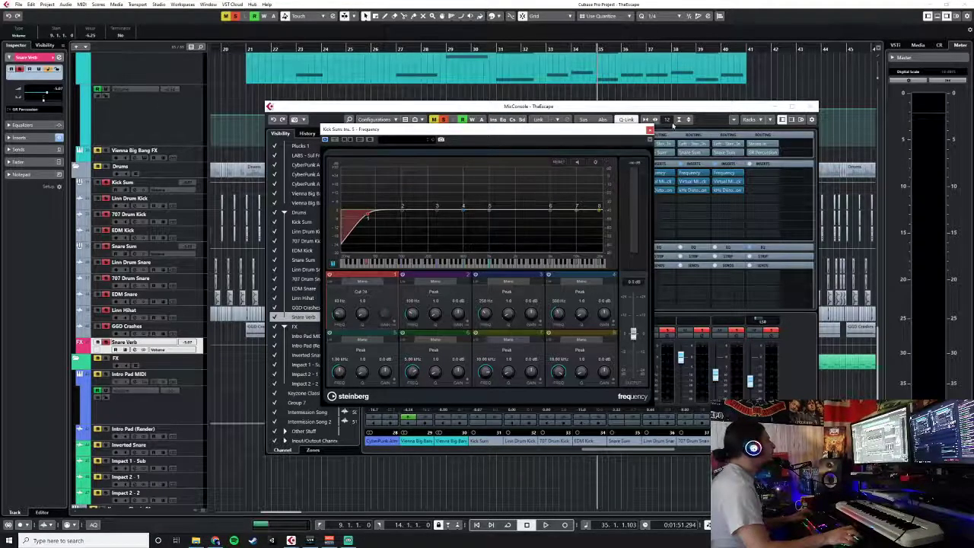
- Play from bar 21, close the Frequency EQ, and unsolo the GR Percussion group to hear the drums in the full mix
{"action": "left_click", "coordinate": [246, 48]}
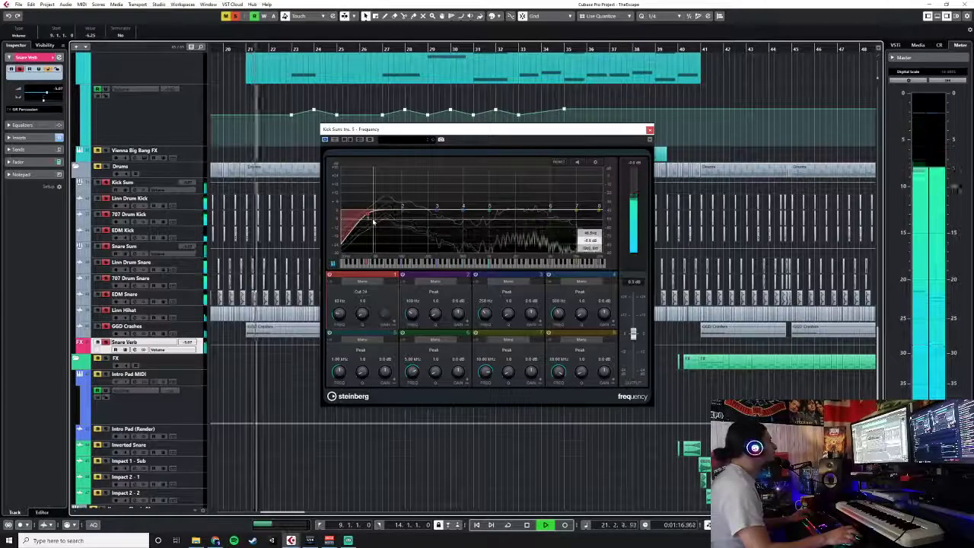
{"action": "left_click", "coordinate": [650, 130]}
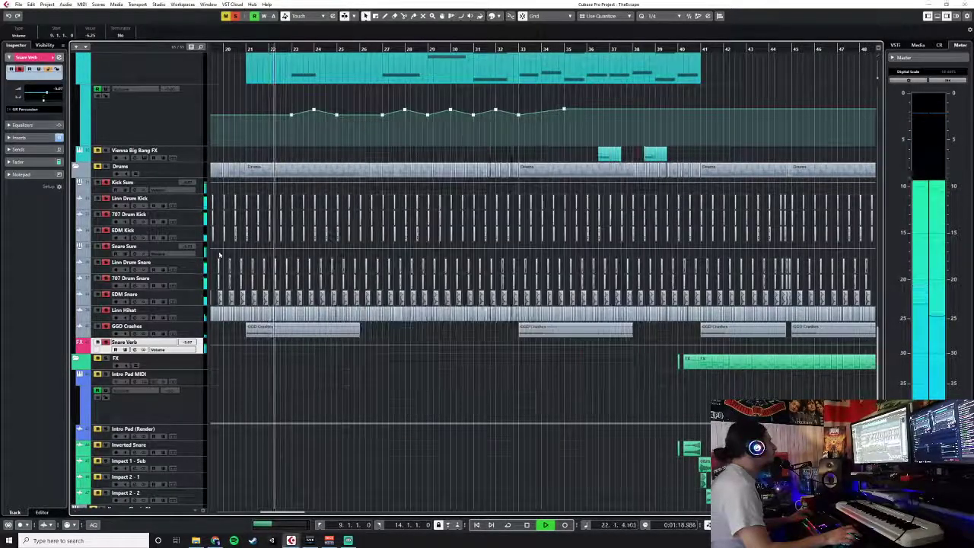
{"action": "scroll", "coordinate": [266, 266], "scroll_direction": "up", "scroll_amount": 10}
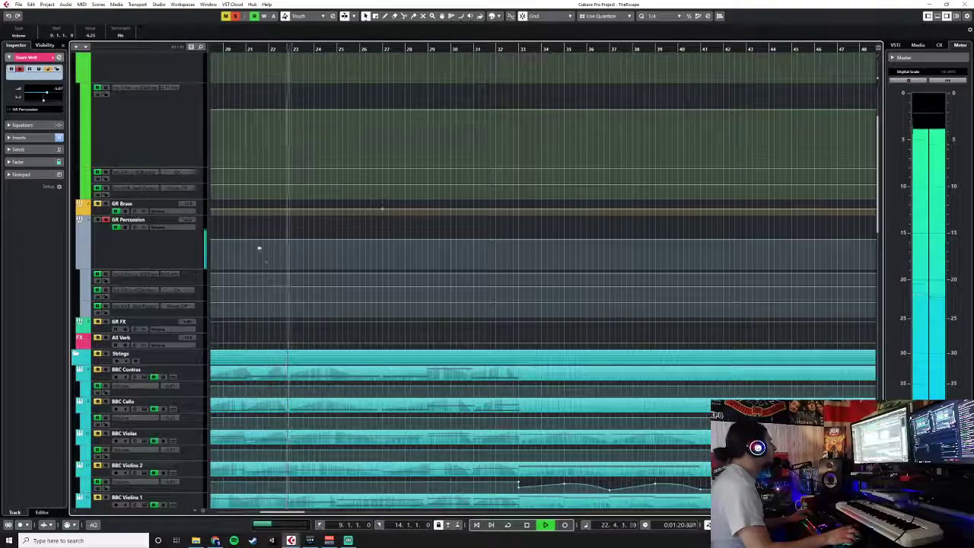
{"action": "left_click", "coordinate": [108, 220]}
{"action": "scroll", "coordinate": [370, 283], "scroll_direction": "down", "scroll_amount": 10}
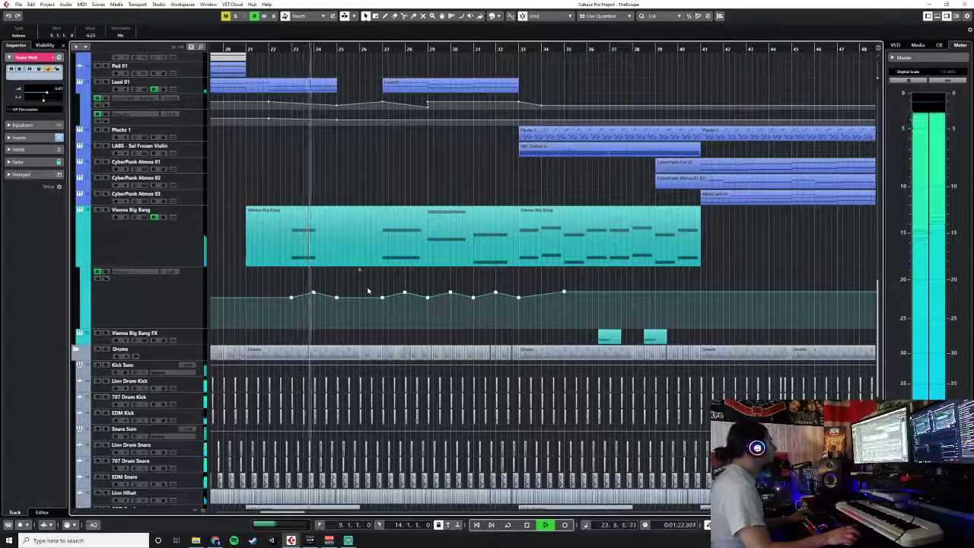
{"action": "scroll", "coordinate": [367, 291], "scroll_direction": "down", "scroll_amount": 8}
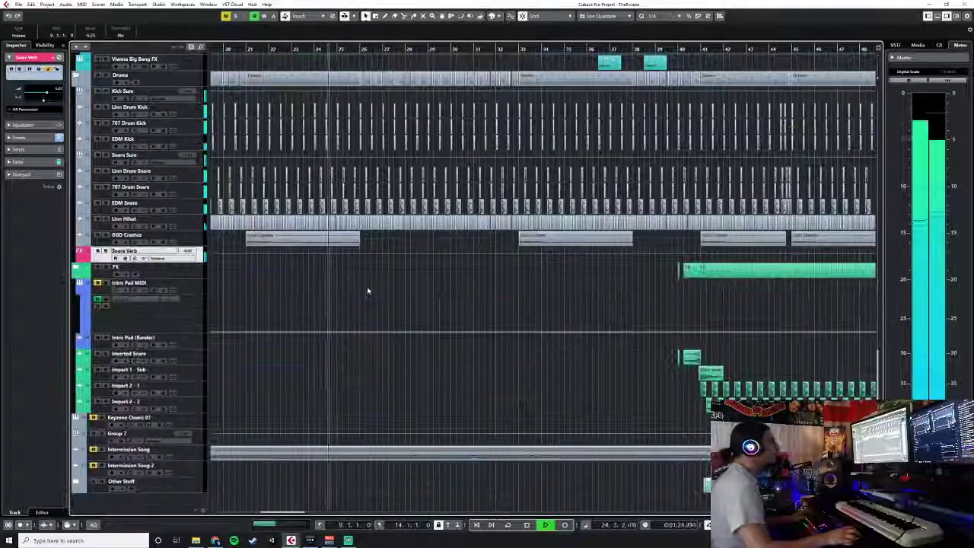
{"action": "scroll", "coordinate": [367, 291], "scroll_direction": "up", "scroll_amount": 2}
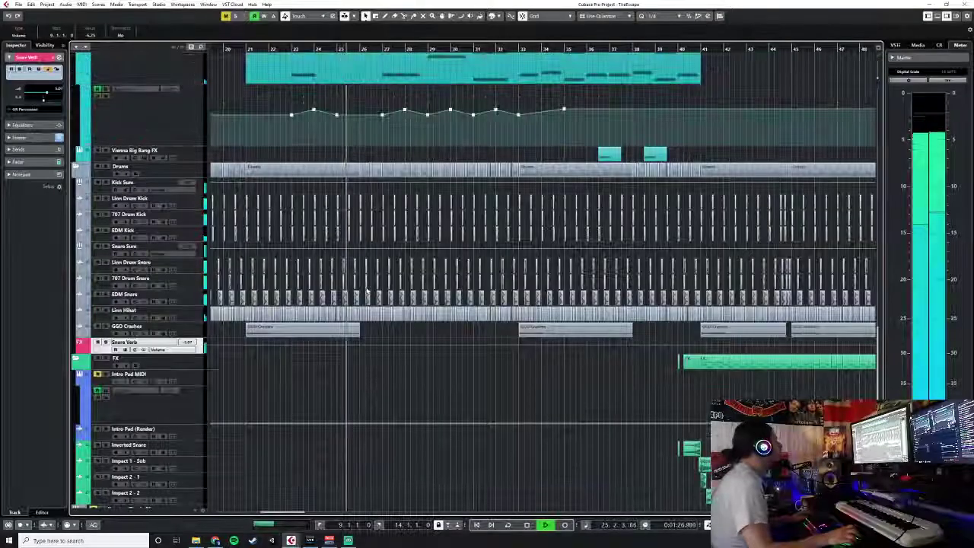
- Select the EDM Kick track and audition the full mix, jumping ahead to bar 40
{"action": "left_click", "coordinate": [188, 238]}
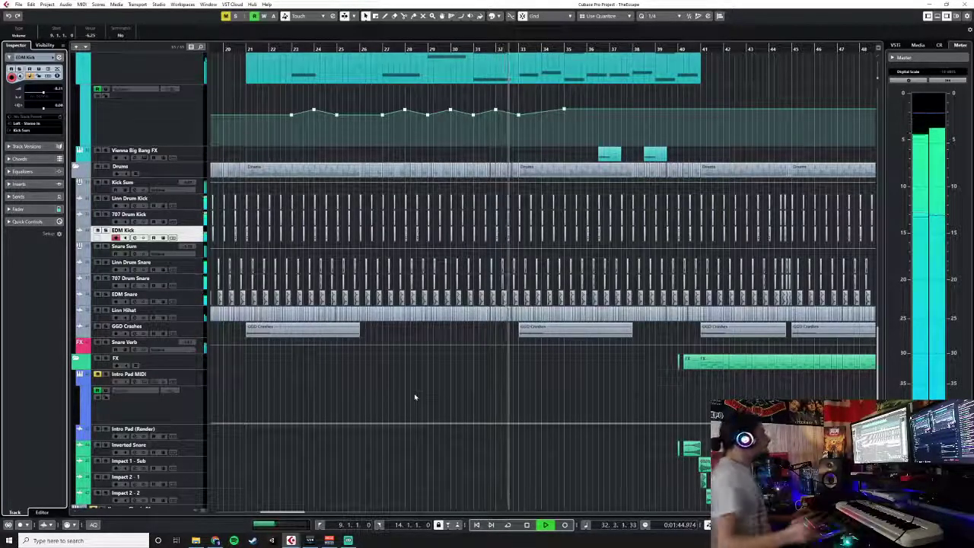
{"action": "key", "text": "space"}
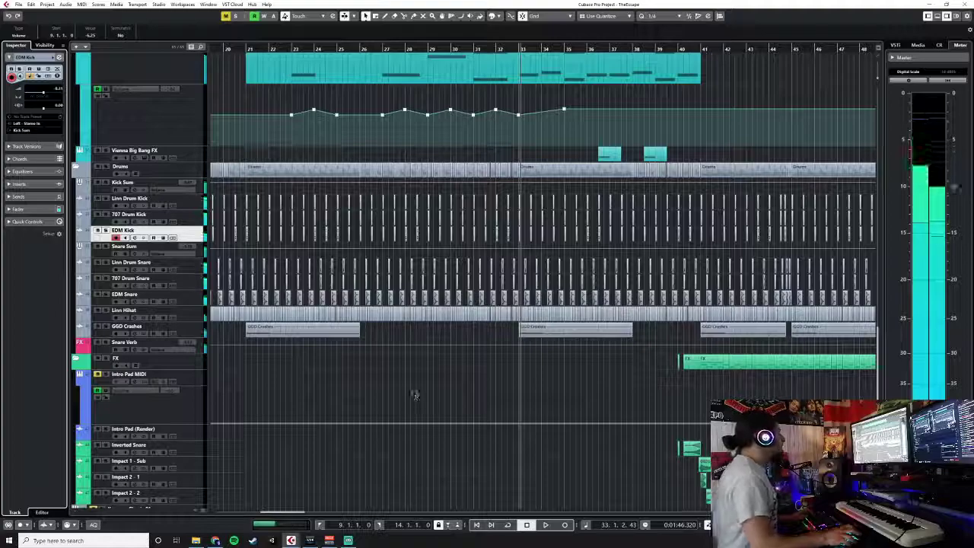
{"action": "key", "text": "space"}
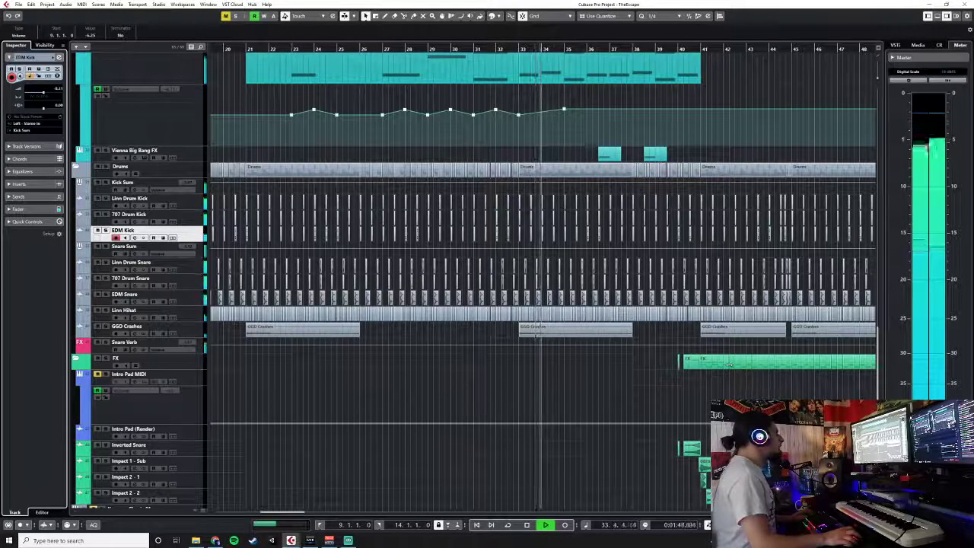
{"action": "left_click", "coordinate": [682, 49]}
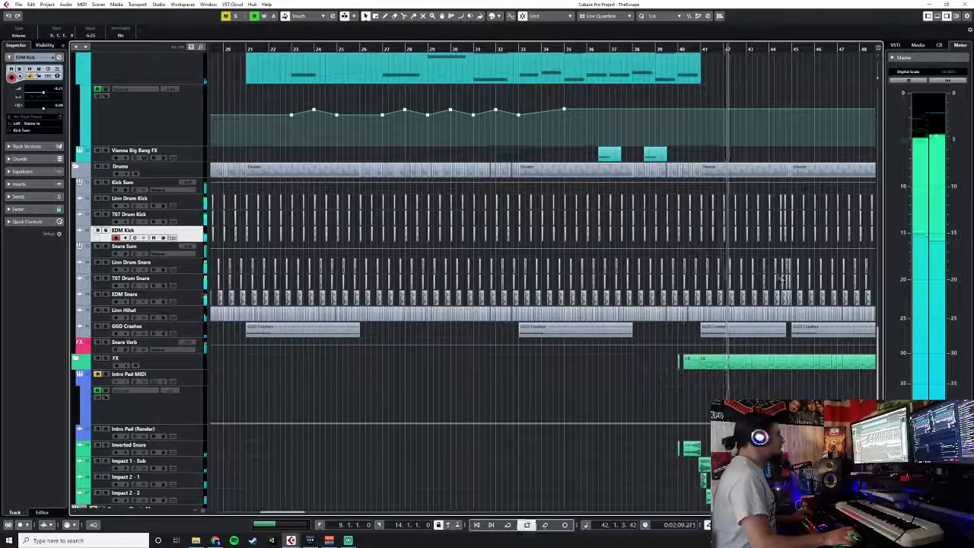
- Stop playback and review the arrangement around bar 42, from the drum and FX tracks to the group tracks
{"action": "key", "text": "space"}
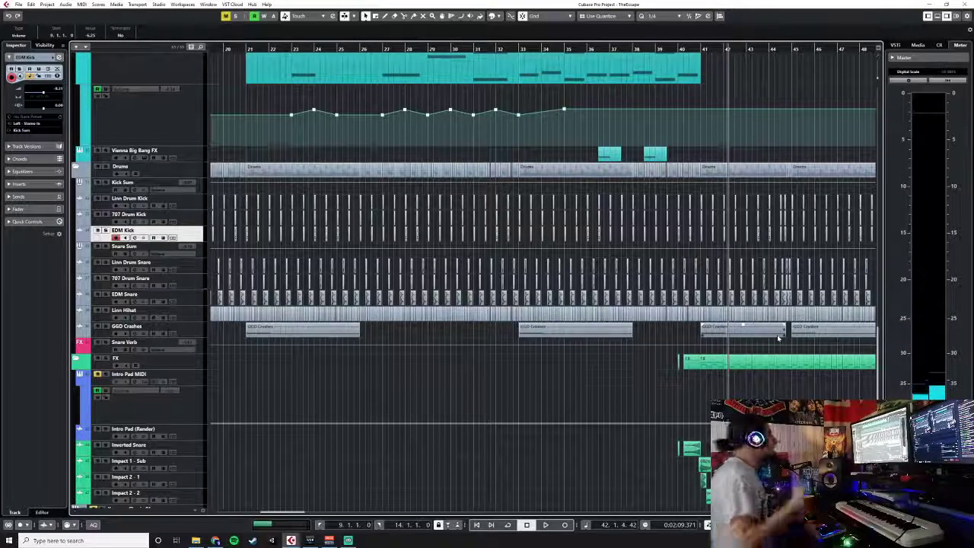
{"action": "scroll", "coordinate": [778, 337], "scroll_direction": "right", "scroll_amount": 5}
{"action": "scroll", "coordinate": [746, 331], "scroll_direction": "left", "scroll_amount": 4}
{"action": "scroll", "coordinate": [742, 330], "scroll_direction": "down", "scroll_amount": 3}
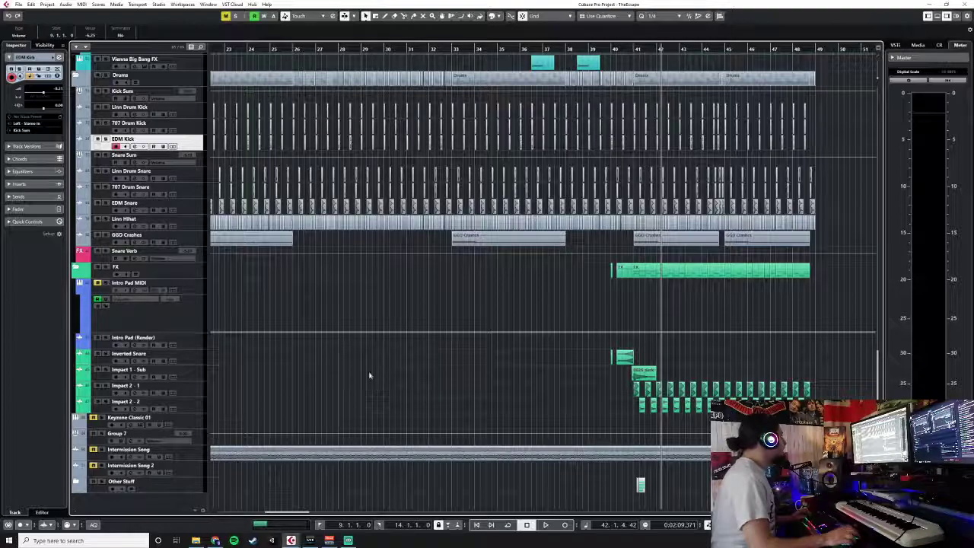
{"action": "scroll", "coordinate": [369, 375], "scroll_direction": "down", "scroll_amount": 10}
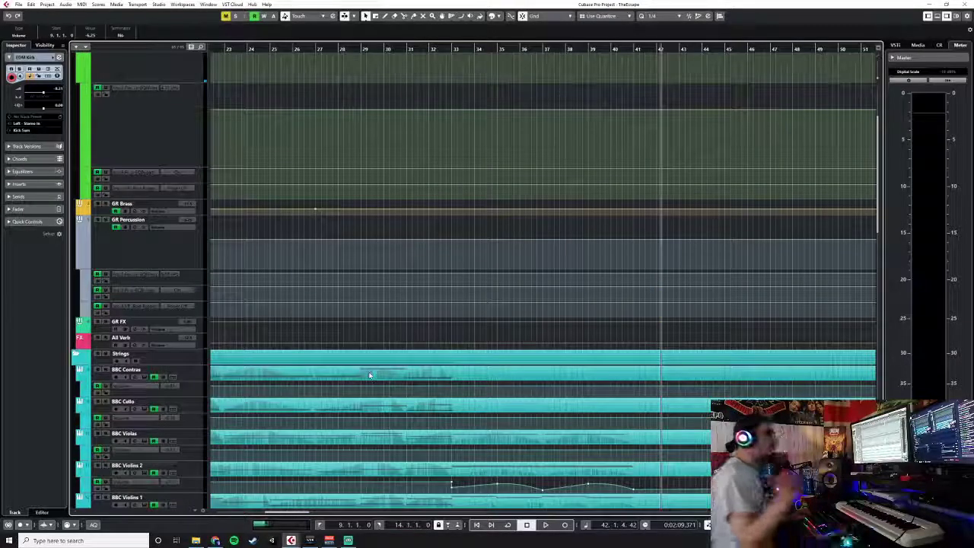
{"action": "scroll", "coordinate": [370, 373], "scroll_direction": "up", "scroll_amount": 4}
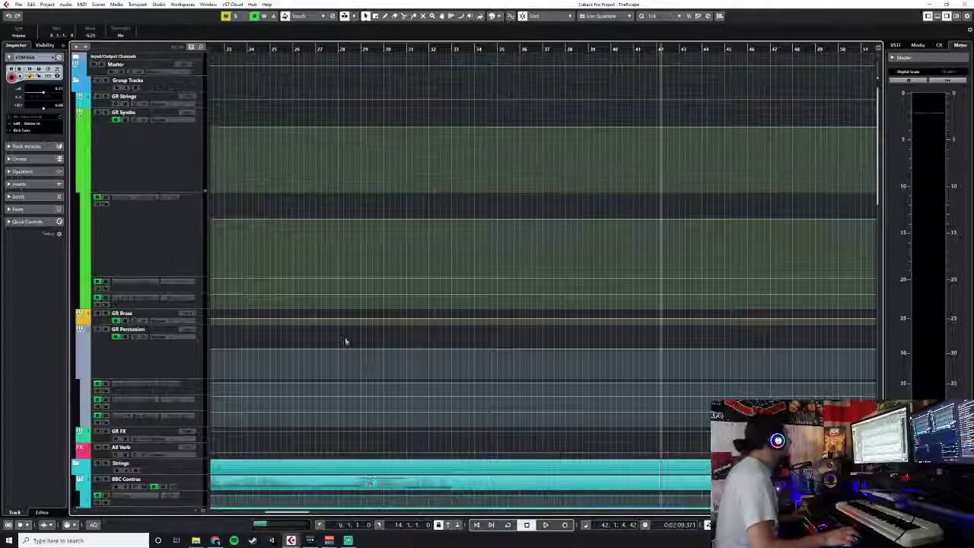
{"action": "scroll", "coordinate": [318, 345], "scroll_direction": "left", "scroll_amount": 6}
{"action": "scroll", "coordinate": [318, 345], "scroll_direction": "right", "scroll_amount": 12}
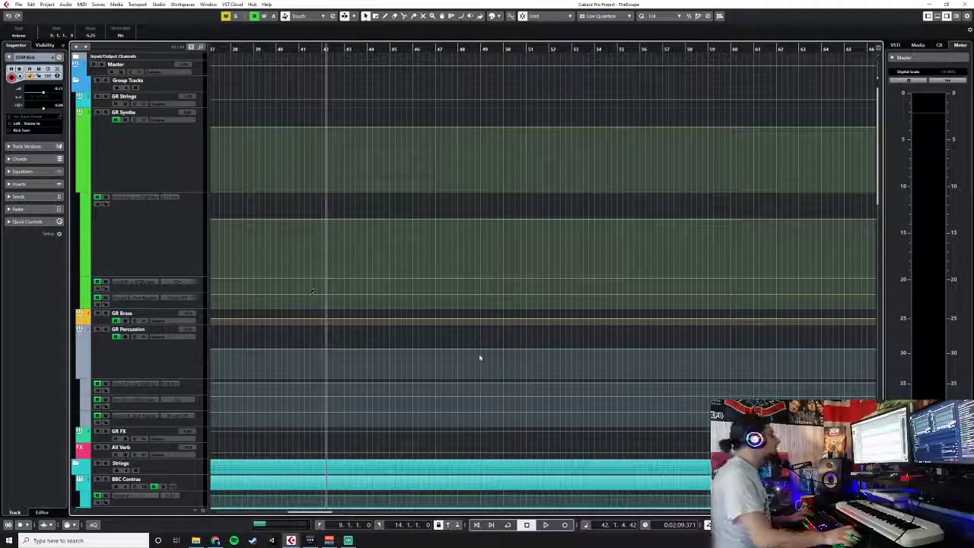
{"action": "scroll", "coordinate": [480, 358], "scroll_direction": "down", "scroll_amount": 3}
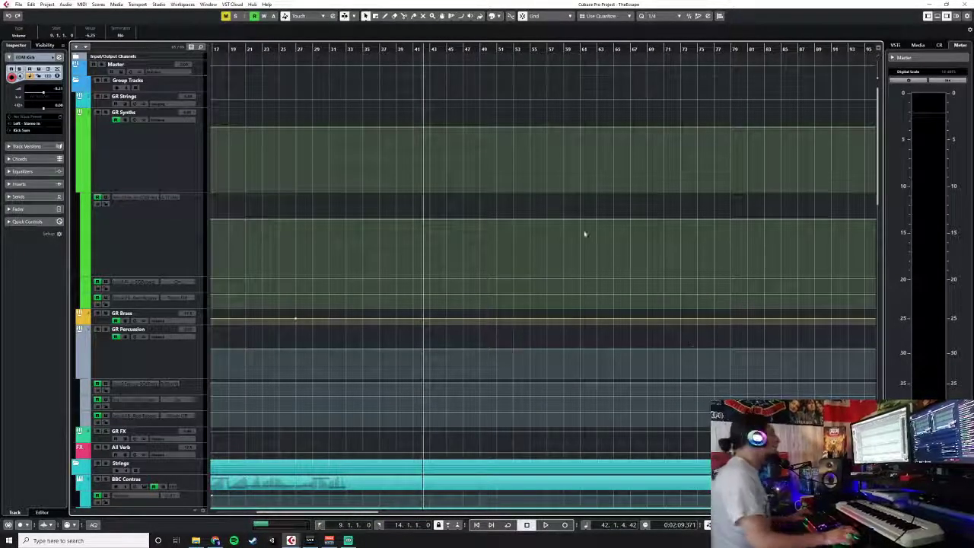